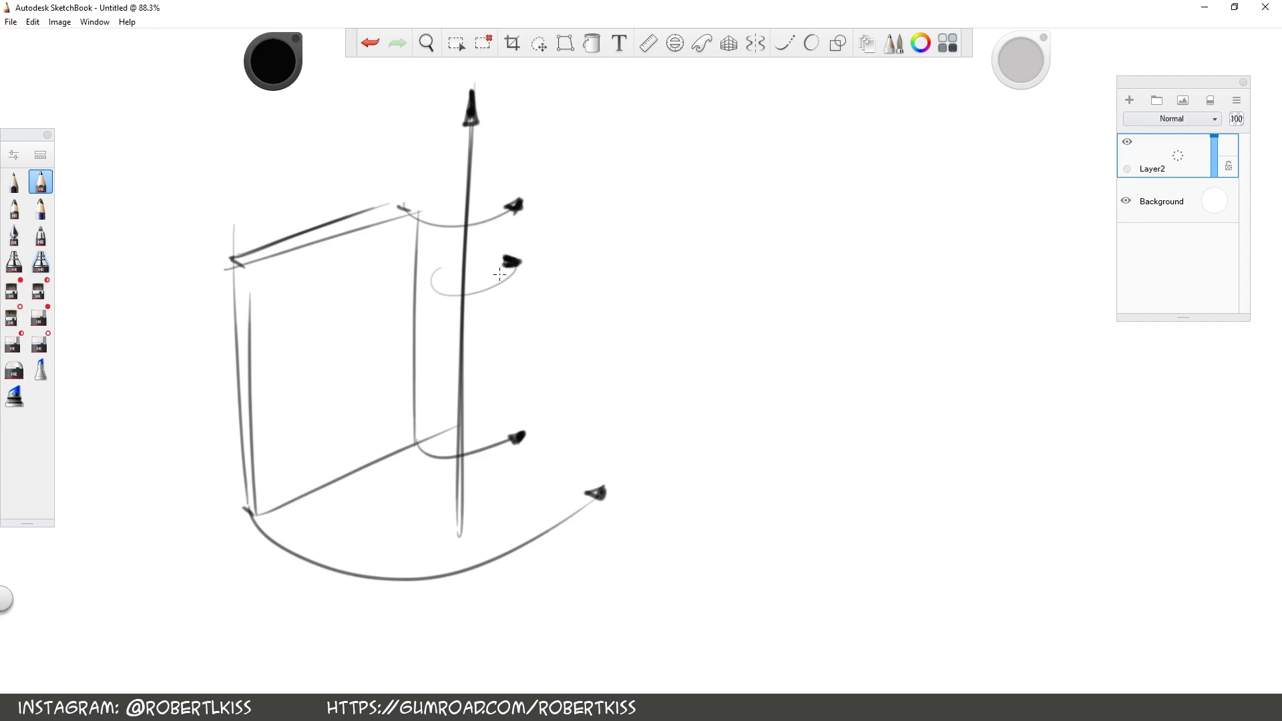
Sketch a second upright panel in perspective beside the first, with its side, bottom and top edges, redoing the upper edge line
key("space")
left_click_drag(947, 461, 748, 434)
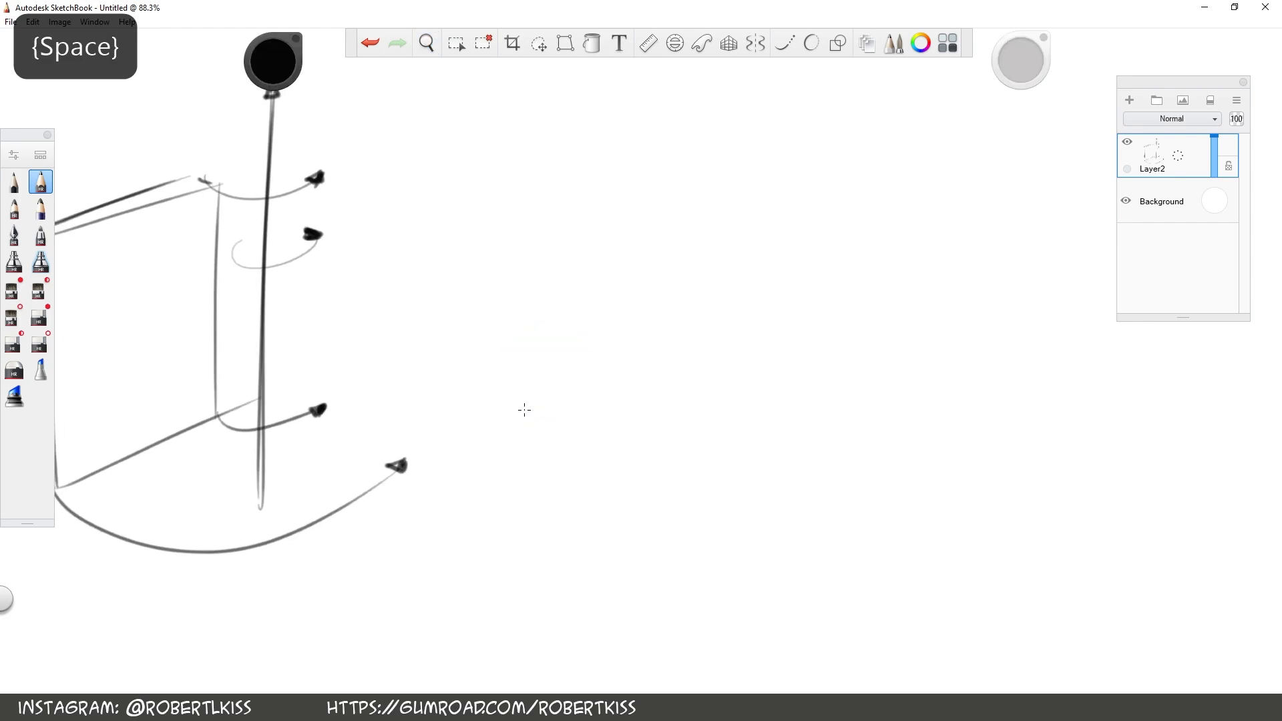
left_click_drag(473, 525, 470, 218)
left_click_drag(589, 589, 610, 186)
left_click_drag(595, 583, 624, 166)
left_click_drag(472, 516, 570, 585)
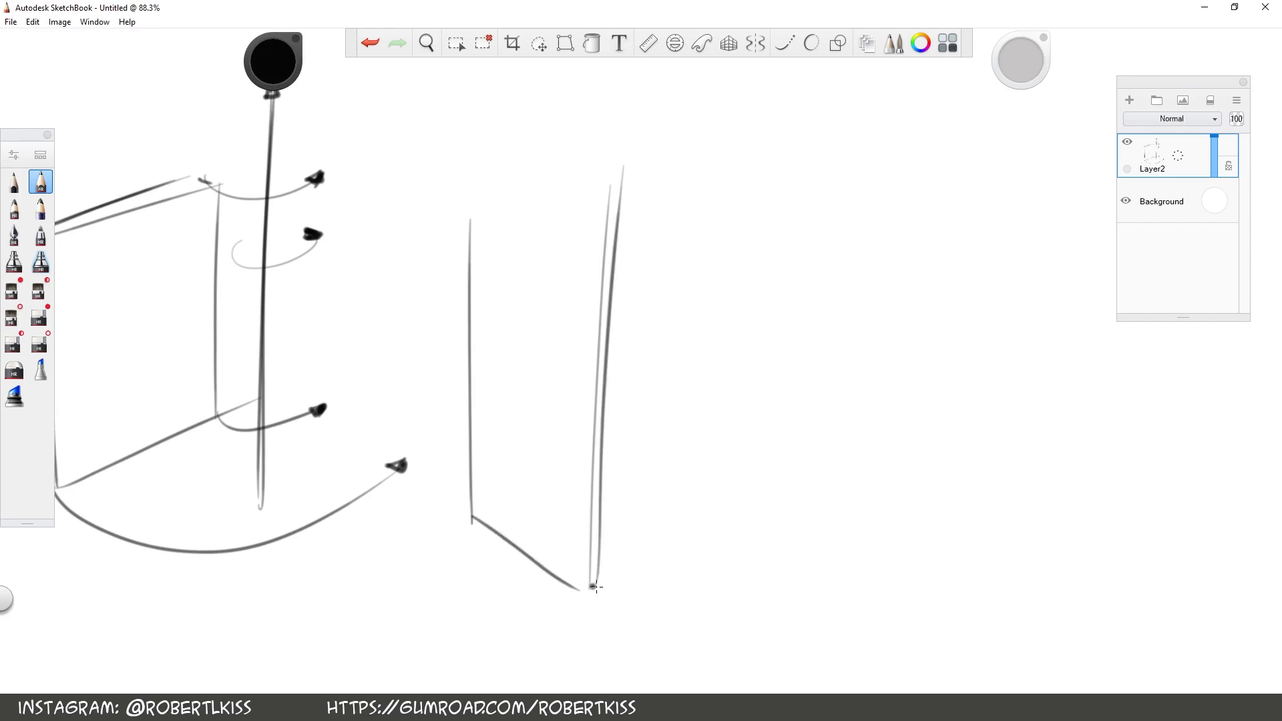
left_click_drag(471, 217, 592, 262)
left_click_drag(481, 213, 593, 237)
left_click(371, 44)
mouse_move(490, 212)
left_mouse_down()
mouse_move(627, 258)
mouse_move(614, 259)
left_mouse_up()
Darken the new panel's near vertical edge with heavy strokes so it stands out as the rotation axis
key("space")
left_click_drag(751, 497, 567, 460)
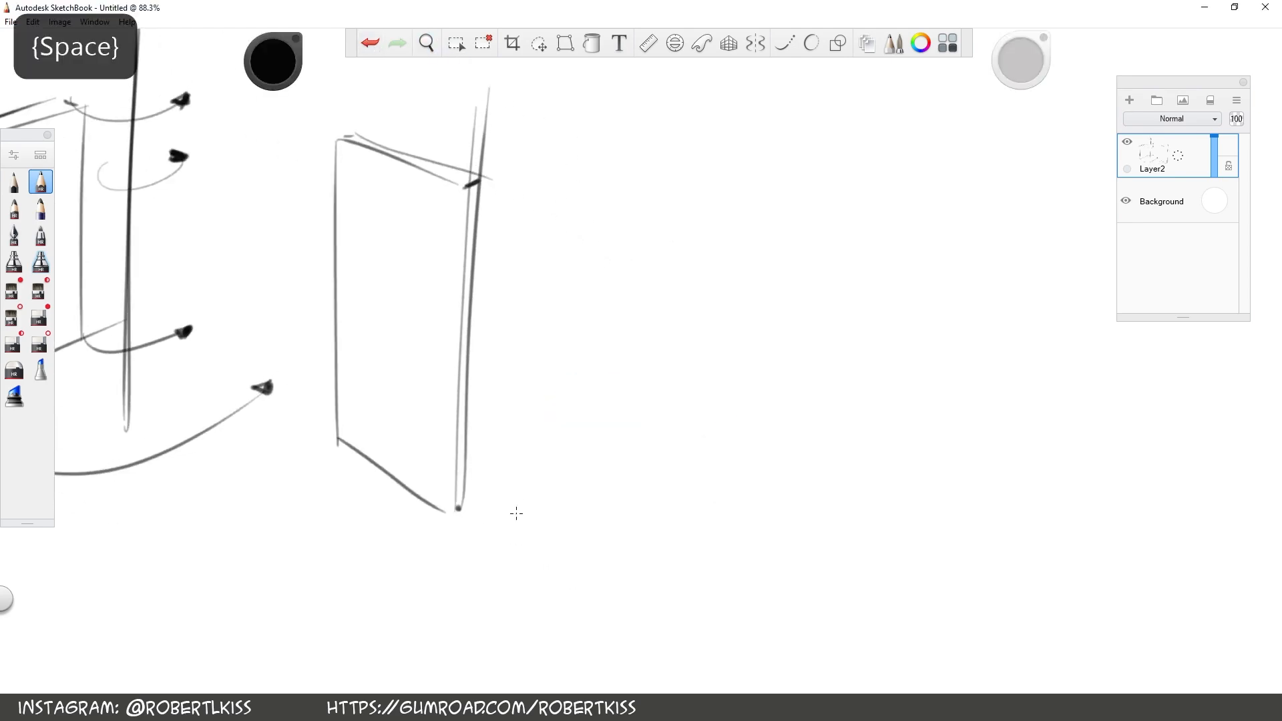
mouse_move(479, 220)
left_mouse_down()
mouse_move(458, 544)
mouse_move(488, 112)
left_mouse_up()
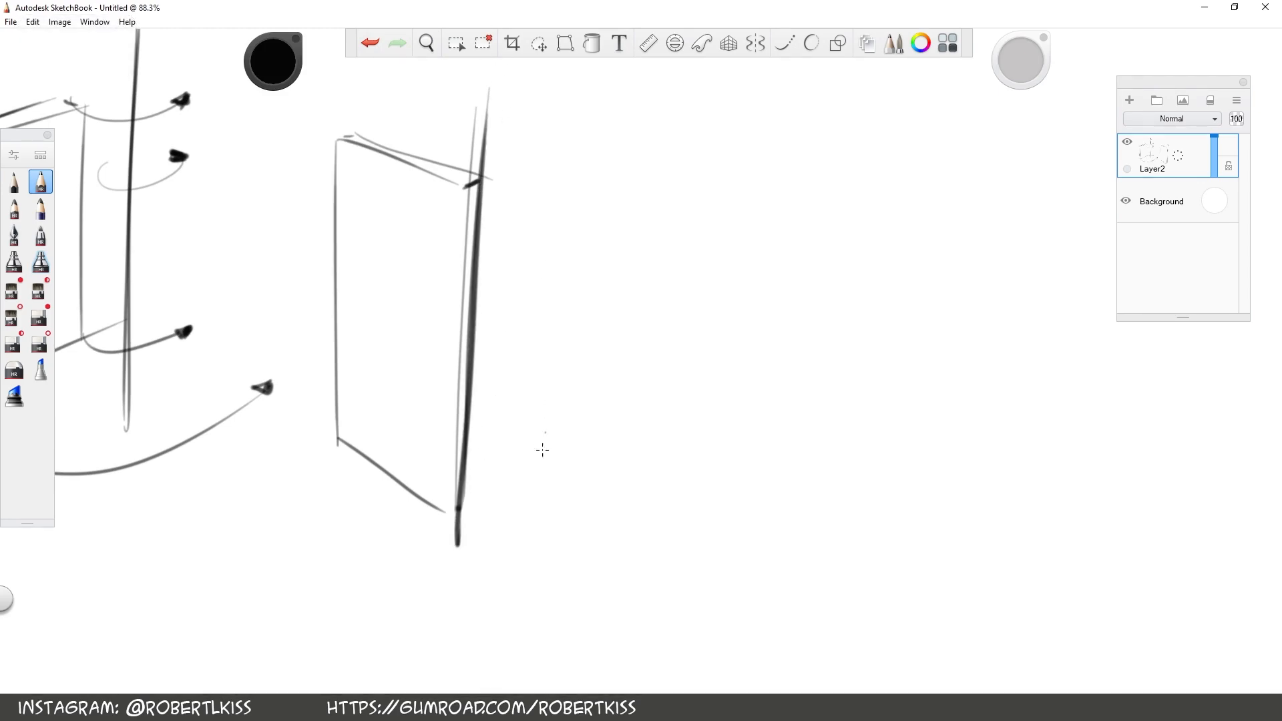
Draw a thin axis line parallel to the heavy edge and cross it near both ends with perpendiculars marked by right-angle symbols
left_click_drag(527, 629, 567, 101)
key("space")
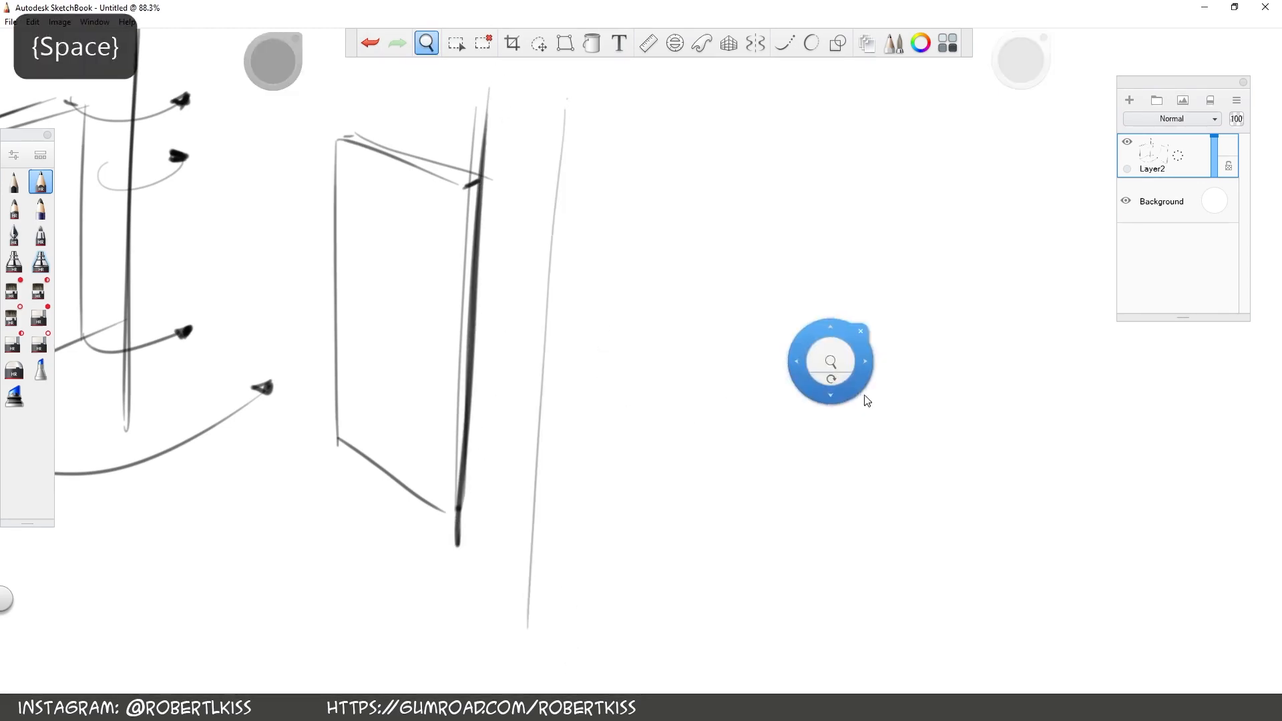
left_click_drag(835, 381, 784, 259)
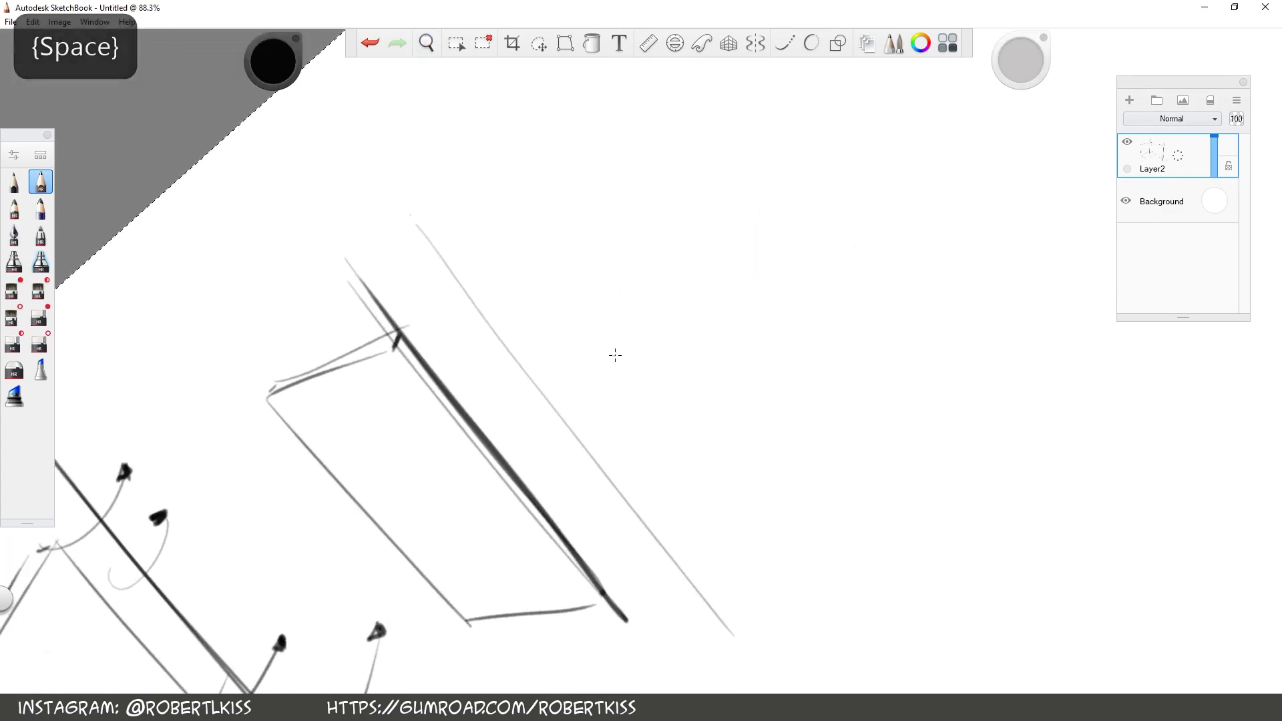
left_click_drag(437, 335, 553, 264)
key("space")
left_click_drag(781, 649, 707, 507)
left_click_drag(567, 454, 667, 391)
left_click_drag(601, 425, 616, 420)
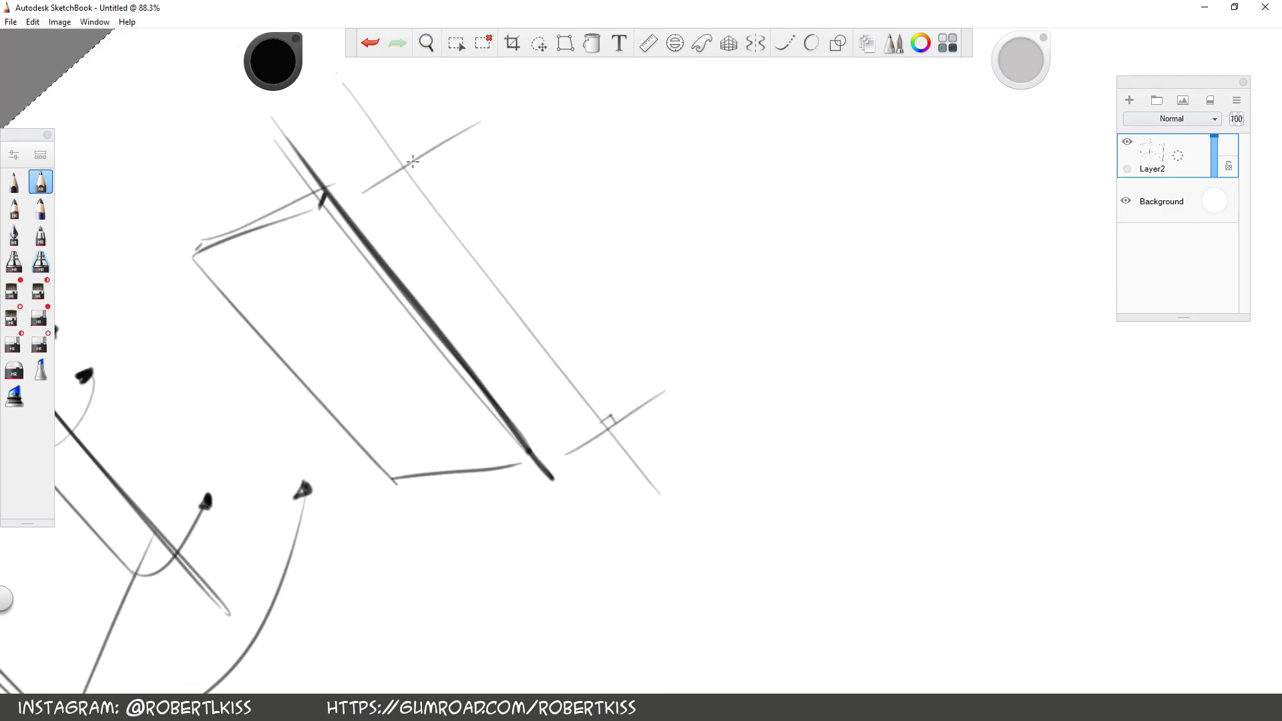
left_click_drag(398, 159, 414, 157)
key("space")
mouse_move(899, 190)
left_mouse_down()
mouse_move(889, 186)
mouse_move(945, 357)
mouse_move(888, 184)
left_mouse_up()
left_click_drag(804, 438, 831, 442)
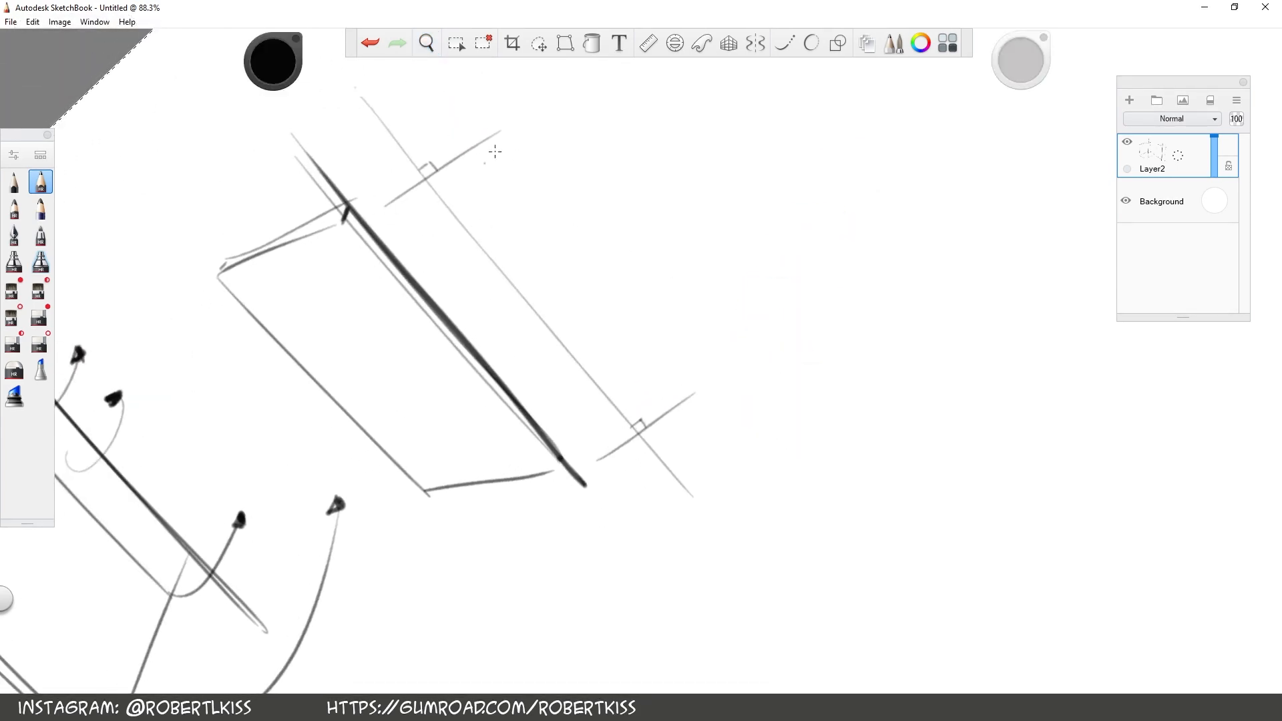
Draw a narrow ellipse around the axis at each perpendicular, with its long diameter lying along the perpendicular line
mouse_move(426, 166)
left_mouse_down()
mouse_move(398, 200)
mouse_move(460, 159)
left_mouse_up()
left_click(372, 47)
left_click(397, 197)
mouse_move(456, 167)
left_mouse_down()
mouse_move(399, 199)
mouse_move(434, 162)
left_mouse_up()
key("space")
left_click_drag(722, 488, 663, 427)
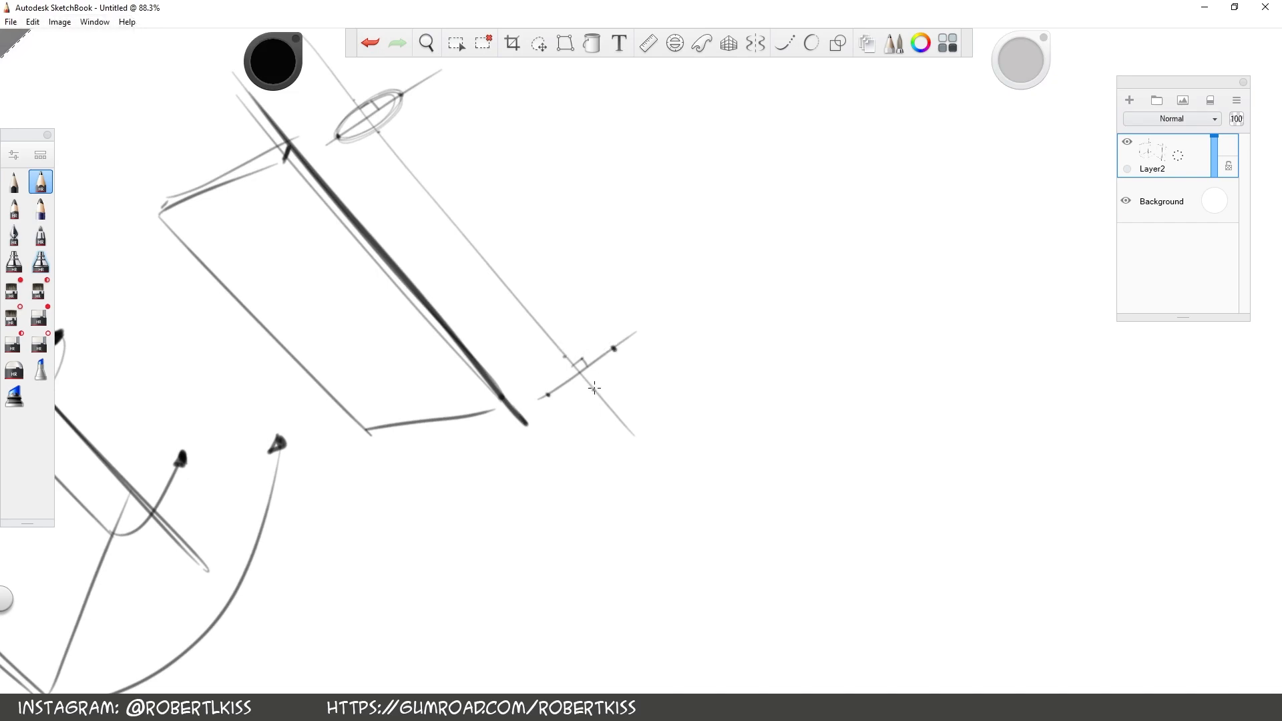
mouse_move(579, 348)
left_mouse_down()
mouse_move(554, 396)
mouse_move(611, 350)
mouse_move(581, 400)
mouse_move(605, 350)
left_mouse_up()
Connect the two ellipses with straight side lines to form a cylinder, redrawing the outer side until it meets both ellipses
key("space")
left_click_drag(826, 237, 818, 497)
left_click_drag(828, 259, 592, 487)
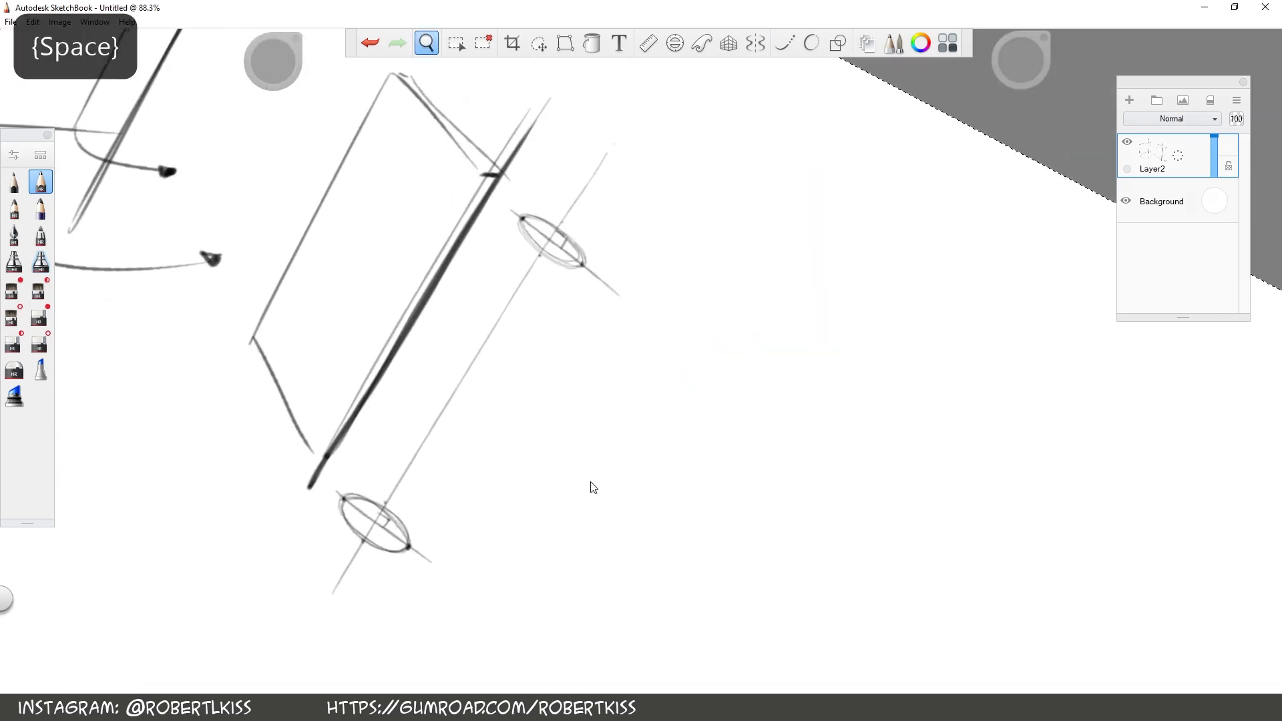
left_click_drag(341, 498, 537, 194)
left_click_drag(409, 544, 623, 231)
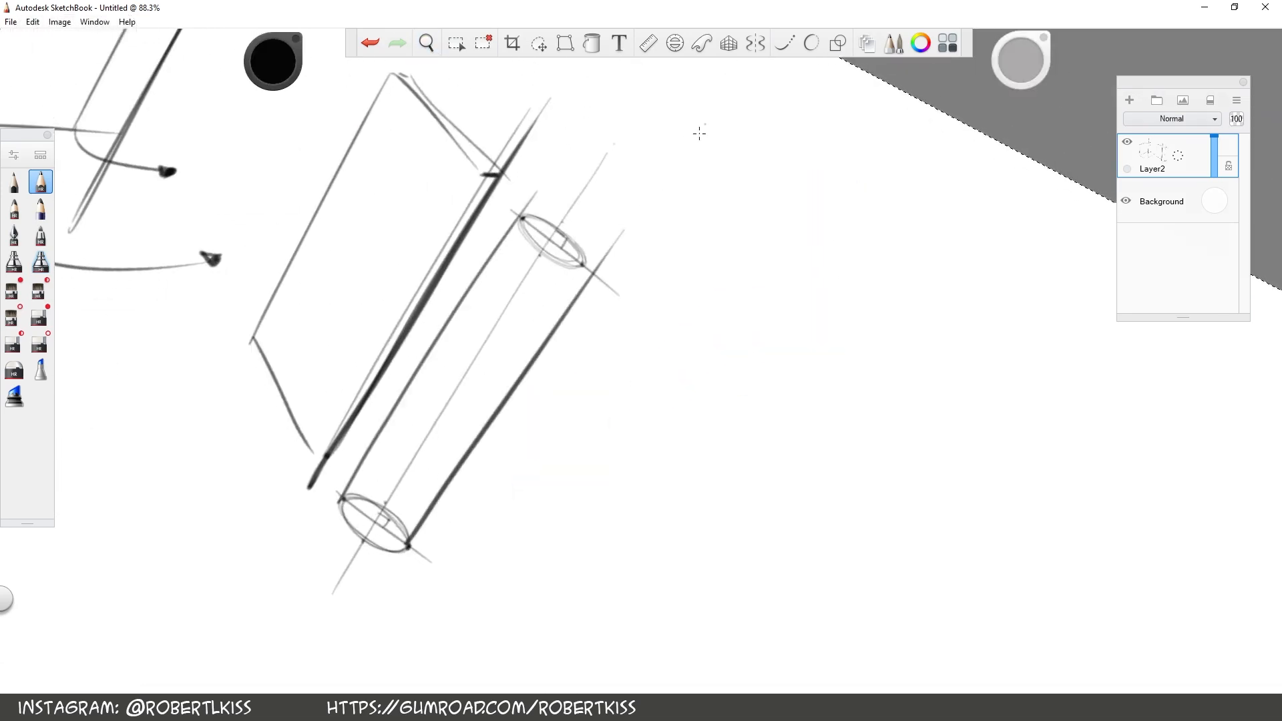
left_click(375, 41)
mouse_move(406, 548)
left_mouse_down()
mouse_move(617, 224)
mouse_move(610, 213)
left_mouse_up()
left_click(374, 43)
left_click(374, 43)
left_click_drag(409, 547, 609, 226)
left_click_drag(406, 548, 605, 226)
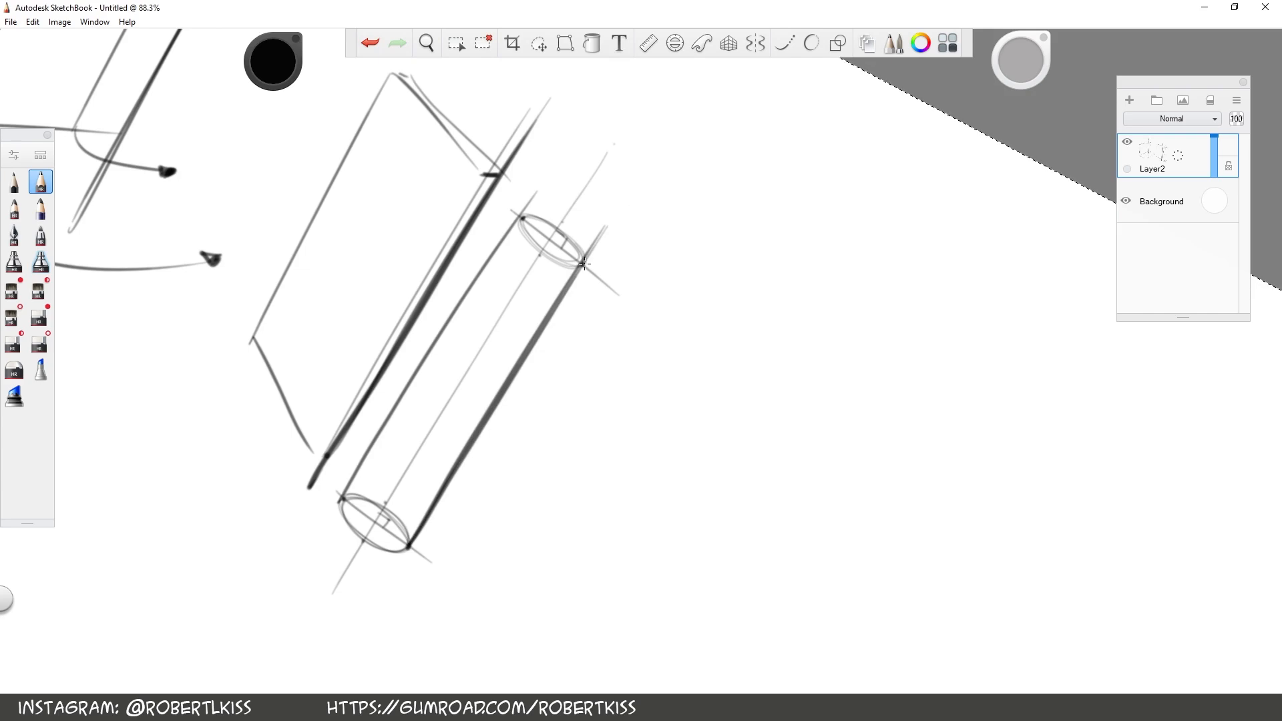
Sketch the rectangular outline of an opened flat hinge in front view, in the empty space beside the cylinder
key("space")
left_click_drag(806, 394, 767, 280)
key("space")
left_click_drag(730, 398, 708, 480)
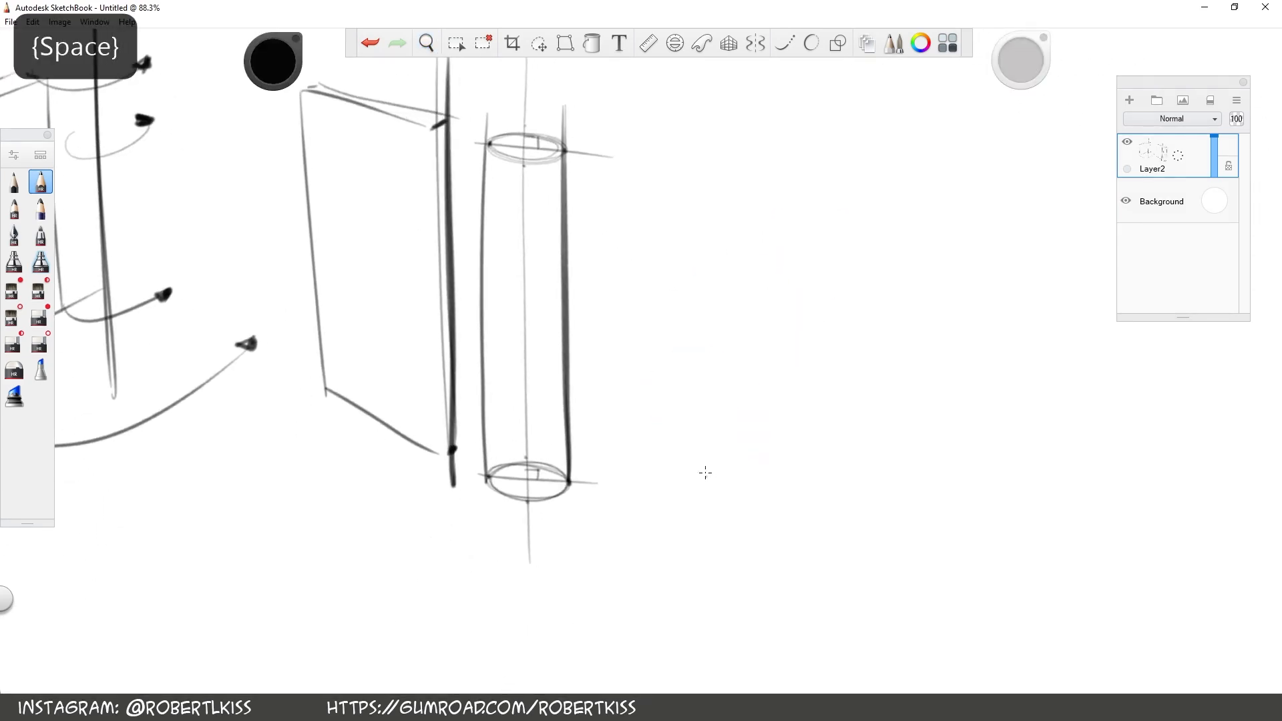
key("space")
mouse_move(693, 278)
left_mouse_down()
mouse_move(661, 363)
mouse_move(566, 446)
left_mouse_up()
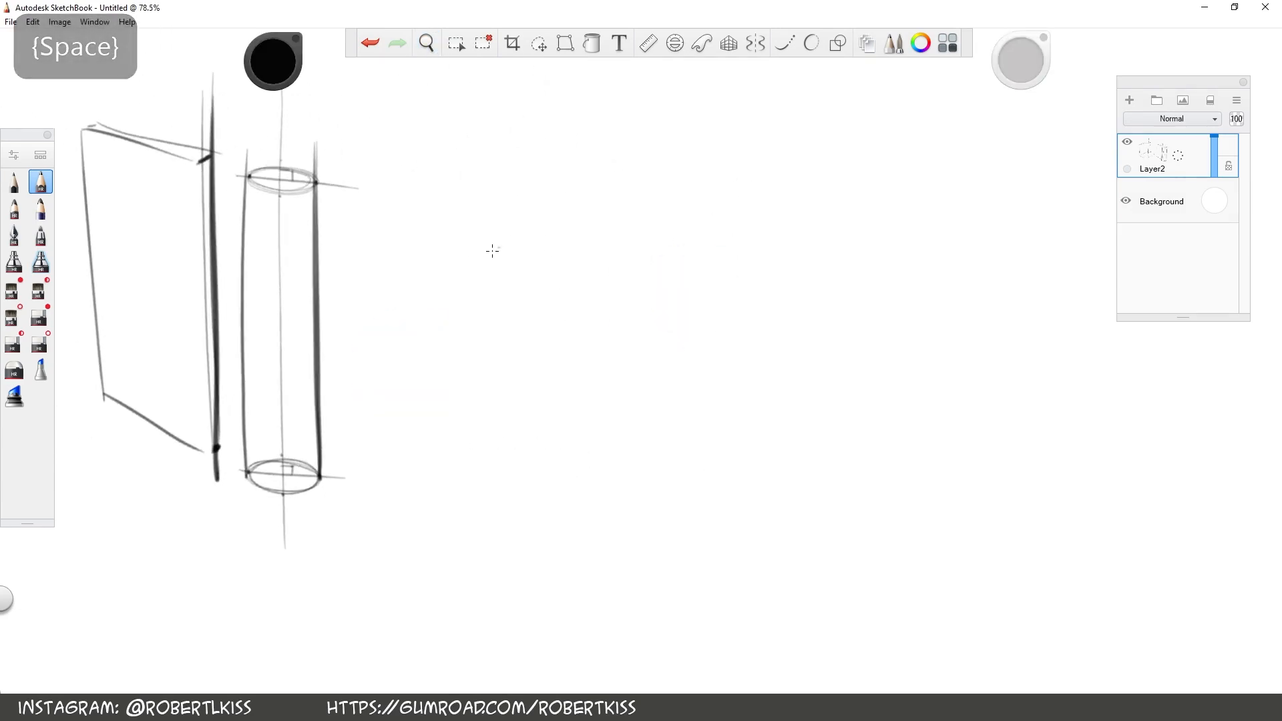
left_click_drag(383, 263, 401, 221)
mouse_move(437, 192)
left_mouse_down()
mouse_move(437, 361)
mouse_move(724, 186)
left_mouse_up()
left_click_drag(436, 361, 725, 361)
left_click_drag(722, 197, 721, 355)
Divide the hinge rectangle into two leaves with a narrow vertical gap and mark the barrel's boundary line
left_click(13, 342)
left_click_drag(563, 367, 562, 179)
left_click_drag(607, 179, 607, 367)
key("s")
left_click_drag(558, 186, 558, 361)
mouse_move(613, 185)
left_mouse_down()
mouse_move(613, 361)
mouse_move(602, 361)
left_mouse_up()
left_click_drag(567, 186, 566, 361)
key("s")
Draw the left leaf's square knuckle projecting into the right leaf at the middle of the seam
mouse_move(566, 305)
left_mouse_down()
mouse_move(602, 266)
mouse_move(614, 305)
left_mouse_up()
key("s")
key("s")
left_click_drag(602, 261, 602, 301)
key("s")
left_click_drag(605, 186, 605, 257)
key("s")
Darken the right leaf's top and bottom edges and outline its notch around the middle knuckle
left_click_drag(567, 187, 726, 186)
left_click_drag(566, 359, 725, 359)
left_click_drag(608, 255, 608, 305)
key("s")
left_click_drag(615, 251, 614, 313)
Sketch the hinge's edge view below the front view as a long thin strip with a short division at the seam
key("s")
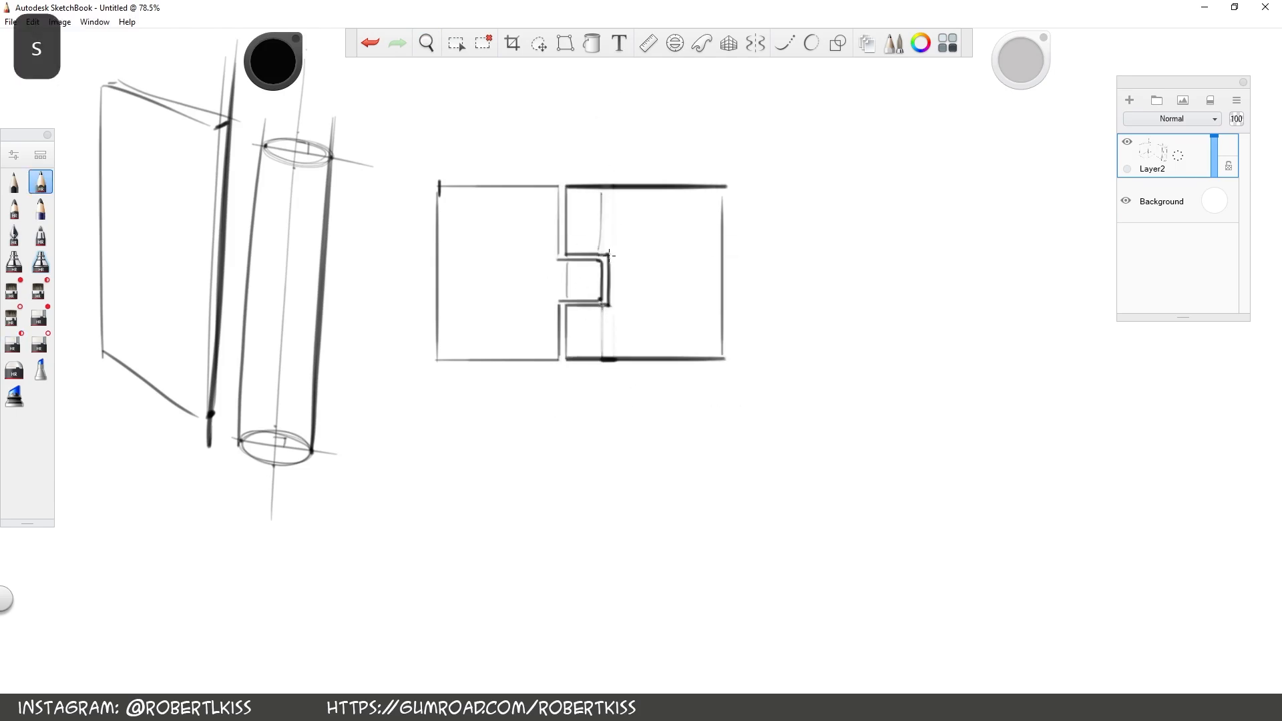
Add the dash-dot rotation axis through the hinge knuckles and the barrel boundary lines above and below the notch
left_click(582, 221)
mouse_move(581, 393)
left_mouse_down()
mouse_move(582, 160)
mouse_move(613, 162)
left_mouse_up()
left_click_drag(599, 248, 602, 196)
left_click_drag(602, 310, 603, 361)
mouse_move(689, 567)
left_mouse_down()
mouse_move(664, 567)
mouse_move(673, 488)
left_mouse_up()
left_click_drag(420, 328, 710, 328)
left_click_drag(419, 340, 709, 339)
Add the rolled barrel under the strip as concentric circles, using the Ellipse tool
key("s")
left_click(371, 47)
left_click_drag(542, 328, 541, 340)
mouse_move(548, 328)
left_mouse_down()
mouse_move(549, 340)
mouse_move(565, 330)
mouse_move(589, 342)
mouse_move(561, 339)
left_mouse_up()
left_click(811, 43)
key("s")
key("s")
key("s")
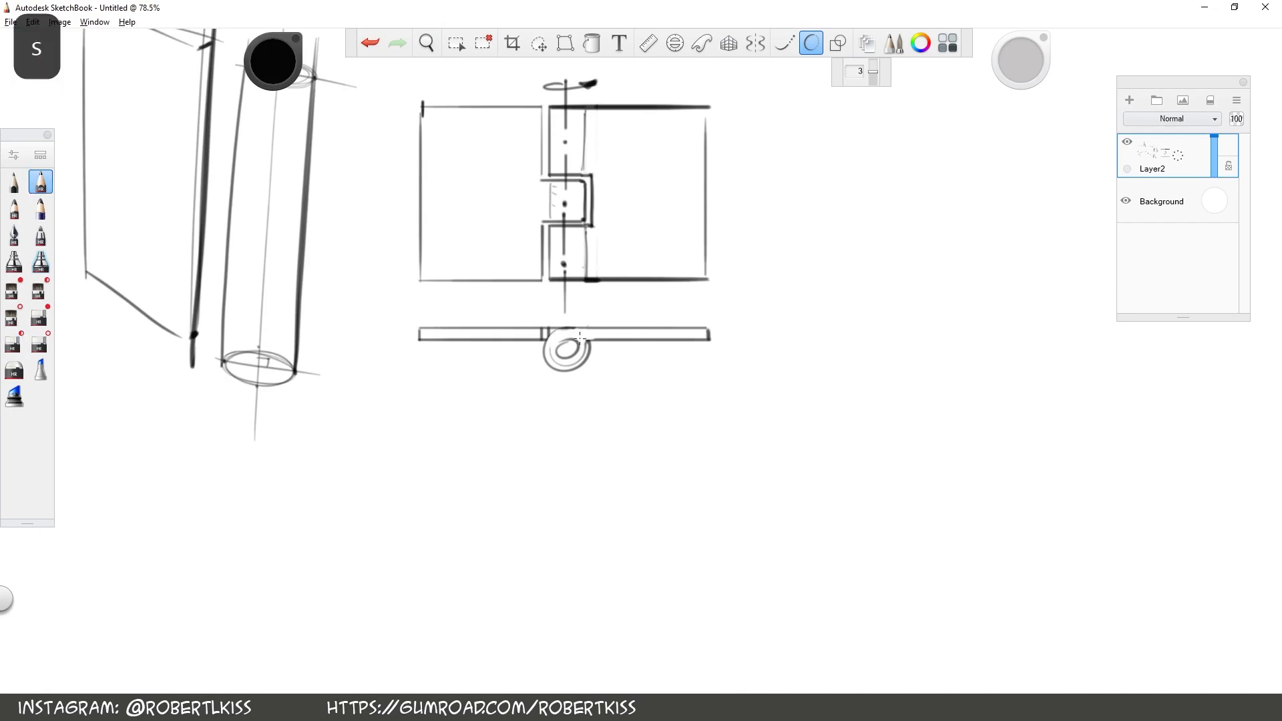
key("s")
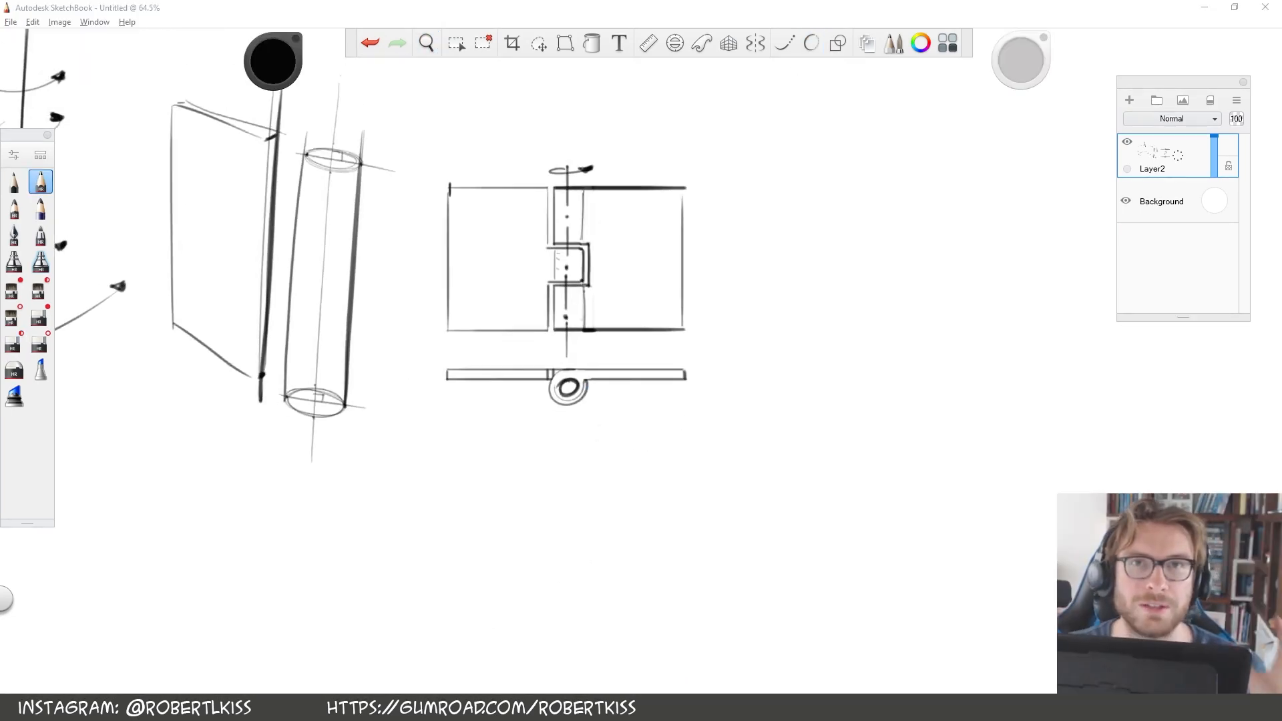
Draw two screw holes on each hinge leaf and two inward-curving arrows below the edge view to show the folding direction
left_click_drag(500, 223, 494, 217)
left_click_drag(499, 294, 495, 299)
left_click_drag(635, 221, 630, 219)
left_click_drag(642, 291, 632, 290)
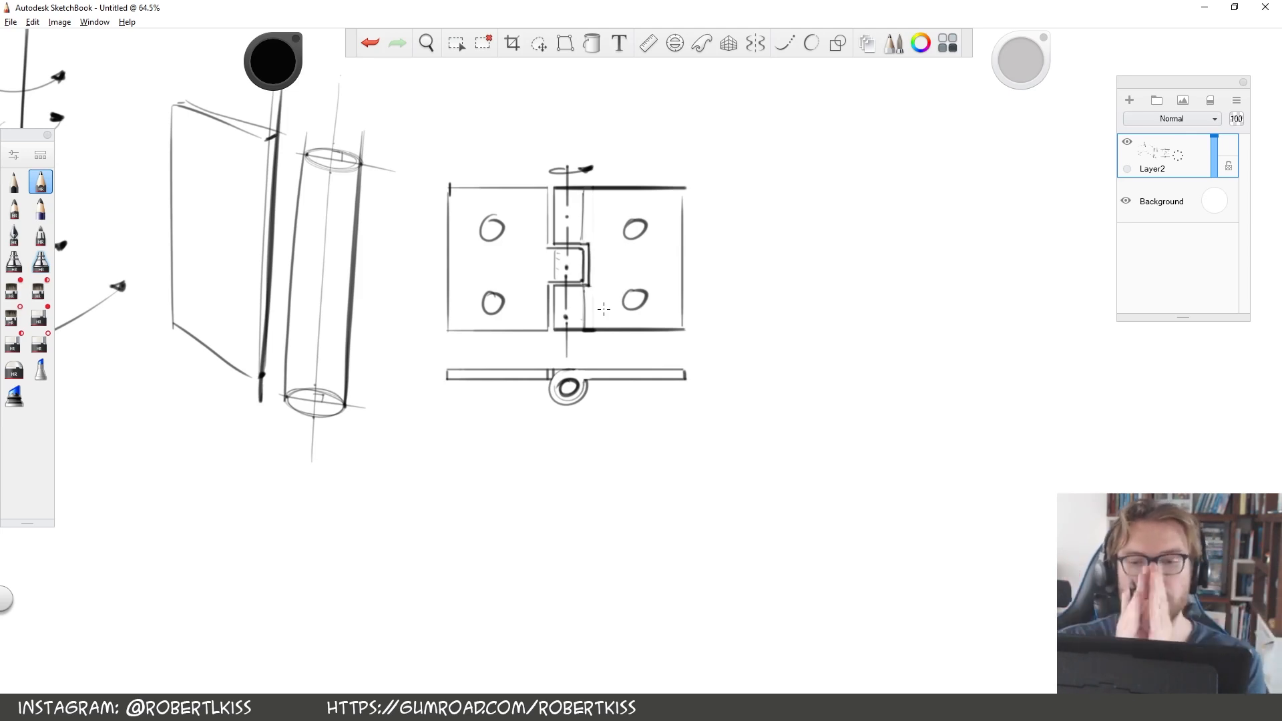
left_click_drag(487, 391, 510, 438)
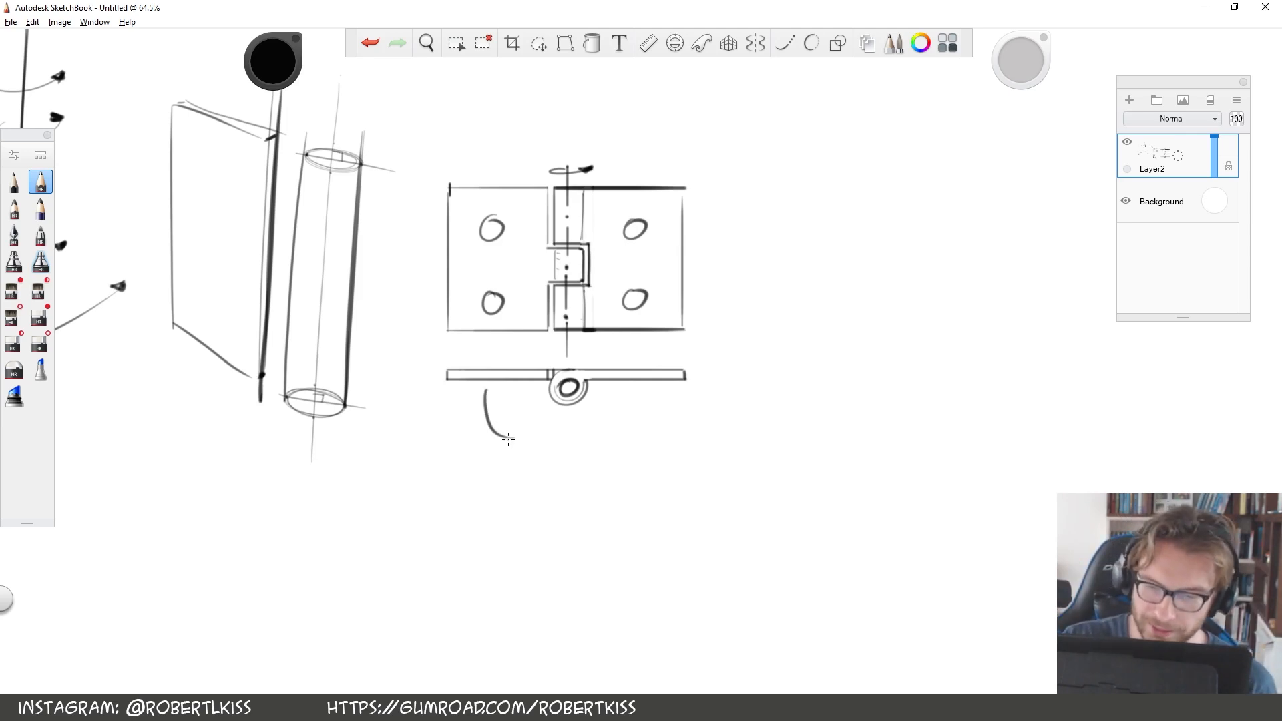
left_click_drag(646, 397, 612, 434)
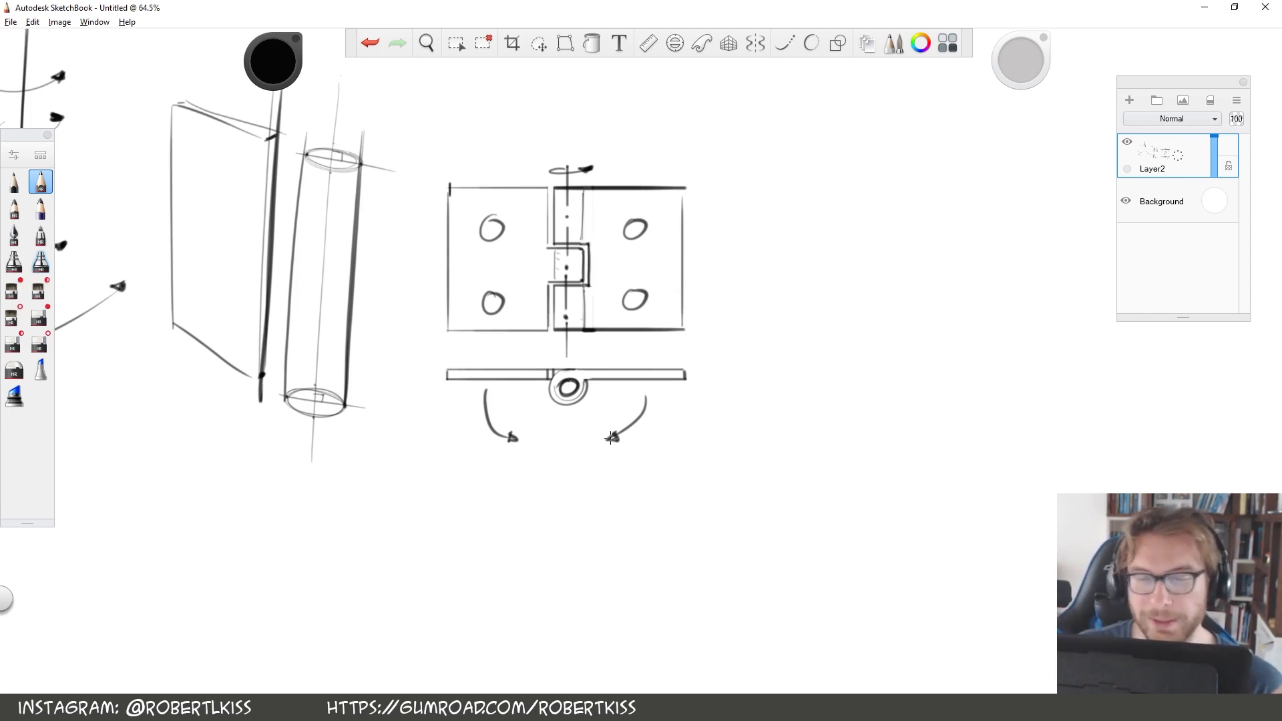
Sketch a large partly folded hinge in perspective below the earlier views, as two leaves sharing a slanted spine
key("space")
left_click_drag(612, 437, 737, 433)
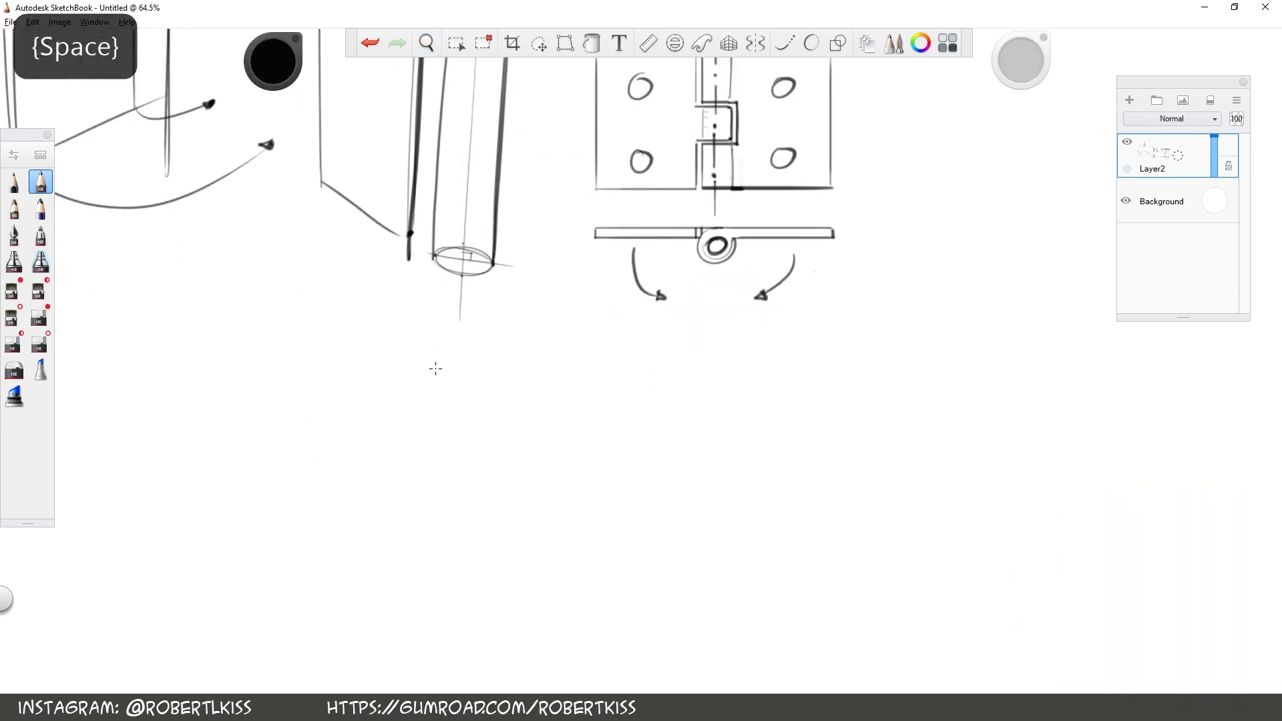
left_click_drag(354, 478, 460, 358)
left_click_drag(599, 363, 461, 361)
mouse_move(348, 478)
left_mouse_down()
mouse_move(449, 660)
mouse_move(525, 555)
left_mouse_up()
mouse_move(453, 354)
left_mouse_down()
mouse_move(547, 557)
mouse_move(666, 544)
left_mouse_up()
left_click_drag(624, 352, 704, 568)
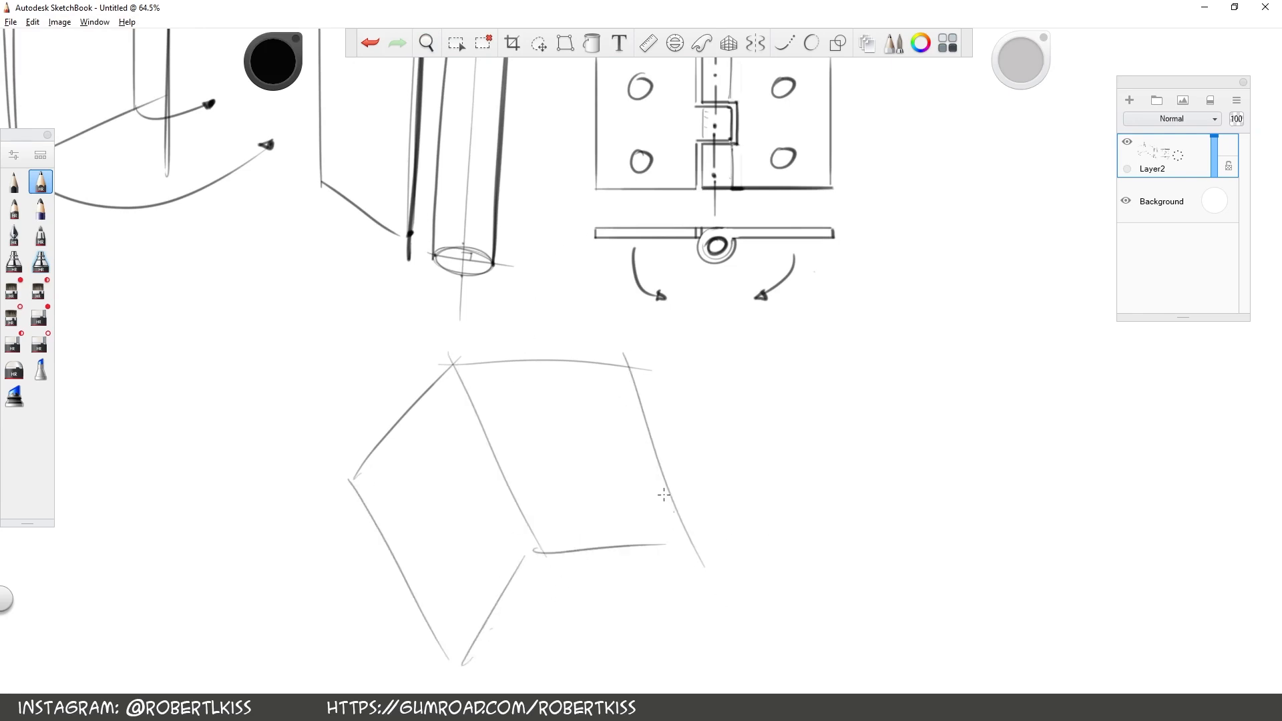
left_click_drag(529, 545, 692, 543)
Give the left leaf of the perspective hinge thickness by doubling its top, outer side and bottom edges
key("space")
left_click_drag(628, 503, 635, 430)
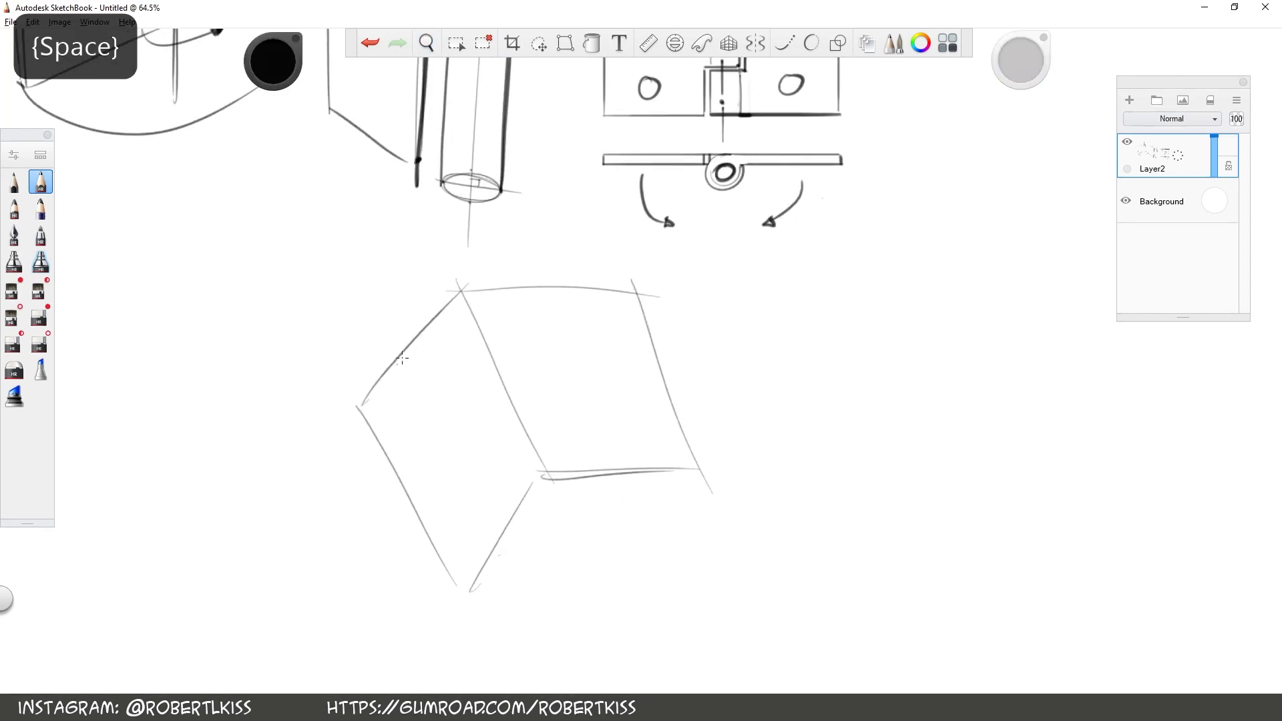
left_click_drag(376, 404, 455, 303)
left_click_drag(364, 409, 454, 301)
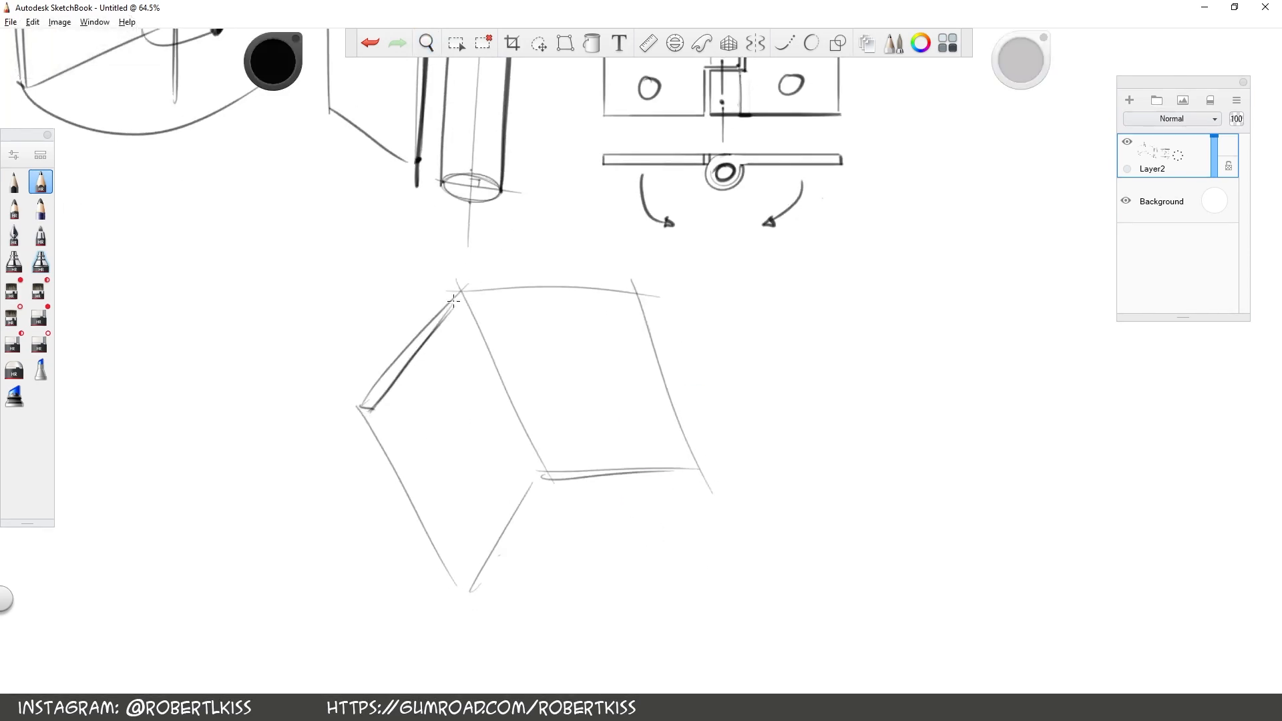
key("space")
left_click_drag(852, 205, 906, 338)
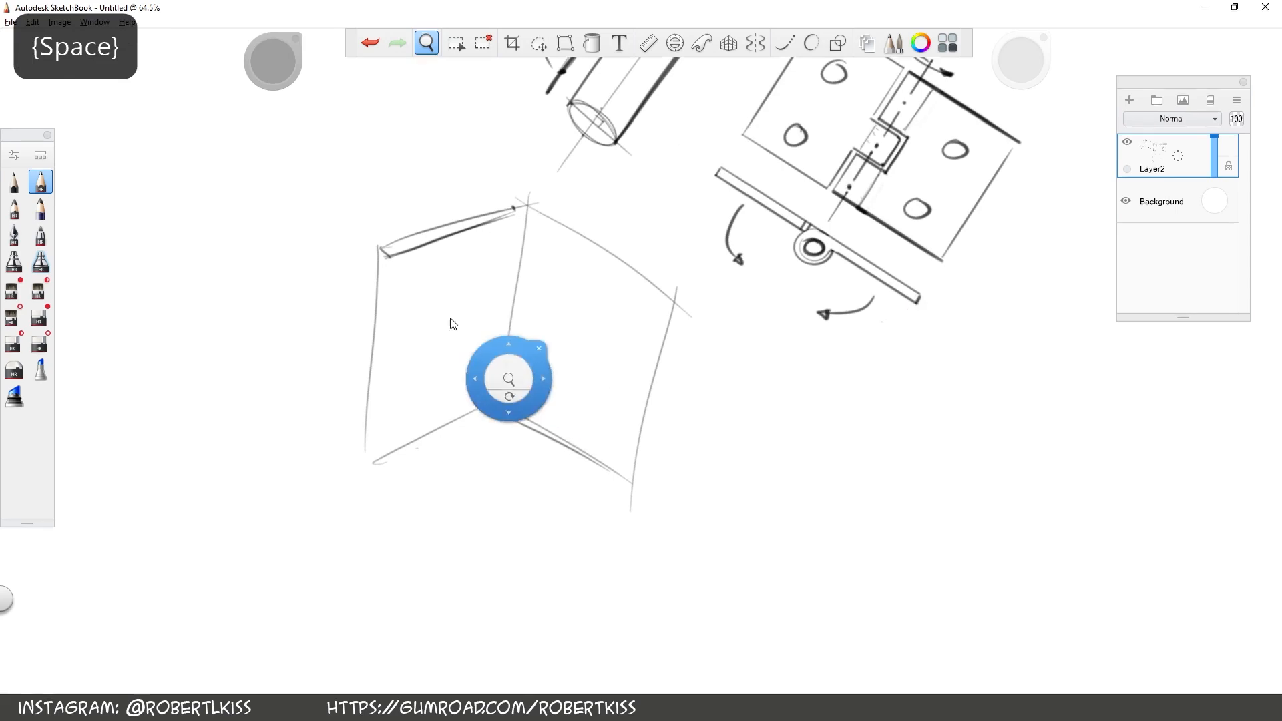
left_click_drag(371, 478, 389, 237)
left_click_drag(364, 473, 497, 402)
Give the right leaf of the perspective hinge thickness by doubling its outer side, top and bottom edges
left_click_drag(635, 491, 676, 294)
left_click_drag(627, 496, 664, 298)
key("space")
mouse_move(811, 517)
left_mouse_down()
mouse_move(870, 380)
mouse_move(856, 280)
left_mouse_up()
left_click_drag(458, 397, 590, 307)
left_click_drag(627, 504, 752, 421)
Draw the inner edge of each leaf parallel to the spine and reinforce the upper corner where the leaves meet
key("space")
left_click_drag(948, 327, 829, 581)
left_click_drag(537, 473, 509, 500)
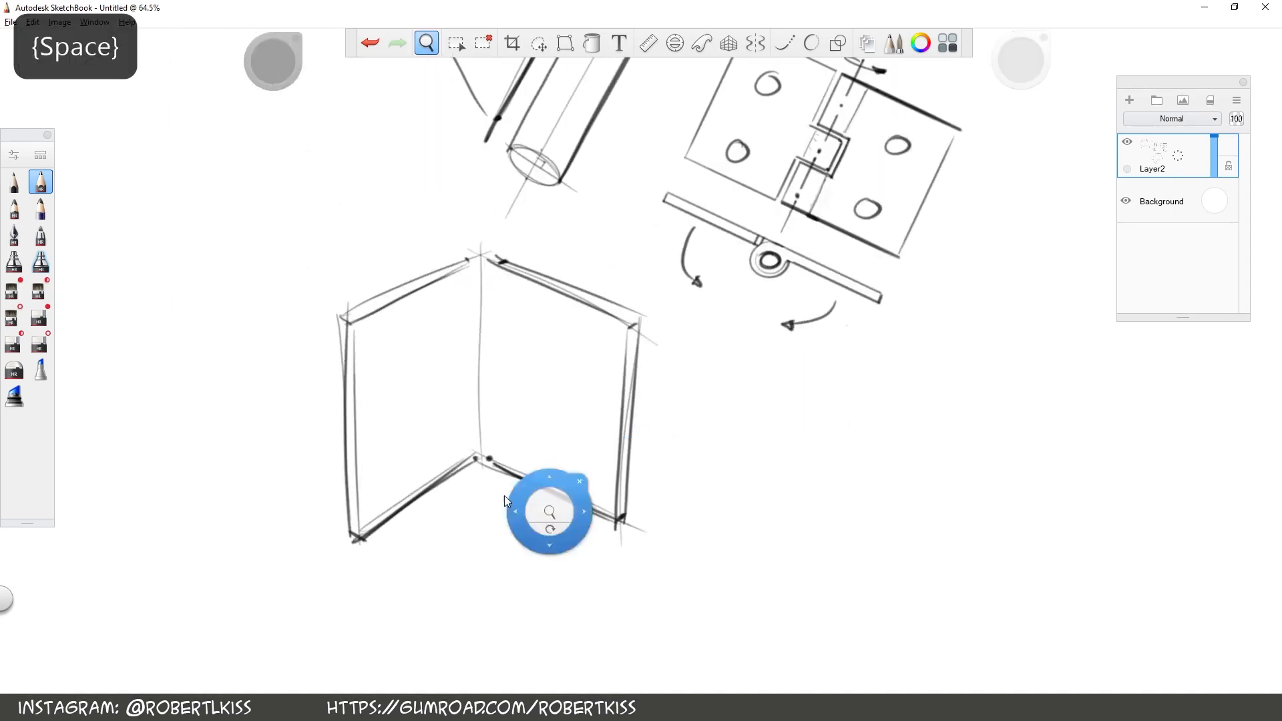
left_click_drag(470, 267, 469, 461)
mouse_move(342, 319)
left_mouse_down()
mouse_move(459, 262)
mouse_move(500, 258)
left_mouse_up()
left_click(495, 269)
left_click_drag(498, 285, 496, 462)
key("space")
left_click_drag(873, 371, 873, 358)
left_click_drag(872, 358, 855, 273)
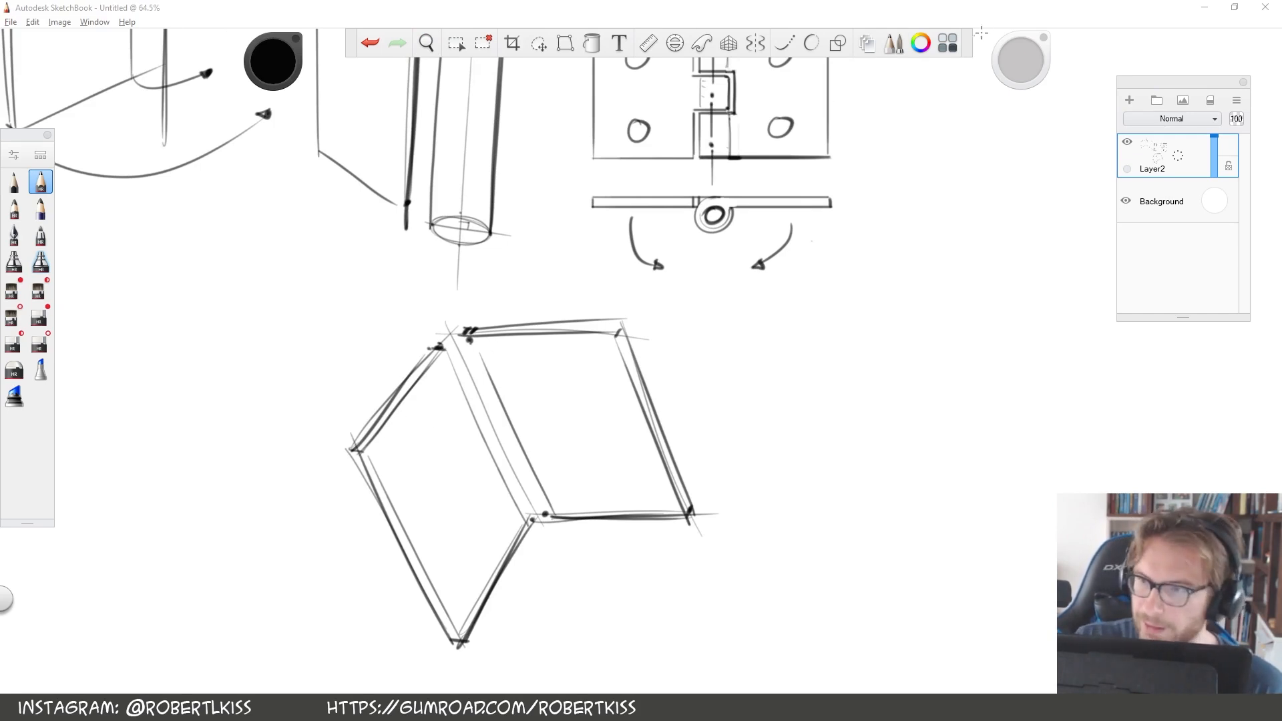
Open the Copic Library and choose the red R35 Coral as the drawing colour, undoing the stray black stroke
left_click(952, 45)
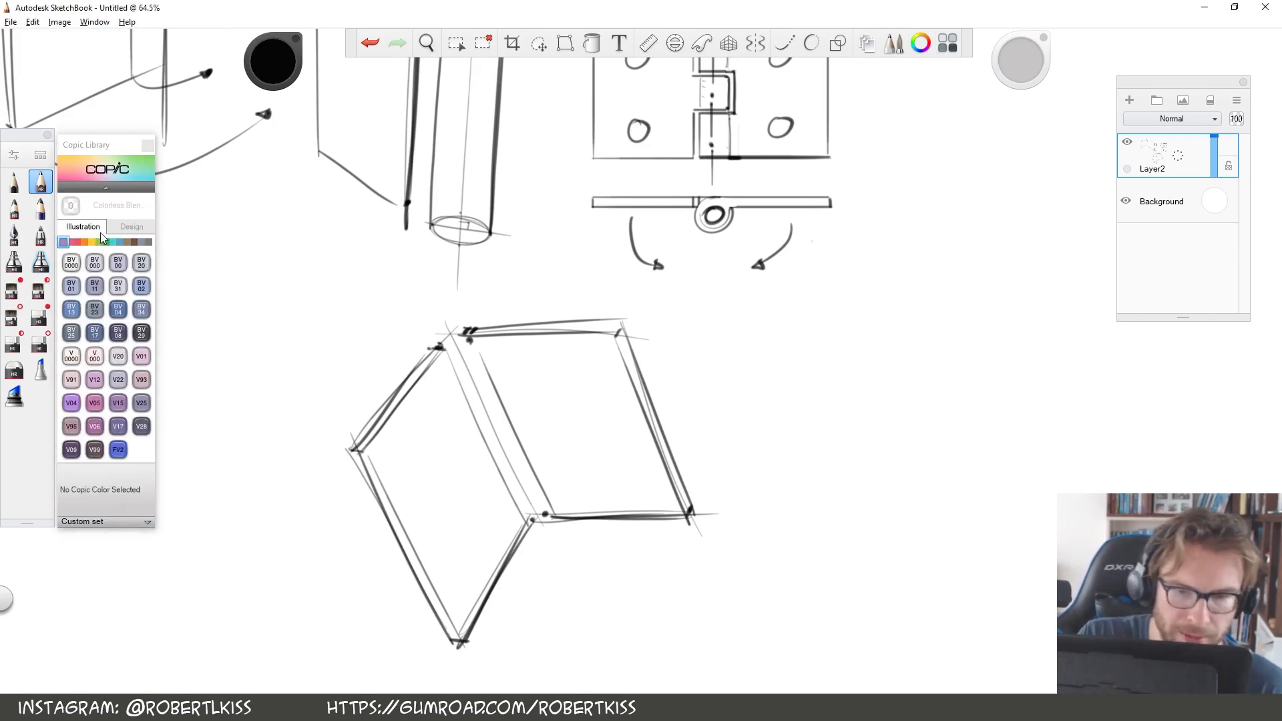
left_click(77, 242)
left_click_drag(386, 408, 536, 414)
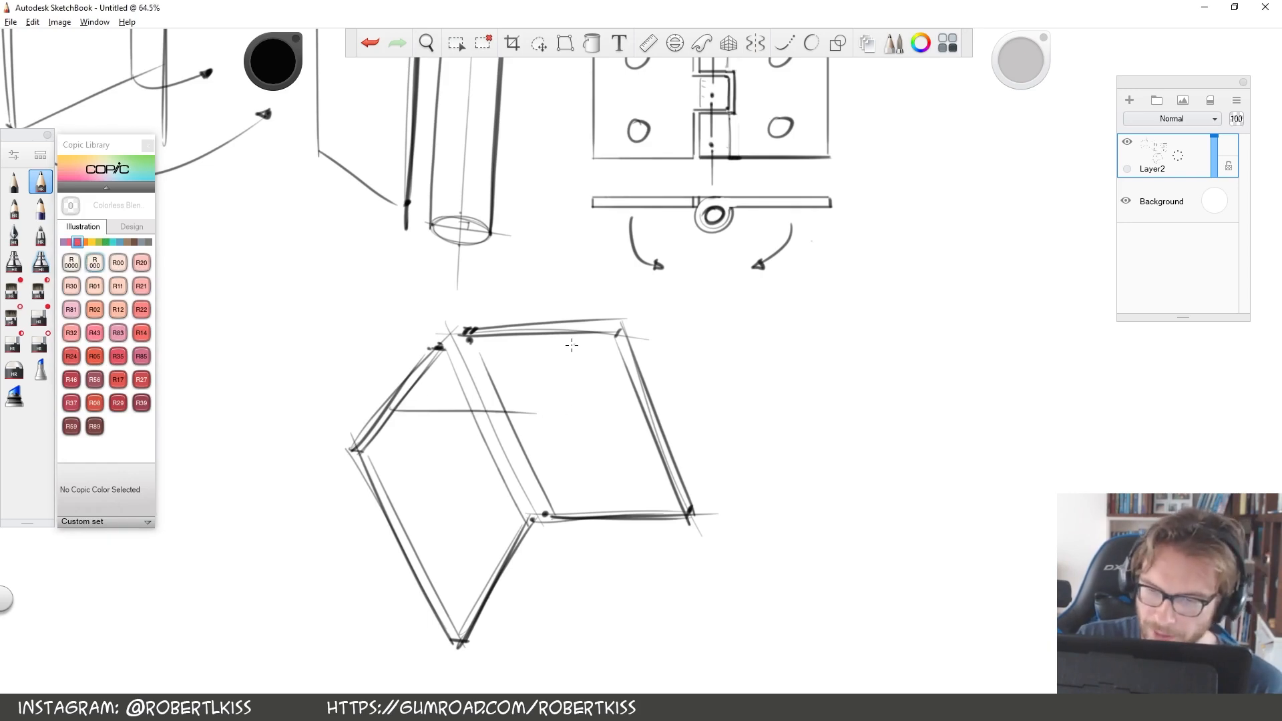
left_click(370, 43)
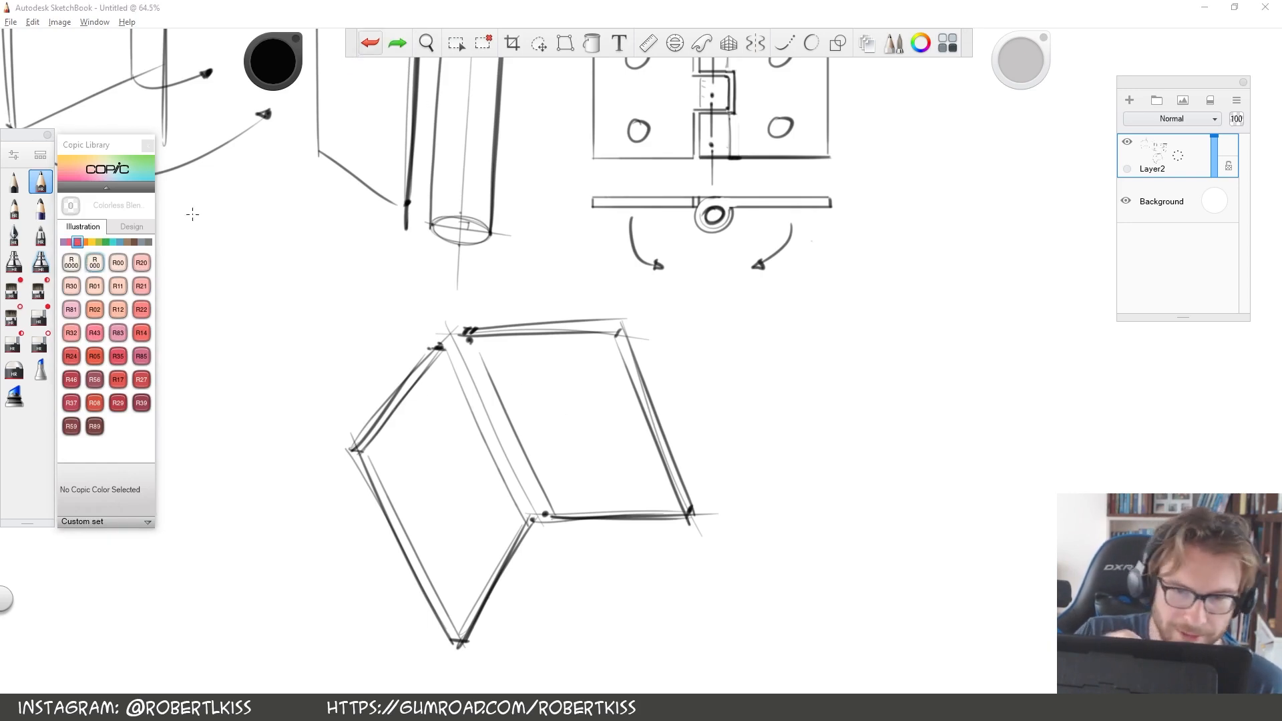
left_click(117, 356)
Draw a coral guide parallelogram spanning the upper edges of both hinge leaves, redoing its first line
left_click_drag(392, 404, 530, 426)
left_click(370, 42)
mouse_move(395, 402)
left_mouse_down()
mouse_move(523, 412)
mouse_move(568, 335)
left_mouse_up()
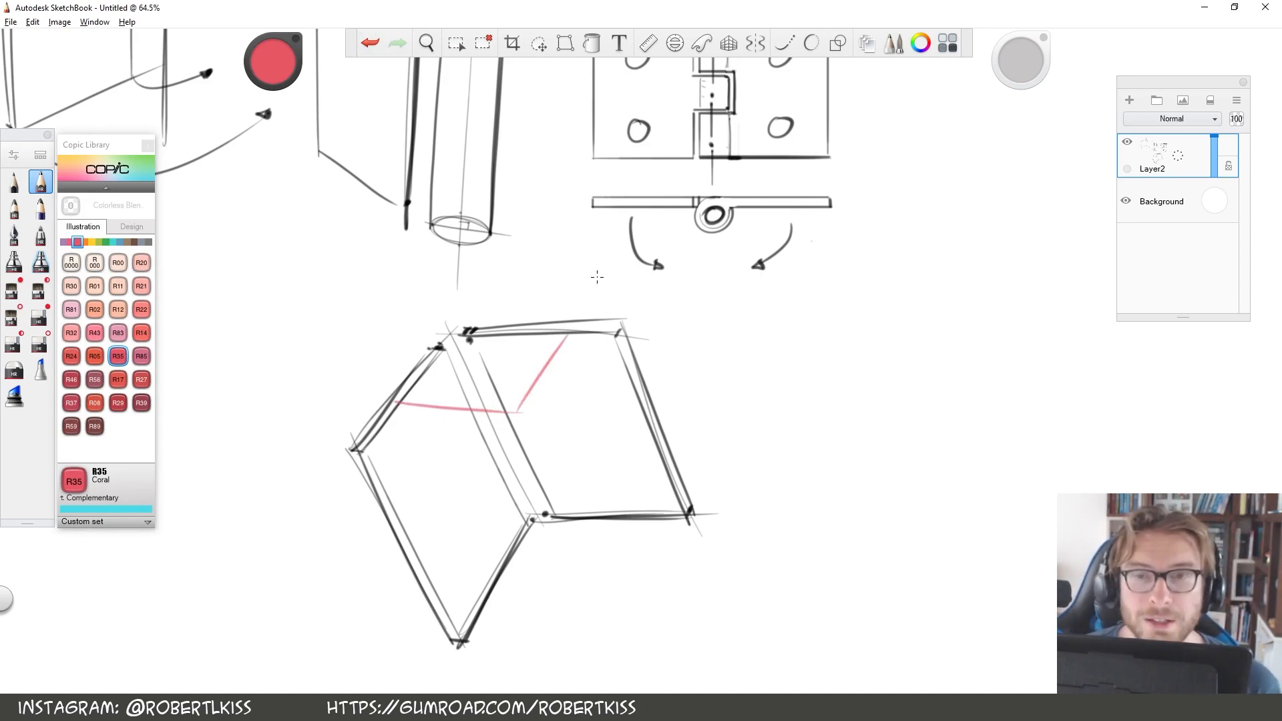
mouse_move(398, 395)
left_mouse_down()
mouse_move(454, 322)
mouse_move(561, 334)
left_mouse_up()
left_click_drag(475, 571, 605, 578)
left_click_drag(616, 500, 585, 576)
mouse_move(517, 507)
left_mouse_down()
mouse_move(475, 573)
mouse_move(651, 507)
left_mouse_up()
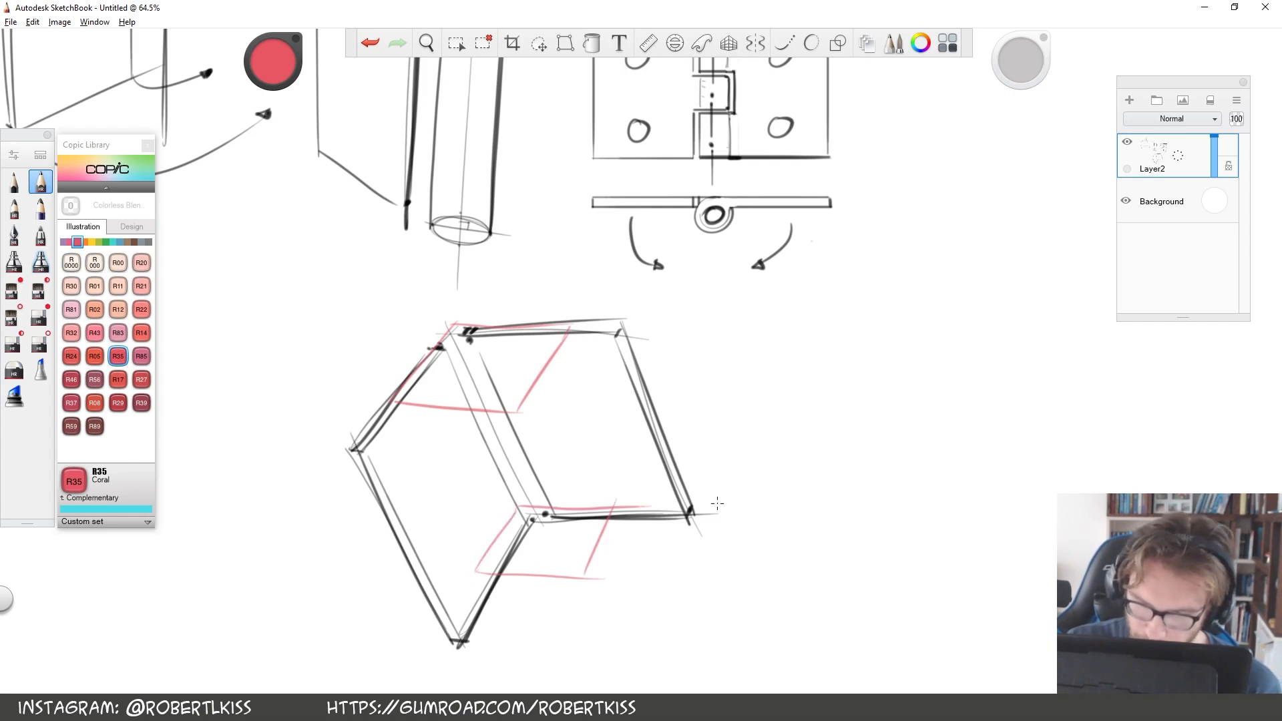
left_click(371, 44)
left_click(371, 44)
left_click(371, 45)
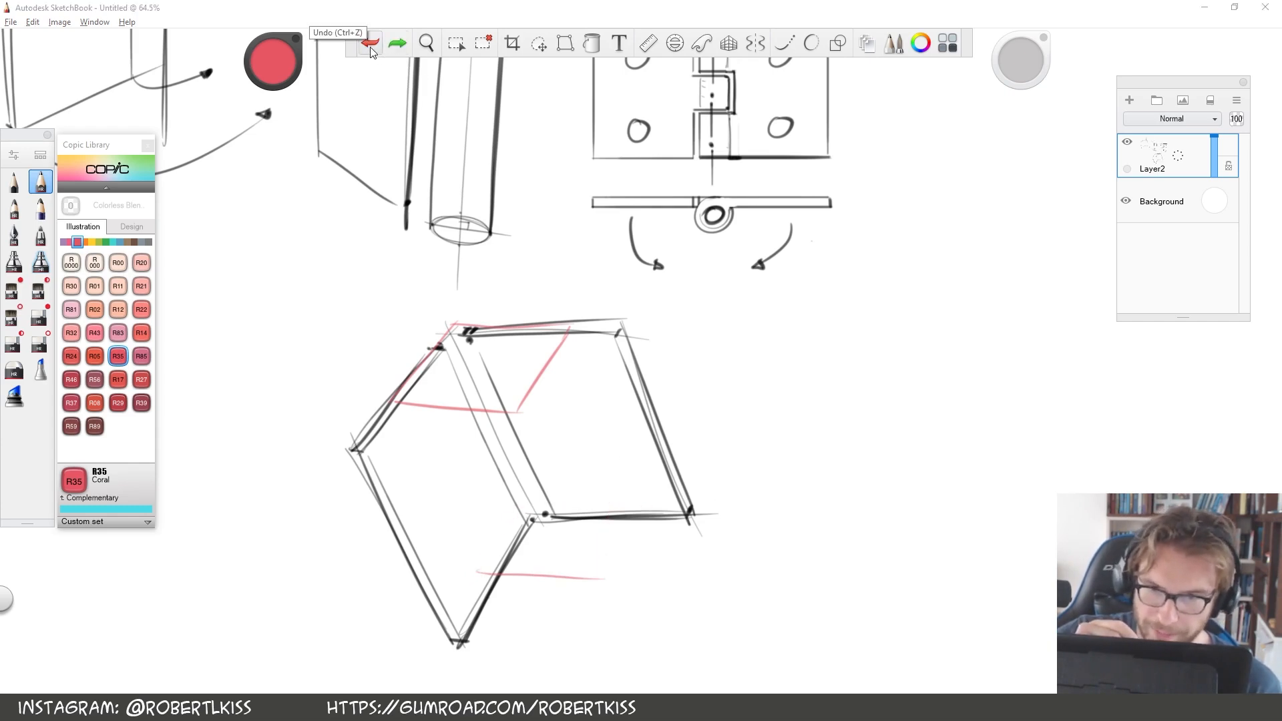
left_click(371, 44)
Draw a matching coral guide parallelogram across the leaves' lower edges, linked to the upper one by parallel lines, redoing its front edge
left_click_drag(525, 509, 483, 576)
left_click_drag(526, 509, 619, 511)
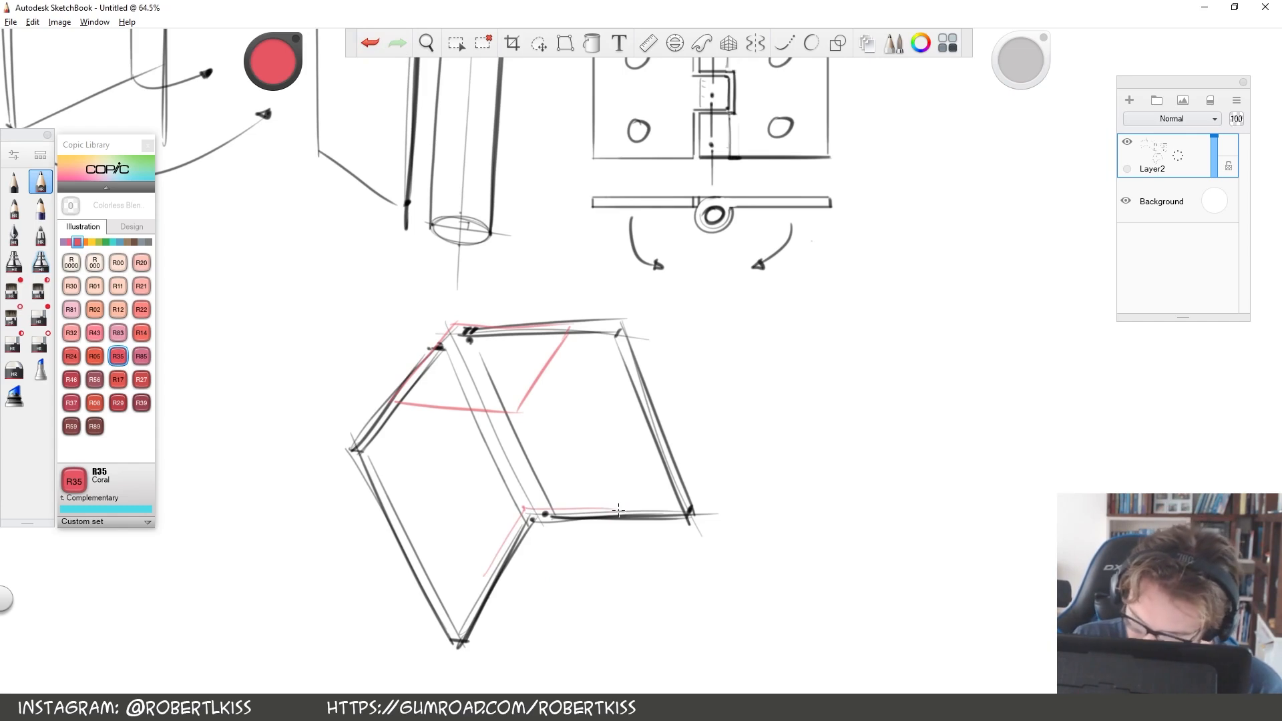
left_click_drag(516, 415, 599, 579)
left_click_drag(485, 575, 399, 403)
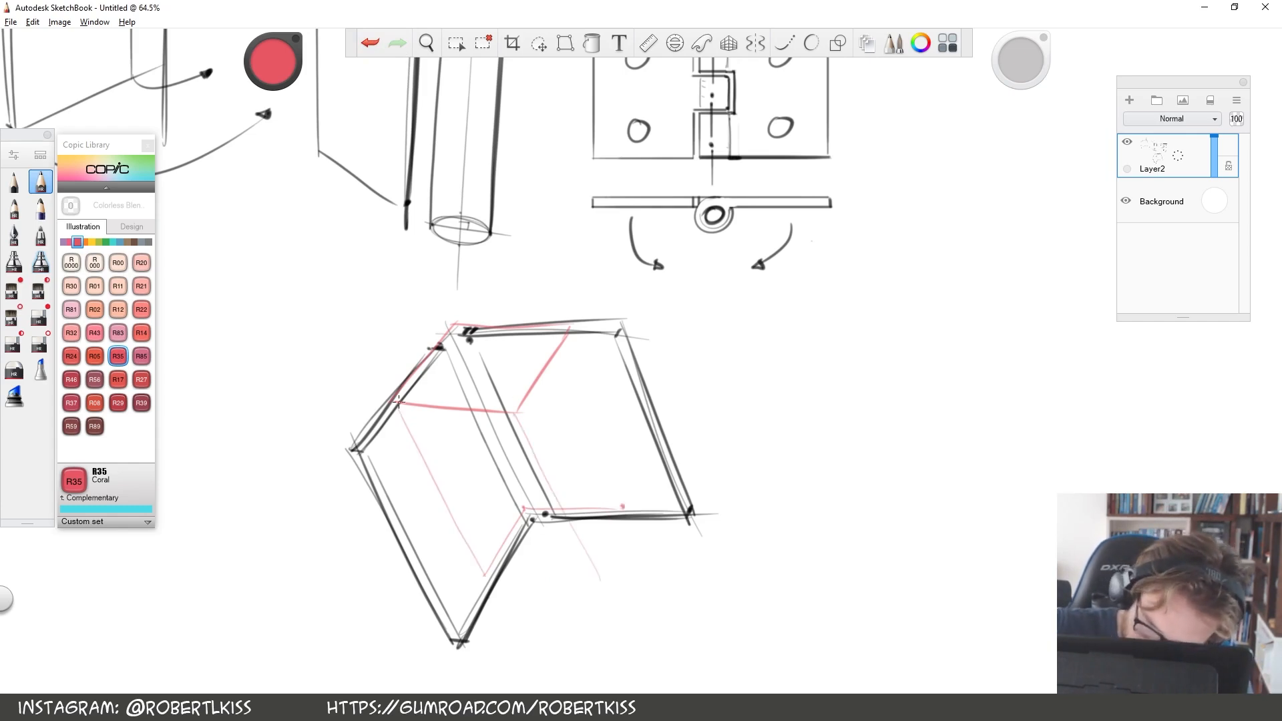
left_click_drag(492, 581, 611, 591)
left_click(371, 44)
mouse_move(491, 585)
left_mouse_down()
mouse_move(607, 597)
mouse_move(624, 498)
left_mouse_up()
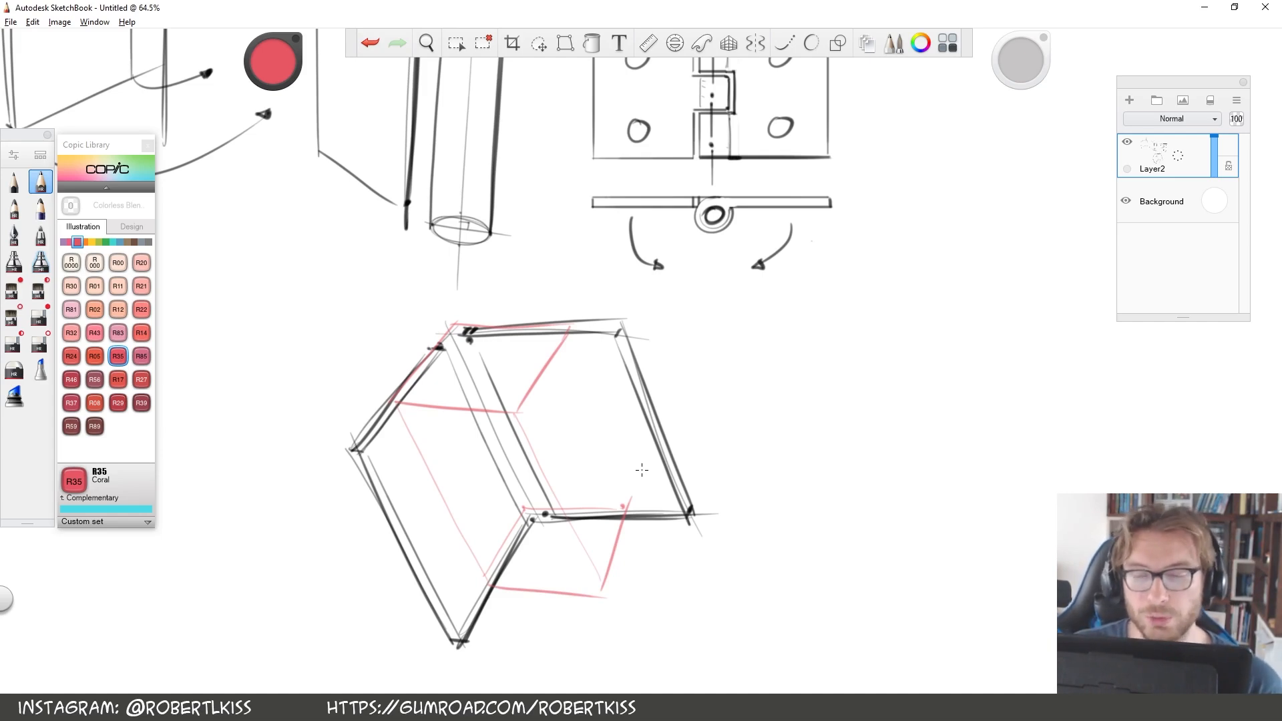
Beside the hinge, sketch a small coral parallelogram with an inscribed ellipse and a separate matching ellipse next to it
mouse_move(745, 326)
left_mouse_down()
mouse_move(702, 379)
mouse_move(790, 375)
mouse_move(817, 320)
mouse_move(786, 376)
left_mouse_up()
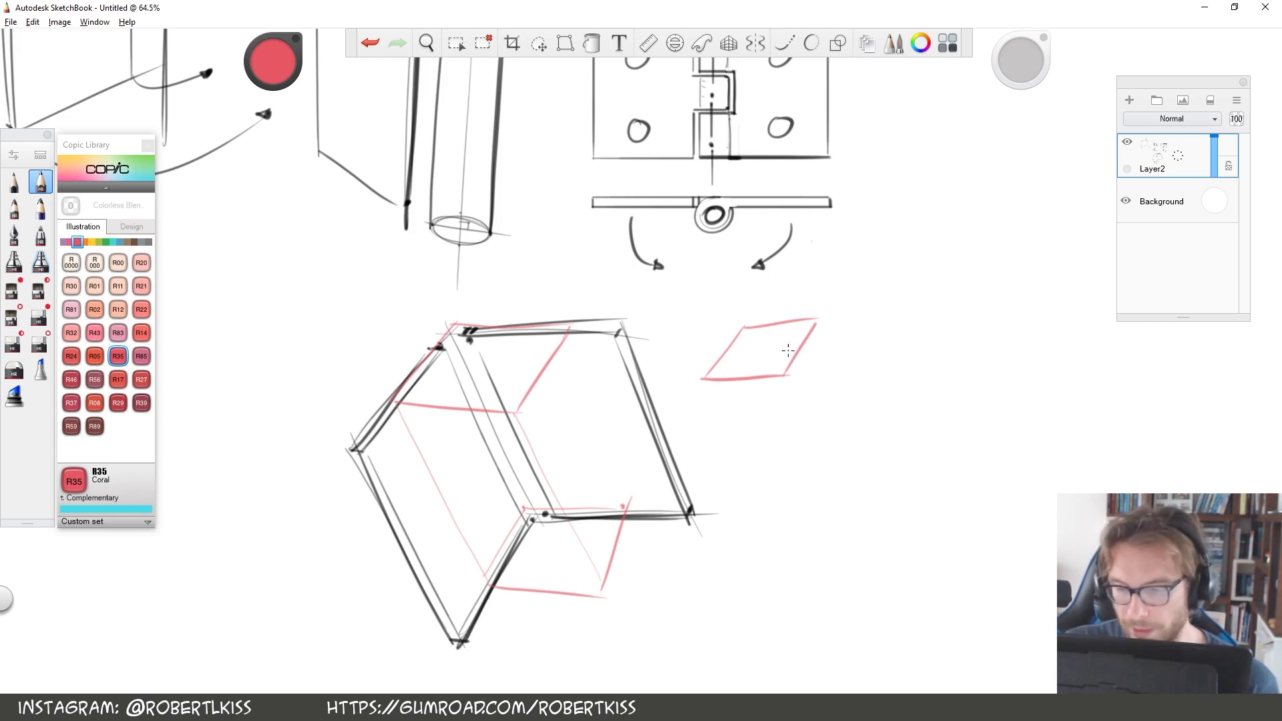
mouse_move(754, 334)
left_mouse_down()
mouse_move(734, 361)
mouse_move(755, 333)
left_mouse_up()
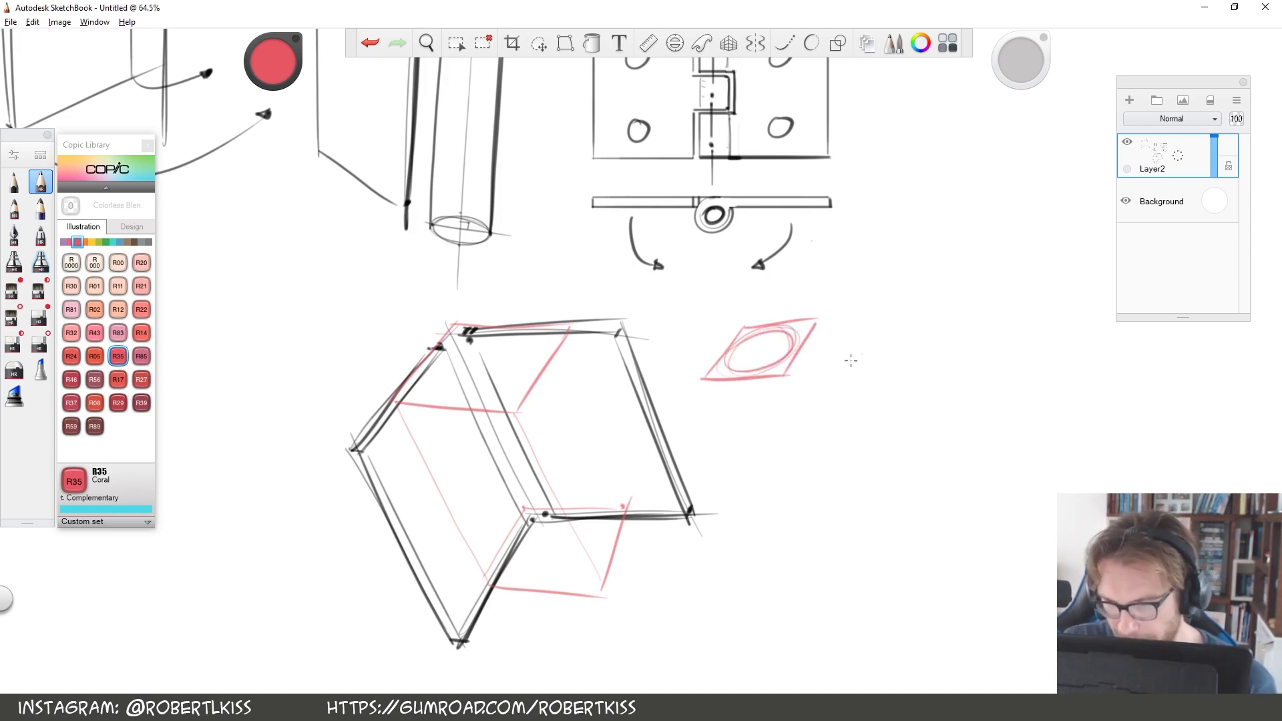
mouse_move(915, 327)
left_mouse_down()
mouse_move(848, 361)
mouse_move(915, 330)
left_mouse_up()
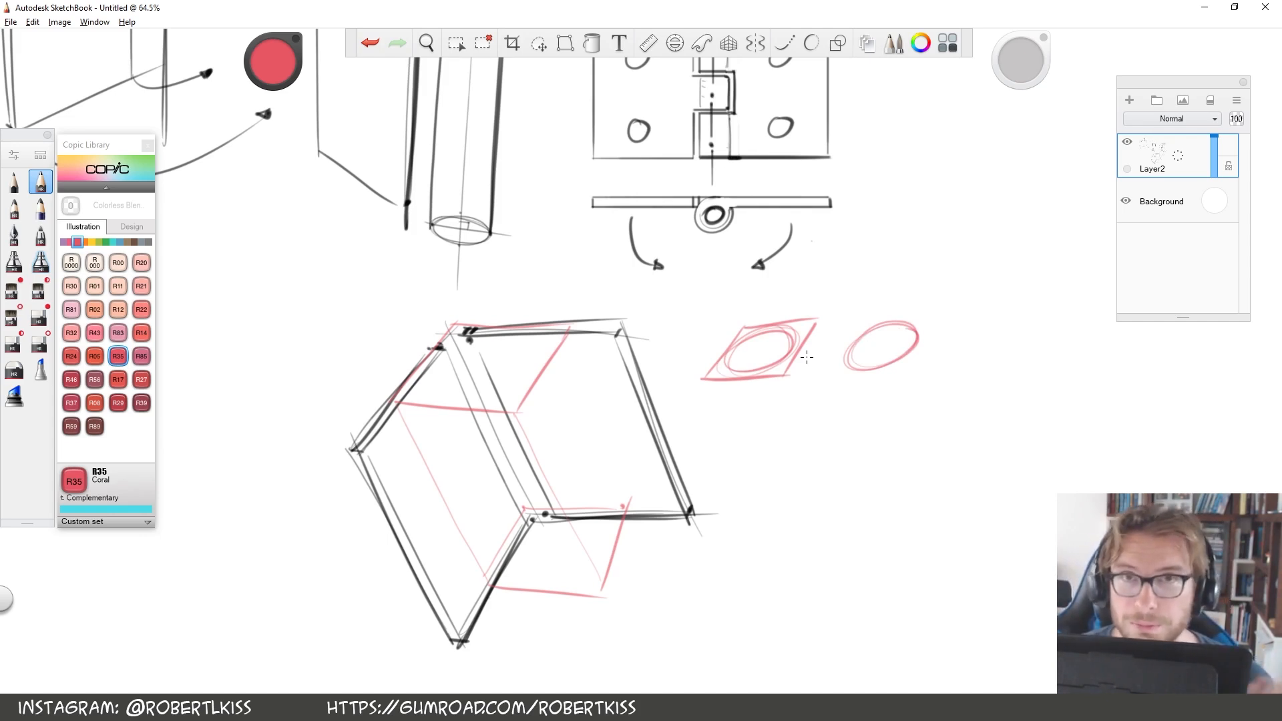
Sketch a black slanted axis near the coral ellipses with a short perpendicular line across each end, starting the upper ellipse
key("space")
left_click_drag(807, 357, 439, 237)
left_click_drag(502, 481, 594, 246)
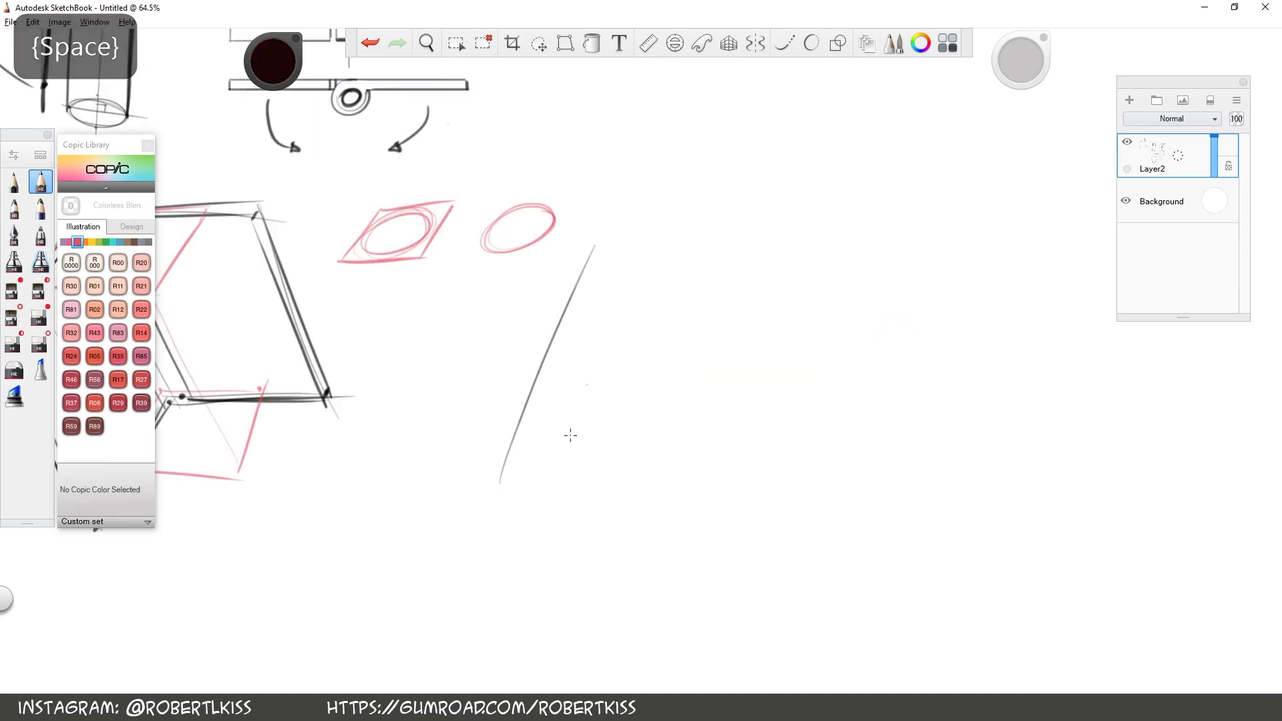
left_click_drag(487, 451, 534, 478)
left_click_drag(544, 291, 595, 321)
left_click_drag(586, 305, 559, 308)
Draw the ellipses around the perpendicular lines at both ends of the slanted axis and mark their major-axis endpoints with dots
key("space")
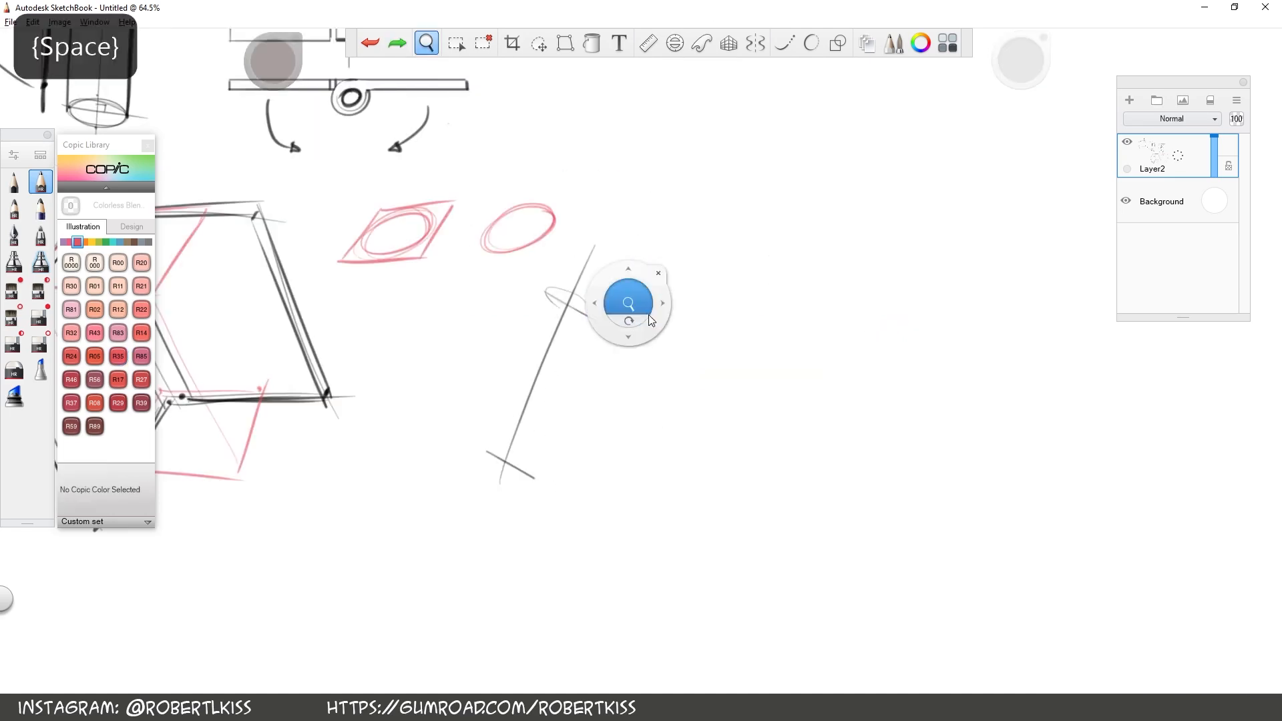
left_click_drag(647, 315, 718, 279)
left_click(466, 285)
left_click(556, 327)
left_click(439, 625)
mouse_move(560, 327)
left_mouse_down()
mouse_move(468, 284)
mouse_move(555, 329)
mouse_move(491, 336)
left_mouse_up()
mouse_move(383, 601)
left_mouse_down()
mouse_move(348, 583)
mouse_move(438, 622)
mouse_move(347, 577)
mouse_move(344, 607)
left_mouse_up()
Add a viewer eye symbol with an arrow towards the cylinder, and a long horizontal line with a vertical tick above it
key("space")
left_click_drag(677, 426, 654, 446)
left_click_drag(714, 264, 682, 312)
mouse_move(729, 234)
left_mouse_down()
mouse_move(740, 258)
mouse_move(751, 233)
left_mouse_up()
left_click_drag(755, 235, 733, 265)
left_click_drag(417, 112, 894, 114)
left_click_drag(696, 139, 700, 85)
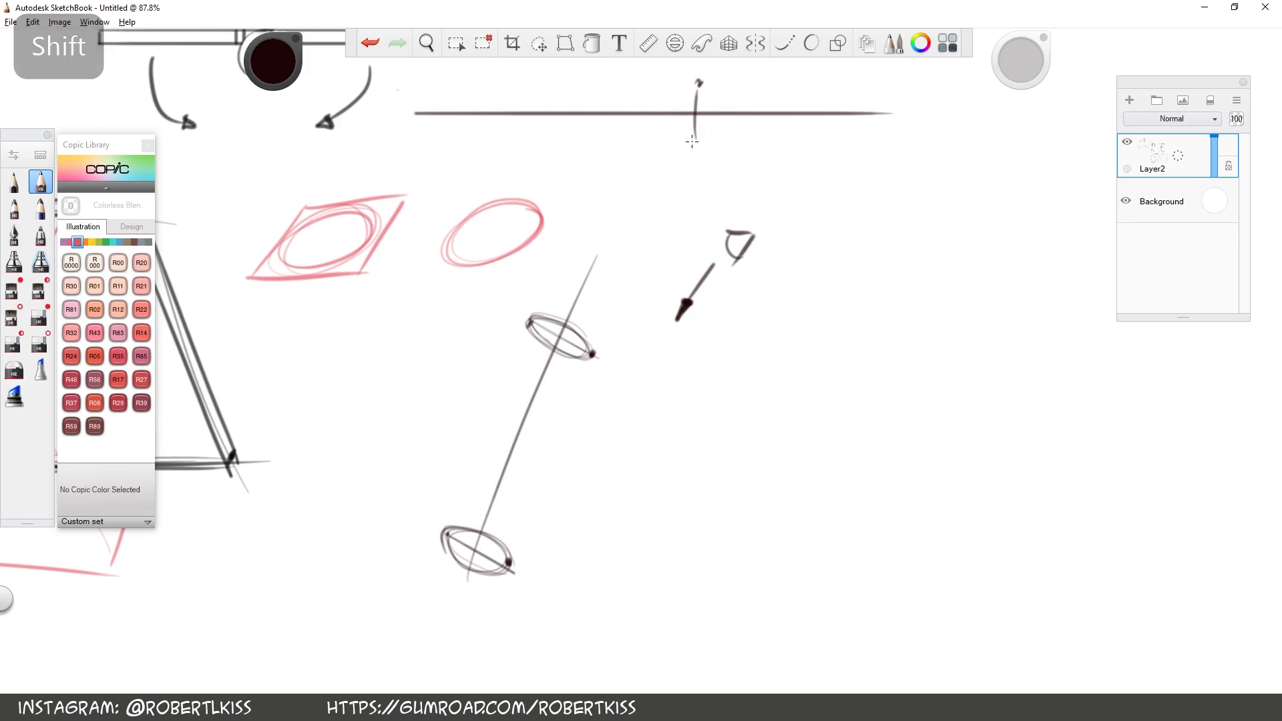
Join the two ellipses with straight sides to form the slanted cylinder, undoing the stray marks beside it
left_click_drag(447, 533, 531, 321)
left_click_drag(511, 559, 604, 323)
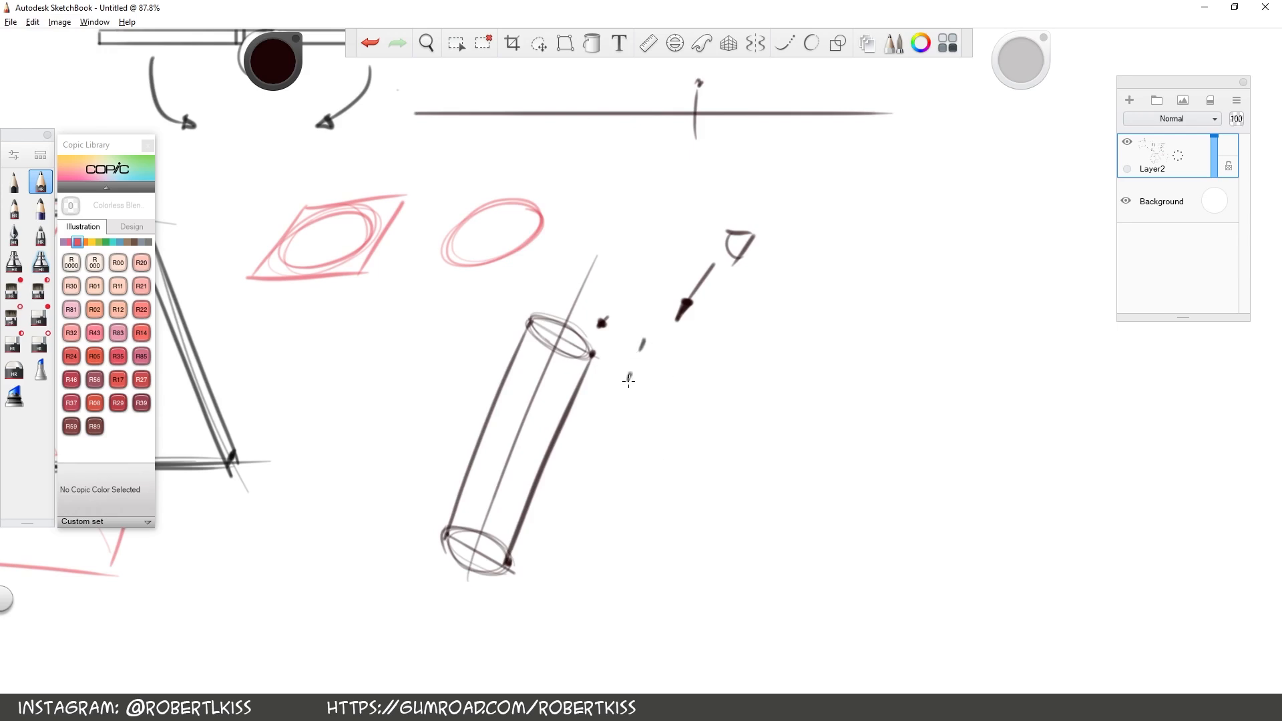
left_click(370, 43)
left_click(368, 49)
Draw extension lines and dimension arrows from both ellipses, labelling the upper one x and the lower one x+Δ
mouse_move(554, 343)
left_mouse_down()
mouse_move(642, 384)
mouse_move(636, 354)
left_mouse_up()
left_click_drag(588, 266, 597, 273)
mouse_move(633, 353)
left_mouse_down()
mouse_move(620, 375)
mouse_move(635, 352)
mouse_move(644, 377)
left_mouse_up()
left_click_drag(461, 559, 557, 606)
mouse_move(509, 548)
left_mouse_down()
mouse_move(586, 579)
mouse_move(549, 589)
mouse_move(560, 575)
mouse_move(591, 609)
left_mouse_up()
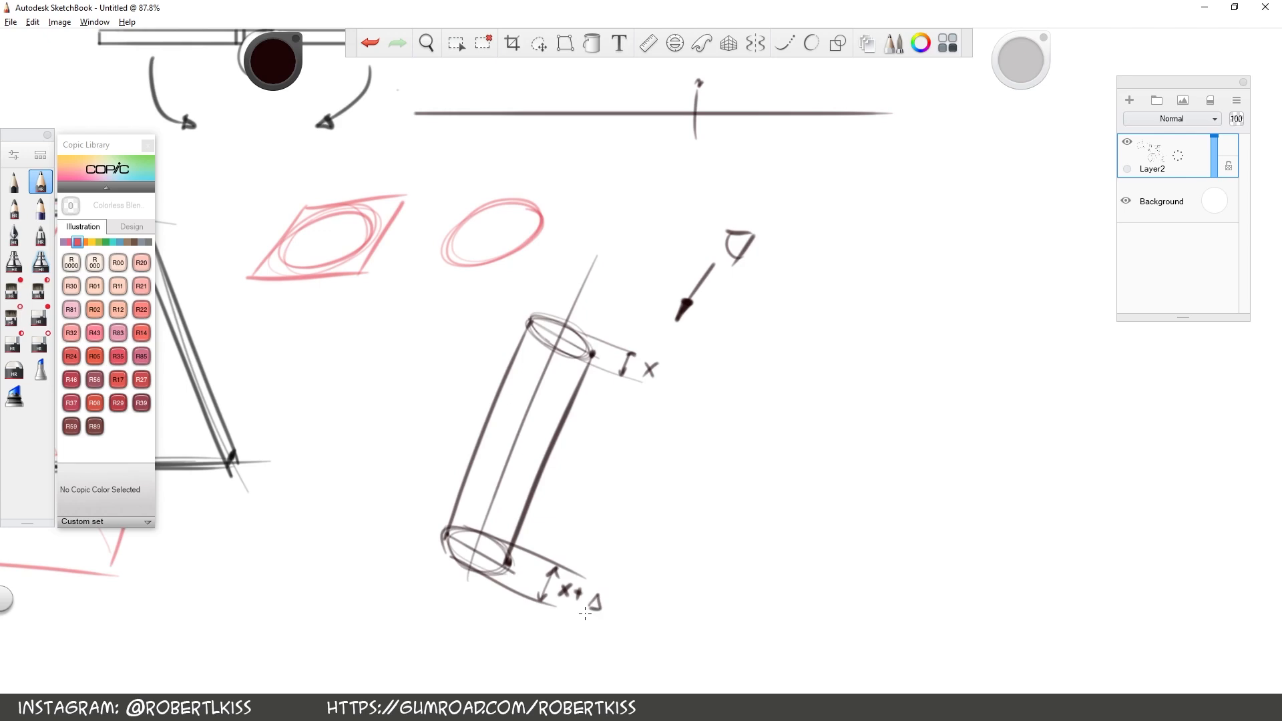
left_click_drag(481, 530, 512, 542)
Extend the upper dimension label to "x-?" and mark the minor-axis points of the upper ellipse with dots
key("space")
left_click_drag(672, 463, 737, 361)
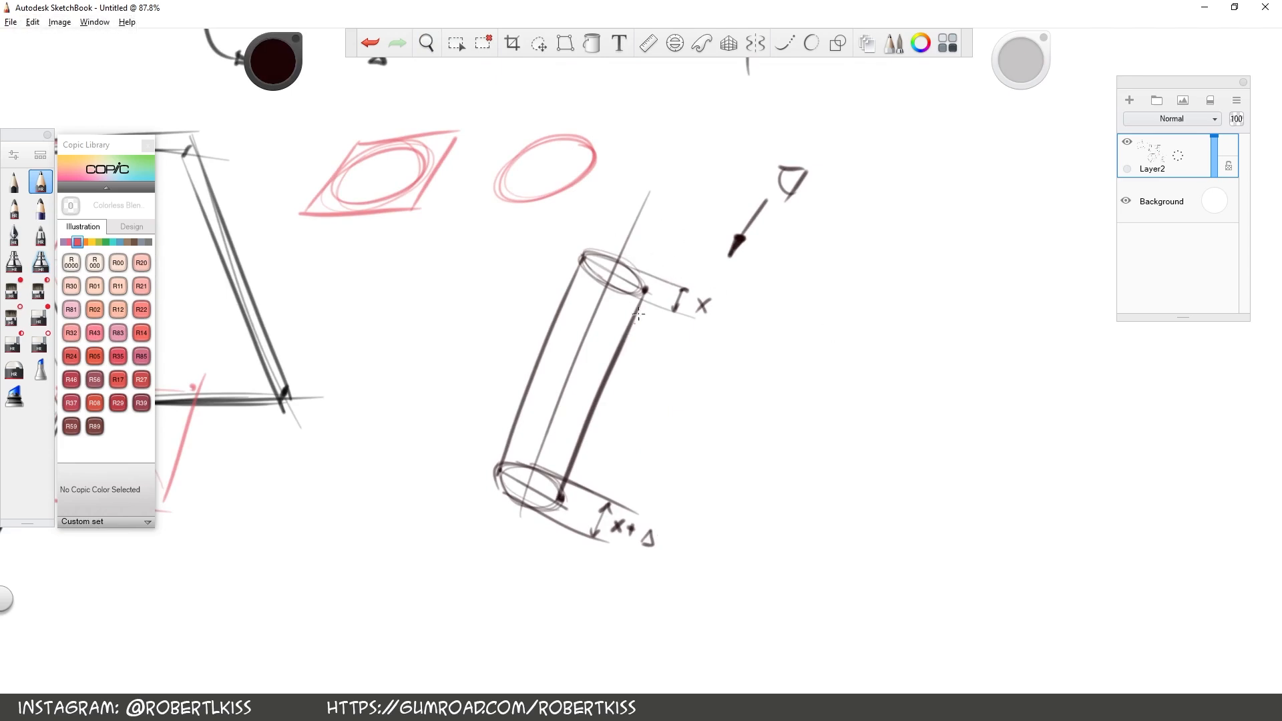
mouse_move(698, 299)
left_mouse_down()
mouse_move(708, 316)
mouse_move(696, 318)
mouse_move(741, 315)
left_mouse_up()
left_click(738, 328)
left_click(607, 284)
left_click(618, 259)
key("space")
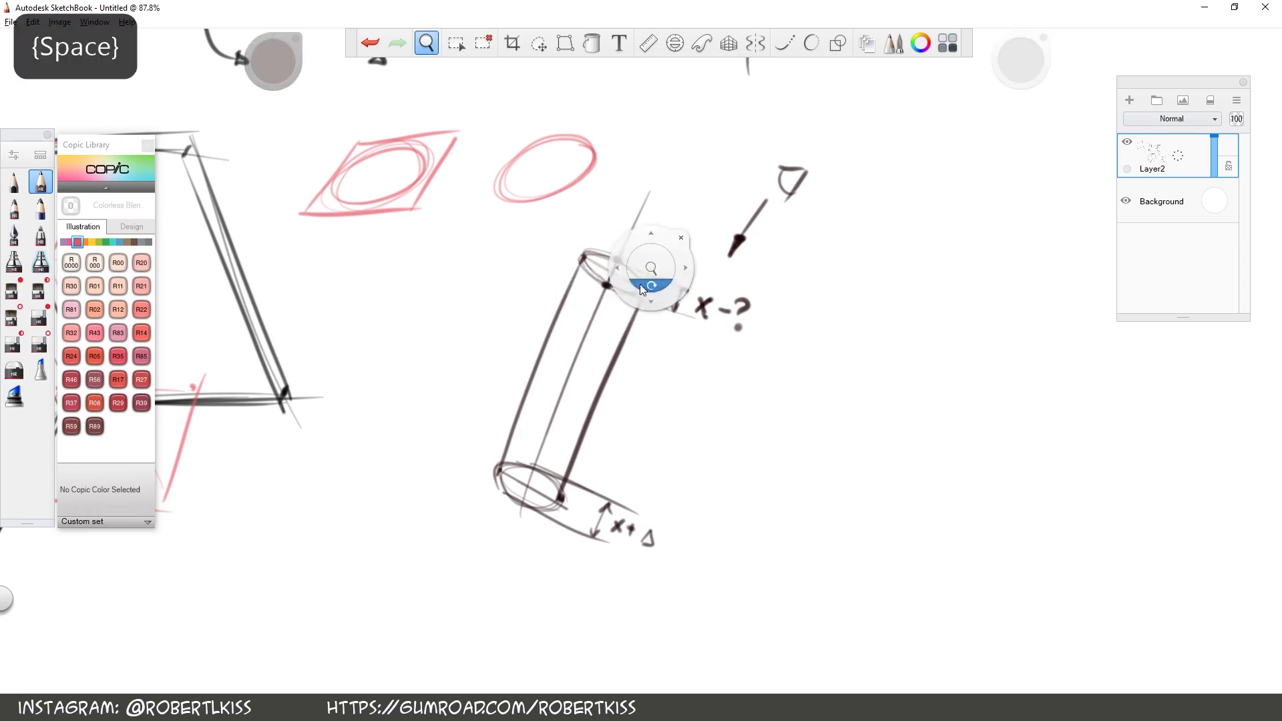
left_click_drag(640, 283, 837, 290)
left_click_drag(764, 471, 656, 399)
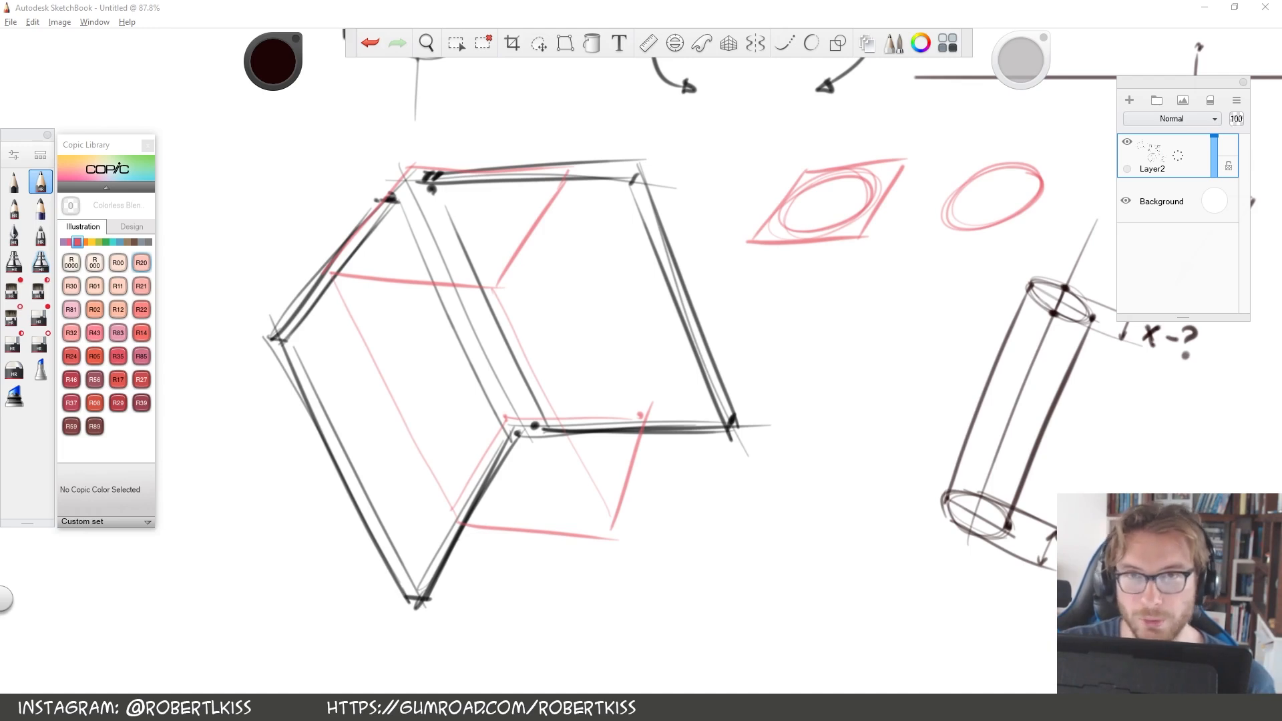
mouse_move(601, 138)
left_mouse_down()
mouse_move(505, 305)
mouse_move(295, 294)
left_mouse_up()
mouse_move(292, 290)
left_mouse_down()
mouse_move(398, 162)
mouse_move(575, 143)
left_mouse_up()
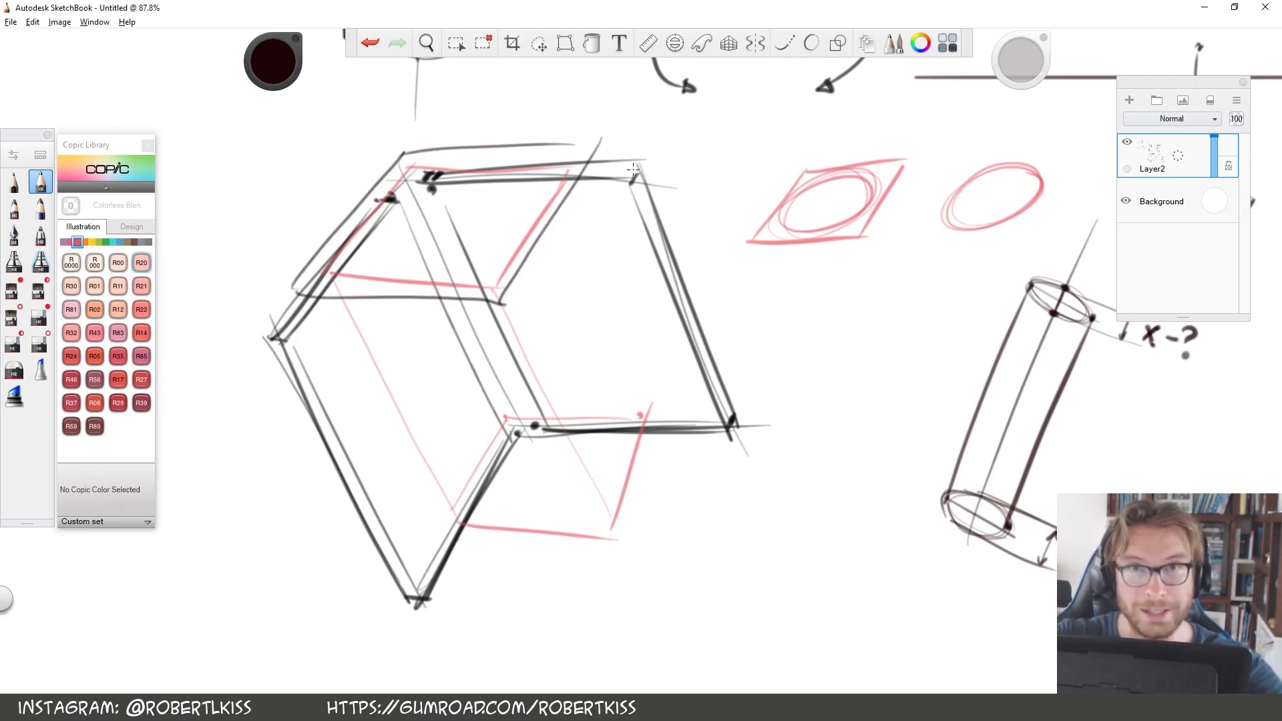
left_click(371, 44)
left_click(371, 44)
left_click(360, 45)
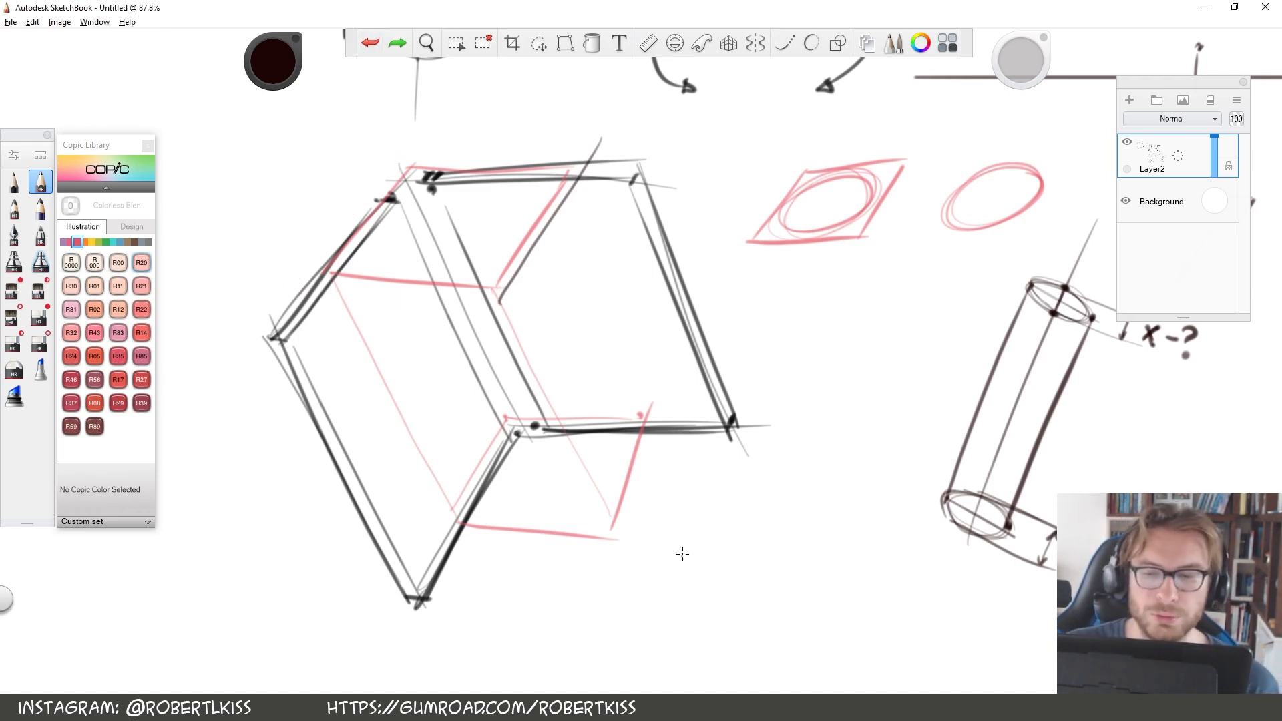
left_click(368, 48)
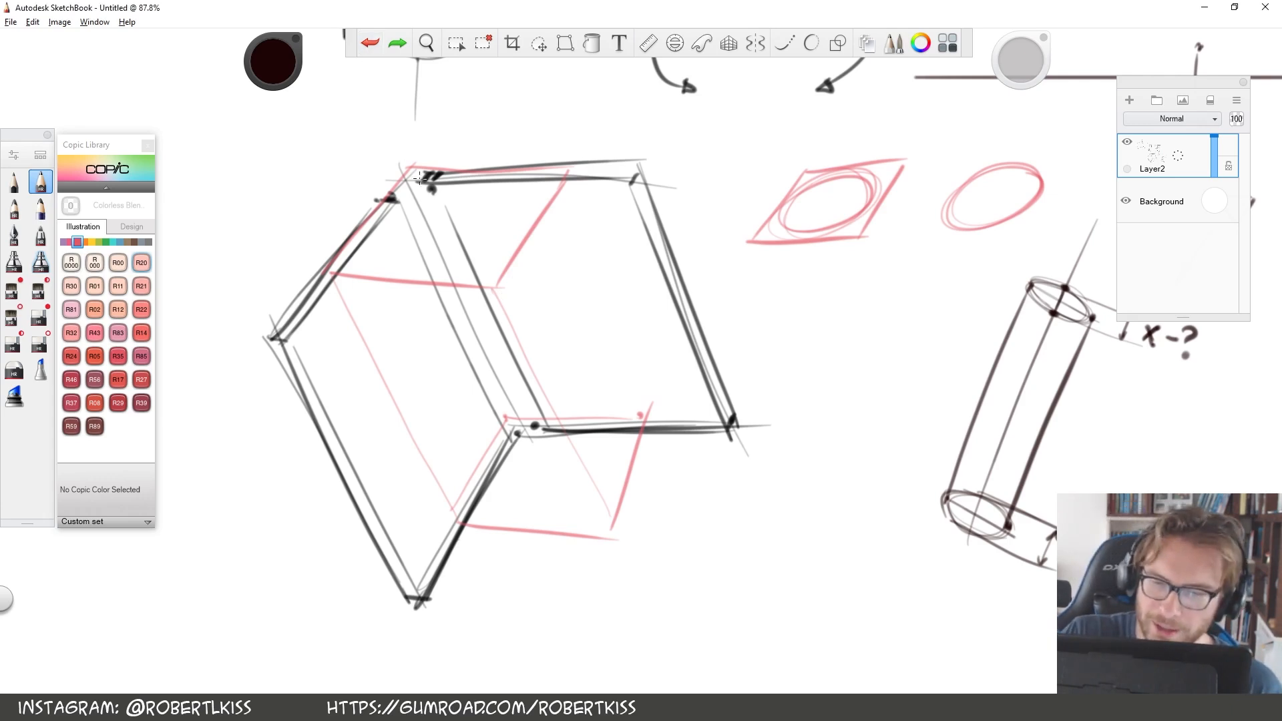
Sketch a small black parallelogram and ellipse at the hinge's upper corner, and draw the rotation axis along the spine in B24 Sky
mouse_move(413, 128)
left_mouse_down()
mouse_move(364, 151)
mouse_move(421, 126)
mouse_move(372, 209)
mouse_move(471, 171)
mouse_move(385, 204)
left_mouse_up()
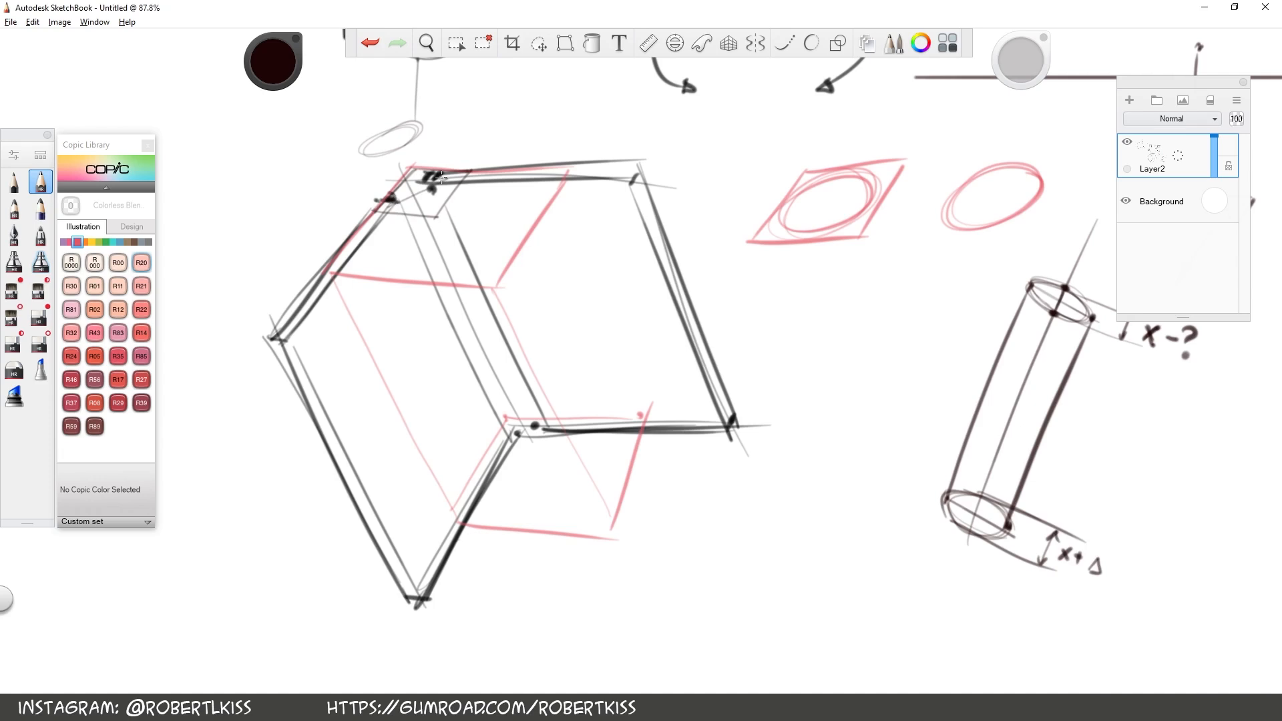
left_click(120, 241)
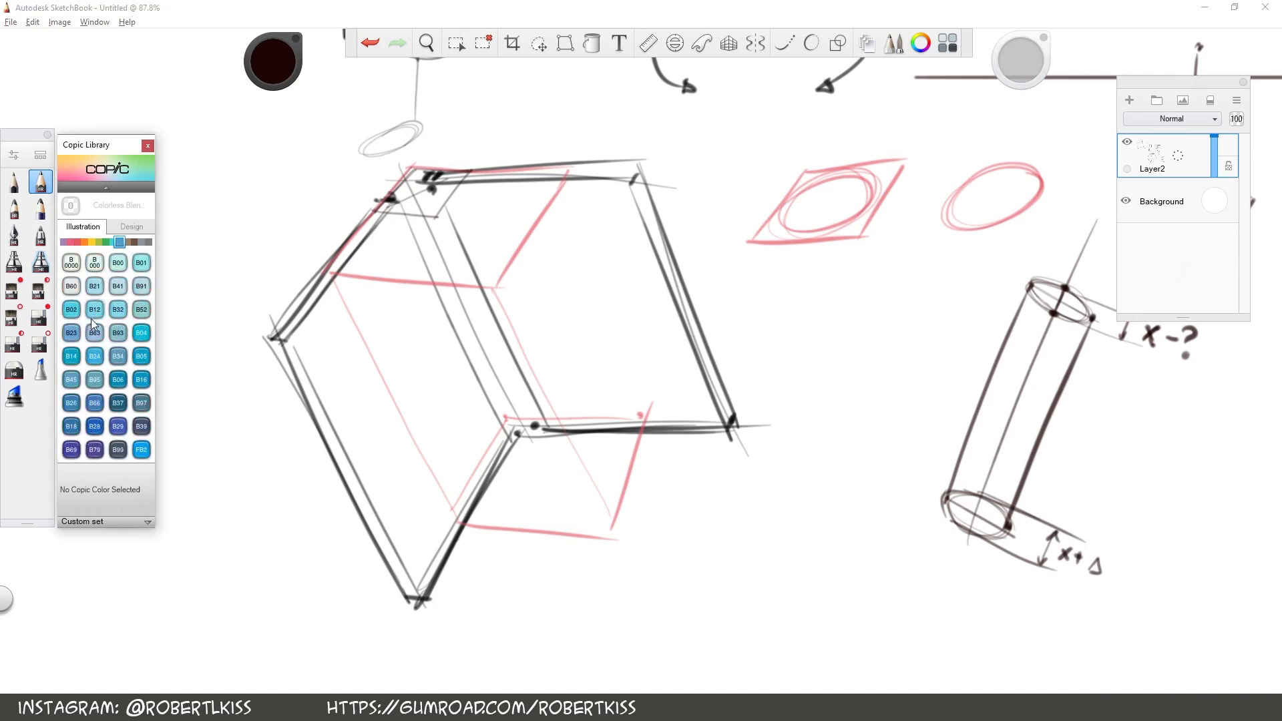
left_click(92, 356)
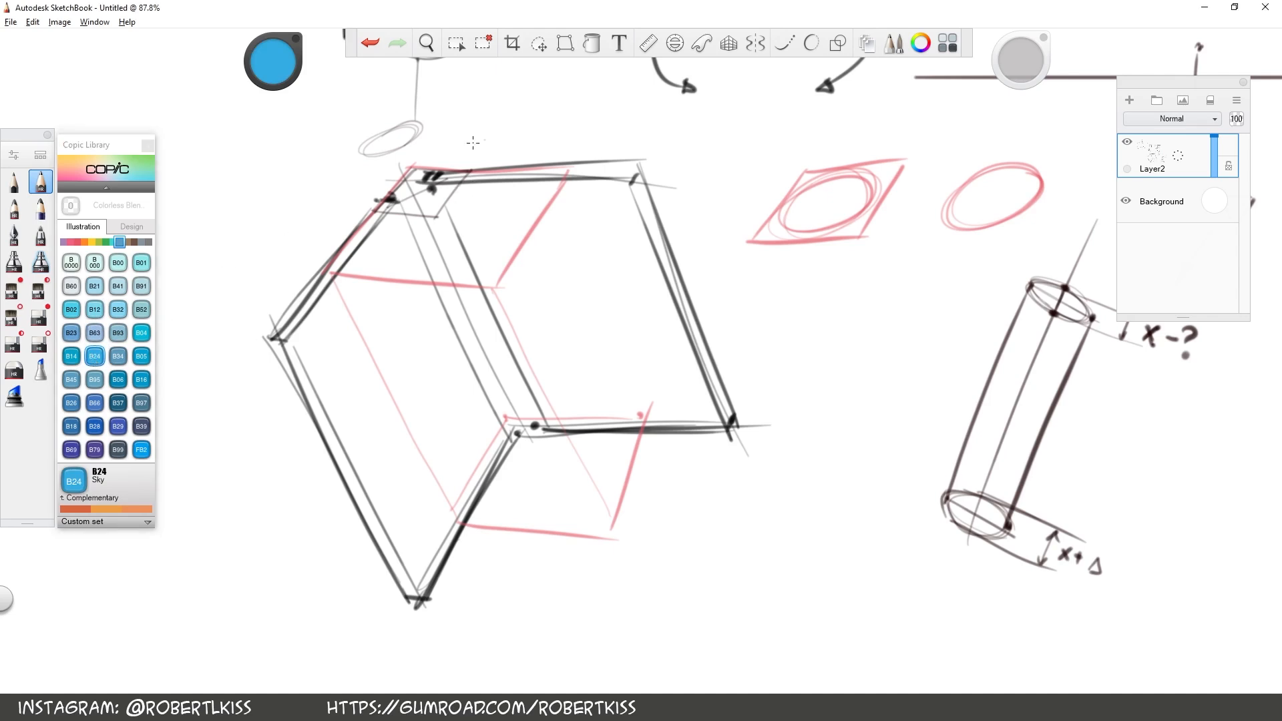
key("space")
left_click_drag(413, 193, 526, 433)
left_click_drag(395, 156, 577, 544)
Draw a B66 Clematis ellipse around the rotation axis at the upper and lower ends of the hinge spine
key("space")
left_click(94, 403)
mouse_move(434, 175)
left_mouse_down()
mouse_move(394, 200)
mouse_move(446, 198)
left_mouse_up()
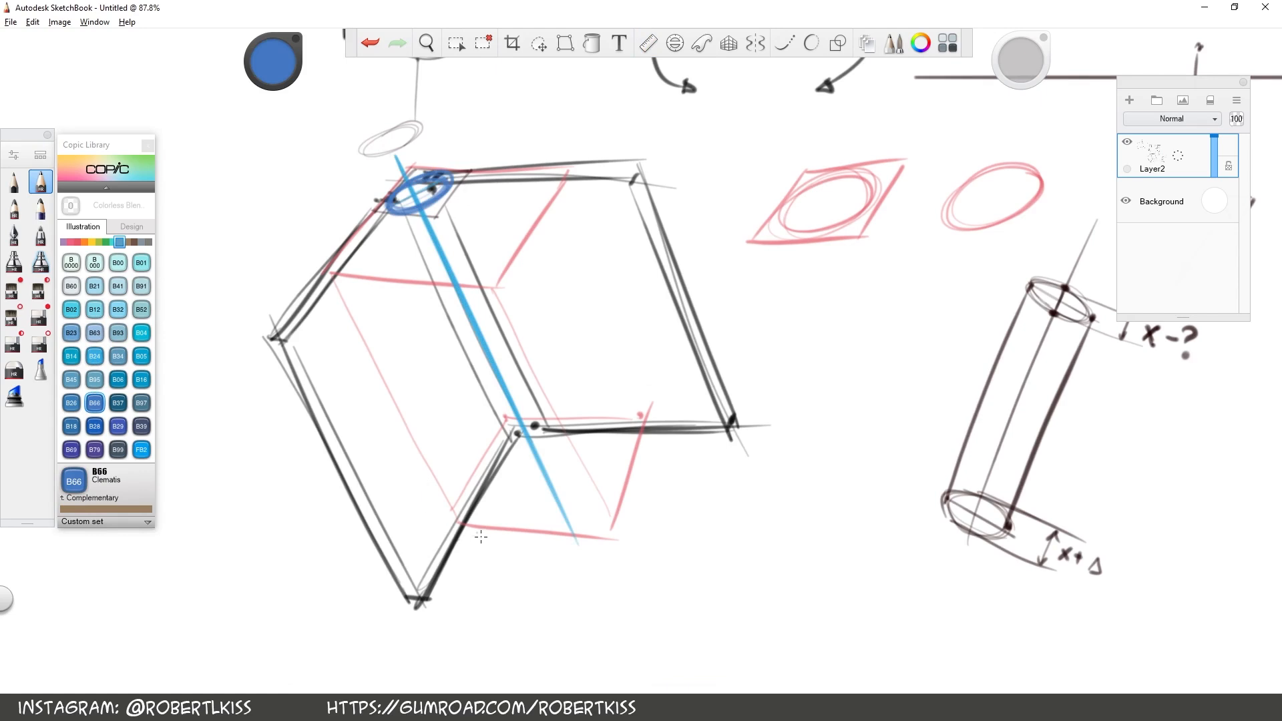
left_click_drag(507, 441, 546, 424)
mouse_move(522, 421)
left_mouse_down()
mouse_move(501, 440)
mouse_move(558, 424)
mouse_move(521, 419)
mouse_move(505, 449)
left_mouse_up()
Connect the two blue ellipses with side lines parallel to the axis to form the hinge cylinder, redoing the first line
key("space")
mouse_move(762, 256)
left_mouse_down()
mouse_move(782, 440)
mouse_move(747, 242)
left_mouse_up()
left_click_drag(657, 295, 564, 425)
left_click_drag(416, 400, 563, 196)
key("ctrl+z")
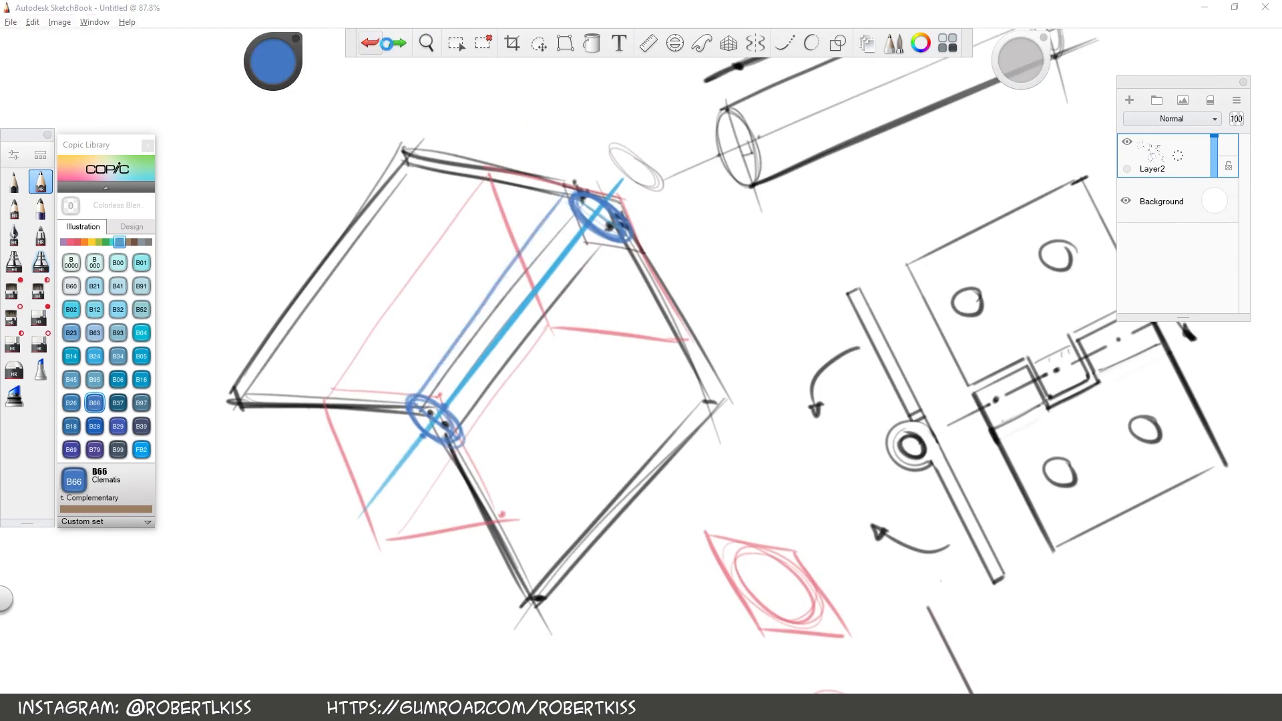
mouse_move(437, 392)
left_mouse_down()
mouse_move(591, 211)
mouse_move(458, 439)
mouse_move(624, 244)
left_mouse_up()
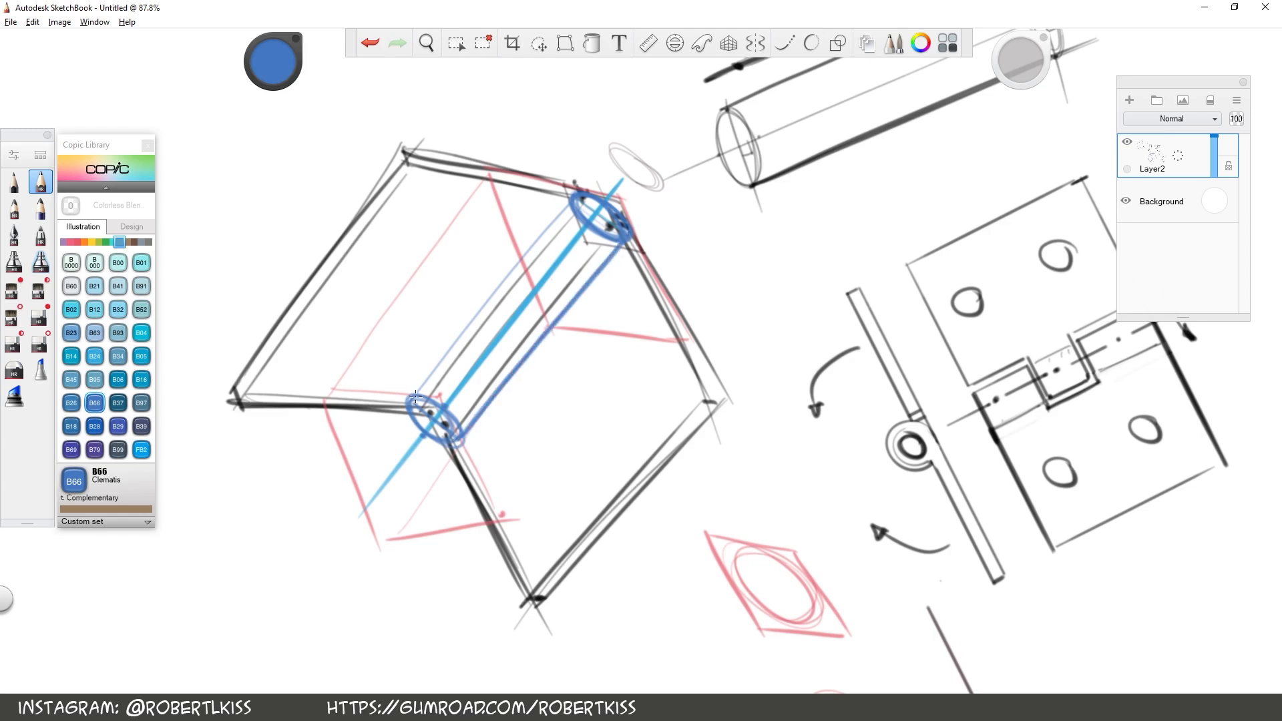
left_click_drag(416, 396, 571, 202)
Circle the middle knuckle in the hinge's front view, then undo the circle
key("space")
left_click_drag(751, 357, 736, 360)
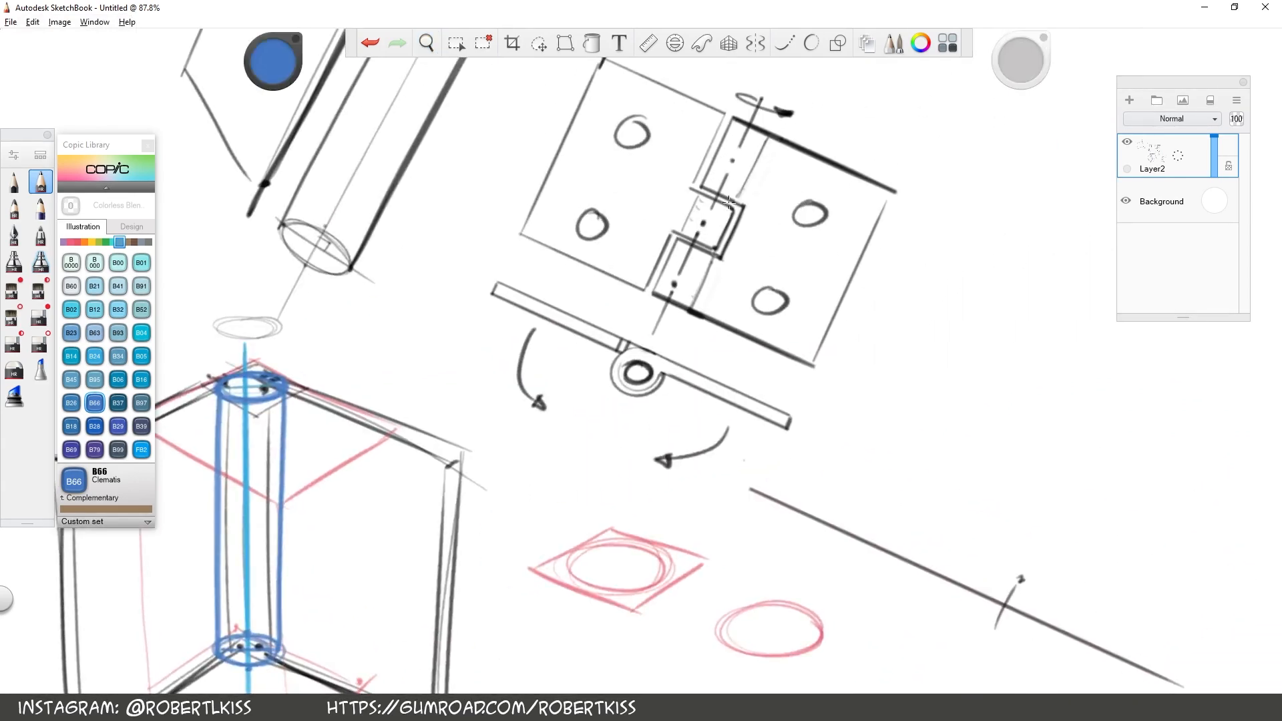
key("space")
mouse_move(792, 374)
left_mouse_down()
mouse_move(935, 381)
mouse_move(773, 382)
left_mouse_up()
left_click_drag(657, 165, 613, 168)
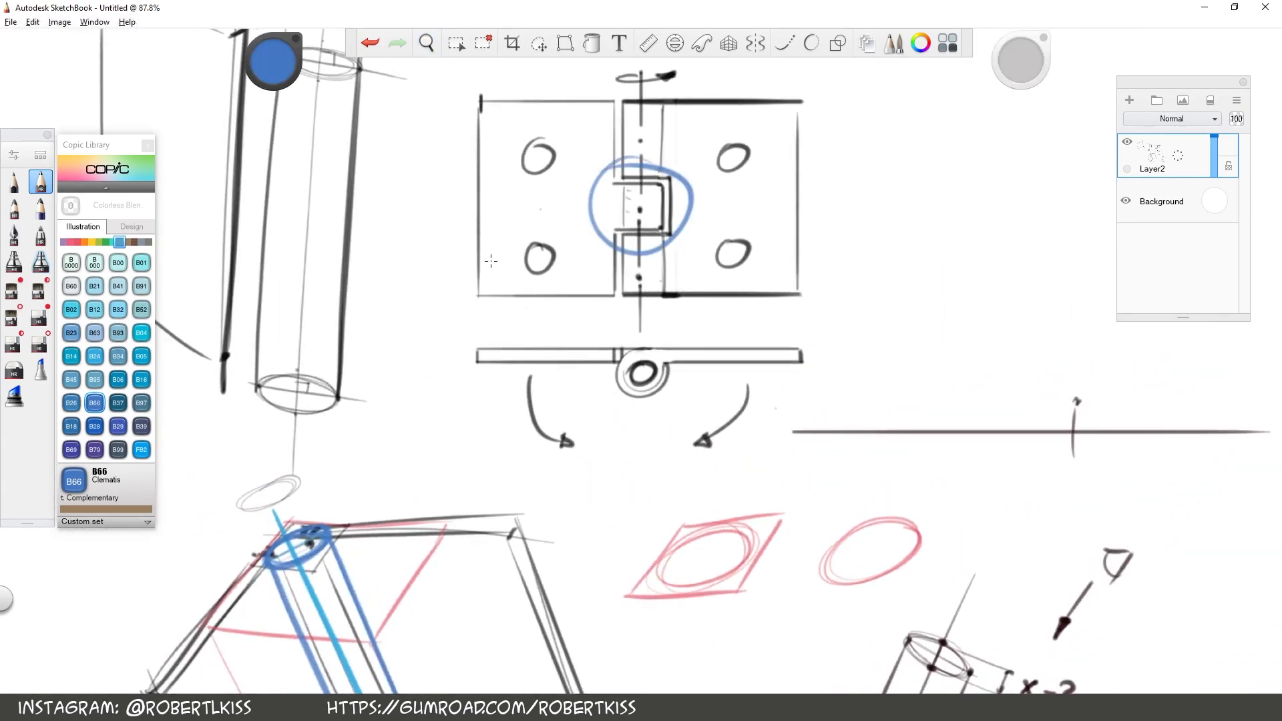
left_click(370, 42)
Divide the blue hinge cylinder into three knuckles with two intermediate ellipses, undoing and redrawing the first division marks
key("space")
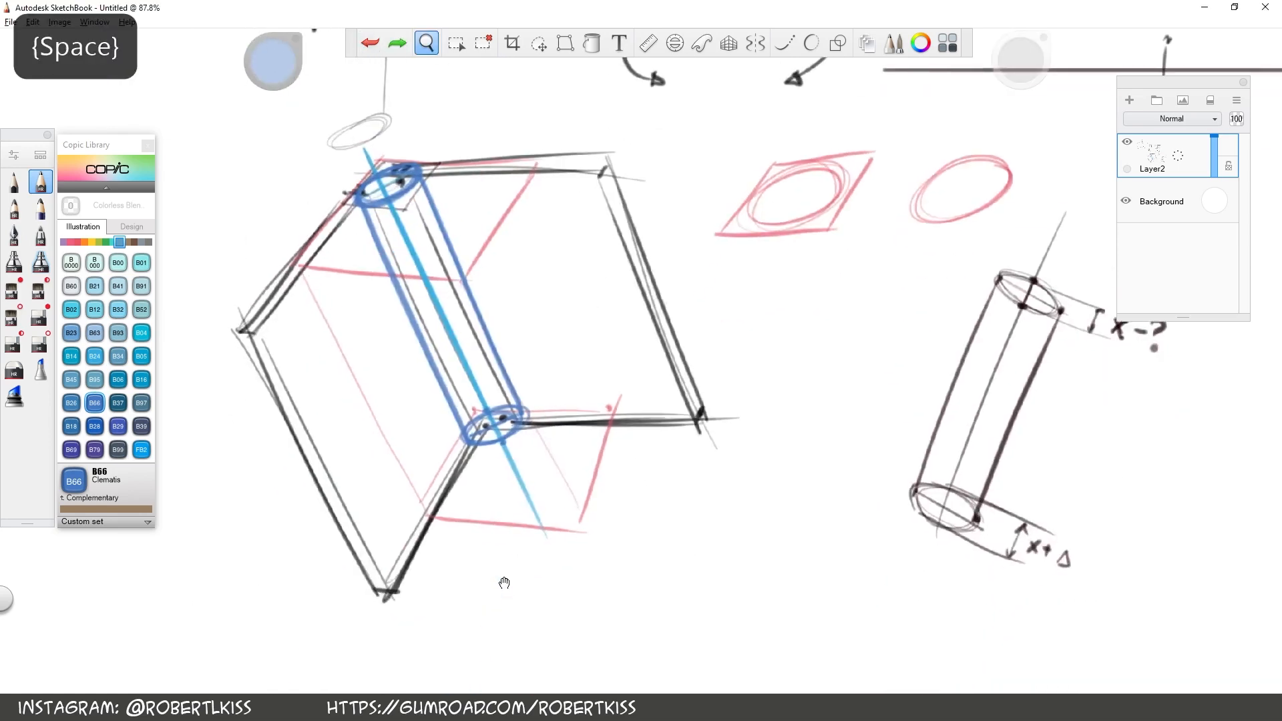
mouse_move(468, 308)
left_mouse_down()
mouse_move(511, 314)
mouse_move(400, 289)
mouse_move(452, 260)
left_mouse_up()
left_click_drag(425, 365, 488, 336)
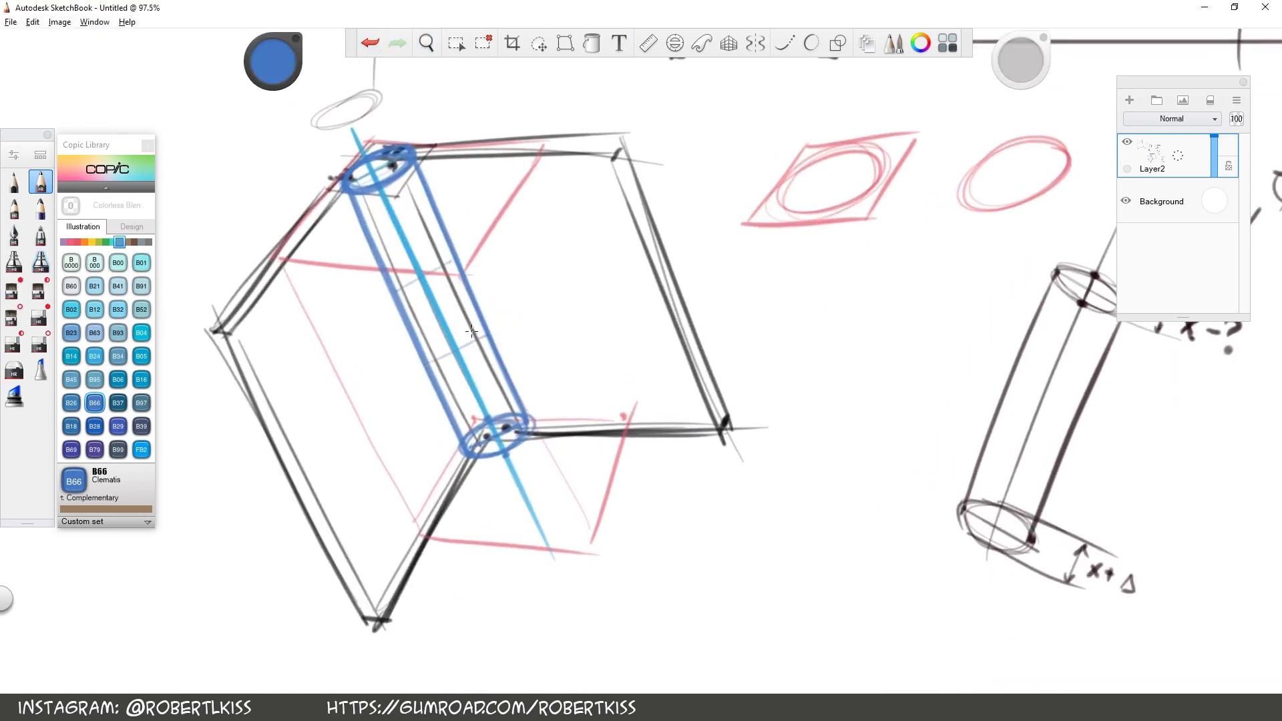
left_click(369, 43)
left_click(370, 42)
left_click_drag(397, 288, 452, 253)
left_click_drag(448, 341, 431, 351)
mouse_move(455, 324)
left_mouse_down()
mouse_move(444, 359)
mouse_move(426, 332)
mouse_move(479, 326)
left_mouse_up()
mouse_move(423, 254)
left_mouse_down()
mouse_move(409, 288)
mouse_move(417, 260)
mouse_move(391, 293)
mouse_move(440, 267)
mouse_move(395, 288)
left_mouse_up()
left_click_drag(424, 355, 488, 337)
Switch to black and outline a tall, narrow hinge leaf in perspective in the empty area below the first hinge
key("space")
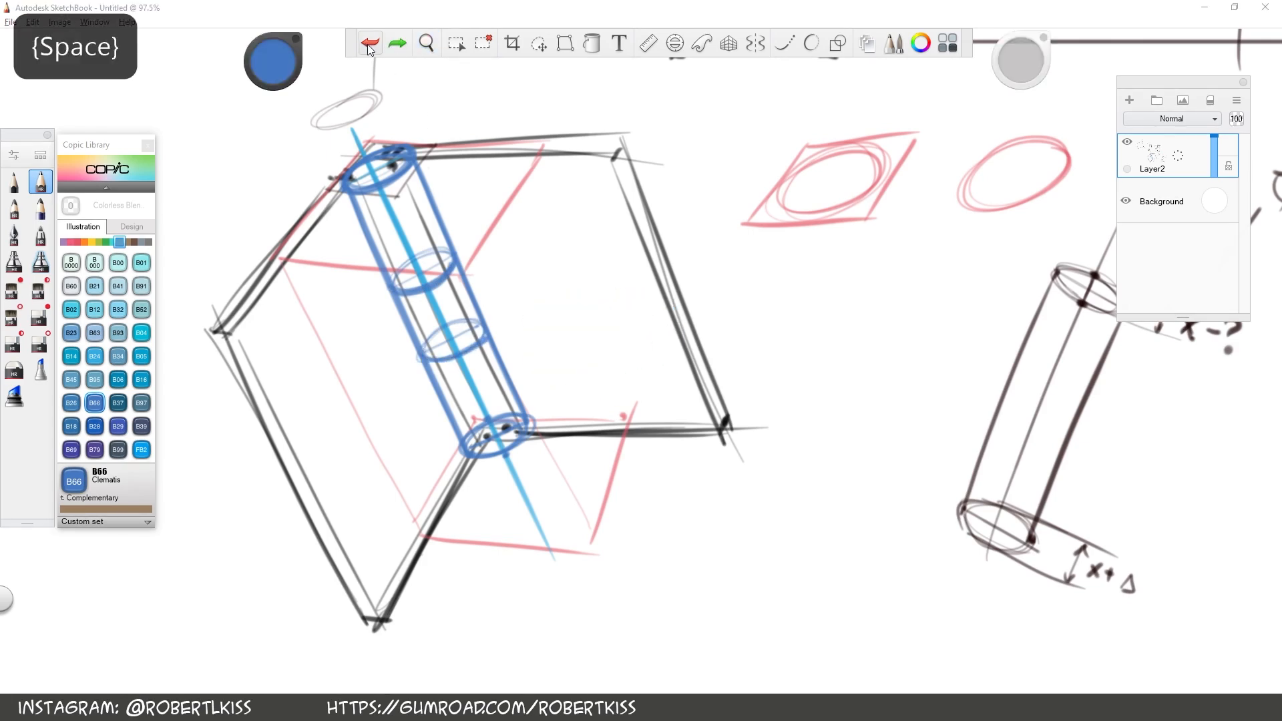
key("space")
left_click_drag(640, 294, 631, 354)
key("space")
left_click_drag(636, 356, 463, 441)
left_click_drag(282, 54, 276, 87)
key("space")
left_click_drag(563, 620, 502, 510)
left_click_drag(417, 522, 394, 206)
left_click_drag(507, 339, 398, 206)
left_click_drag(508, 338, 495, 663)
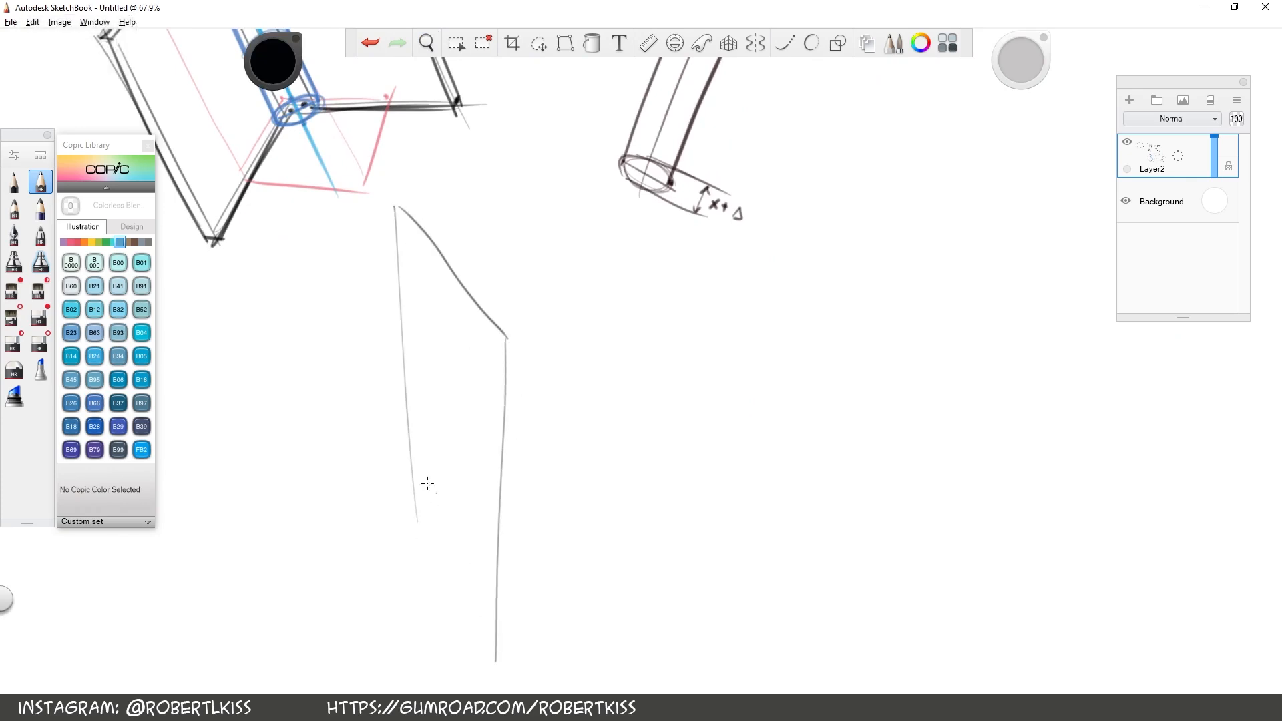
left_click_drag(414, 522, 494, 662)
Reinforce the new leaf's outline and double its long and upper edges to give the plate thickness
key("space")
left_click_drag(542, 507, 451, 452)
mouse_move(410, 612)
left_mouse_down()
mouse_move(431, 274)
mouse_move(320, 144)
mouse_move(421, 654)
left_mouse_up()
key("space")
mouse_move(421, 654)
left_mouse_down()
mouse_move(524, 514)
mouse_move(635, 431)
left_mouse_up()
key("space")
mouse_move(943, 547)
left_mouse_down()
mouse_move(979, 468)
mouse_move(983, 273)
left_mouse_up()
mouse_move(671, 422)
left_mouse_down()
mouse_move(992, 198)
mouse_move(995, 215)
left_mouse_up()
left_click_drag(958, 238, 885, 387)
left_click_drag(647, 594, 927, 351)
Draw a guide line through each lower corner of the new leaf and a thin line just outside its near vertical edge
key("space")
left_click_drag(427, 141, 1019, 330)
left_click_drag(452, 450, 544, 418)
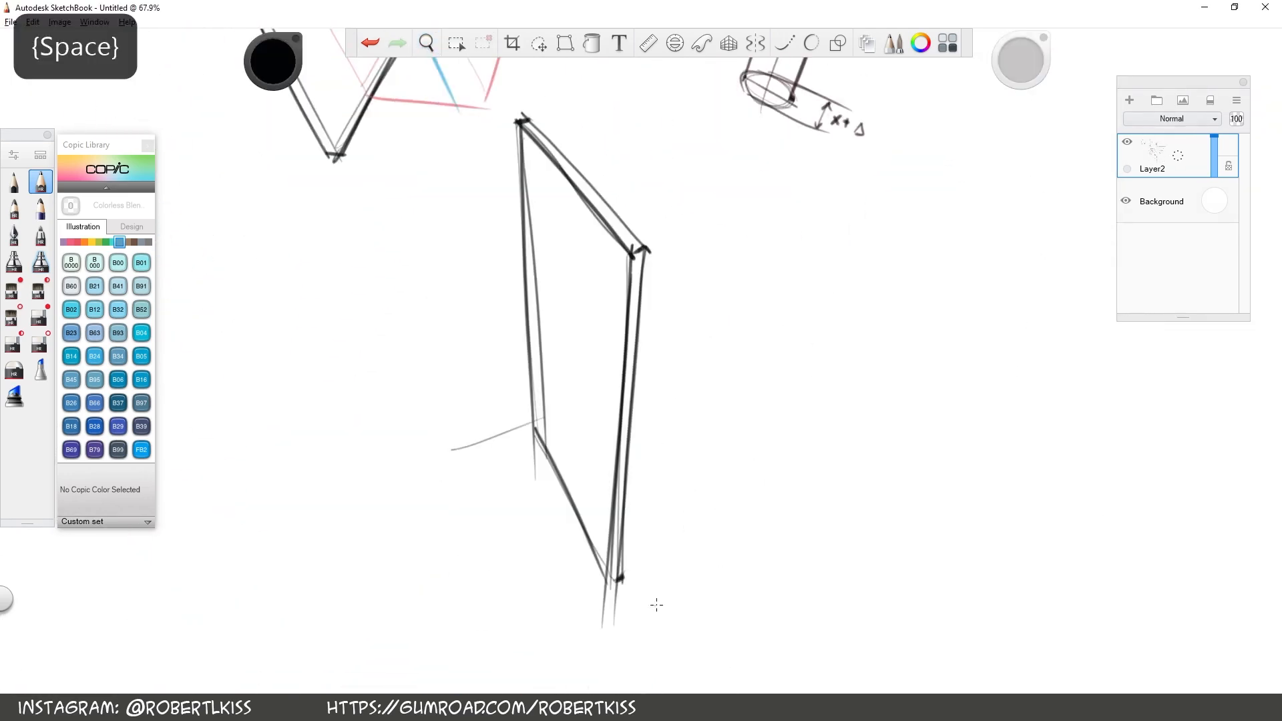
left_click_drag(568, 649, 665, 547)
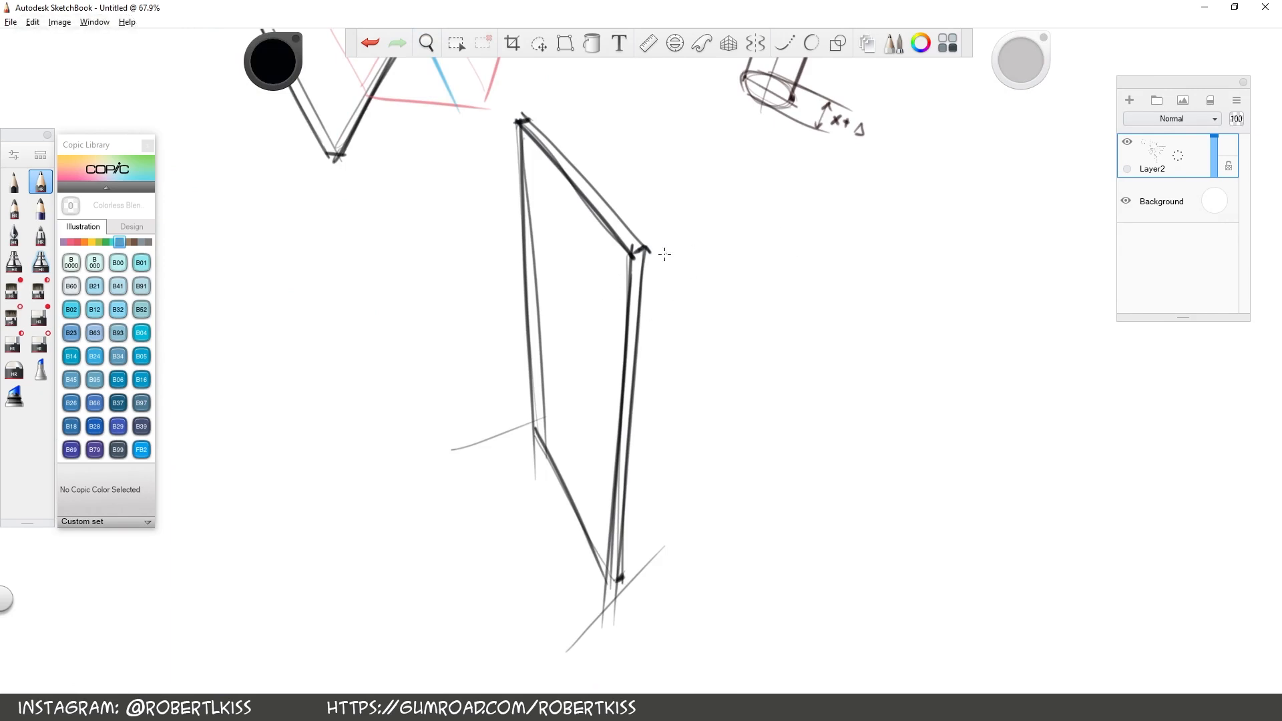
left_click_drag(617, 577, 657, 225)
Choose the Copic colour R24 Prawn and draw the rotation axis along the new leaf's near vertical edge
left_click_drag(120, 241, 70, 242)
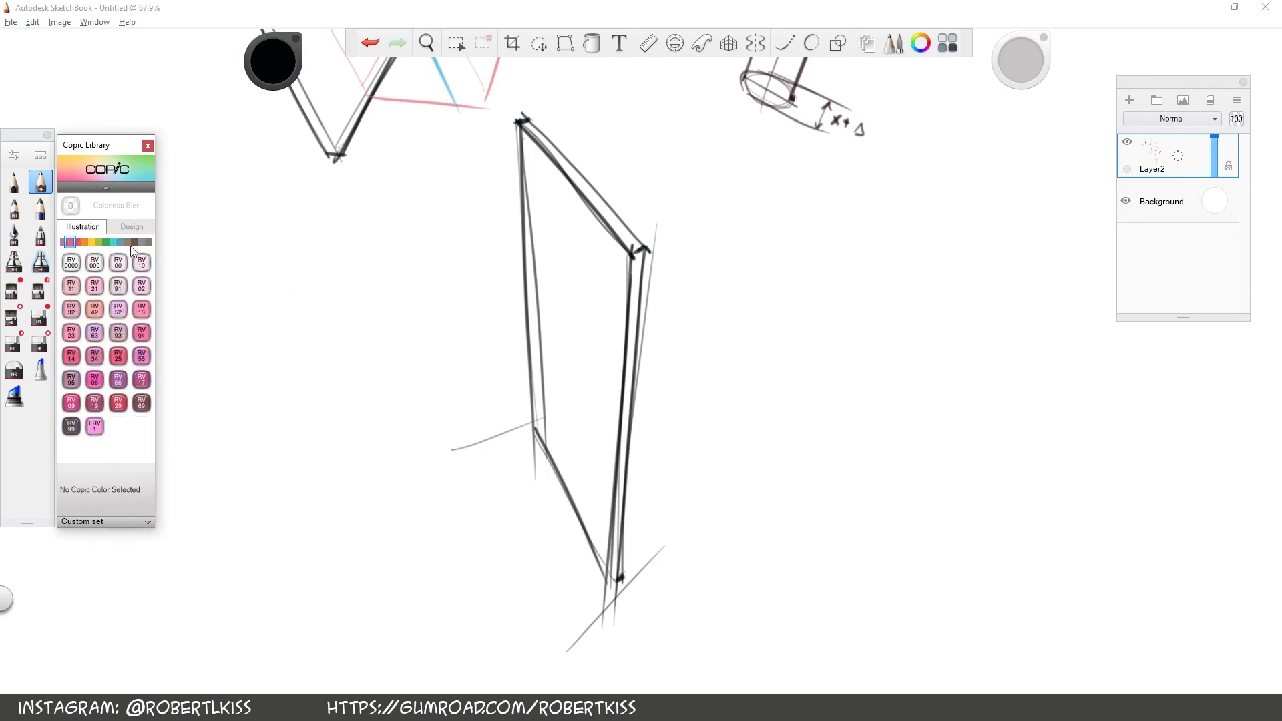
left_click(78, 241)
left_click(77, 361)
left_click_drag(616, 614, 658, 130)
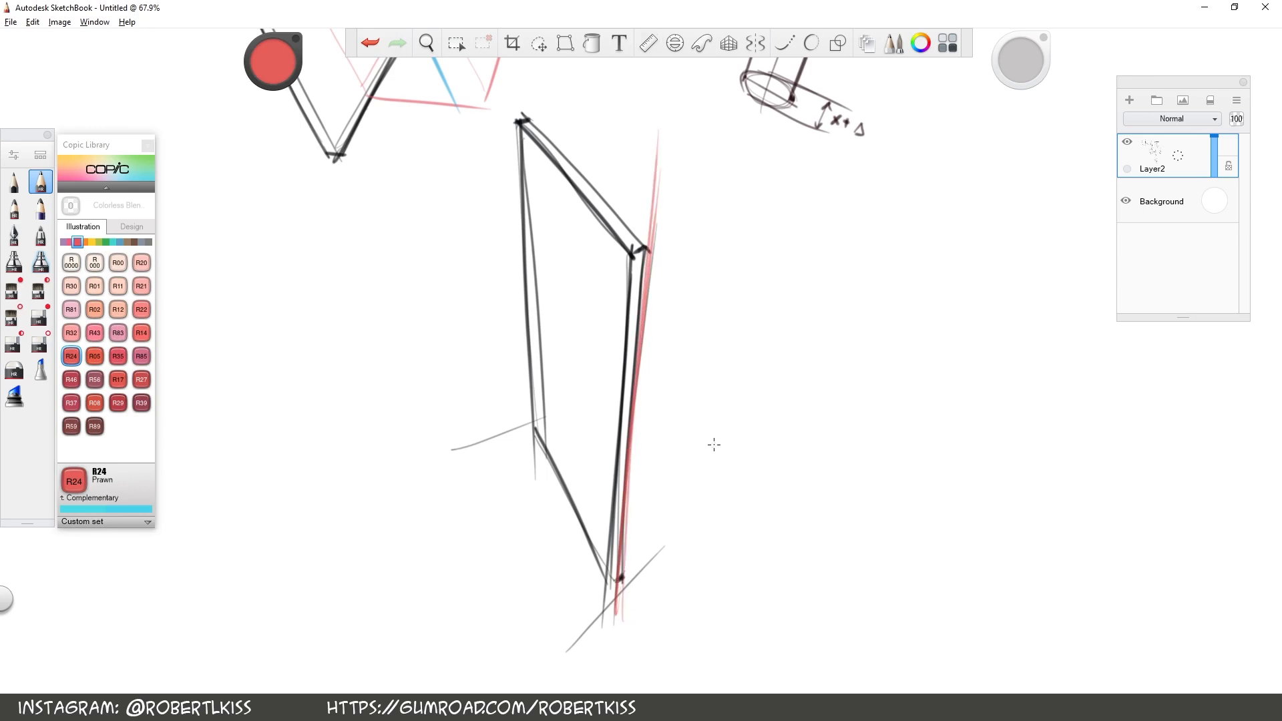
Mark the knuckle divisions with short red strokes across the axis, two near its upper end and two near its lower end
left_click_drag(620, 292, 684, 292)
left_click_drag(606, 551, 651, 554)
left_click_drag(607, 512, 652, 513)
key("space")
left_click_drag(753, 289, 674, 283)
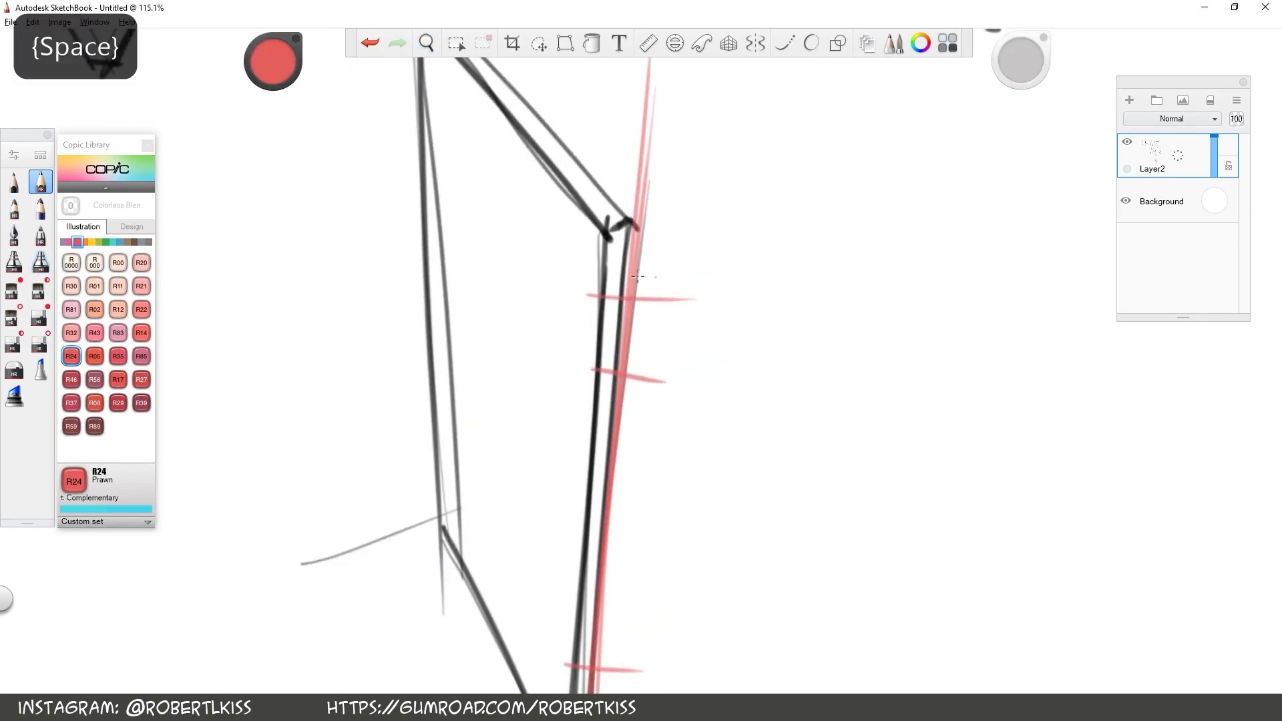
Try to sketch a horizontal line with a short vertical tick above the new leaf
key("space")
left_click_drag(707, 335, 816, 230)
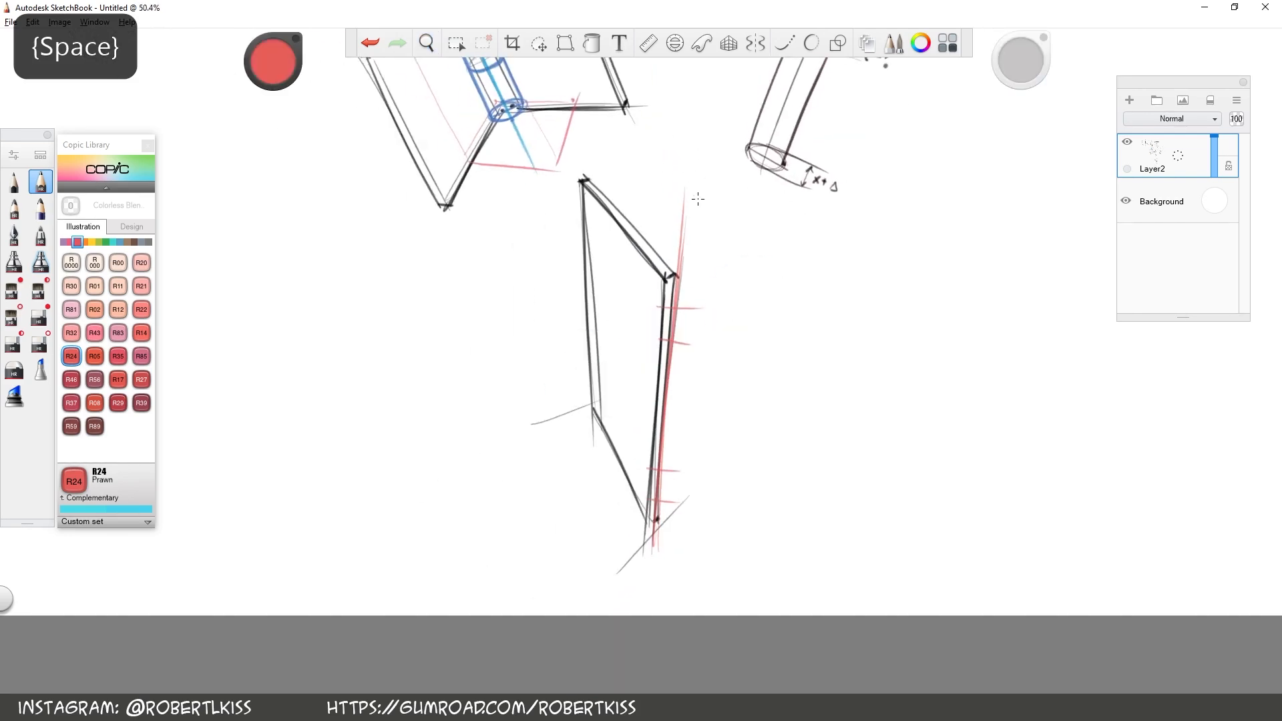
left_click_drag(546, 94, 1014, 106)
left_click_drag(708, 162, 713, 131)
key("ctrl+z")
key("space")
left_click_drag(654, 314, 845, 341)
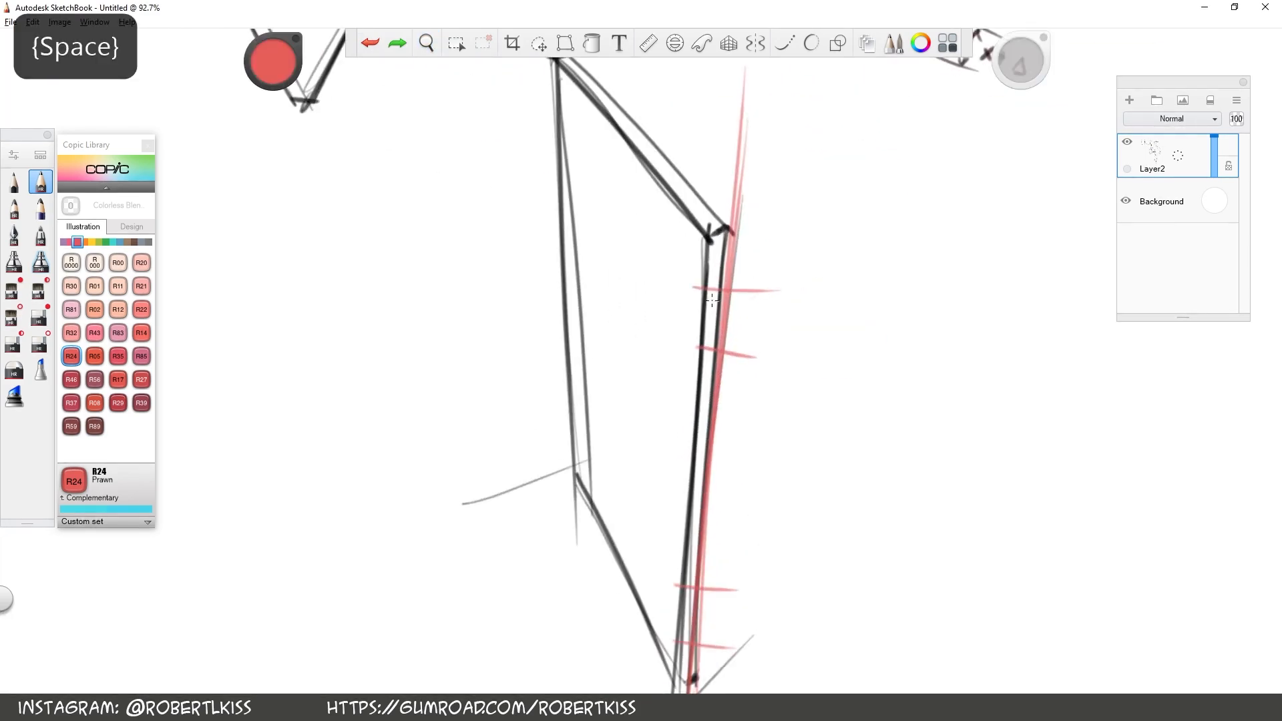
Draw a red ellipse on each of the four division marks along the axis and join the lower pair into a cylindrical knuckle
mouse_move(721, 304)
left_mouse_down()
mouse_move(728, 278)
mouse_move(711, 300)
mouse_move(751, 286)
left_mouse_up()
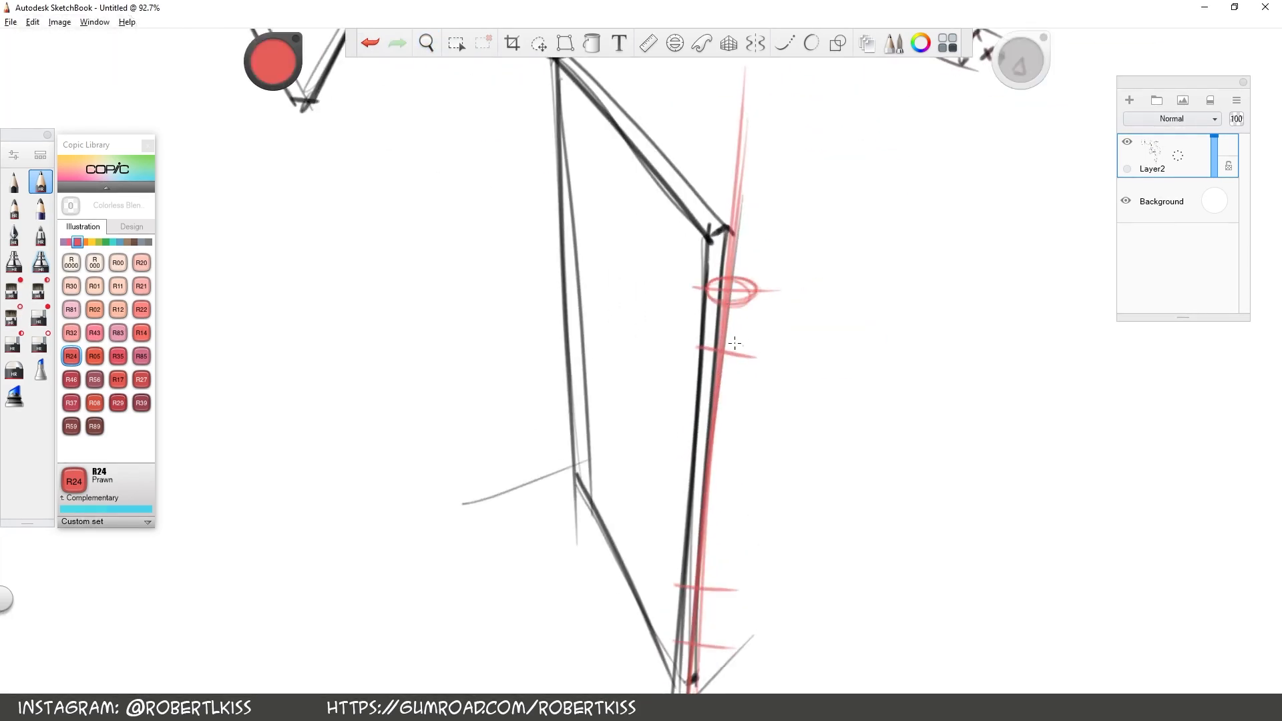
mouse_move(728, 341)
left_mouse_down()
mouse_move(749, 360)
mouse_move(708, 357)
mouse_move(716, 342)
left_mouse_up()
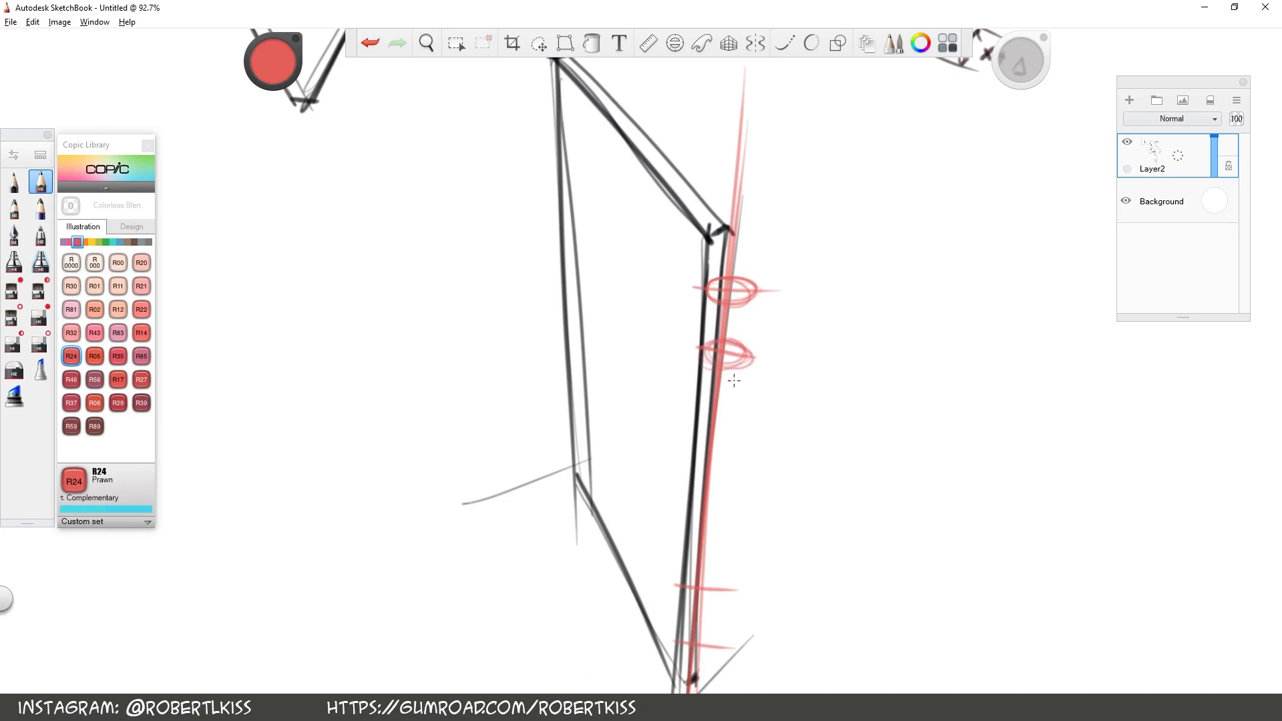
key("space")
left_click_drag(804, 497, 741, 317)
mouse_move(628, 400)
left_mouse_down()
mouse_move(662, 417)
mouse_move(625, 404)
left_mouse_up()
mouse_move(651, 479)
left_mouse_down()
mouse_move(636, 459)
mouse_move(612, 468)
mouse_move(651, 461)
left_mouse_up()
left_click(370, 42)
left_click(370, 43)
left_click(611, 410)
left_click(657, 414)
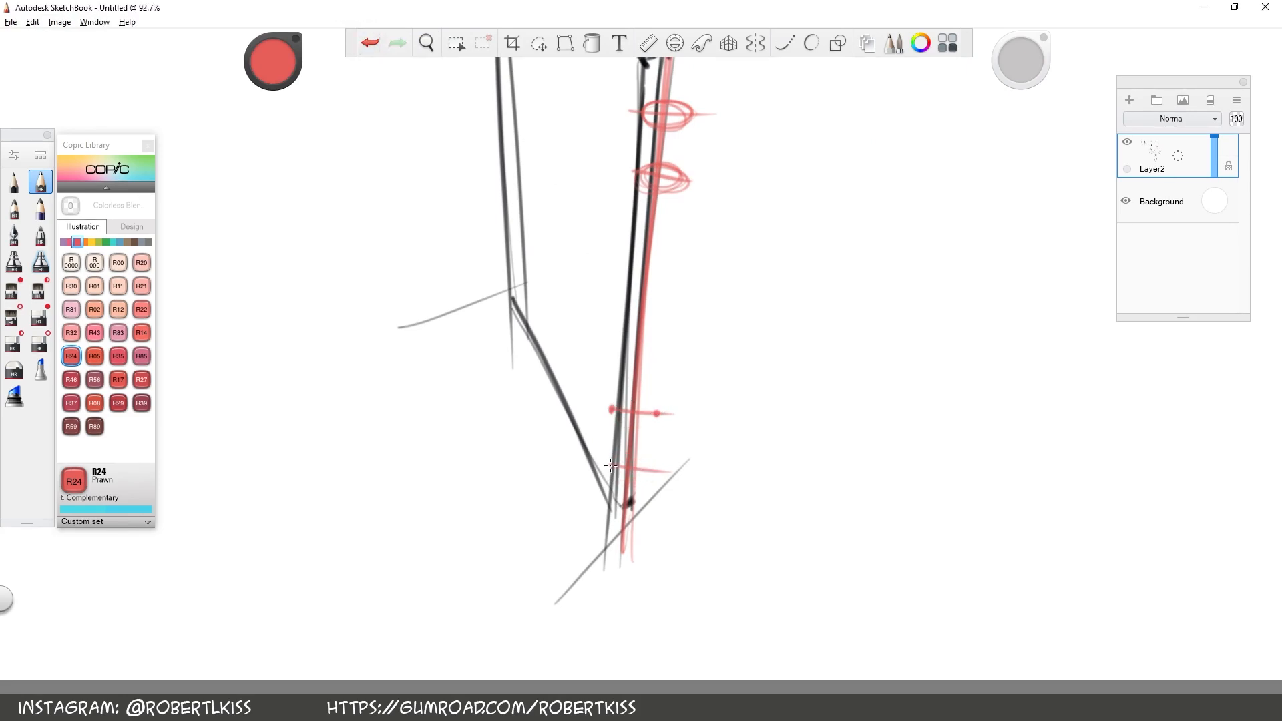
left_click(651, 470)
mouse_move(623, 398)
left_mouse_down()
mouse_move(658, 418)
mouse_move(617, 404)
mouse_move(641, 427)
mouse_move(654, 482)
mouse_move(621, 461)
left_mouse_up()
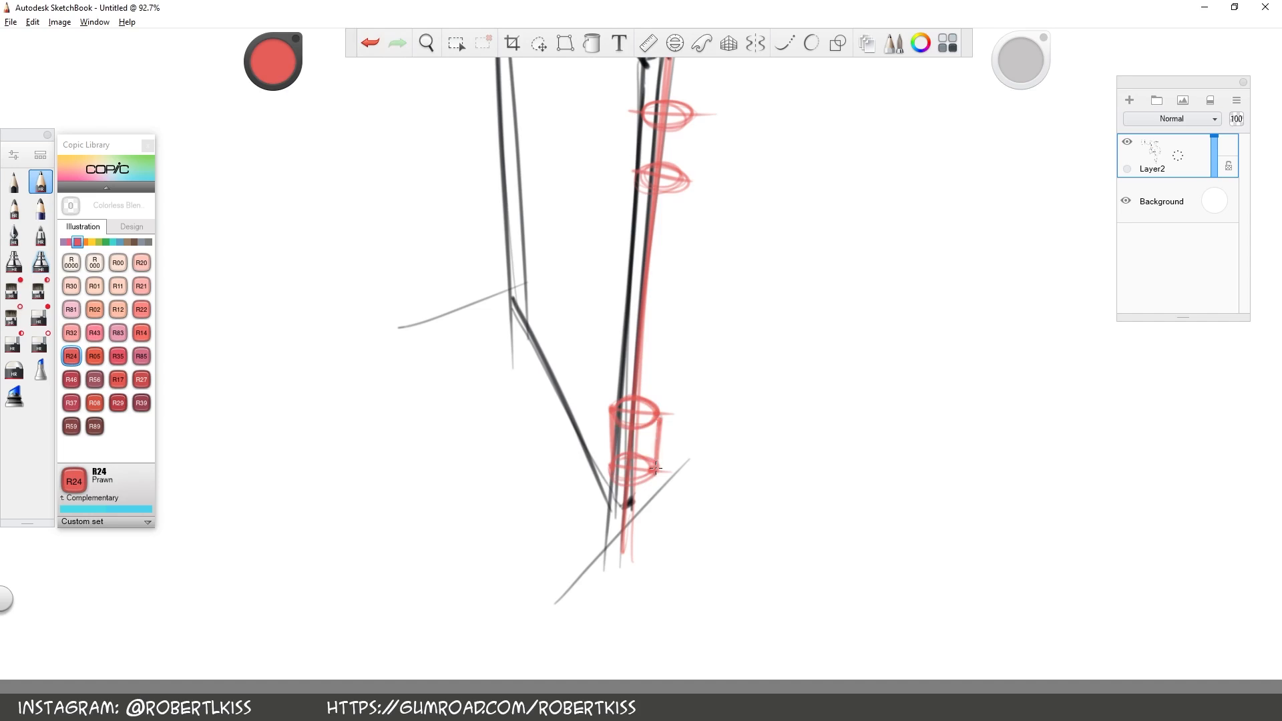
Join the upper pair of red ellipses with side lines into a second knuckle and reinforce its lower rim
key("space")
mouse_move(802, 270)
left_mouse_down()
mouse_move(778, 361)
mouse_move(752, 347)
left_mouse_up()
left_click_drag(563, 550, 608, 551)
left_click_drag(604, 263, 635, 259)
left_click_drag(641, 192, 635, 257)
left_click_drag(590, 188, 587, 254)
left_click_drag(588, 248, 627, 265)
key("space")
left_click_drag(655, 502, 668, 541)
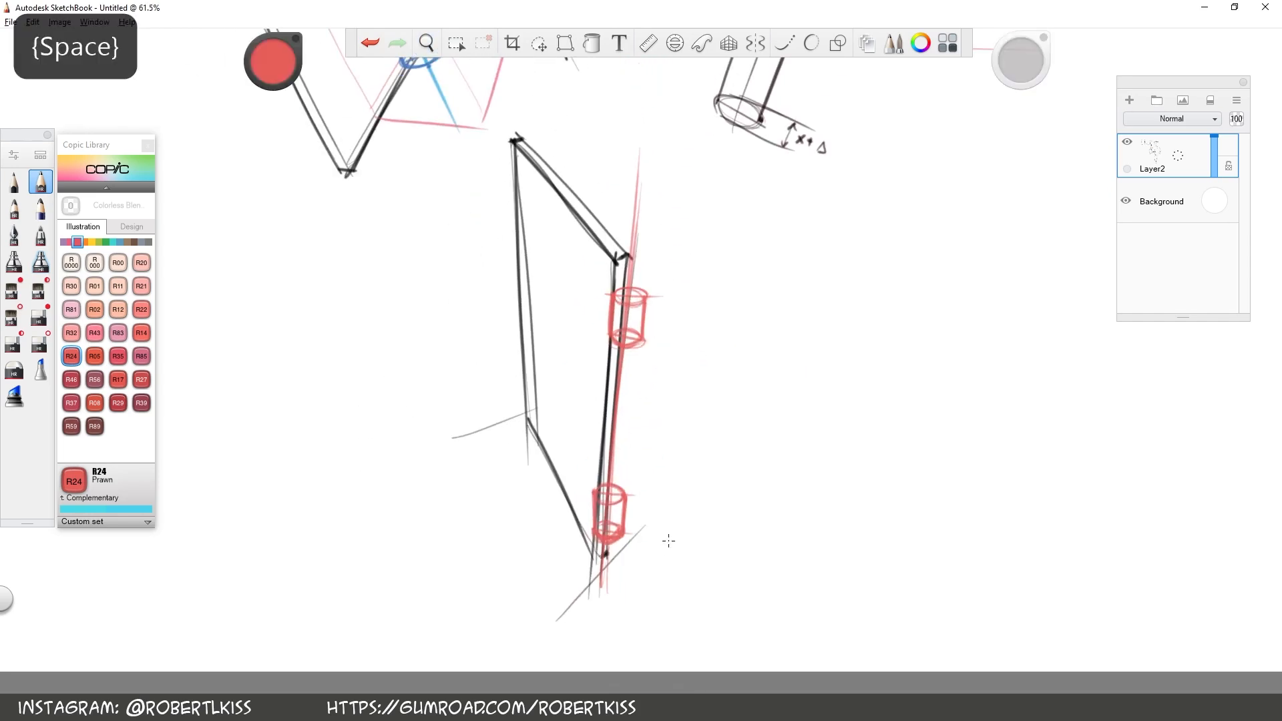
Choose black and sketch the edges of an elongated box lying in perspective on the empty canvas beside the leaf
key("space")
left_click_drag(635, 409, 475, 393)
left_click_drag(274, 62, 273, 57)
key("space")
left_click_drag(639, 269, 561, 363)
left_click_drag(481, 445, 623, 364)
left_click_drag(534, 462, 688, 373)
left_click_drag(532, 532, 675, 438)
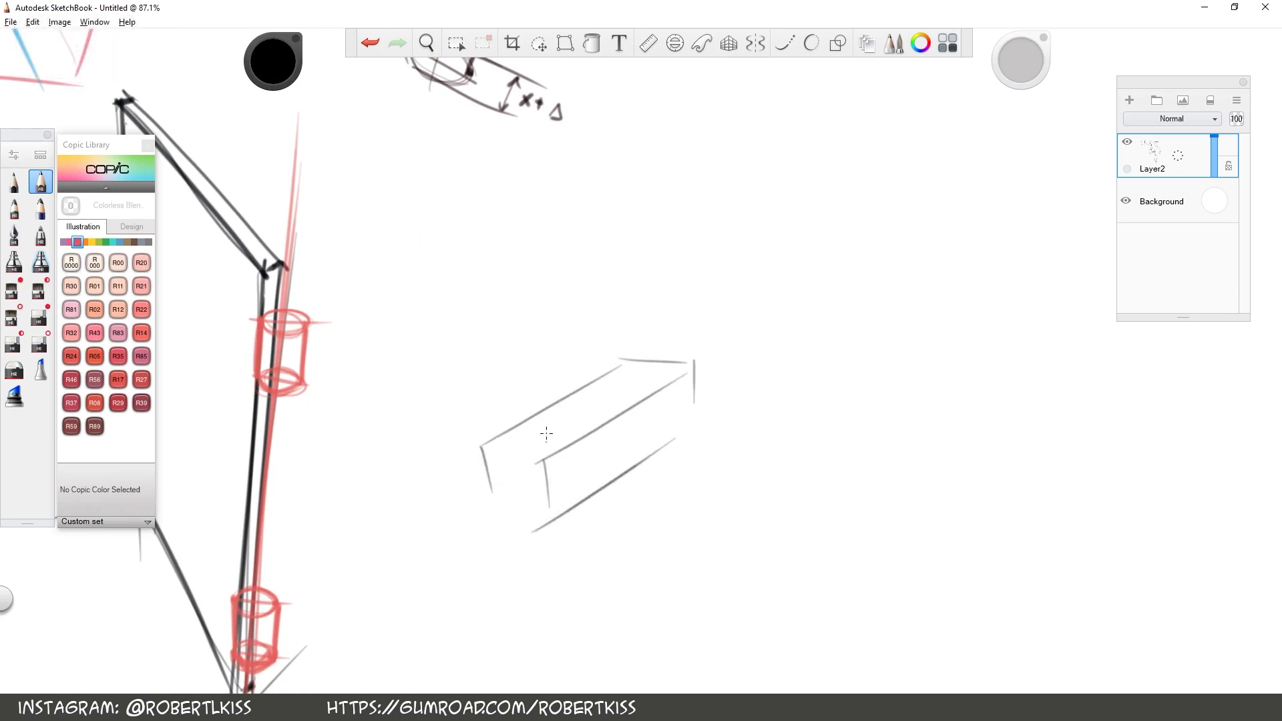
Sketch an upright box above the lying one and draw a curved arrow leading from the lying box up to it
key("space")
mouse_move(800, 440)
left_mouse_down()
mouse_move(730, 500)
mouse_move(675, 577)
left_mouse_up()
left_click_drag(507, 456, 484, 257)
left_click_drag(572, 458, 555, 277)
left_click_drag(610, 451, 594, 262)
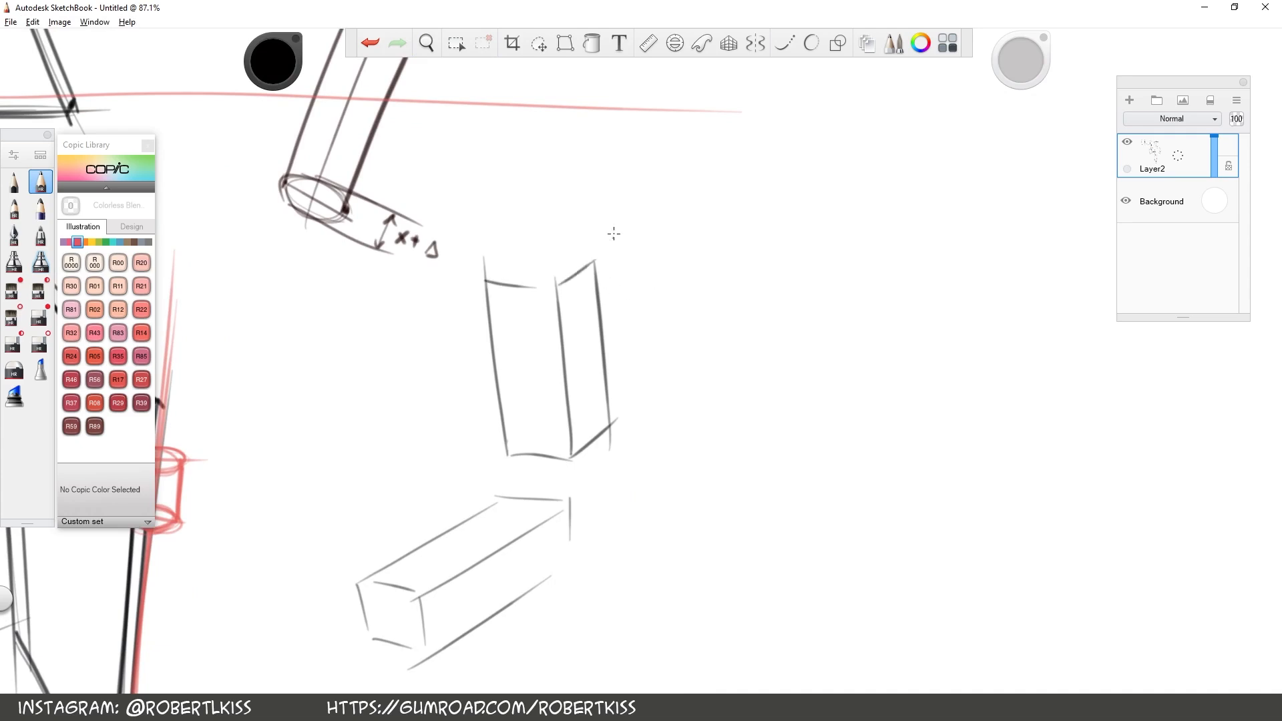
left_click_drag(529, 258, 594, 261)
key("space")
left_click_drag(695, 532, 808, 383)
mouse_move(555, 401)
left_mouse_down()
mouse_move(579, 266)
mouse_move(566, 284)
mouse_move(583, 261)
left_mouse_up()
Sketch a curved rotation arc around the vertical axis of the first leaf study
key("space")
left_click_drag(239, 410, 551, 494)
left_click_drag(681, 264, 621, 287)
mouse_move(524, 127)
left_mouse_down()
mouse_move(573, 370)
mouse_move(535, 349)
mouse_move(681, 583)
left_mouse_up()
left_click_drag(516, 311, 568, 314)
left_click_drag(368, 281, 494, 293)
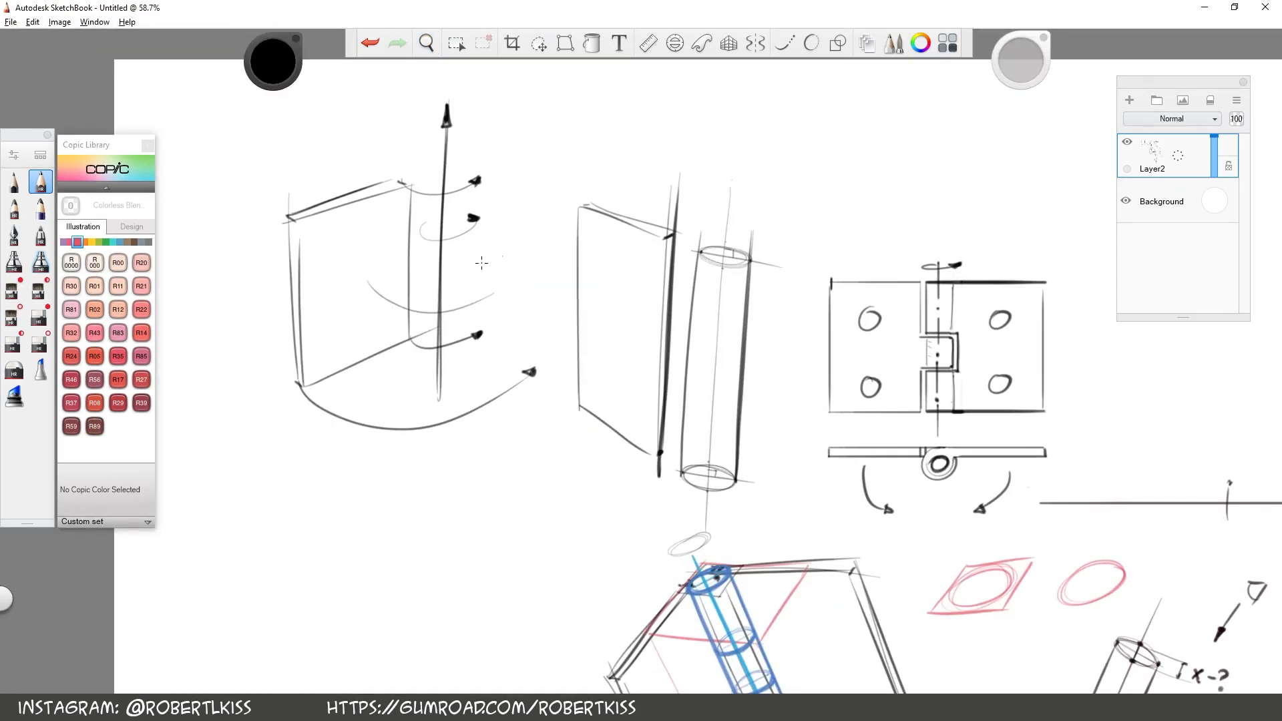
key("space")
left_click_drag(313, 412, 458, 443)
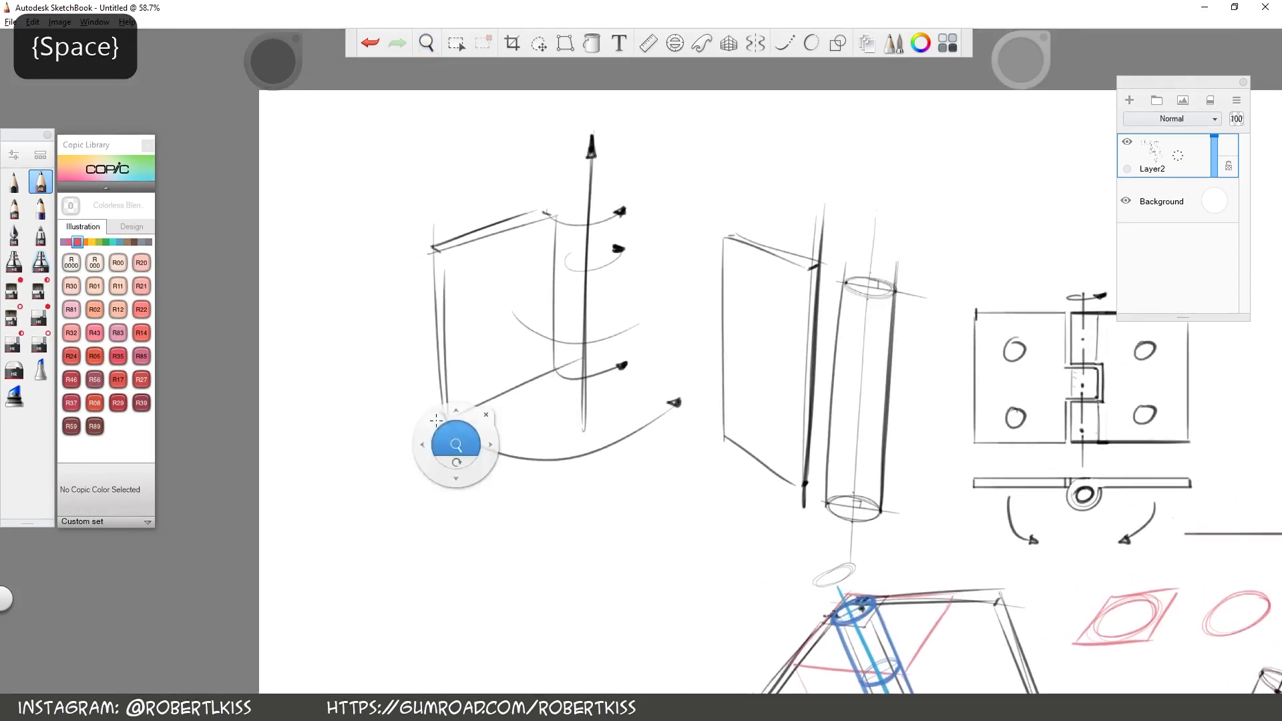
Choose the Copic colour B14 Light Blue and draw a slanted line across the first leaf towards its axis
left_click(121, 241)
left_click(72, 309)
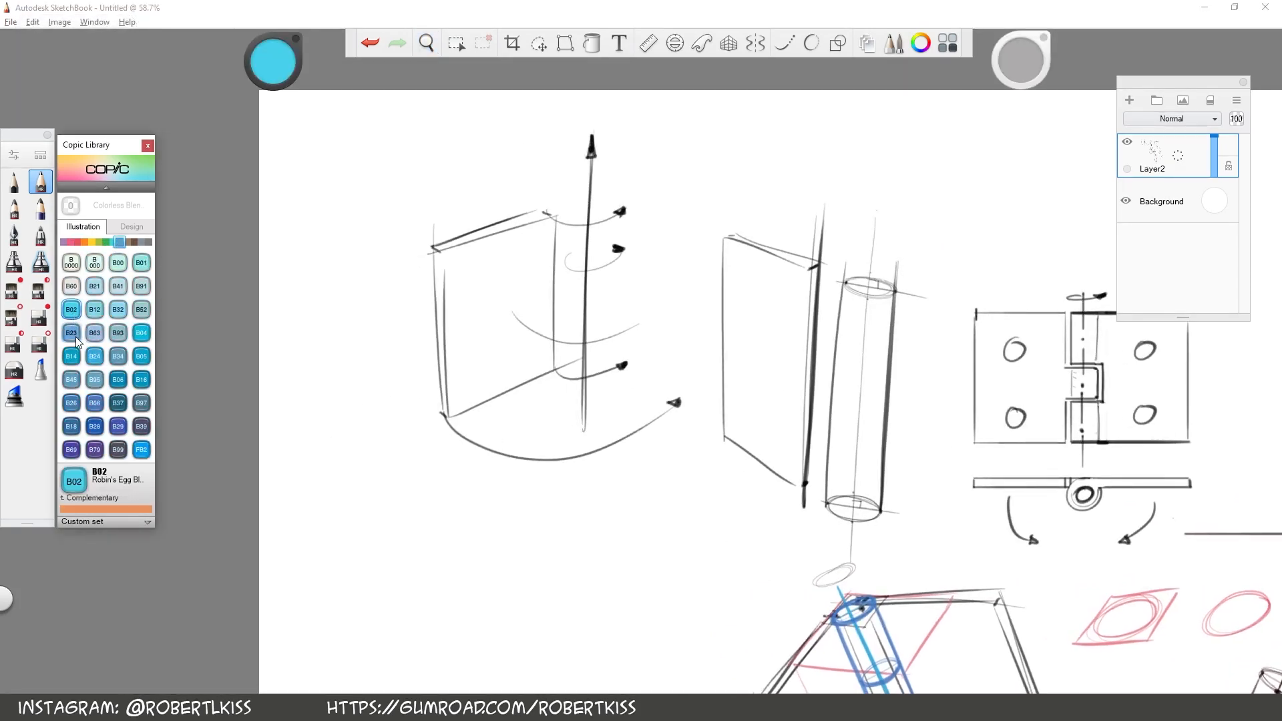
left_click(72, 358)
left_click_drag(323, 404, 566, 294)
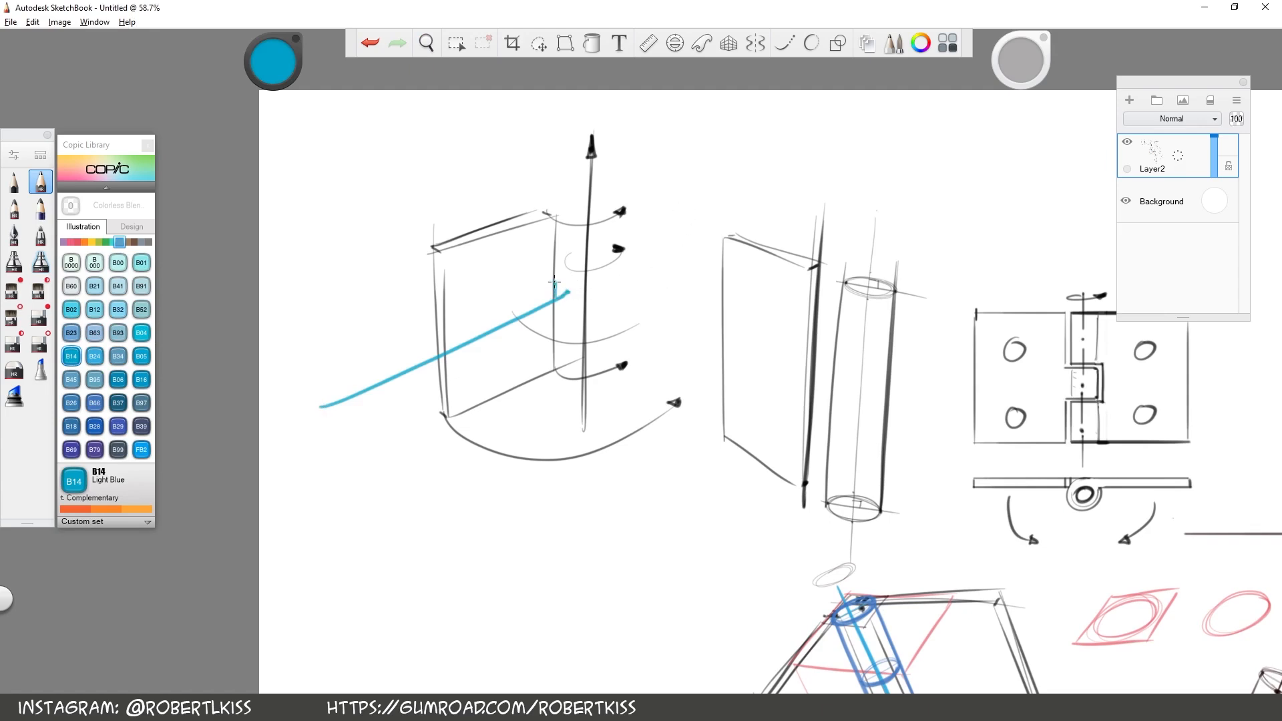
Draw a light blue connecting line across each leaf of the folded hinge, with a hooked end at its knuckle
left_click_drag(428, 593, 134, 219)
left_click_drag(554, 378, 490, 466)
left_click_drag(578, 356, 588, 361)
left_click_drag(629, 312, 816, 300)
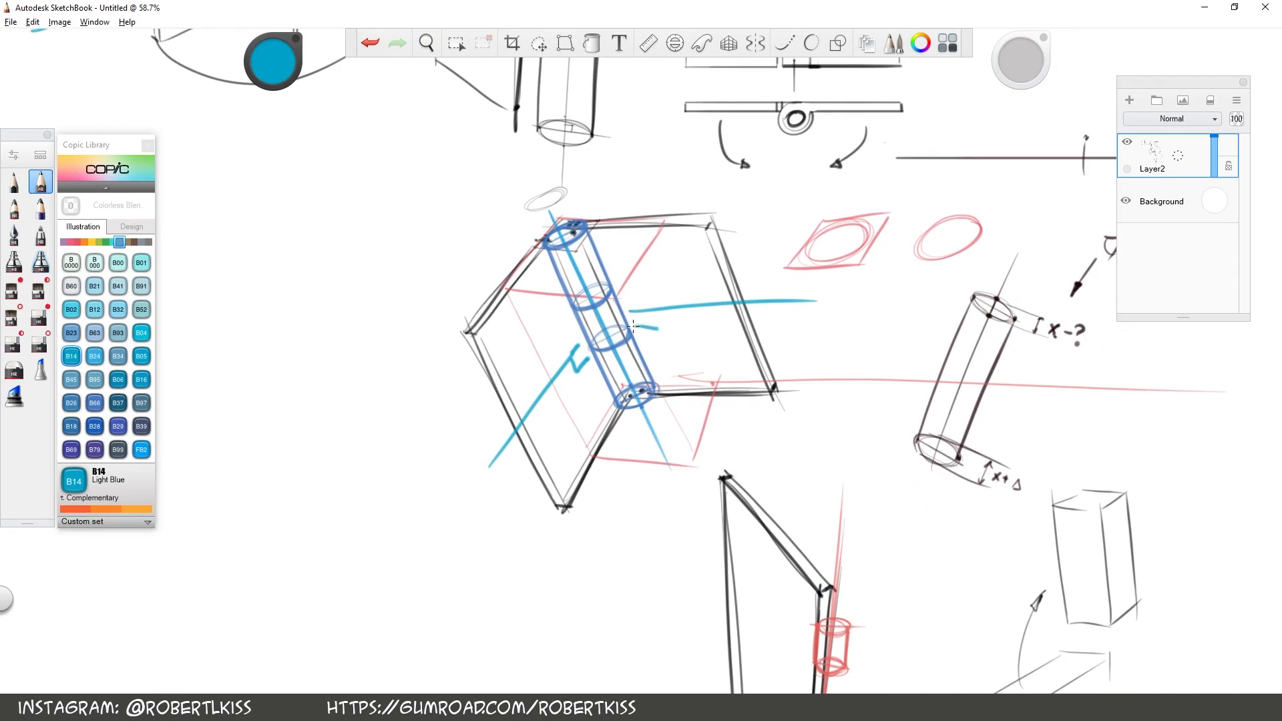
Draw a hooked light blue connector on the leaf with the red knuckles and a curved swing arrow starting from it
left_click_drag(910, 487, 669, 215)
left_click_drag(559, 334, 503, 266)
left_click_drag(544, 311, 565, 334)
left_click_drag(512, 285, 401, 368)
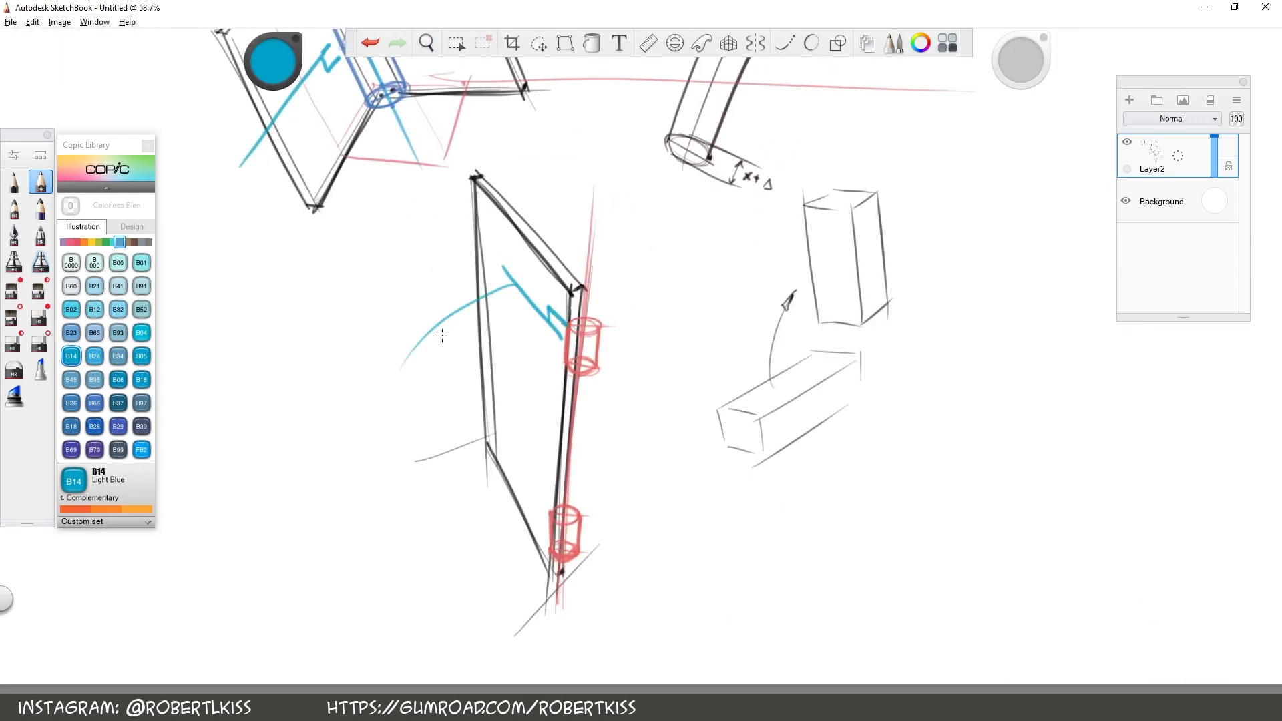
left_click_drag(504, 440, 443, 533)
Draw a curved light blue arrow across the folded hinge, swinging from the left leaf towards the right one
mouse_move(596, 102)
left_mouse_down()
mouse_move(644, 283)
mouse_move(700, 373)
left_mouse_up()
left_click_drag(377, 401, 594, 342)
mouse_move(527, 376)
left_mouse_down()
mouse_move(526, 397)
mouse_move(544, 376)
left_mouse_up()
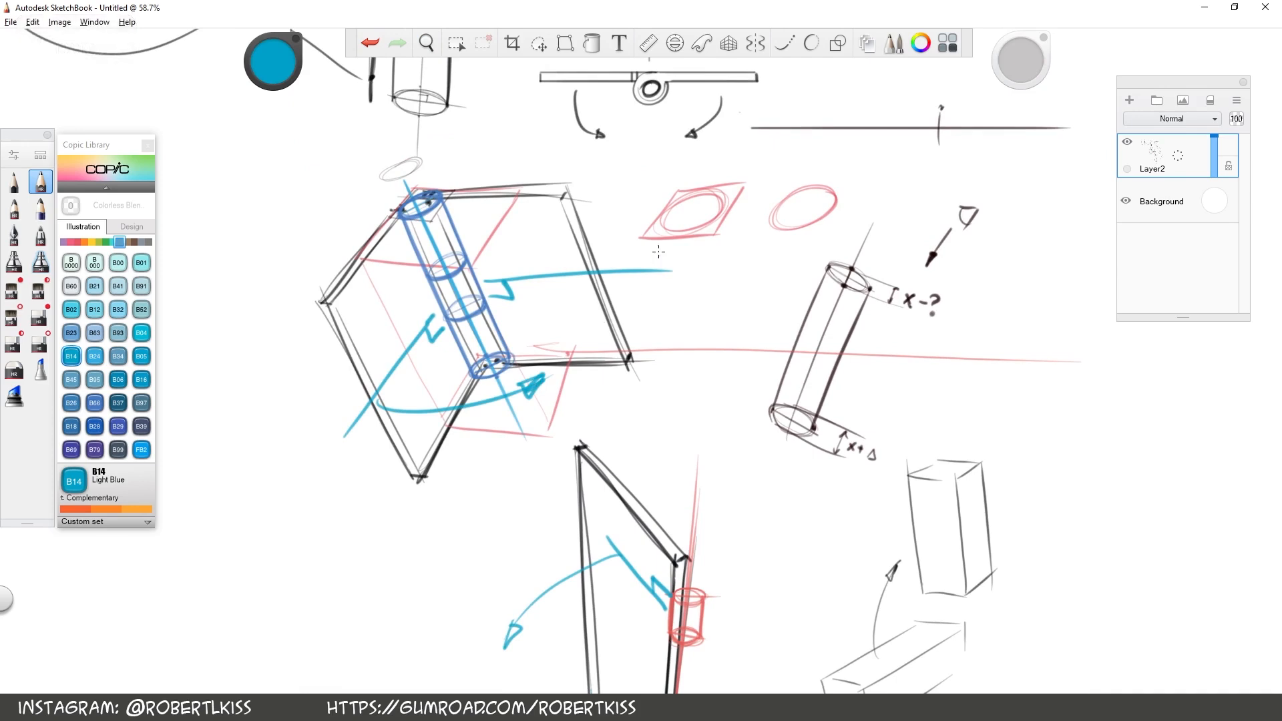
Draw a light blue centre line along the lying box and another down the upright box
key("space")
left_click_drag(853, 547, 368, 252)
key("space")
left_click_drag(471, 350, 554, 307)
left_click_drag(215, 497, 642, 228)
key("space")
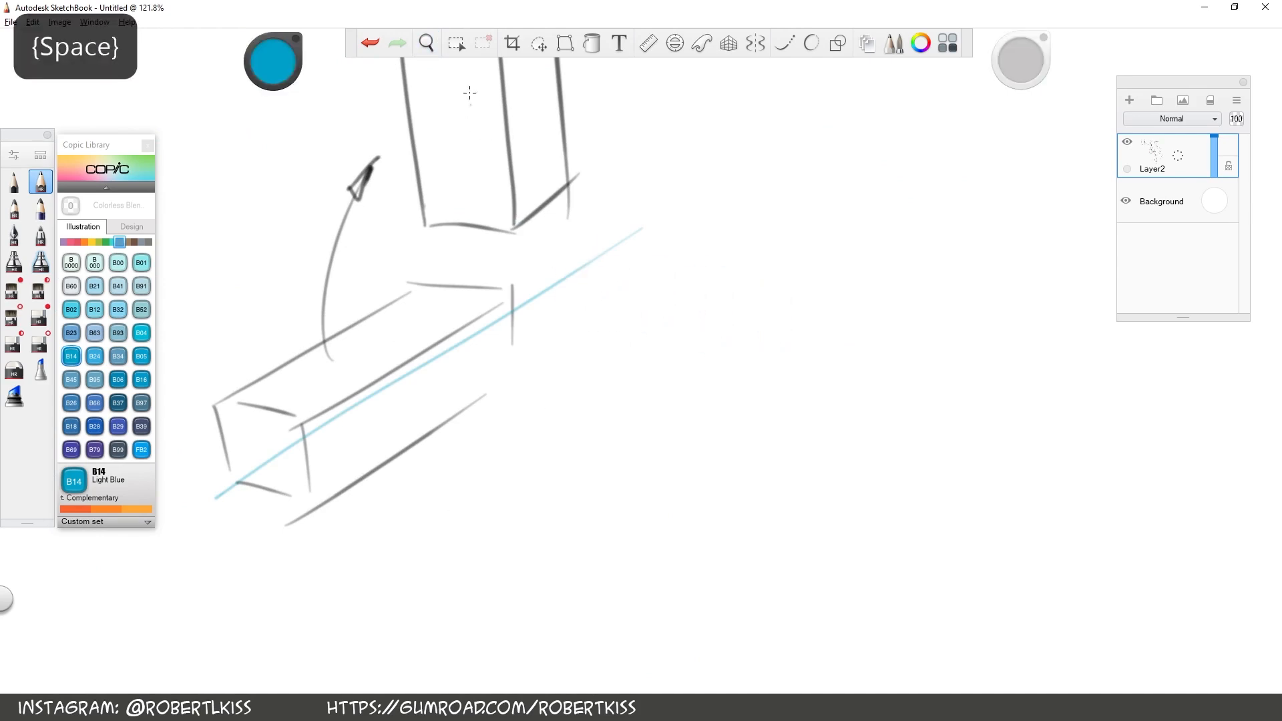
left_click_drag(466, 82, 486, 242)
Draw the light blue hinge axis between the two boxes, thicken the adjacent box edge and mark two perpendicular diameters across the axis
key("space")
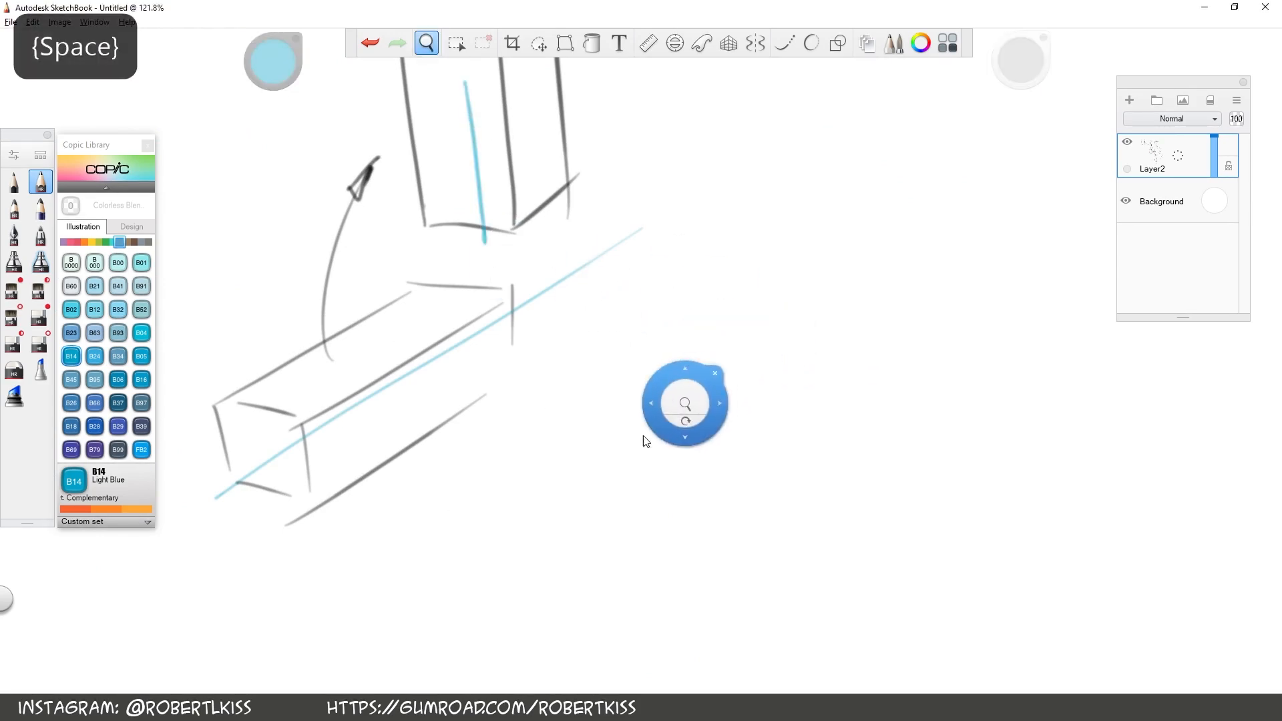
left_click_drag(683, 396, 851, 388)
key("space")
left_click_drag(943, 367, 913, 263)
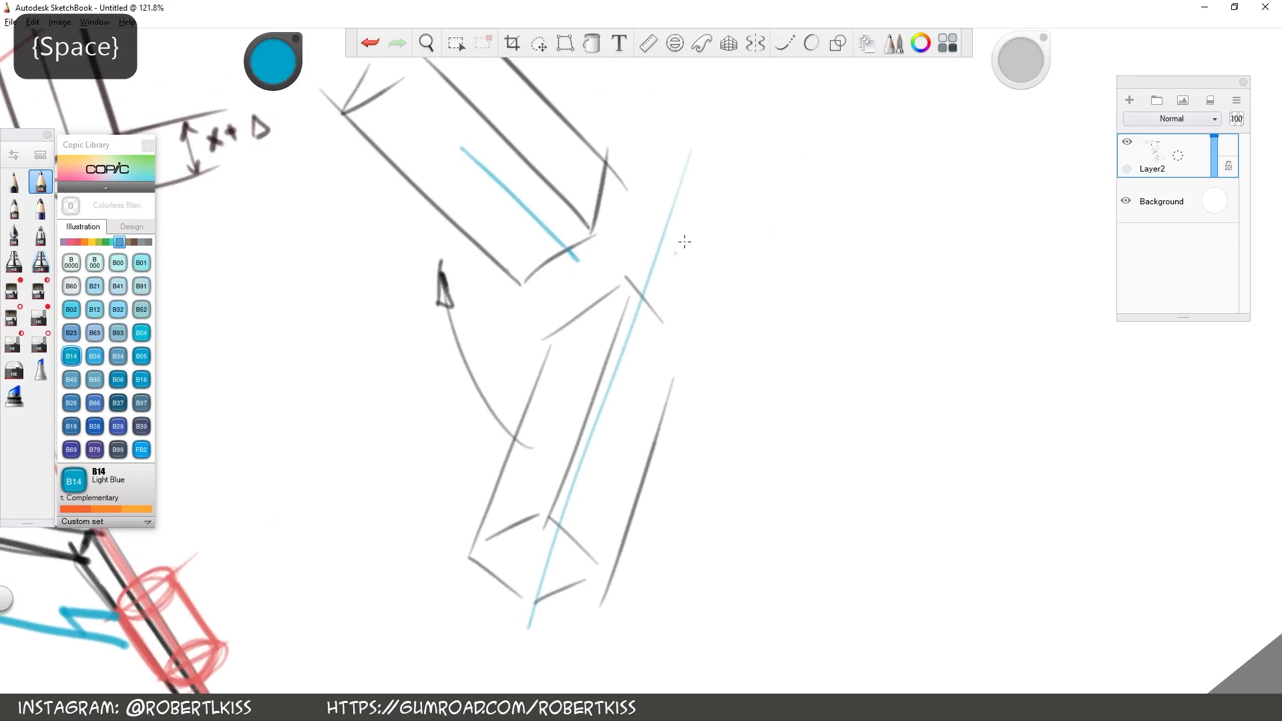
mouse_move(621, 285)
left_mouse_down()
mouse_move(548, 341)
mouse_move(805, 130)
left_mouse_up()
left_click_drag(488, 356, 815, 133)
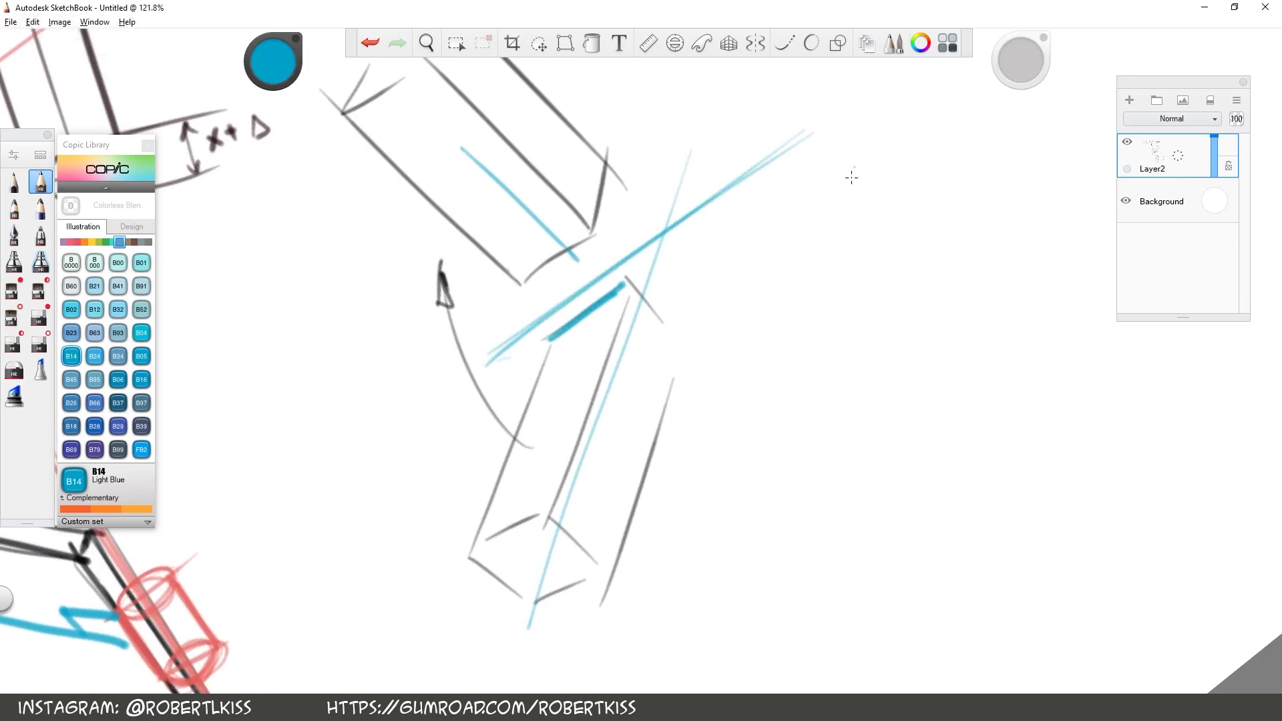
key("space")
mouse_move(896, 269)
left_mouse_down()
mouse_move(903, 427)
mouse_move(895, 270)
left_mouse_up()
left_click_drag(984, 486, 758, 528)
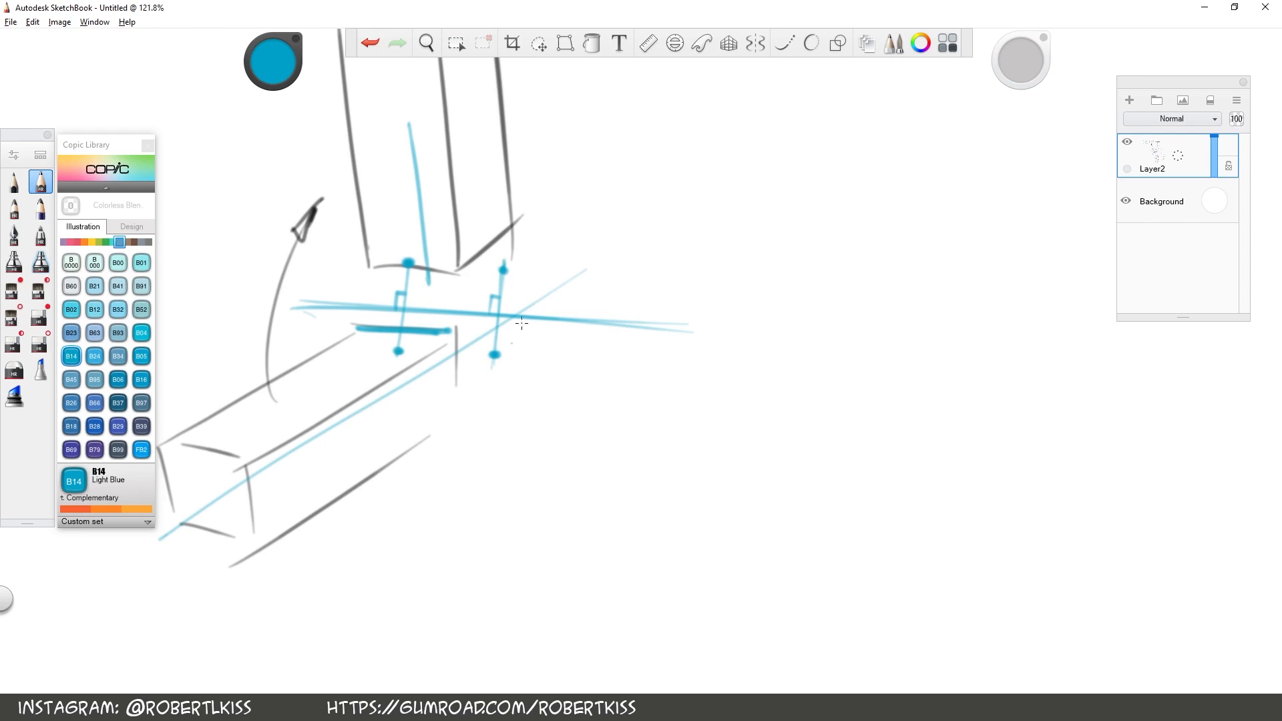
left_click_drag(502, 266, 490, 267)
left_click(370, 43)
left_click(370, 44)
left_click(370, 49)
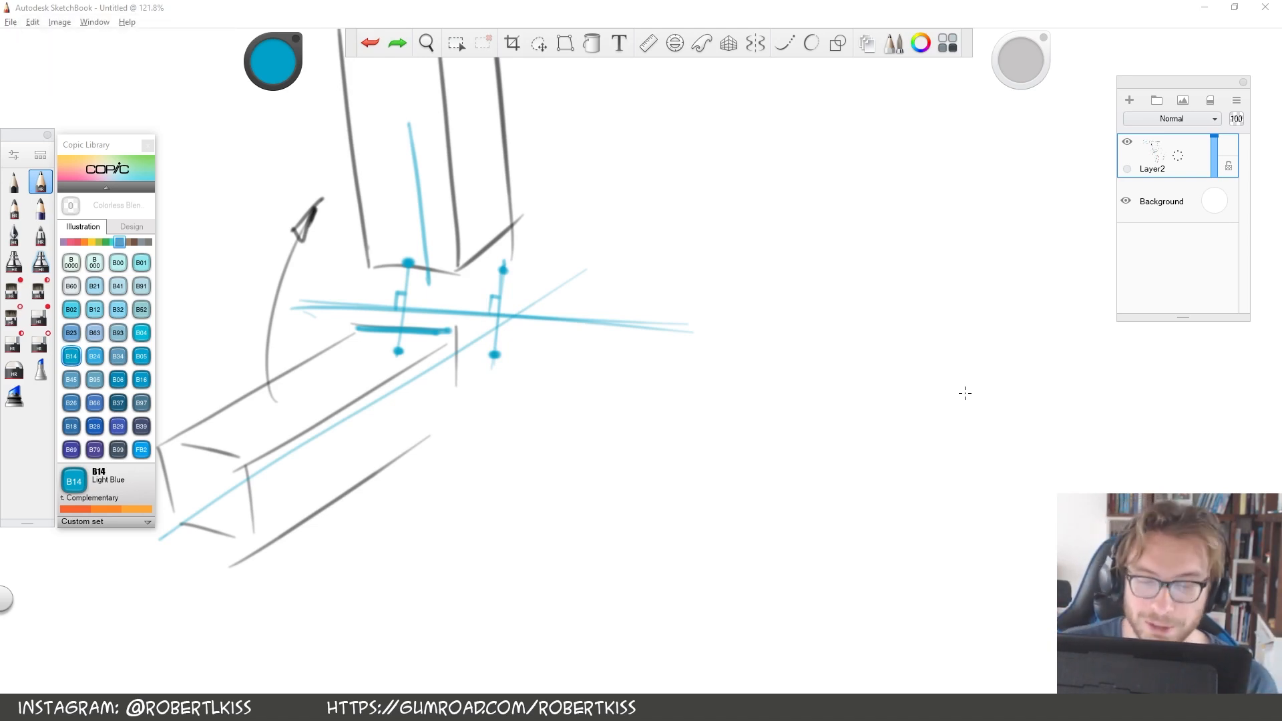
Choose the Copic colour R05 Salmon Red, trace the adjoining box edges and frame the right diameter with a perspective square
left_click(78, 243)
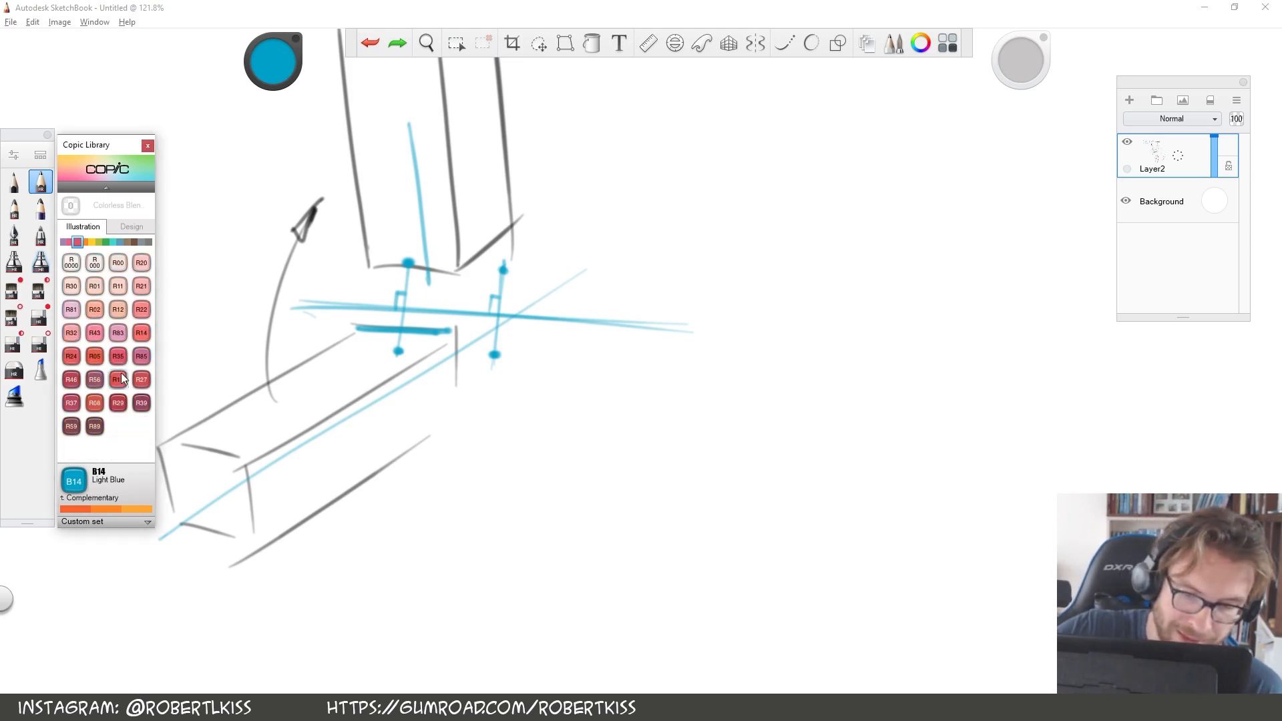
left_click(94, 355)
left_click_drag(455, 340, 459, 408)
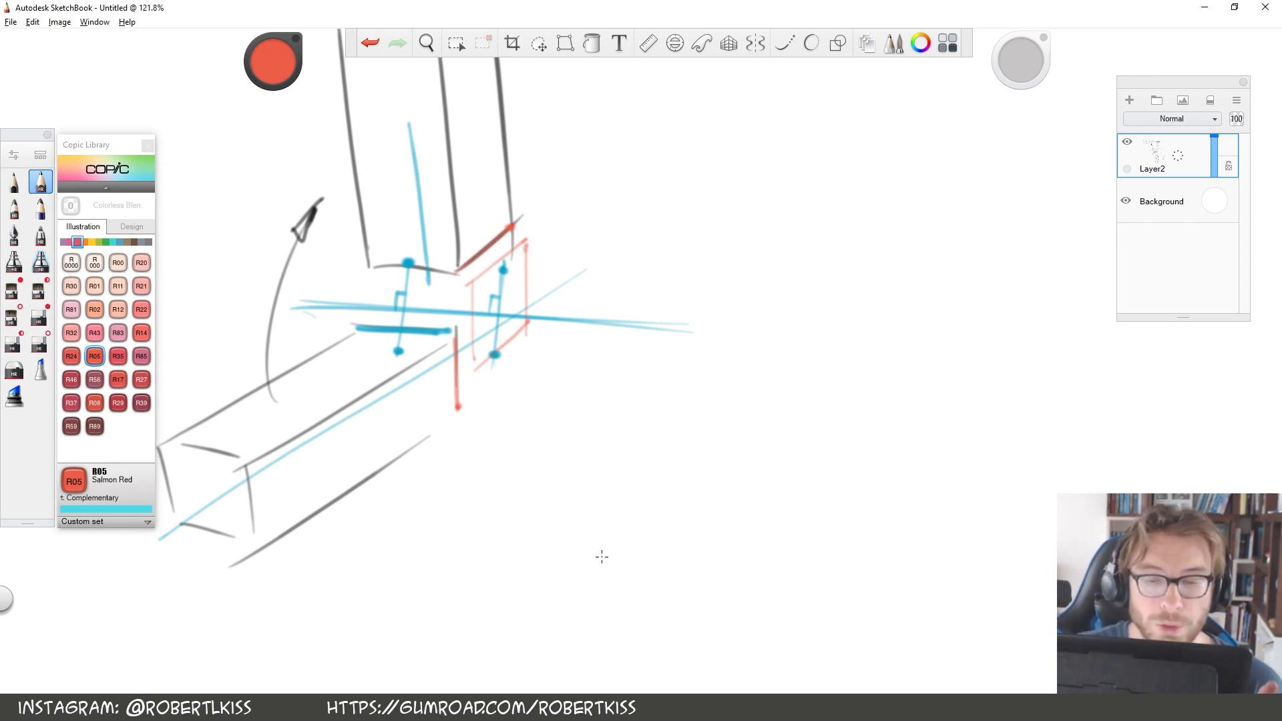
Switch back to B14 Light Blue, draw an ellipse inside the red square and a second one around the left diameter
left_click(119, 242)
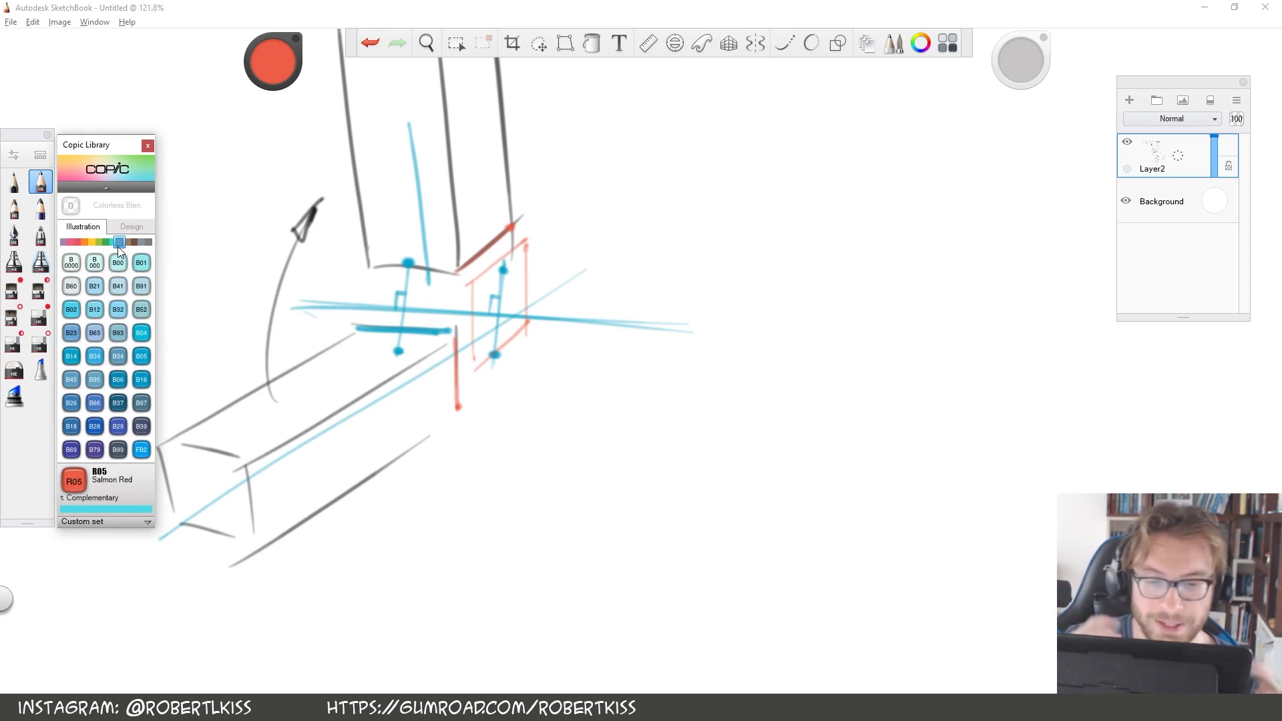
left_click(71, 357)
mouse_move(499, 264)
left_mouse_down()
mouse_move(520, 287)
mouse_move(477, 315)
left_mouse_up()
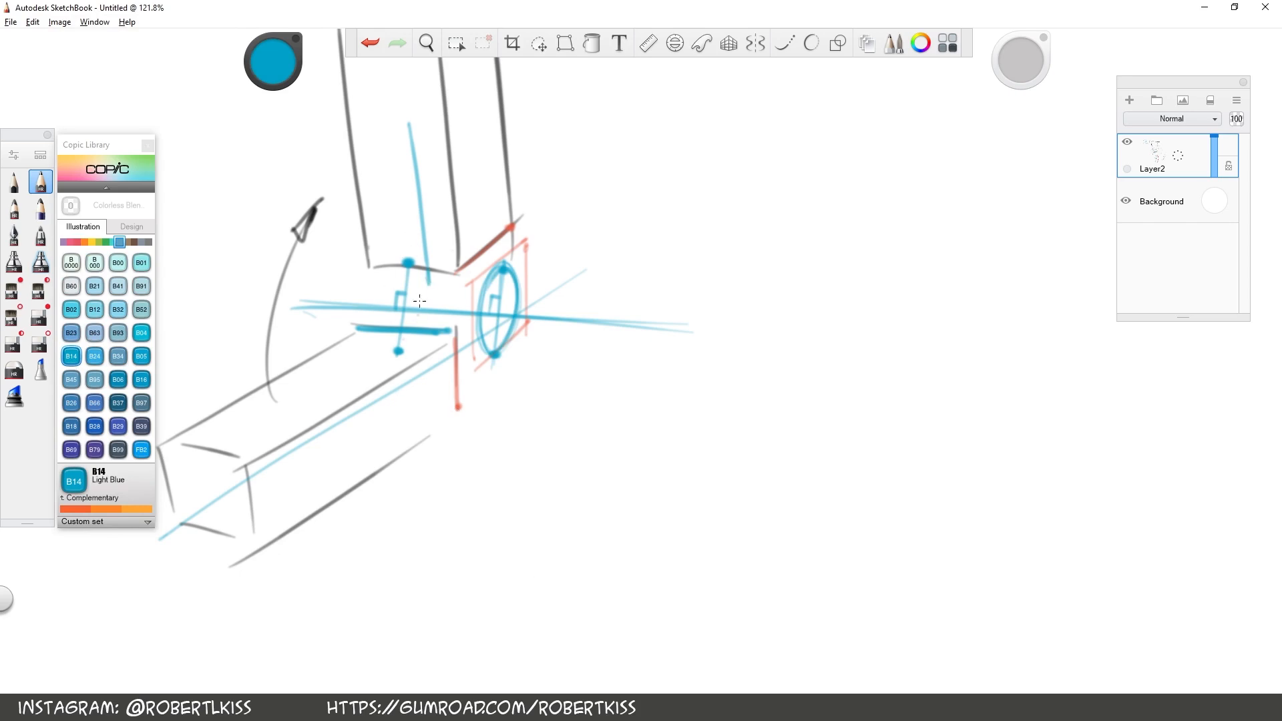
mouse_move(414, 325)
left_mouse_down()
mouse_move(401, 339)
mouse_move(383, 321)
left_mouse_up()
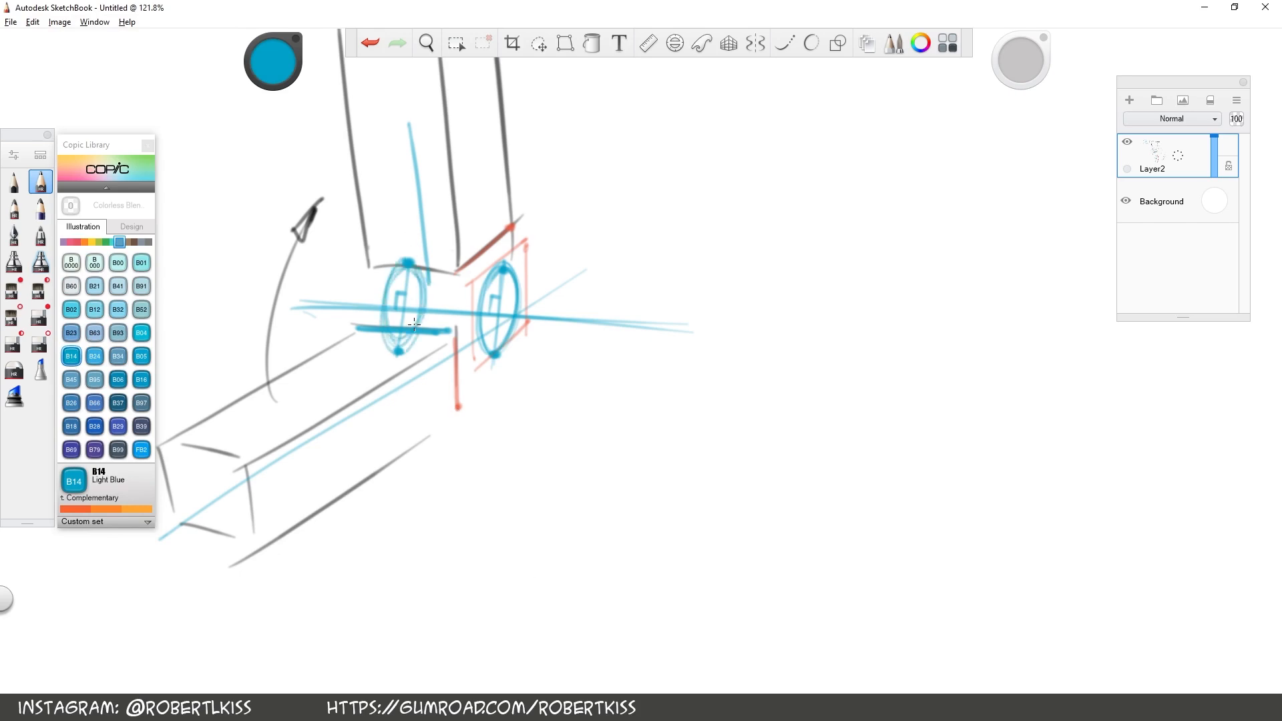
Join the two light blue ellipses with tangent lines to form the hinge cylinder between the boxes
key("space")
left_click_drag(820, 390, 741, 315)
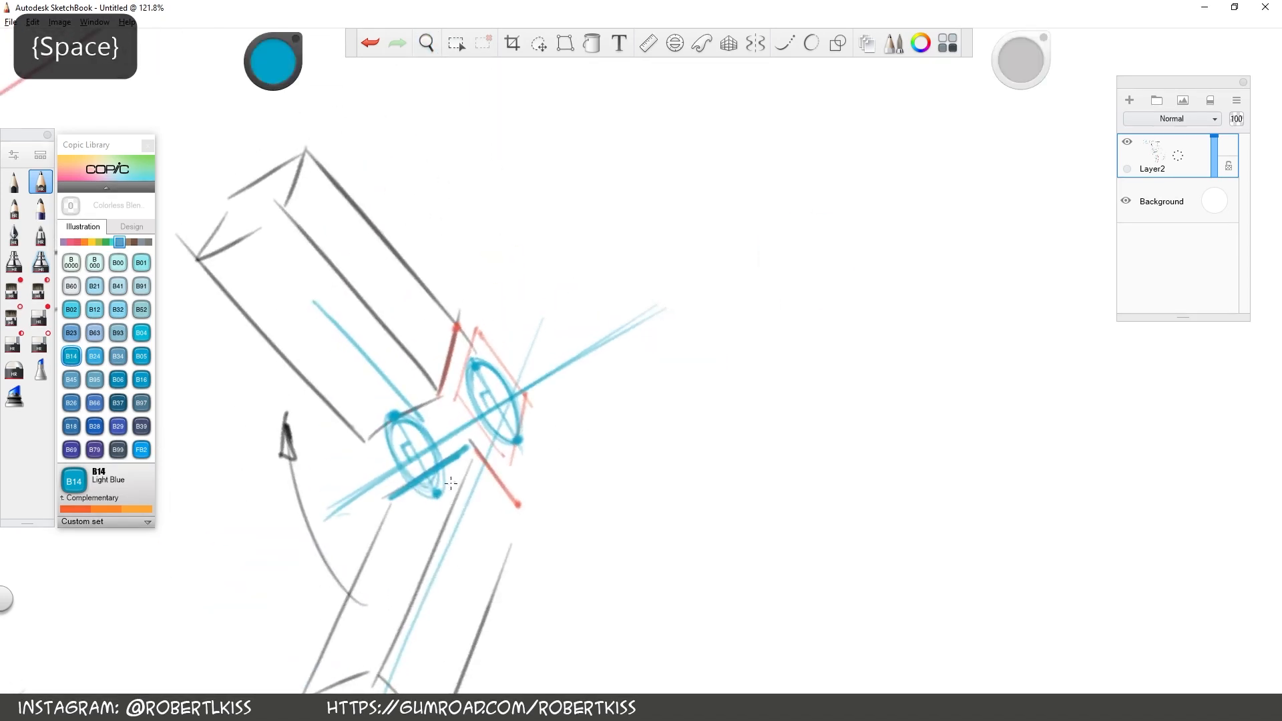
mouse_move(394, 408)
left_mouse_down()
mouse_move(470, 359)
mouse_move(462, 365)
left_mouse_up()
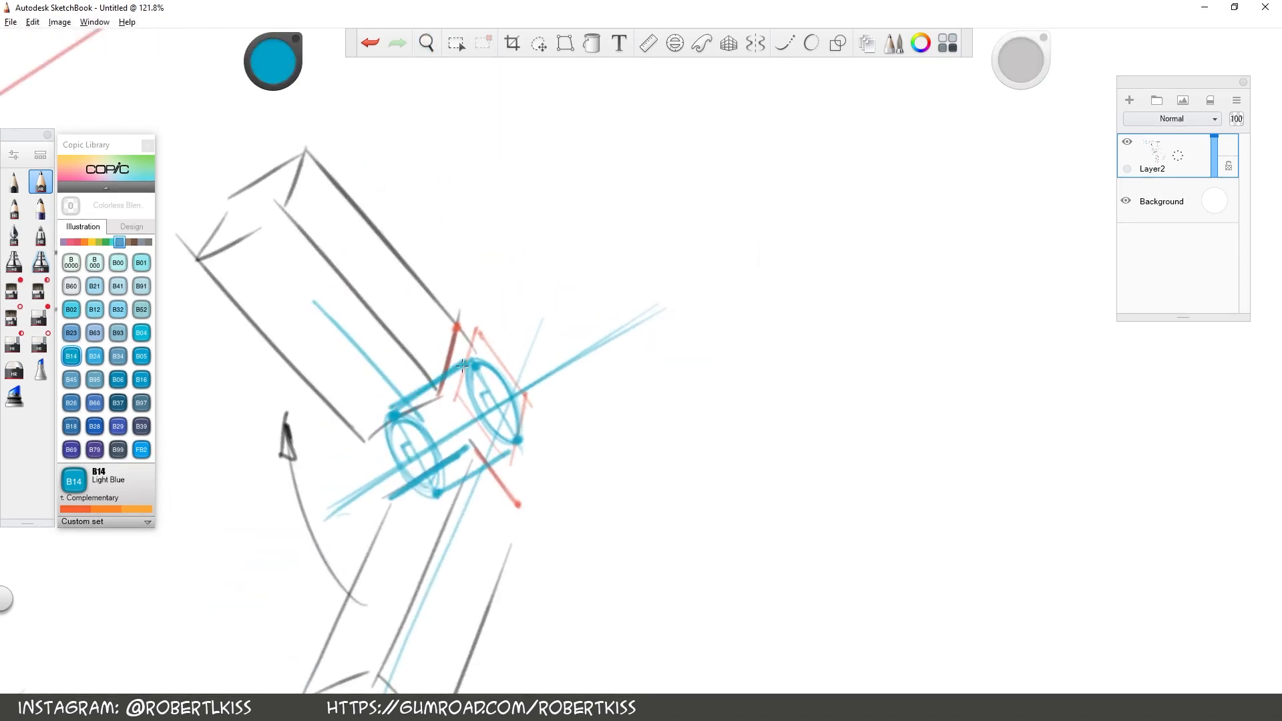
left_click_drag(439, 493, 514, 448)
key("space")
mouse_move(763, 277)
left_mouse_down()
mouse_move(788, 385)
mouse_move(790, 362)
left_mouse_up()
left_click_drag(542, 372, 662, 325)
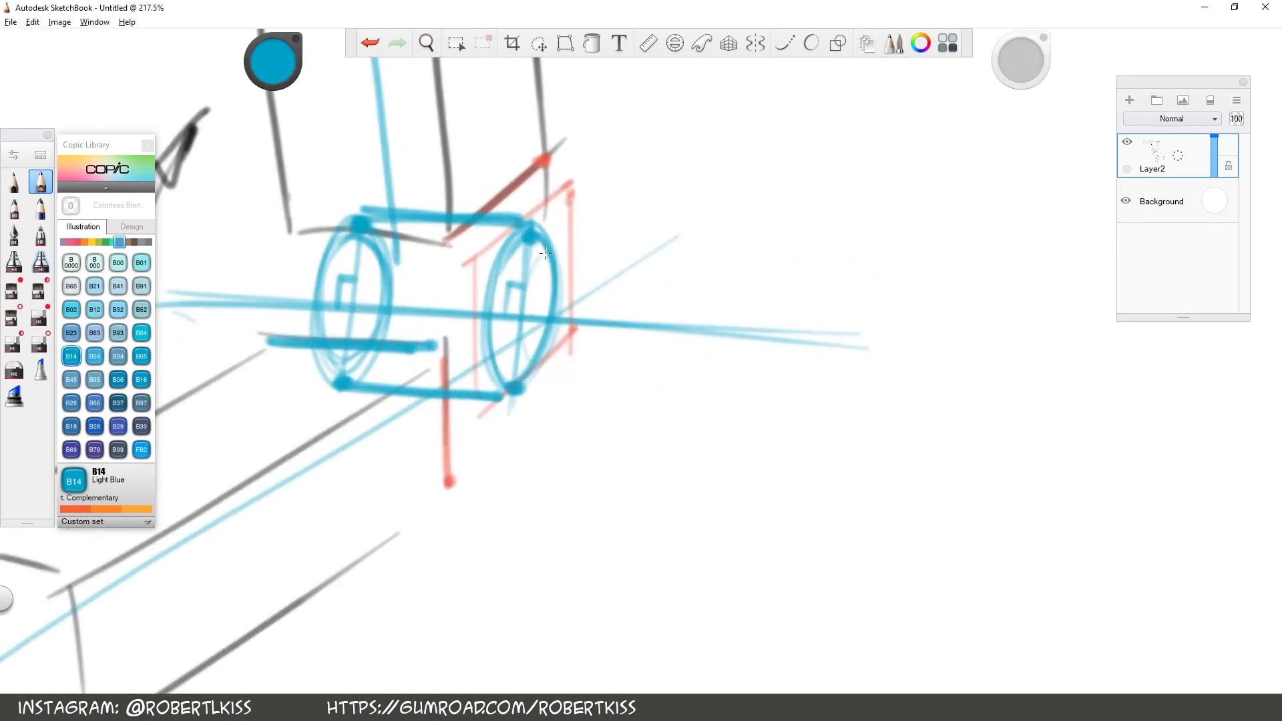
Add a smaller end ellipse at each end of the cylinder, division ellipses near its right end and inner detail strokes
mouse_move(545, 253)
left_mouse_down()
mouse_move(558, 354)
mouse_move(561, 267)
mouse_move(531, 376)
left_mouse_up()
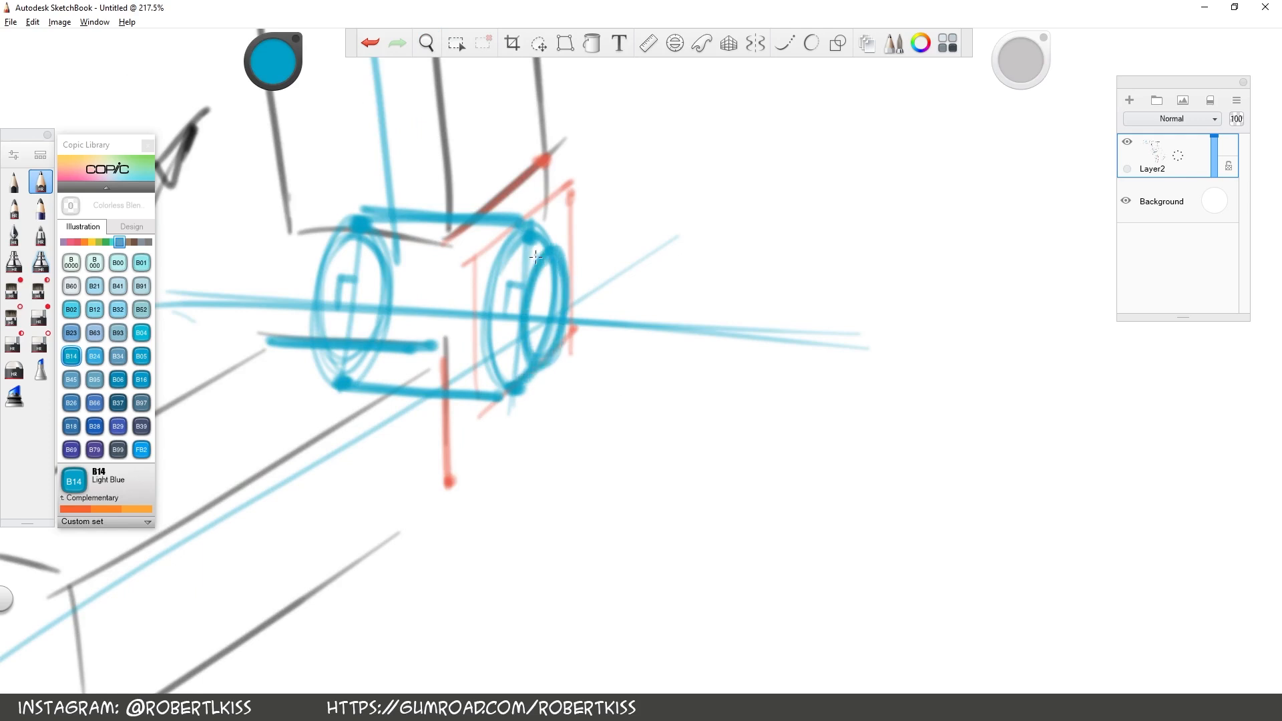
mouse_move(432, 363)
left_mouse_down()
mouse_move(442, 347)
mouse_move(489, 384)
mouse_move(448, 280)
mouse_move(495, 226)
mouse_move(467, 386)
left_mouse_up()
mouse_move(357, 338)
left_mouse_down()
mouse_move(387, 220)
mouse_move(371, 337)
mouse_move(327, 234)
mouse_move(311, 280)
mouse_move(319, 338)
left_mouse_up()
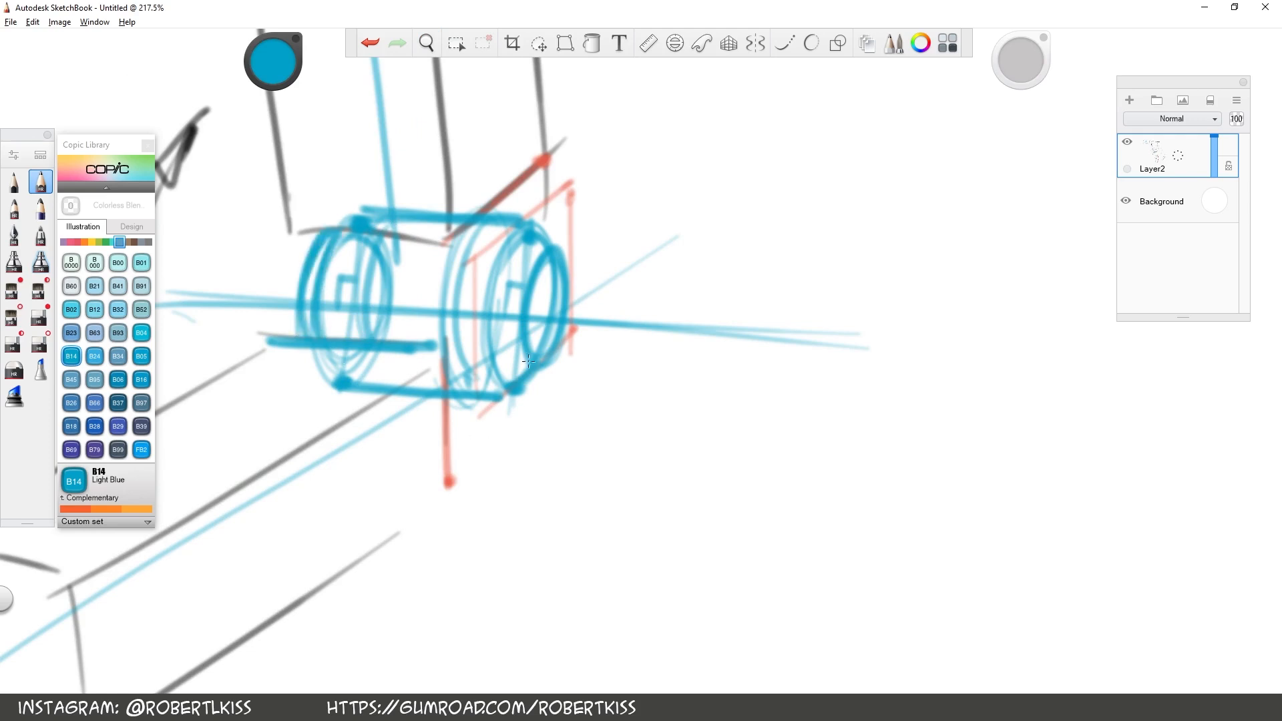
left_click_drag(527, 358, 527, 304)
left_click_drag(466, 434, 488, 417)
left_click_drag(451, 326, 468, 420)
left_click_drag(349, 336, 360, 288)
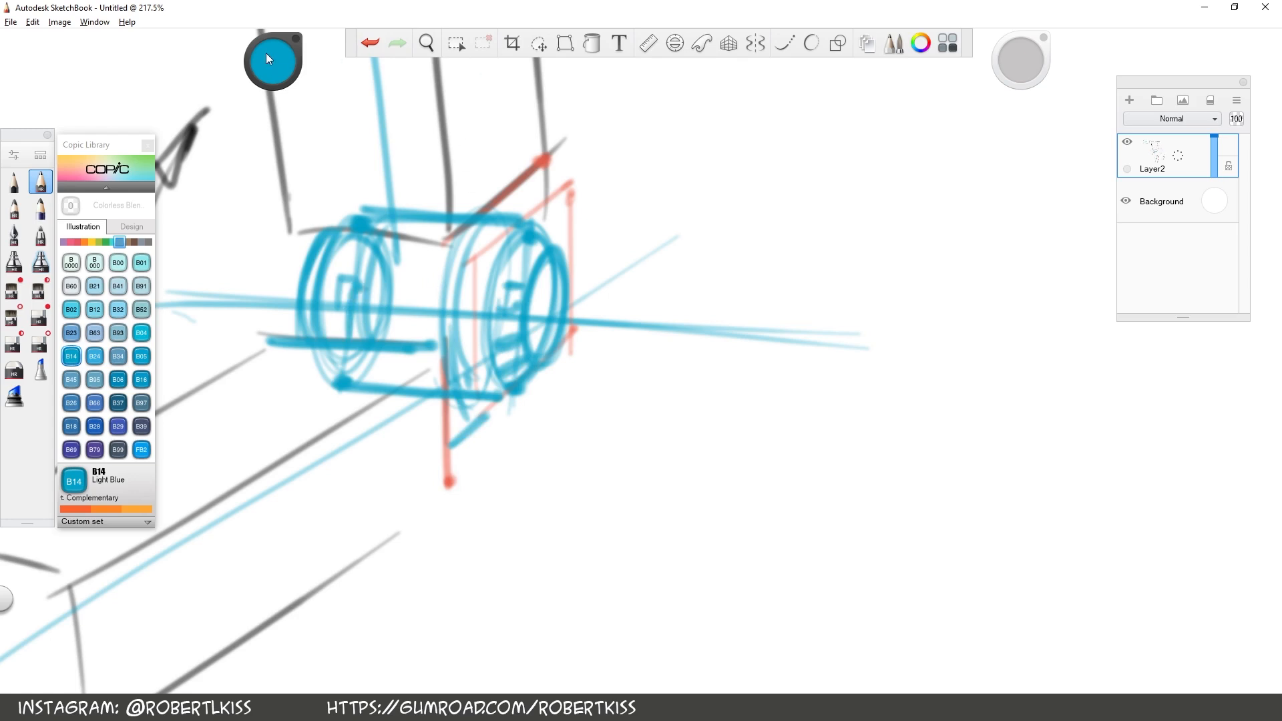
Choose black, outline the narrow pin section inside the cylinder and darken the ellipses of its right end
left_click_drag(266, 60, 266, 53)
mouse_move(364, 347)
left_mouse_down()
mouse_move(440, 288)
mouse_move(432, 348)
left_mouse_up()
left_click_drag(492, 300, 509, 394)
mouse_move(530, 226)
left_mouse_down()
mouse_move(491, 340)
mouse_move(506, 391)
mouse_move(500, 374)
left_mouse_up()
left_click(379, 46)
mouse_move(506, 241)
left_mouse_down()
mouse_move(495, 384)
mouse_move(501, 253)
mouse_move(534, 361)
left_mouse_up()
left_click_drag(558, 261, 518, 390)
left_click_drag(535, 231, 549, 265)
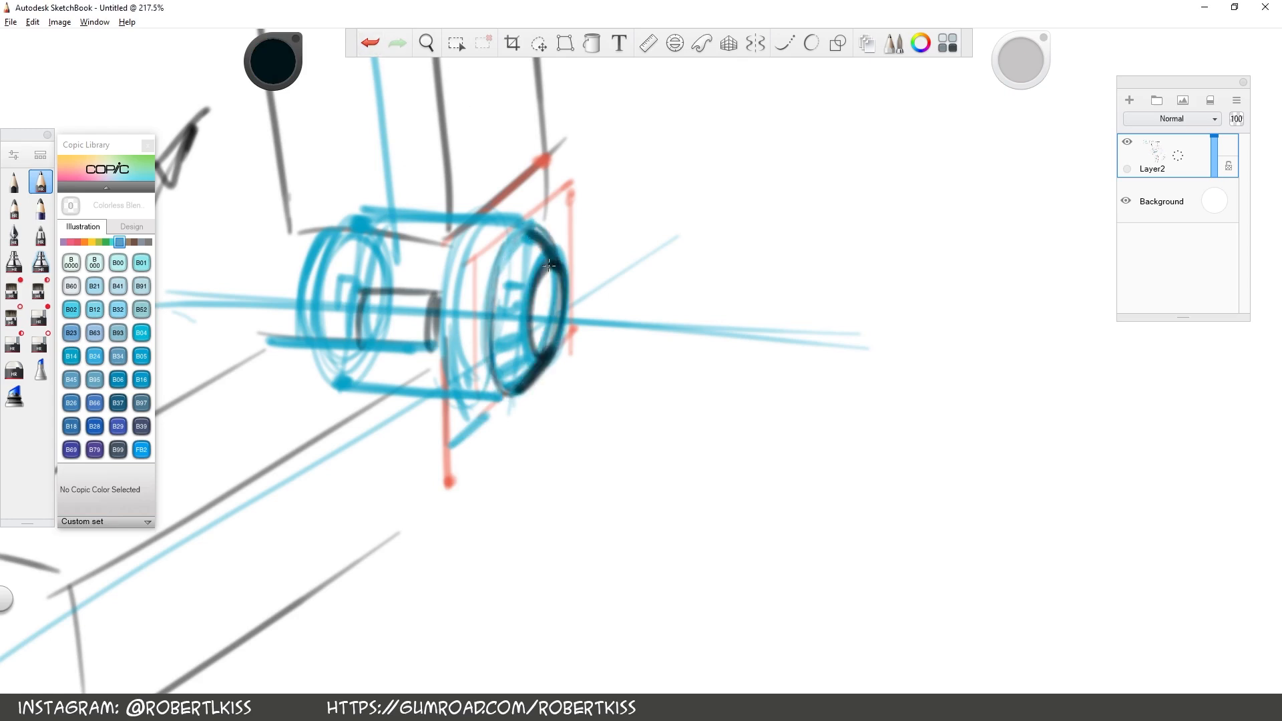
Darken the division ellipse of the right knuckle and the left end of the cylinder in black
mouse_move(509, 382)
left_mouse_down()
mouse_move(519, 241)
mouse_move(460, 384)
left_mouse_up()
left_click_drag(482, 224, 451, 391)
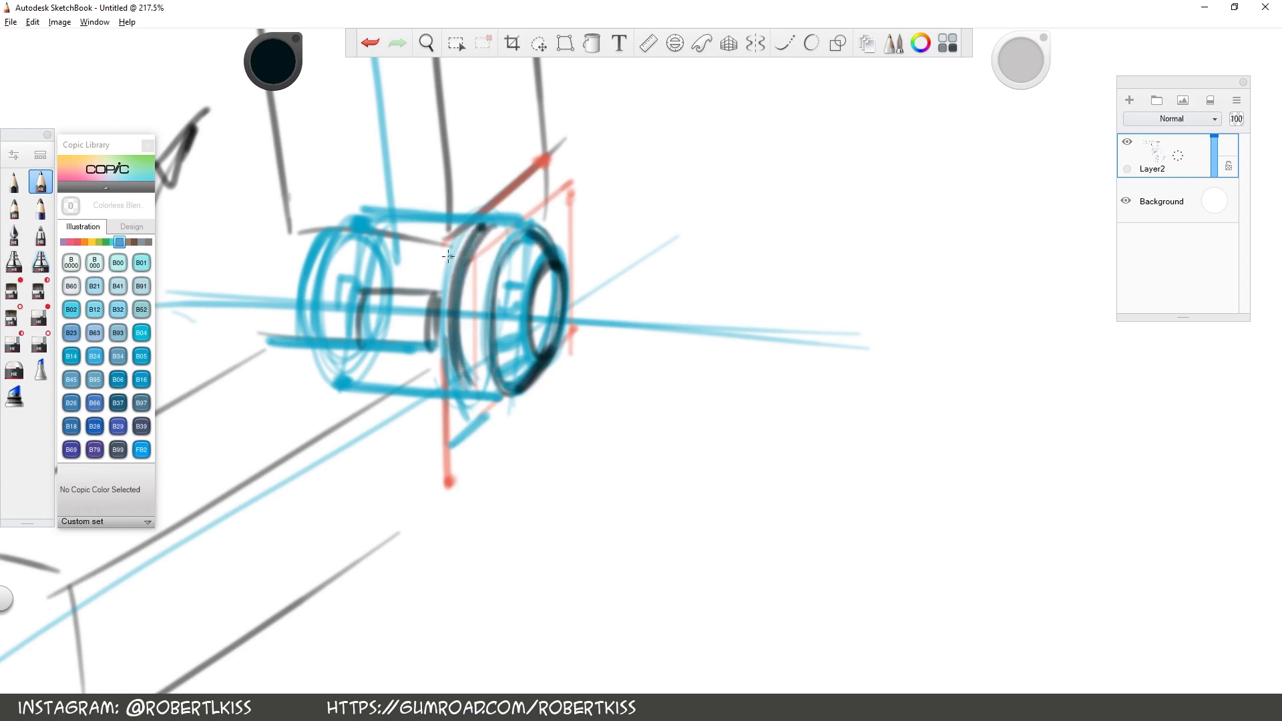
mouse_move(334, 328)
left_mouse_down()
mouse_move(345, 234)
mouse_move(323, 249)
left_mouse_up()
key("space")
mouse_move(620, 340)
left_mouse_down()
mouse_move(533, 419)
mouse_move(561, 417)
left_mouse_up()
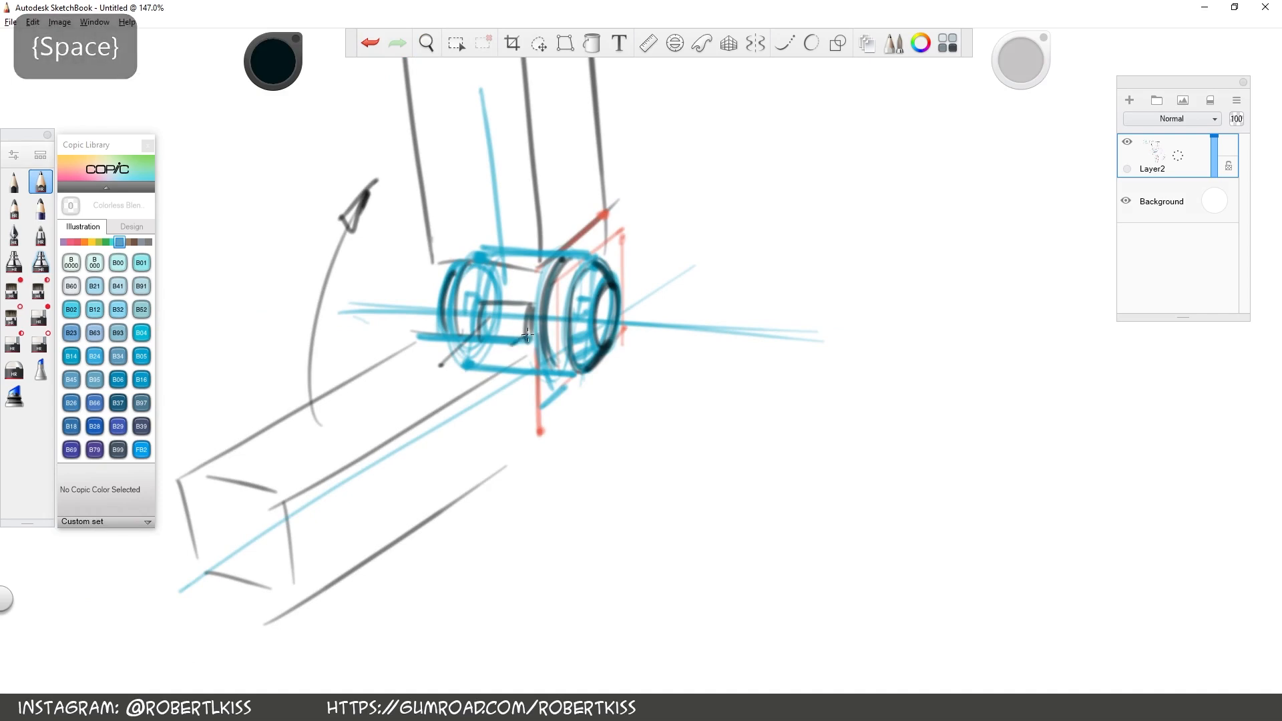
key("space")
left_click_drag(553, 367, 576, 379)
Add a short vertical black stroke beside the hinge cylinder
key("space")
left_click_drag(733, 297, 572, 364)
left_click_drag(563, 461, 560, 540)
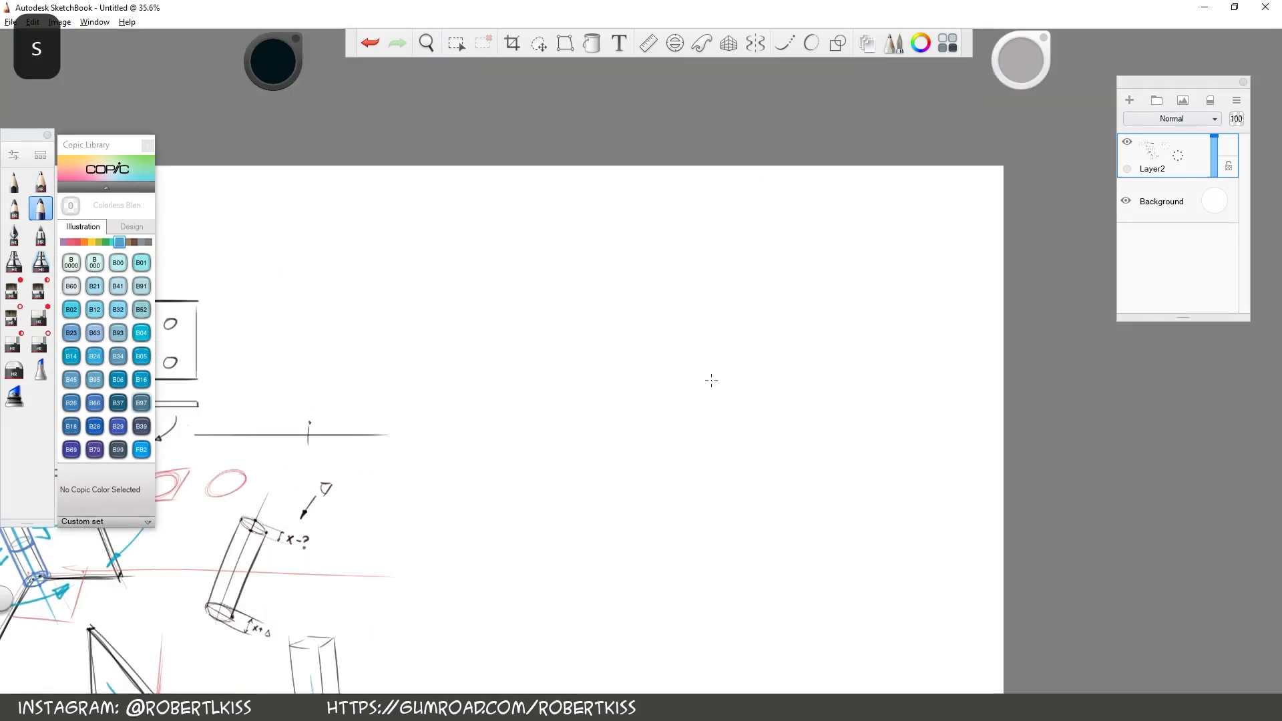
Sketch the outer edges of an upright box in perspective on the blank canvas area
left_click_drag(710, 378, 672, 532)
key("space")
mouse_move(599, 461)
left_mouse_down()
mouse_move(603, 367)
mouse_move(864, 380)
mouse_move(684, 323)
mouse_move(569, 430)
mouse_move(822, 191)
mouse_move(881, 296)
left_mouse_up()
key("space")
Draw inner frame lines along the box's front face to give its walls thickness
key("space")
left_click_drag(626, 493, 463, 465)
left_click_drag(435, 171, 363, 548)
left_click_drag(728, 271, 642, 577)
left_click(448, 151)
key("space")
left_click_drag(908, 312, 679, 131)
left_click_drag(366, 474, 568, 245)
key("space")
left_click_drag(668, 414, 493, 286)
left_click_drag(675, 304, 550, 563)
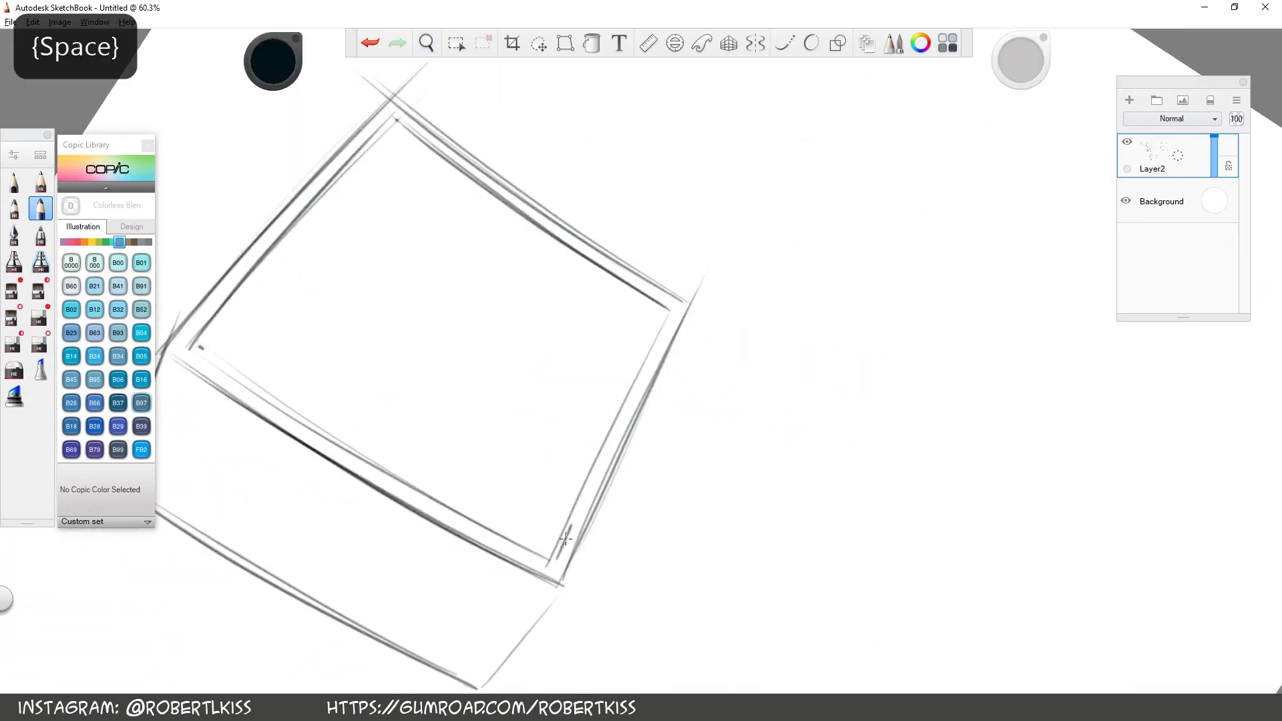
key("space")
left_click_drag(467, 414, 609, 440)
mouse_move(281, 487)
left_mouse_down()
mouse_move(513, 175)
mouse_move(479, 241)
left_mouse_up()
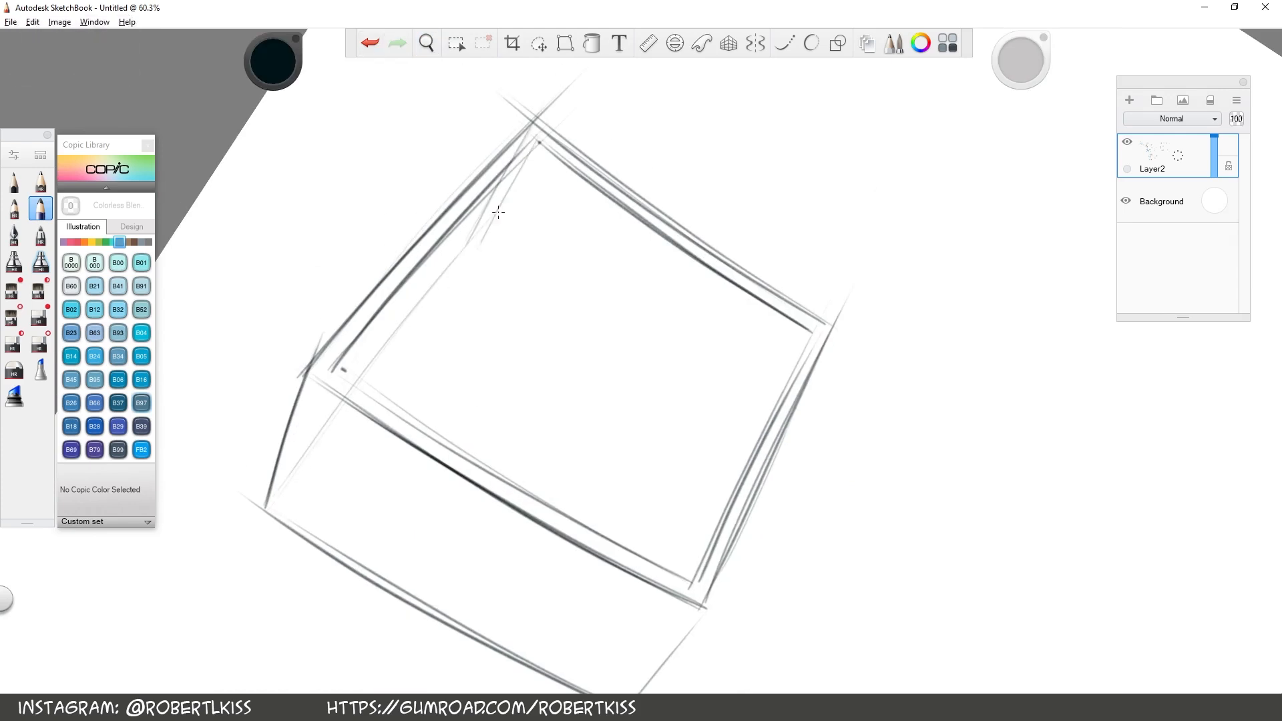
Erase the excess line inside the opening and draw the interior back edges of the box
key("s")
left_click_drag(366, 369, 493, 204)
key("s")
mouse_move(479, 243)
left_mouse_down()
mouse_move(367, 384)
mouse_move(690, 174)
left_mouse_up()
key("space")
left_click_drag(667, 167, 640, 485)
left_click_drag(671, 143, 640, 488)
Draw the receding interior edges of the box and darken the opening's long vertical edge
key("space")
left_click_drag(748, 511, 816, 424)
left_click_drag(577, 506, 806, 345)
left_click_drag(580, 498, 713, 397)
key("space")
left_click_drag(916, 231, 848, 494)
left_click_drag(473, 160, 412, 582)
left_click_drag(473, 155, 414, 535)
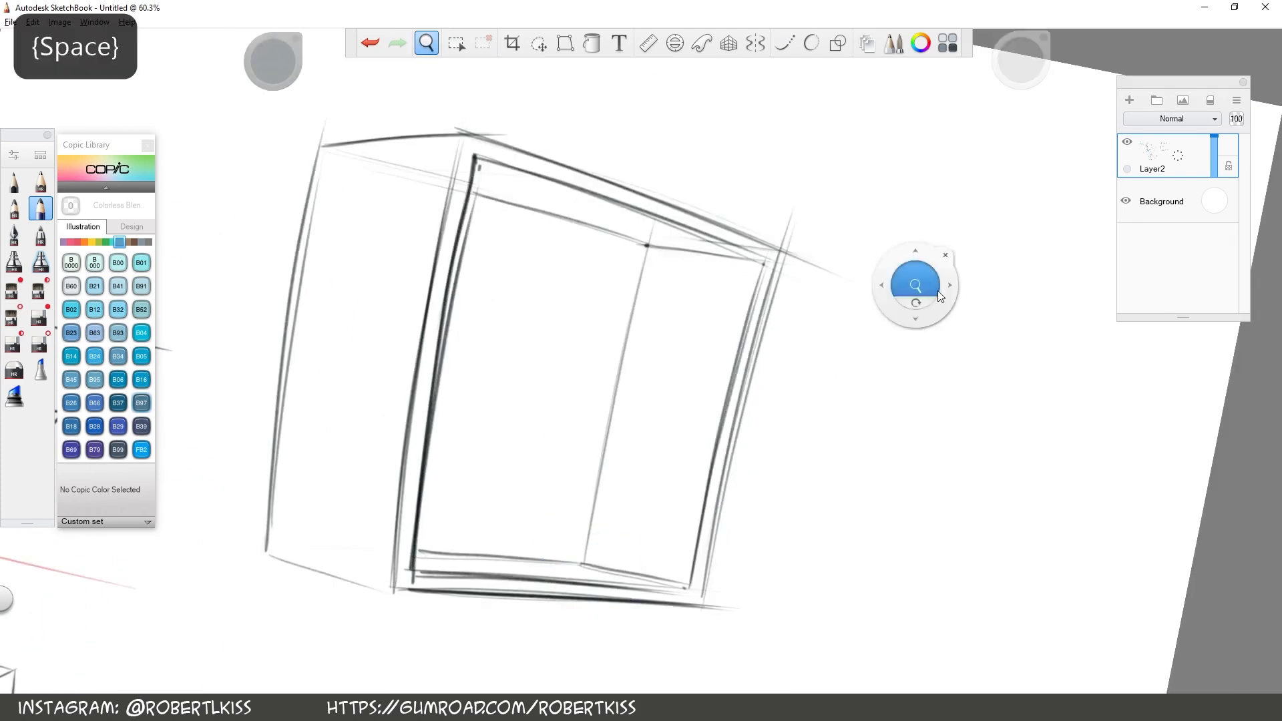
Strengthen the upper edge of the box with a redrawn stroke
key("space")
left_click_drag(702, 481, 715, 403)
left_click_drag(436, 232, 842, 110)
key("ctrl+z")
left_click_drag(444, 234, 704, 175)
key("space")
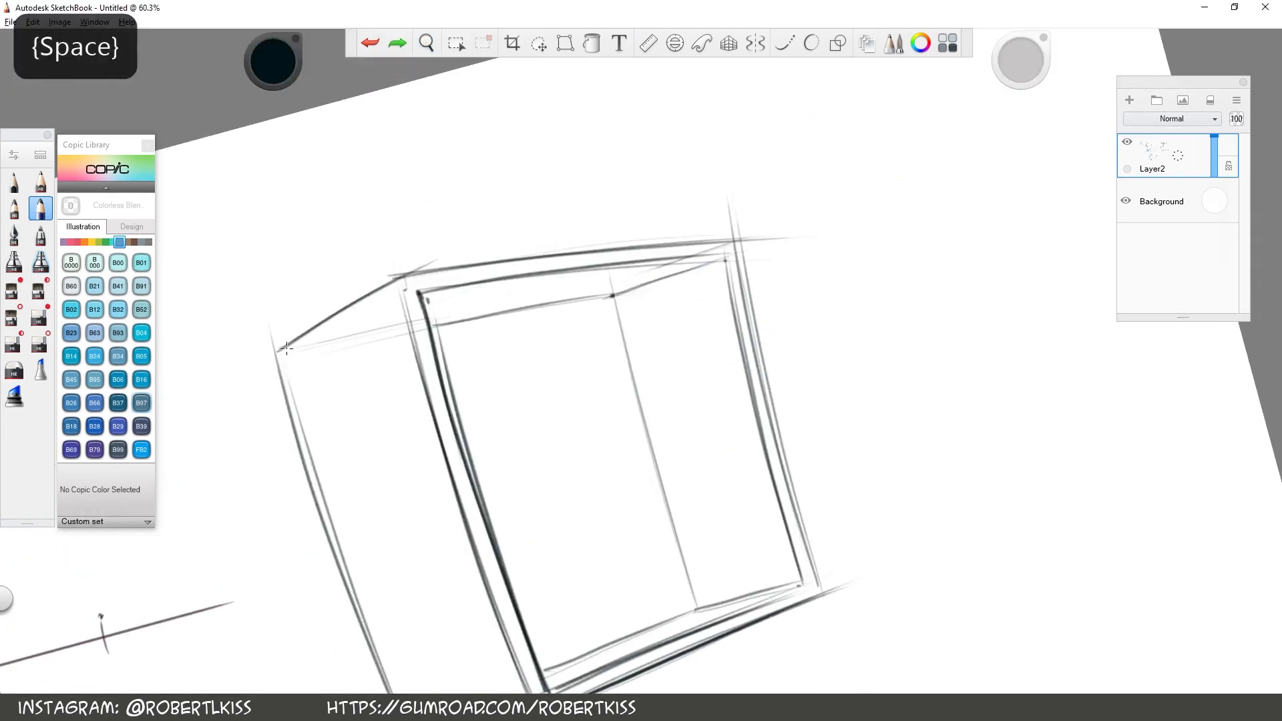
Sketch the far edge of a raised lid above the box, with its thickness marked at the corner
key("space")
left_click_drag(904, 343, 904, 84)
left_click_drag(515, 250, 844, 100)
key("ctrl+z")
key("space")
mouse_move(674, 214)
left_mouse_down()
mouse_move(537, 278)
mouse_move(705, 147)
left_mouse_up()
mouse_move(377, 314)
left_mouse_down()
mouse_move(751, 125)
mouse_move(695, 137)
left_mouse_up()
left_click(691, 154)
left_click(370, 42)
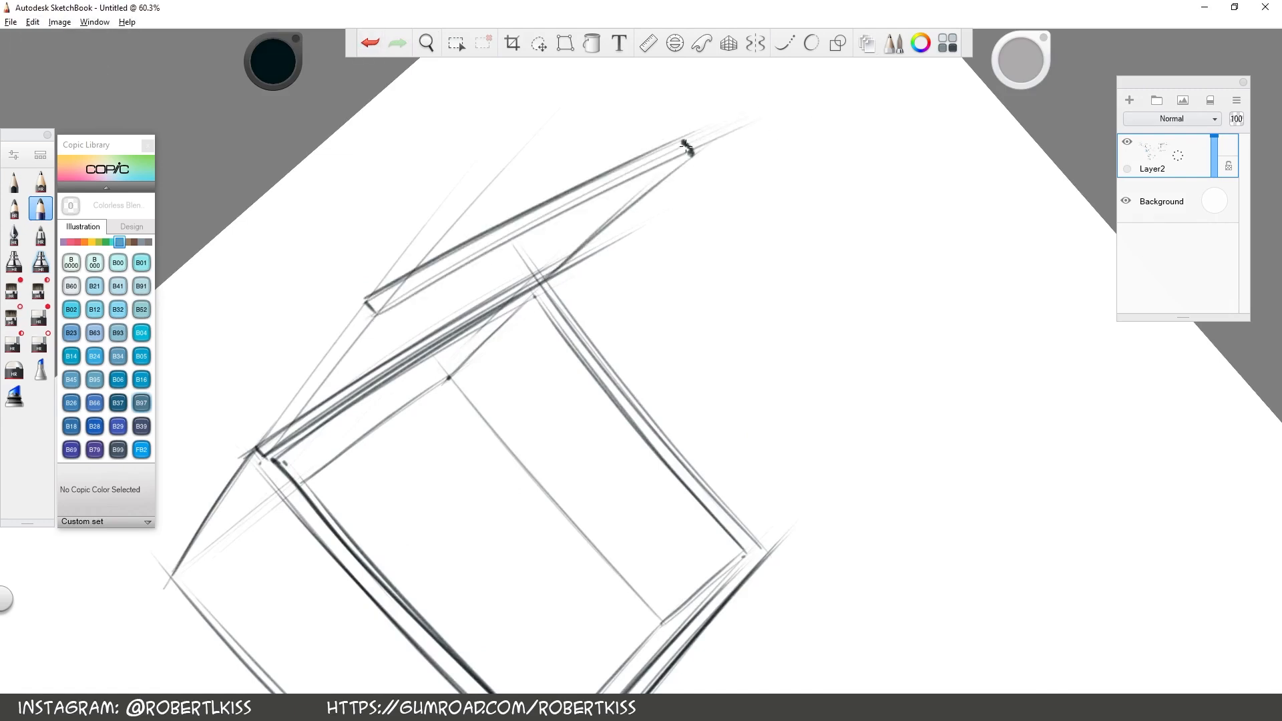
Connect the raised lid to the box with side edges, erase the overlap and darken the hinge edge
left_click_drag(543, 278, 728, 120)
left_click_drag(259, 447, 400, 262)
key("s")
mouse_move(269, 439)
left_mouse_down()
mouse_move(536, 271)
mouse_move(338, 338)
left_mouse_up()
key("s")
mouse_move(258, 446)
left_mouse_down()
mouse_move(269, 455)
mouse_move(532, 311)
left_mouse_up()
key("space")
left_click_drag(517, 460, 517, 263)
left_click_drag(460, 641, 596, 540)
Erase stray lines on the lid and darken the side edge running up from the hinge corner
key("space")
mouse_move(504, 280)
left_mouse_down()
mouse_move(489, 258)
mouse_move(604, 434)
left_mouse_up()
key("space")
left_click_drag(825, 407, 813, 521)
key("space")
mouse_move(928, 281)
left_mouse_down()
mouse_move(866, 343)
mouse_move(801, 202)
left_mouse_up()
key("s")
left_click_drag(467, 338, 688, 234)
key("s")
left_click_drag(391, 441, 566, 234)
key("space")
Clean up construction lines around the lid and redraw its opposite side edge with two strokes
left_click_drag(813, 141, 915, 301)
key("ctrl+z")
left_click_drag(668, 205, 670, 217)
key("space")
left_click_drag(900, 350, 737, 123)
key("s")
mouse_move(579, 347)
left_mouse_down()
mouse_move(653, 224)
mouse_move(631, 235)
left_mouse_up()
key("s")
left_click_drag(579, 349, 671, 138)
key("ctrl+z")
mouse_move(527, 271)
left_mouse_down()
mouse_move(705, 109)
mouse_move(719, 79)
left_mouse_up()
left_click_drag(512, 270, 705, 80)
Erase the overshoot at the lid's outer corner and darken its long edge, undoing the last stroke
key("space")
left_click_drag(884, 183, 938, 454)
key("s")
left_click_drag(892, 284, 935, 308)
key("space")
left_click_drag(975, 401, 915, 220)
left_click_drag(444, 434, 793, 175)
key("space")
mouse_move(733, 374)
left_mouse_down()
mouse_move(821, 259)
mouse_move(806, 329)
mouse_move(818, 267)
left_mouse_up()
left_click_drag(424, 330, 808, 115)
key("ctrl+z")
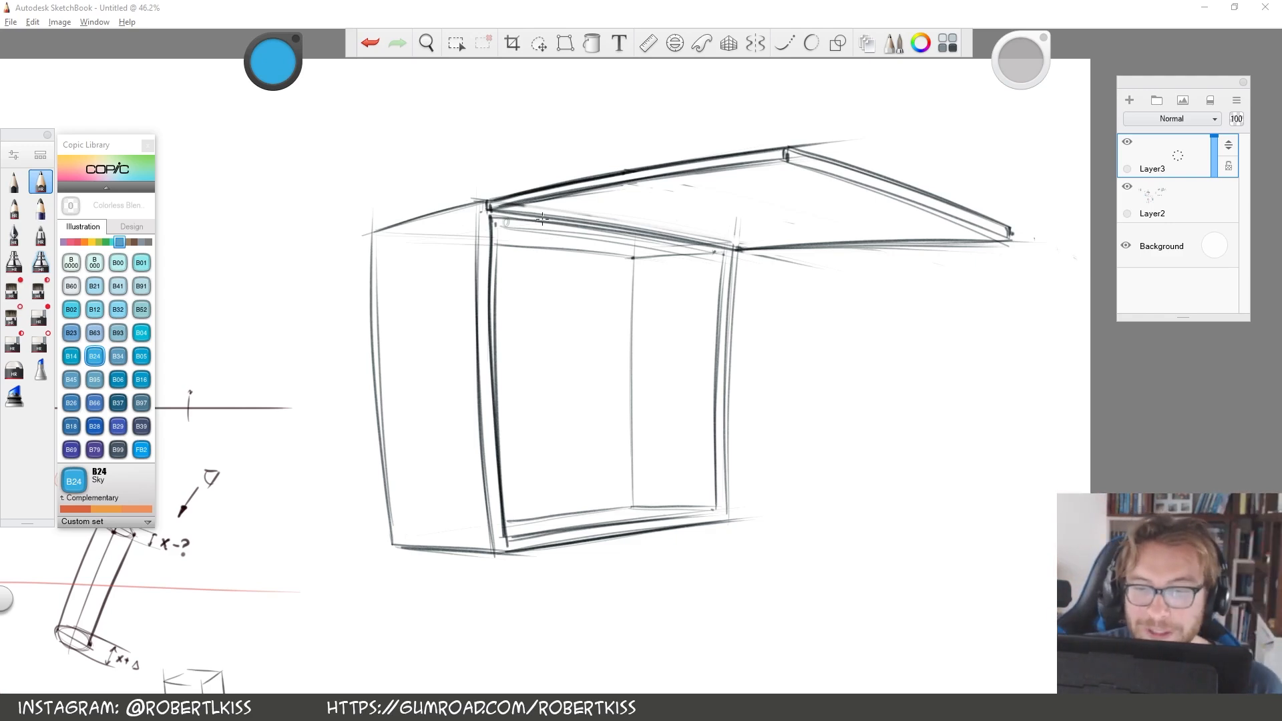
Draw a B24 Sky blue axis line on Layer3 along the box's top front edge beneath the lid
key("space")
left_click_drag(574, 260, 621, 381)
key("space")
left_click_drag(933, 376, 944, 383)
key("space")
left_click_drag(748, 406, 794, 398)
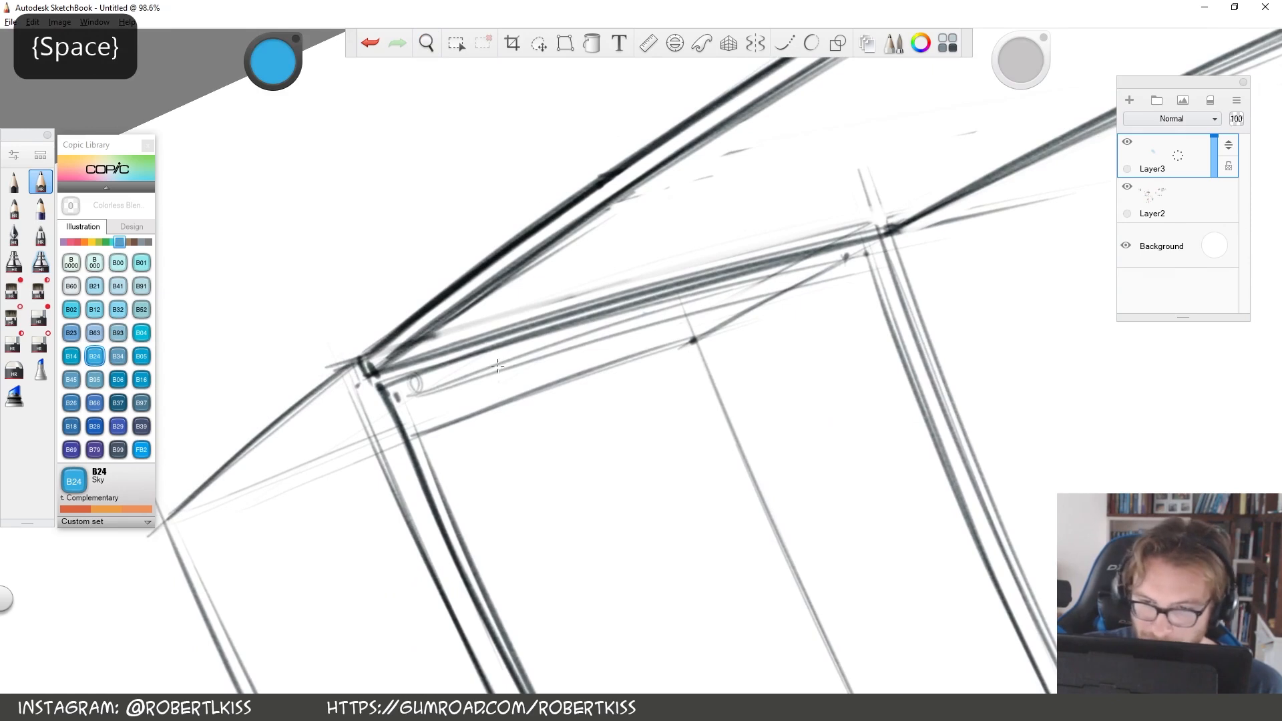
mouse_move(413, 372)
left_mouse_down()
mouse_move(881, 244)
mouse_move(461, 361)
mouse_move(994, 234)
left_mouse_up()
left_click(364, 48)
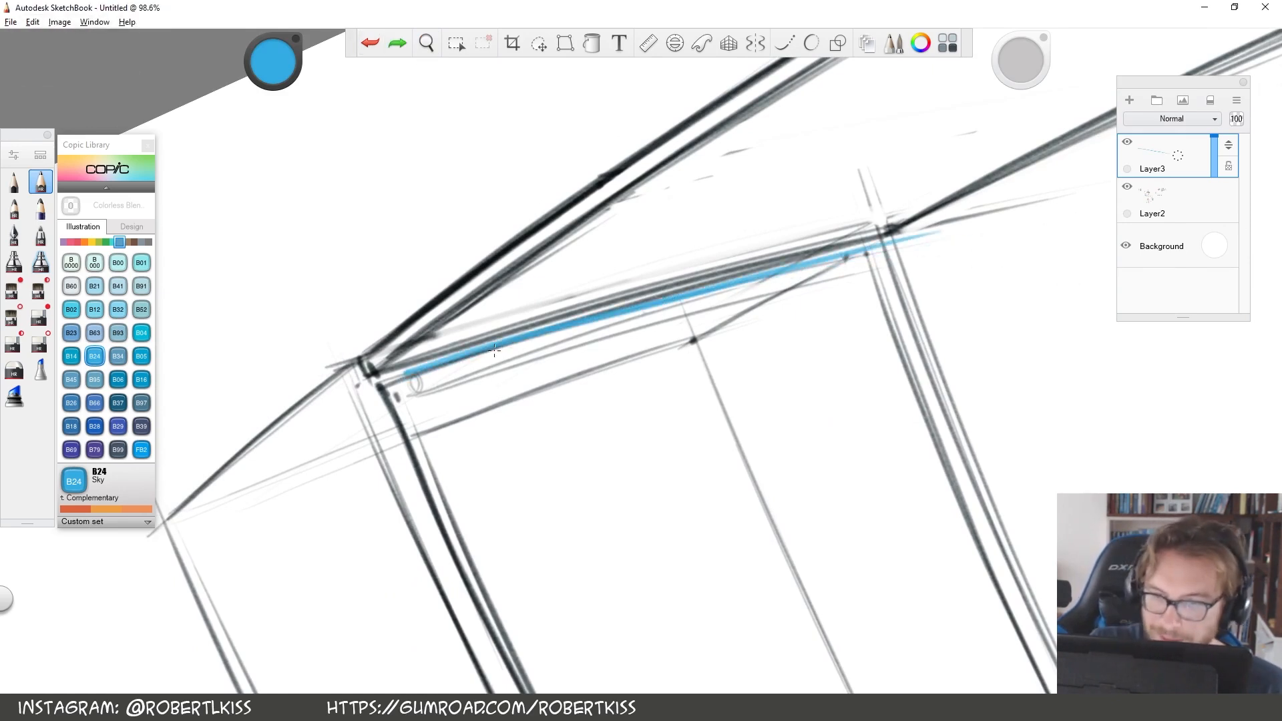
key("space")
left_click_drag(935, 338, 935, 338)
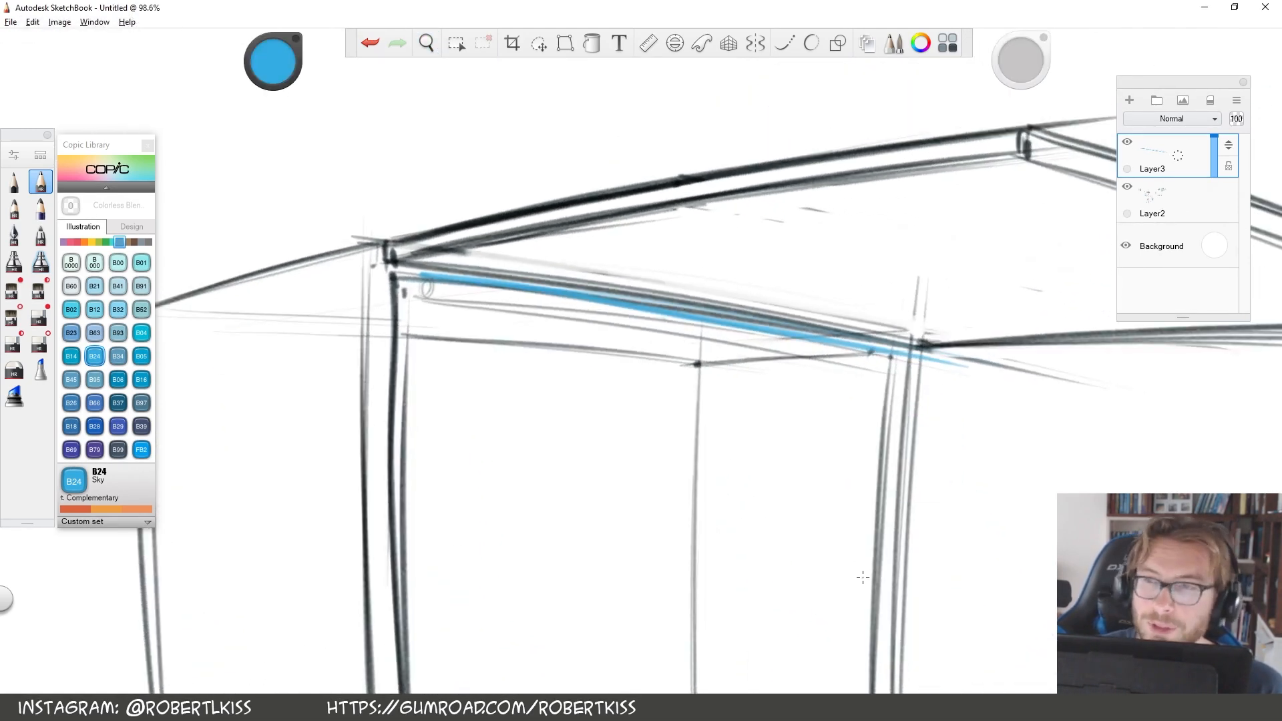
Draw a blue upright rectangle with a horizontal centre line above the box as a flat hinge diagram
key("space")
left_click_drag(746, 340, 872, 283)
left_click_drag(490, 374, 728, 587)
key("space")
left_click_drag(904, 266, 899, 285)
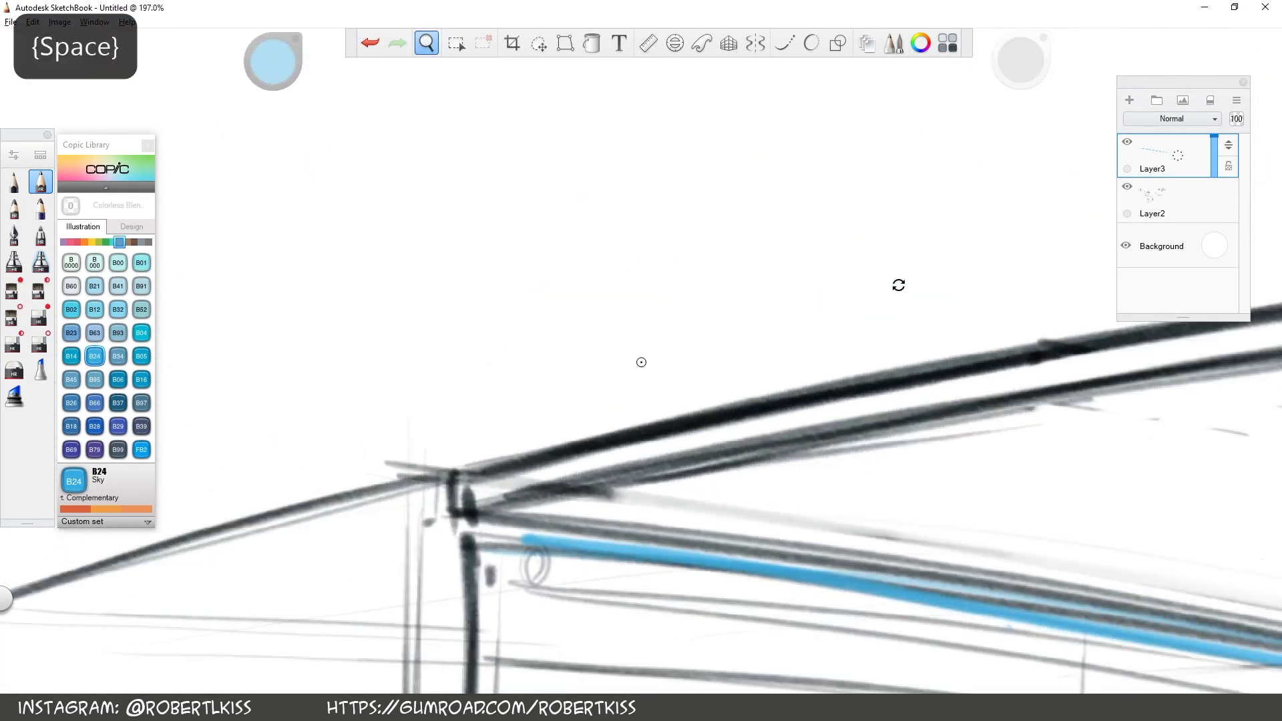
left_click_drag(493, 124, 493, 338)
left_click_drag(598, 118, 599, 358)
left_click_drag(490, 342, 604, 341)
left_click_drag(493, 118, 599, 119)
left_click_drag(441, 227, 693, 227)
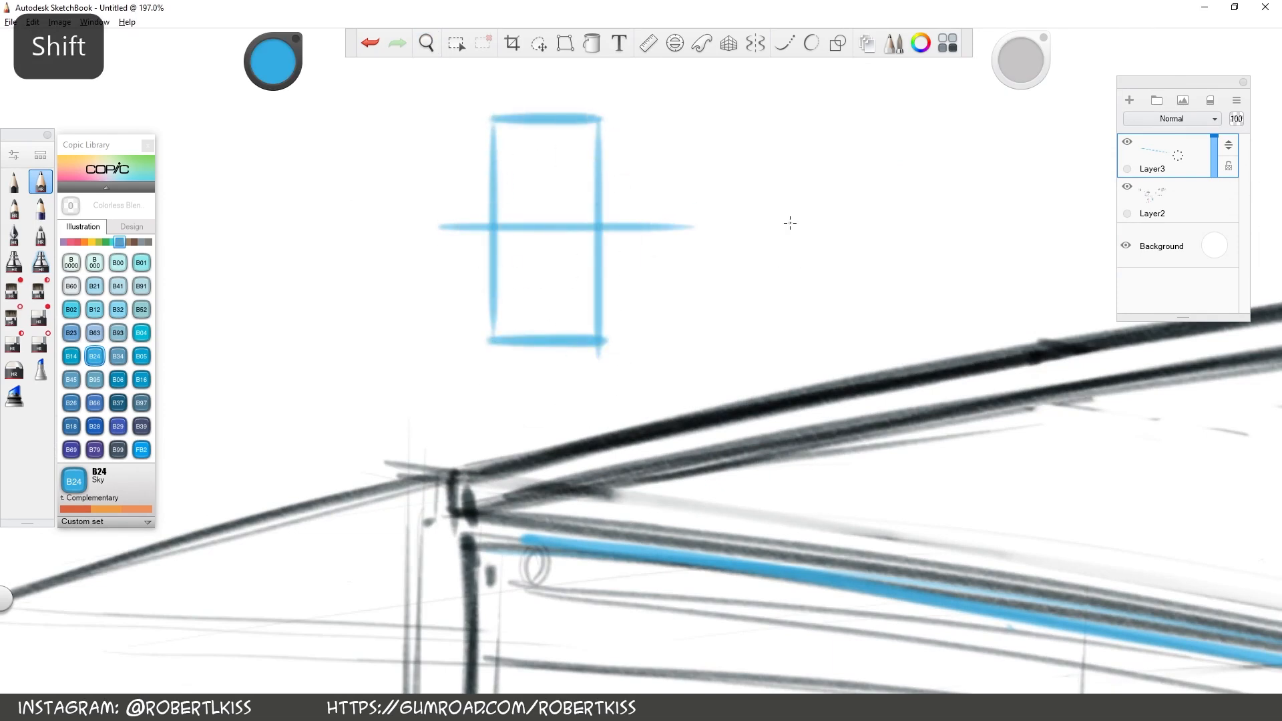
Outline a narrow knuckle band around the centre line of the flat hinge diagram
left_click_drag(488, 241, 593, 245)
left_click_drag(482, 209, 603, 206)
left_click_drag(603, 204, 603, 246)
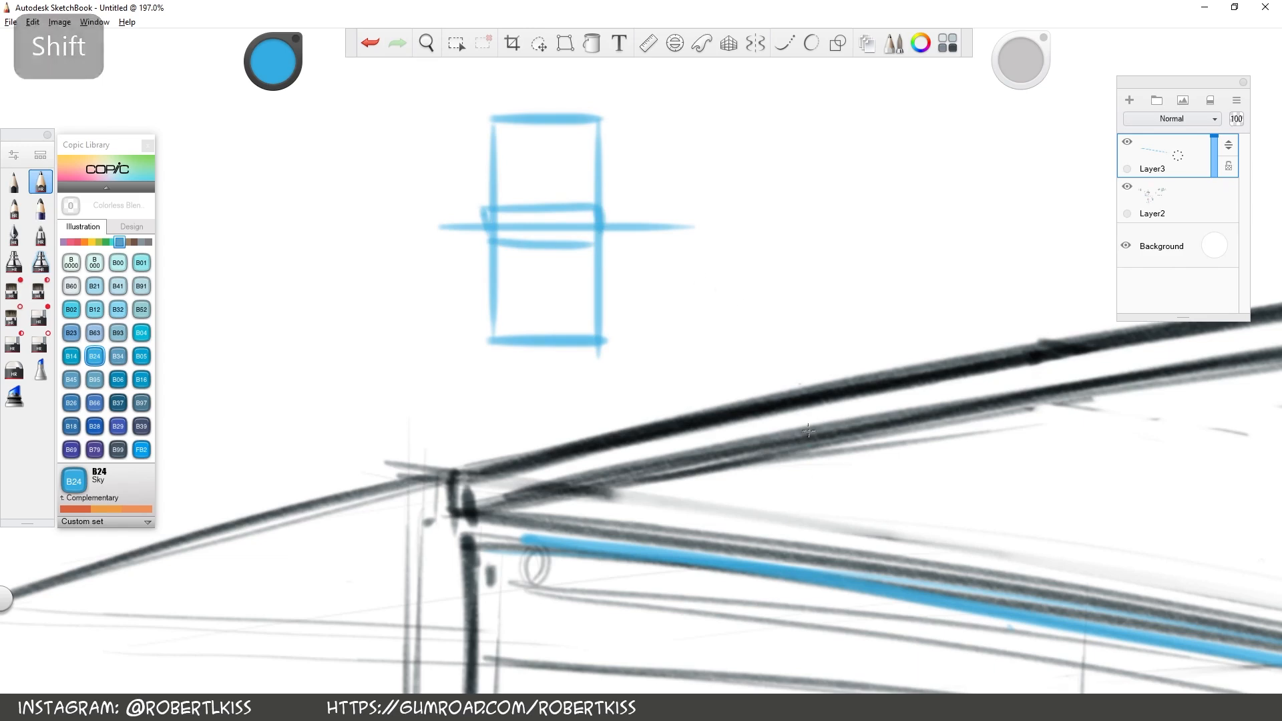
key("space")
left_click_drag(778, 536, 855, 347)
left_click_drag(618, 396, 964, 301)
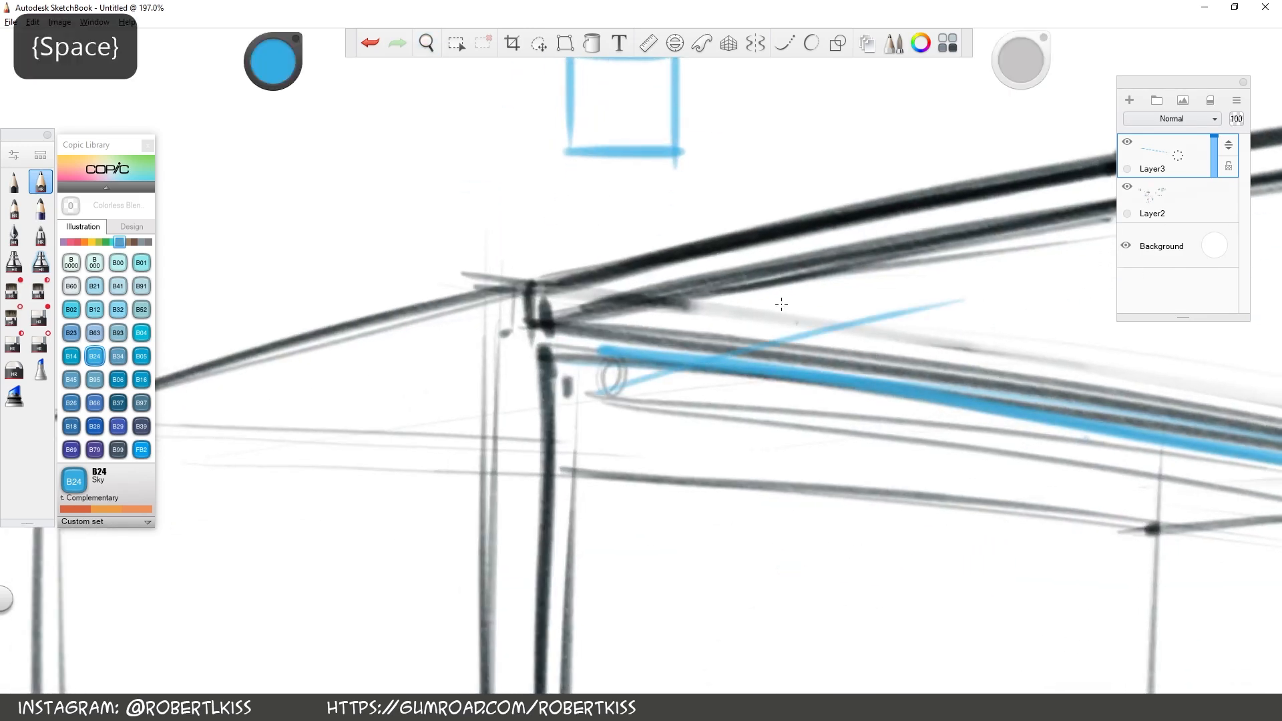
left_click(371, 44)
Draw the left hinge plate in blue perspective lines across the axis, closing both of its ends
key("space")
left_click_drag(1045, 379, 985, 268)
left_click_drag(879, 305, 635, 355)
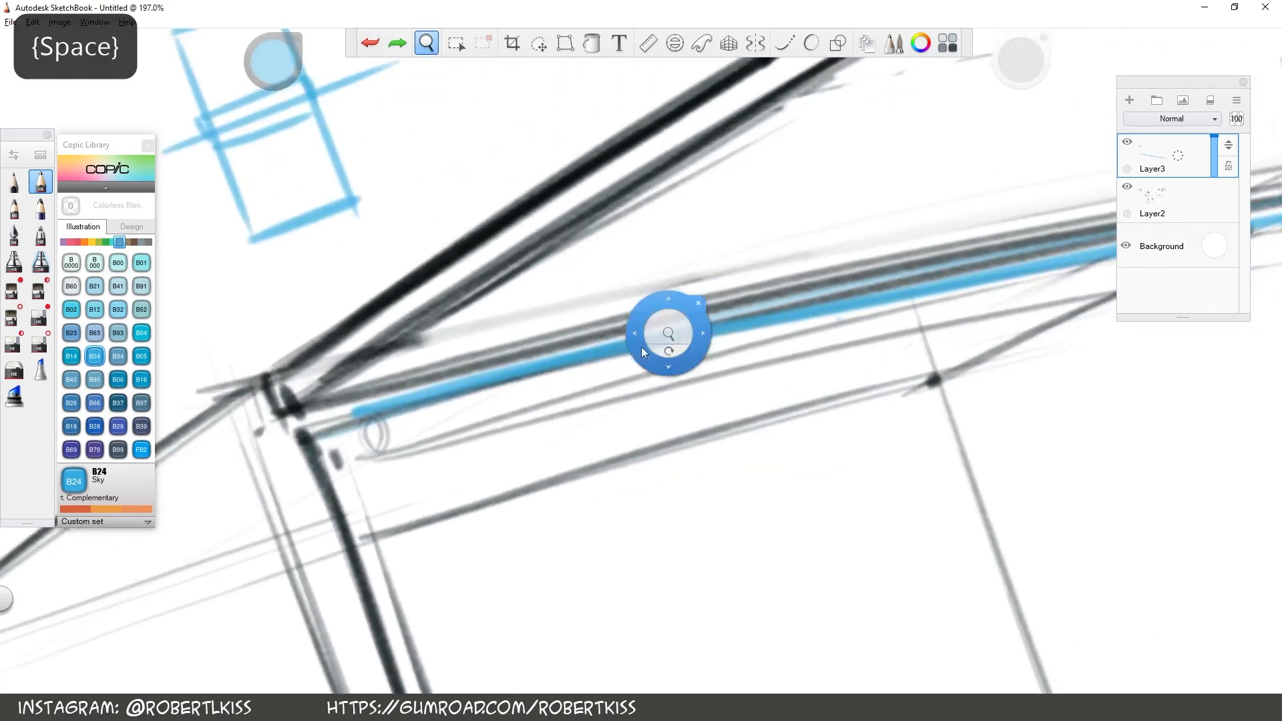
left_click_drag(525, 341, 675, 243)
left_click_drag(475, 428, 813, 232)
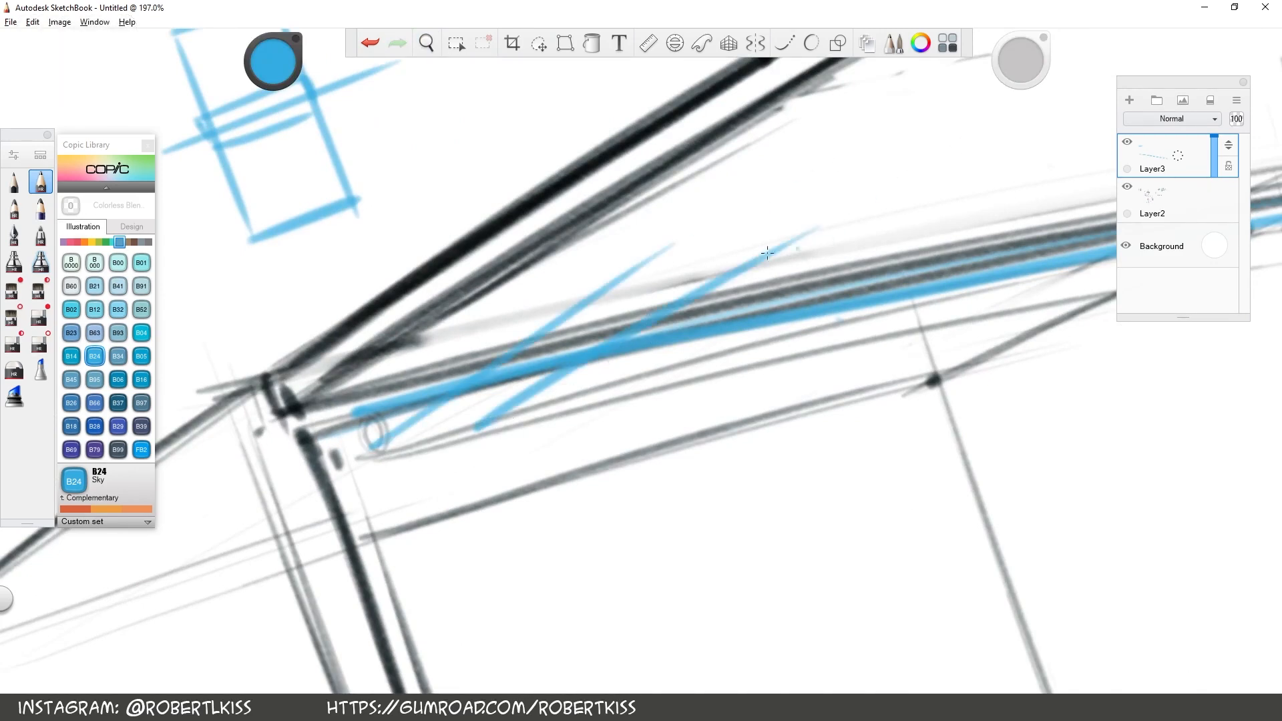
left_click_drag(610, 283, 710, 260)
left_click_drag(378, 448, 484, 420)
Draw a second blue hinge plate in perspective across the right end of the axis
key("space")
left_click_drag(881, 379, 540, 442)
key("space")
left_click_drag(876, 341, 709, 423)
left_click_drag(533, 439, 828, 300)
mouse_move(466, 445)
left_mouse_down()
mouse_move(735, 294)
mouse_move(802, 290)
mouse_move(541, 437)
mouse_move(595, 424)
left_mouse_up()
Add two short blue cross lines over the axis to divide the left hinge into knuckles, undoing the surplus stroke
key("space")
mouse_move(120, 669)
left_mouse_down()
mouse_move(370, 547)
mouse_move(493, 506)
left_mouse_up()
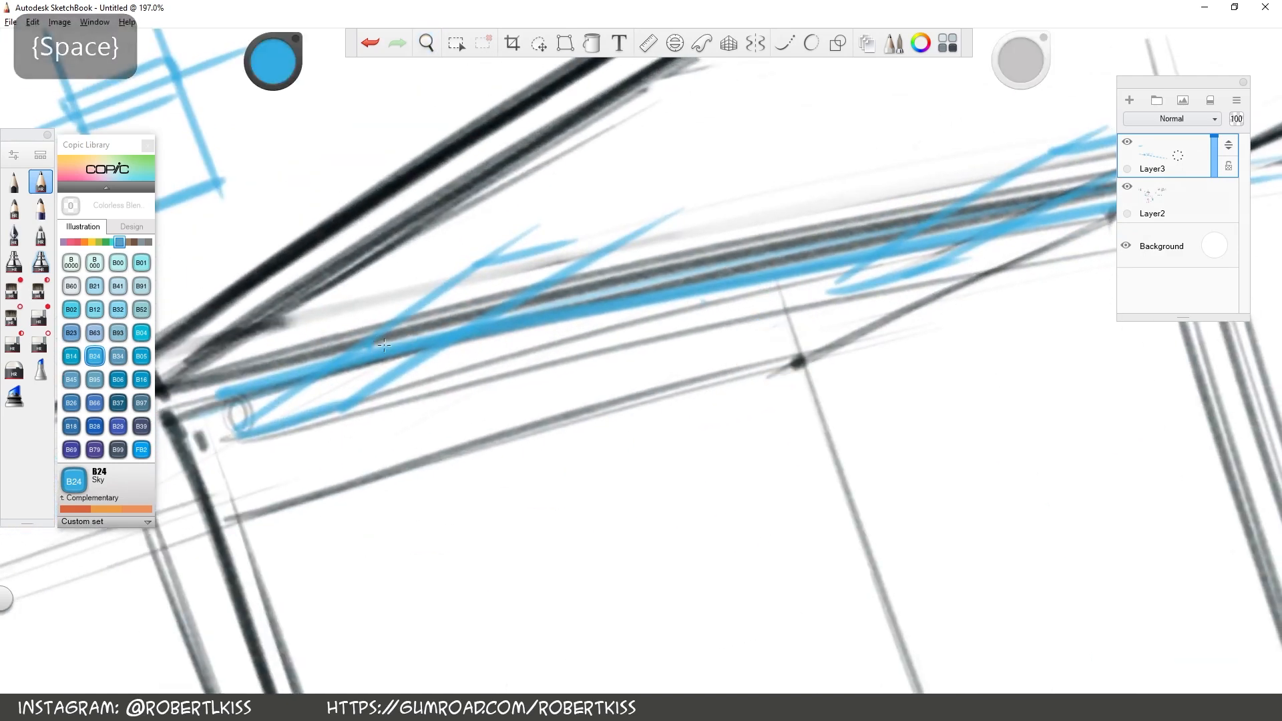
left_click_drag(361, 314, 420, 439)
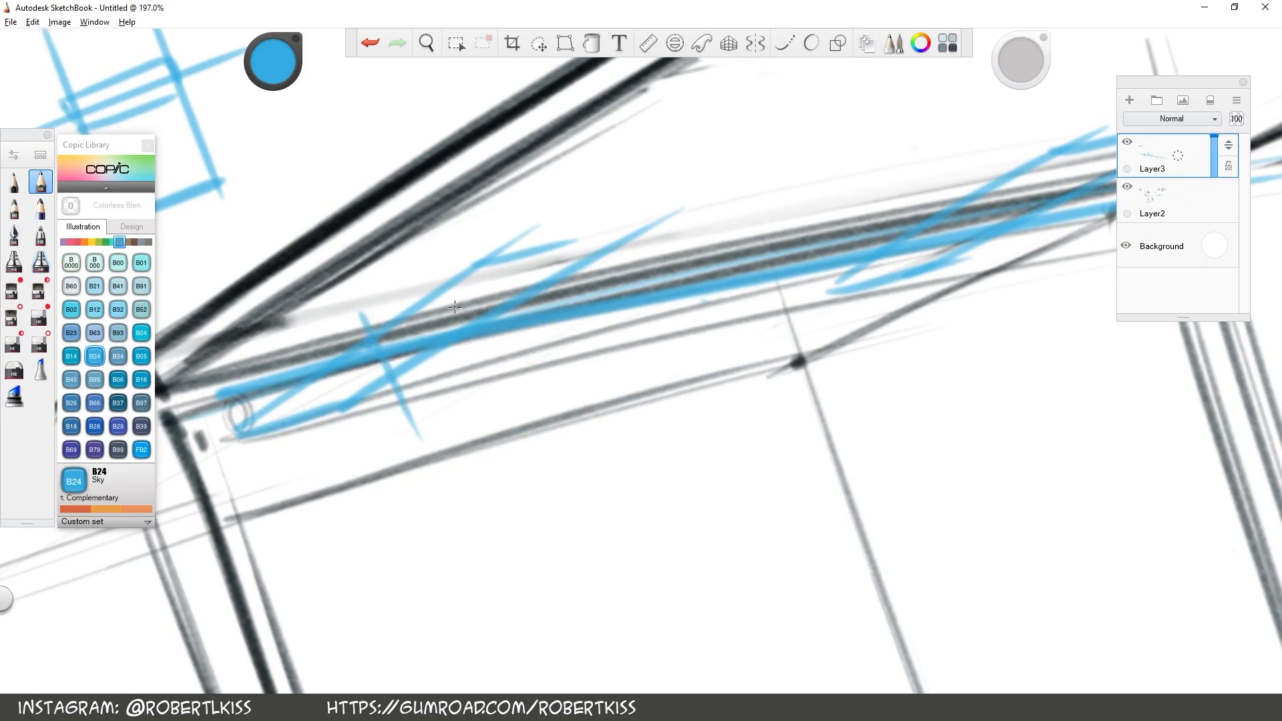
key("space")
left_click_drag(1081, 482, 761, 515)
left_click_drag(611, 227, 643, 327)
left_click_drag(721, 212, 754, 339)
key("space")
left_click_drag(766, 388, 643, 435)
key("space")
left_click_drag(727, 339, 786, 343)
key("space")
left_click(369, 45)
left_click(370, 46)
Lower the opacity of Layer2 to 19 to fade the box sketch, and make Layer3 active again
key("space")
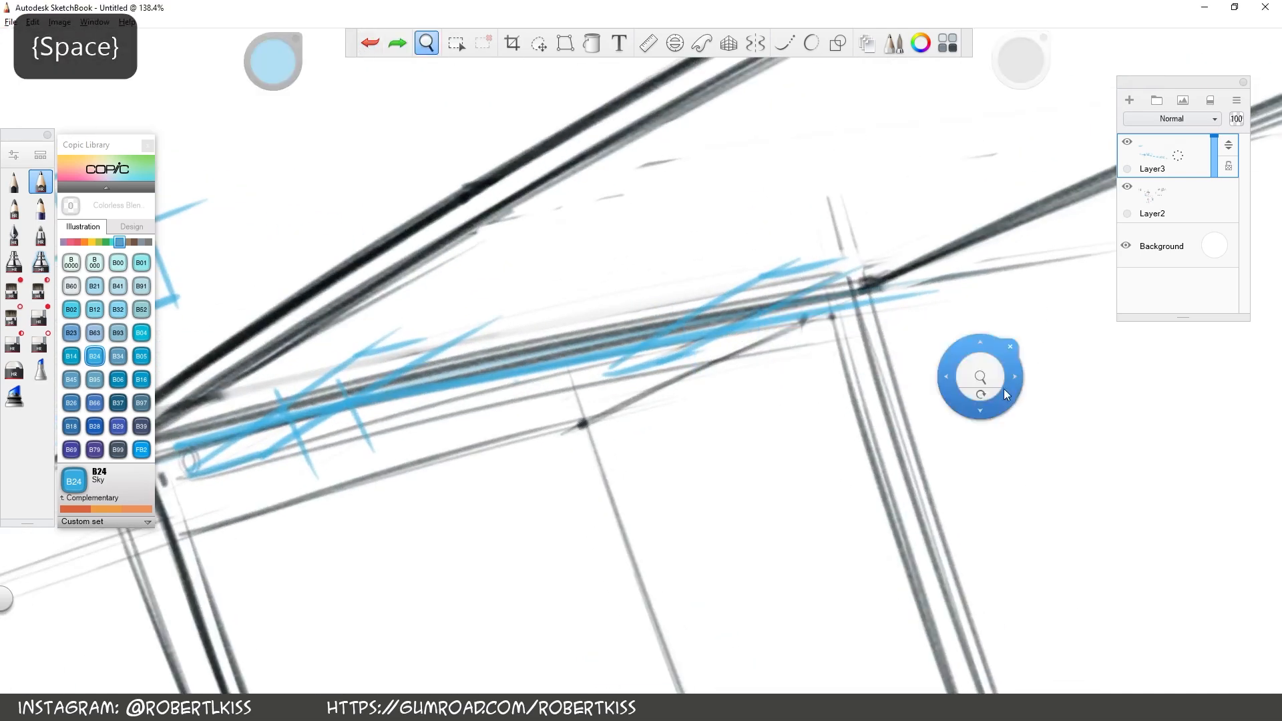
left_click_drag(1006, 394, 982, 398)
left_click(1180, 204)
left_click_drag(1215, 214, 1212, 210)
key("s")
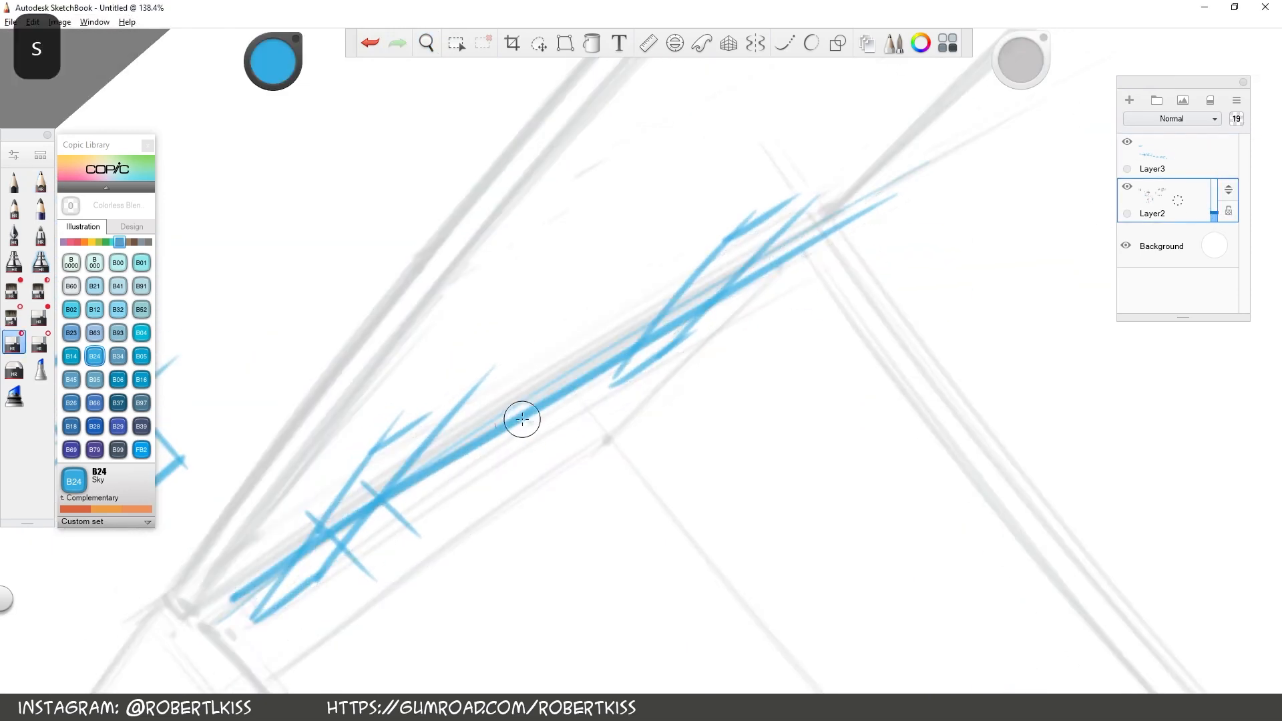
left_click(374, 50)
left_click(1180, 160)
left_click_drag(704, 269, 755, 215)
mouse_move(609, 357)
left_mouse_down()
mouse_move(438, 463)
mouse_move(926, 172)
left_mouse_up()
key("s")
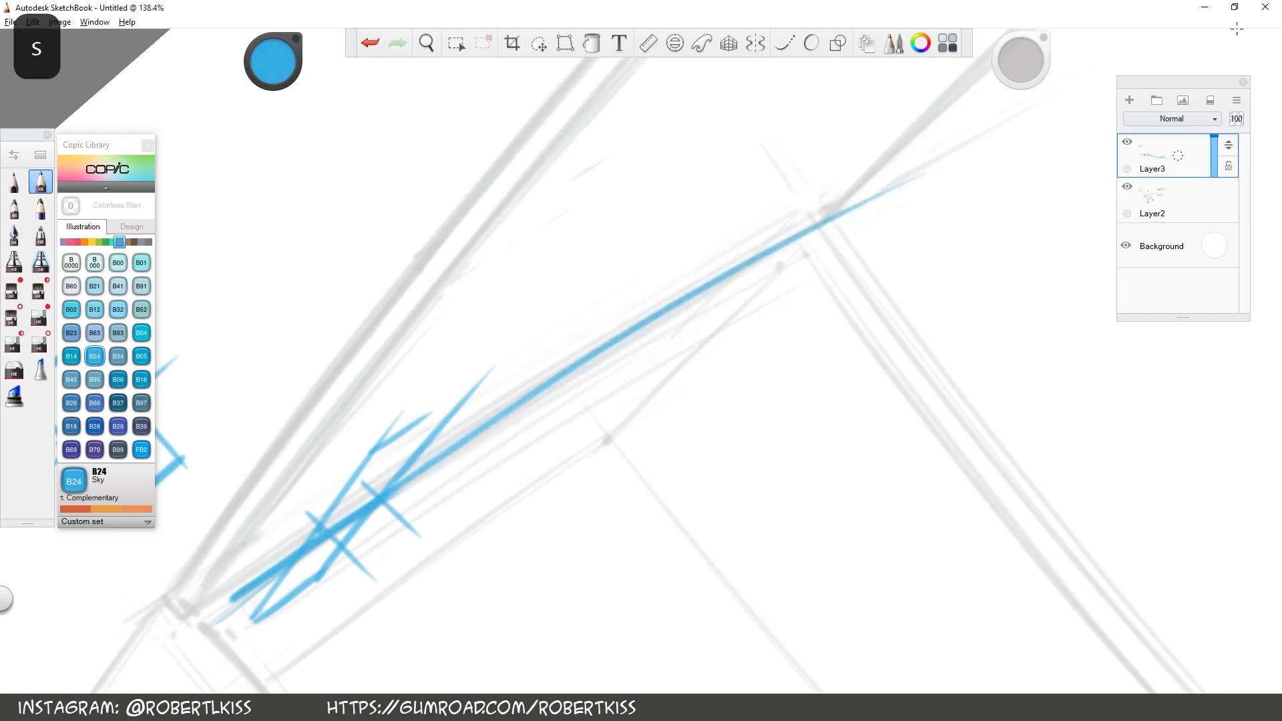
left_click(370, 43)
left_click(370, 43)
left_click(370, 42)
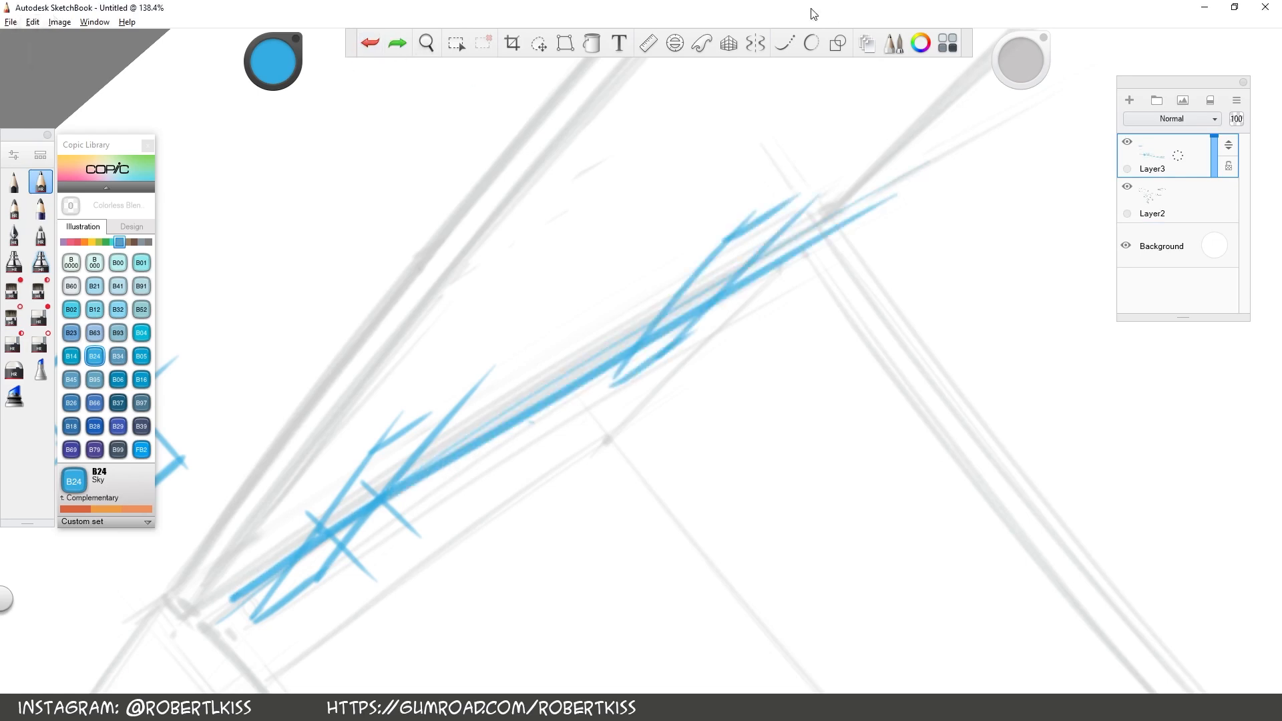
Remove the second blue hinge plate from the right end of the axis, leaving the axis line and left hinge
left_click(398, 44)
key("r")
left_click_drag(360, 143, 241, 627)
mouse_move(549, 475)
left_mouse_down()
mouse_move(828, 248)
mouse_move(813, 249)
left_mouse_up()
mouse_move(227, 602)
left_mouse_down()
mouse_move(505, 421)
mouse_move(538, 461)
left_mouse_up()
key("r")
key("space")
left_click_drag(865, 346, 959, 324)
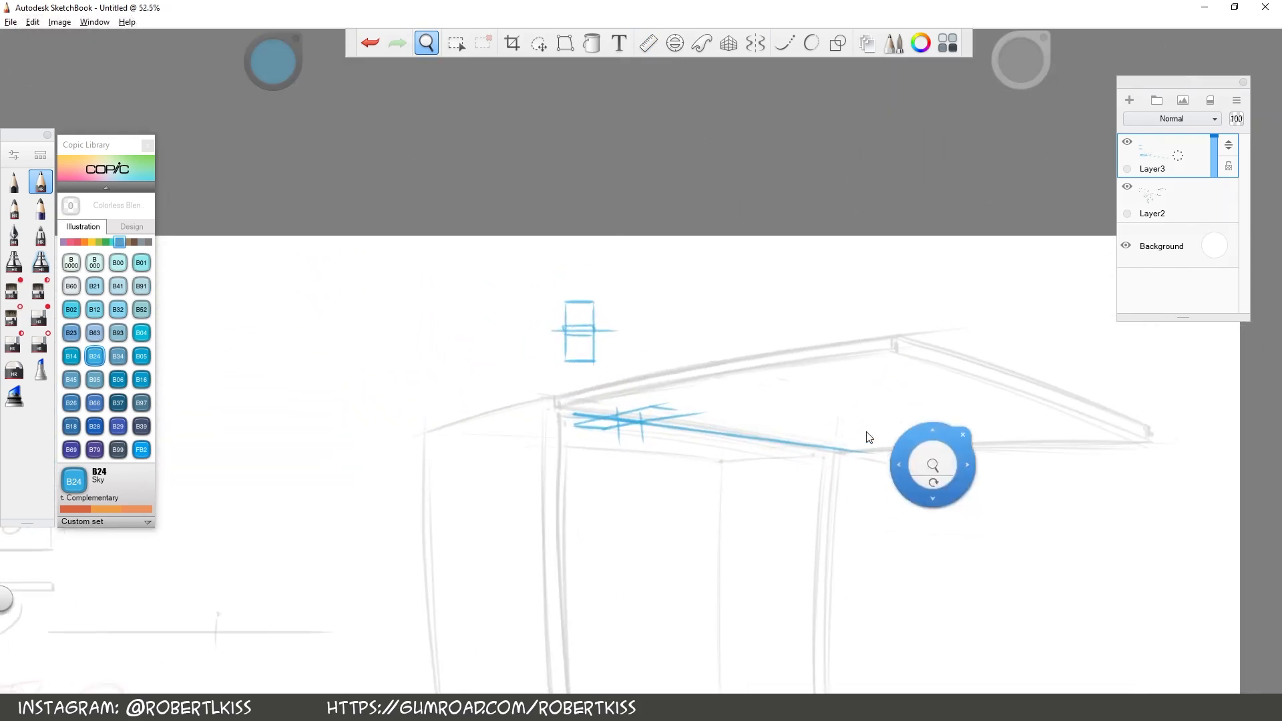
left_click_drag(781, 457, 872, 438)
Redraw the right hinge plate in blue perspective lines across the axis, close both ends, and mark screw holes on the left plate
key("v")
left_click_drag(1061, 469, 1062, 462)
mouse_move(1037, 520)
left_mouse_down()
mouse_move(1039, 490)
mouse_move(827, 404)
left_mouse_up()
key("space")
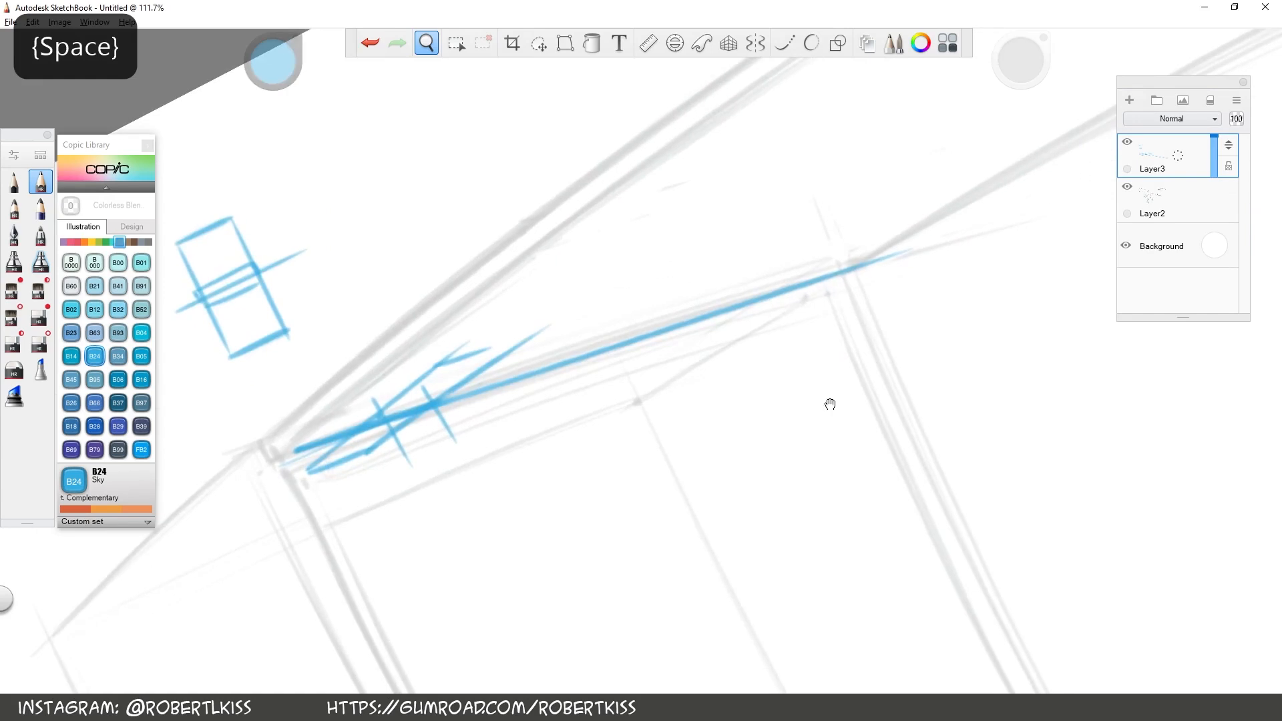
key("s")
left_click_drag(703, 340, 852, 249)
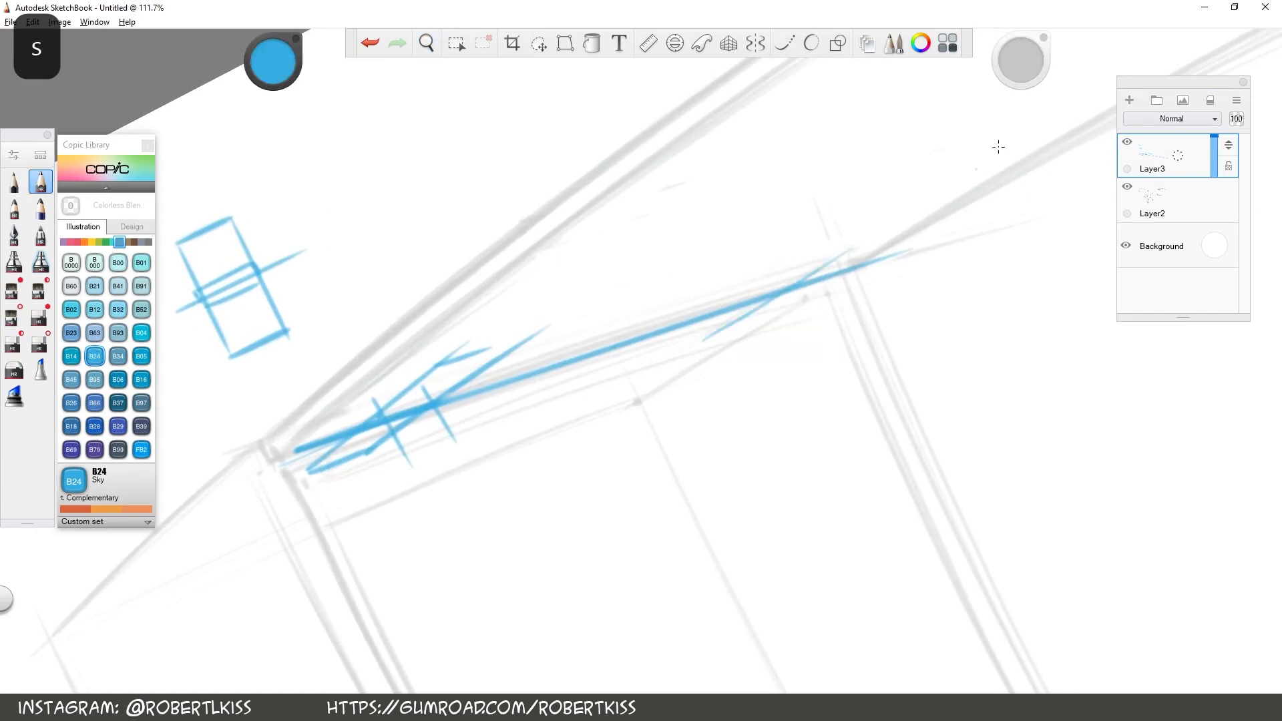
mouse_move(658, 346)
left_mouse_down()
mouse_move(793, 256)
mouse_move(829, 254)
left_mouse_up()
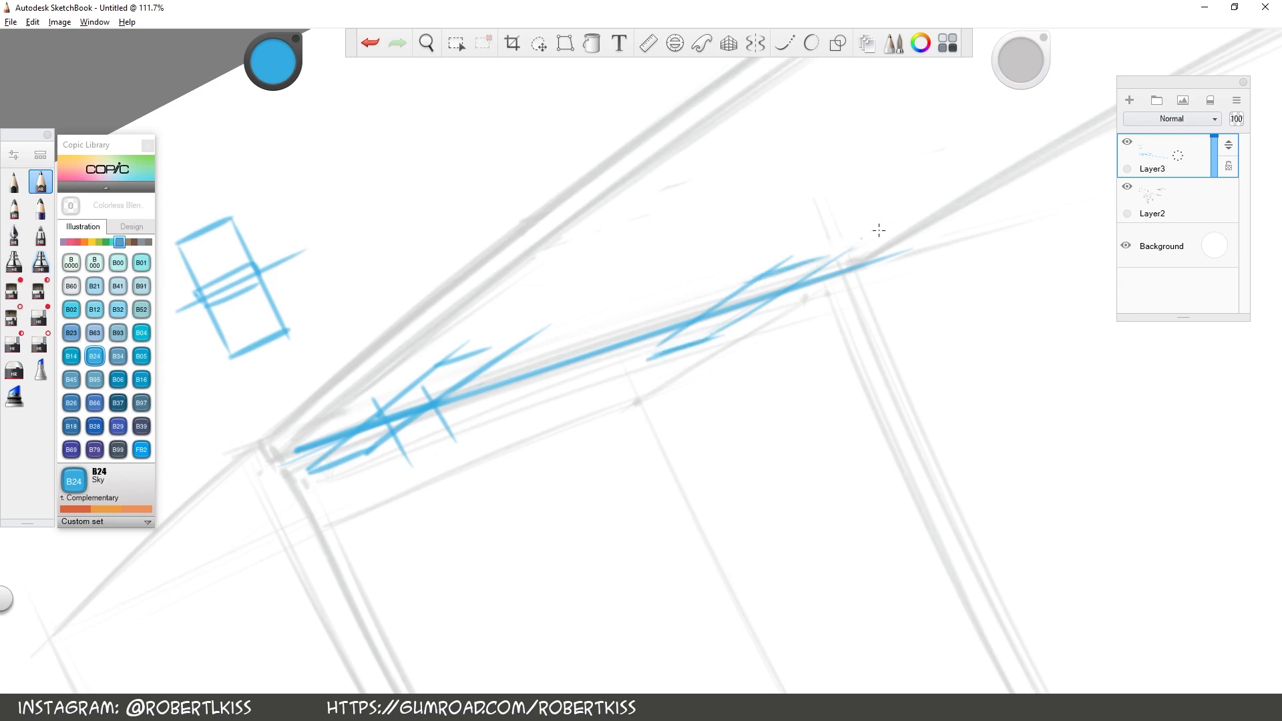
left_click_drag(705, 344, 825, 259)
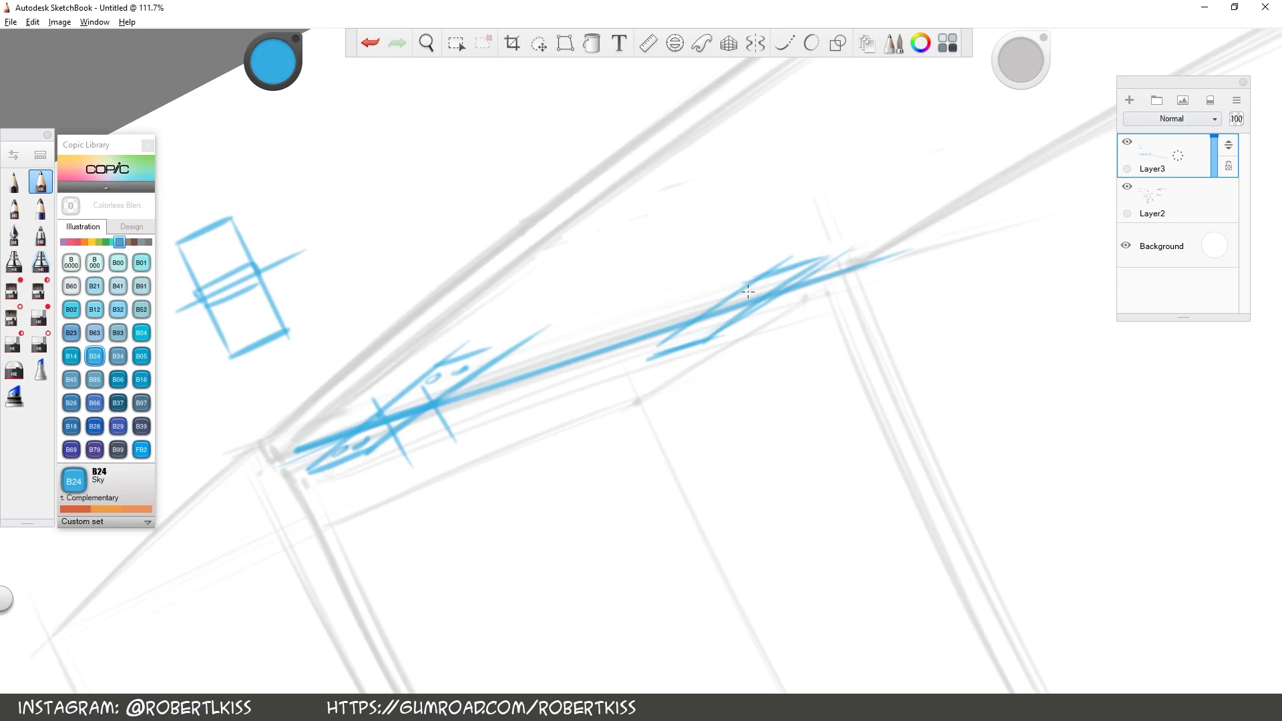
Replace the left hinge's blue cross lines with shorter ones and add two matching short cross lines to the right hinge
key("space")
left_click_drag(948, 309, 950, 311)
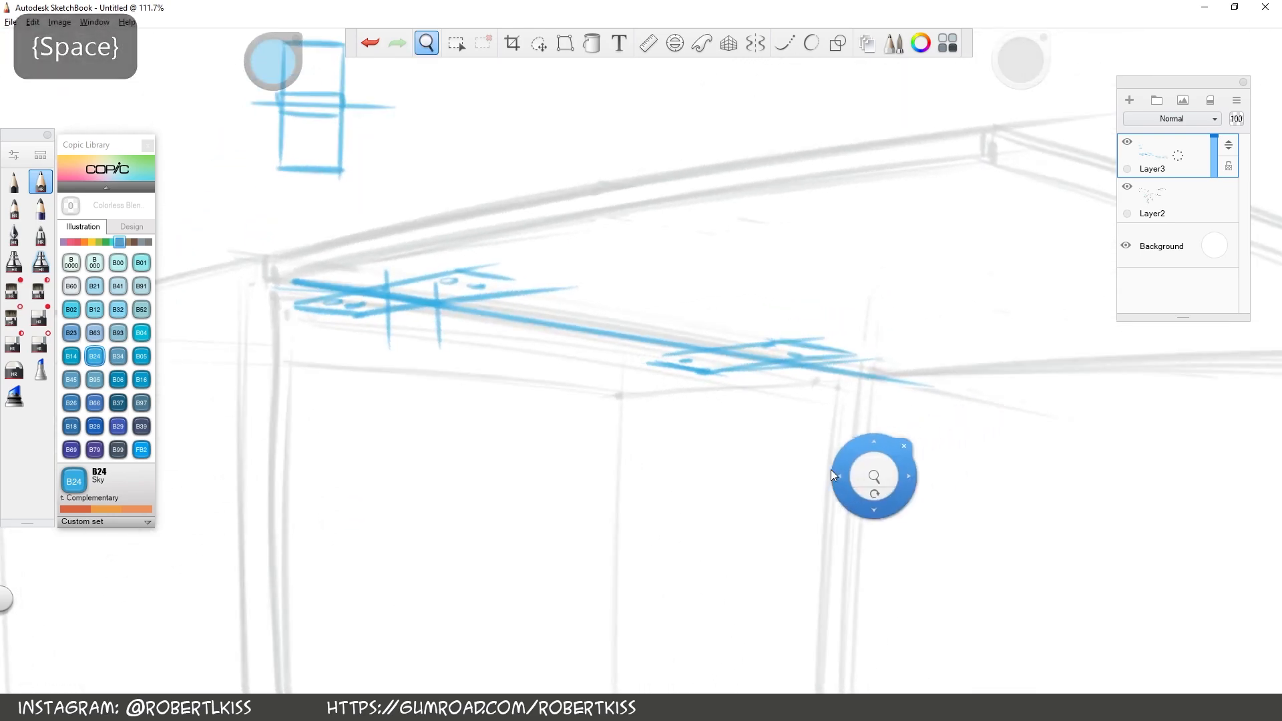
left_click_drag(816, 412, 703, 399)
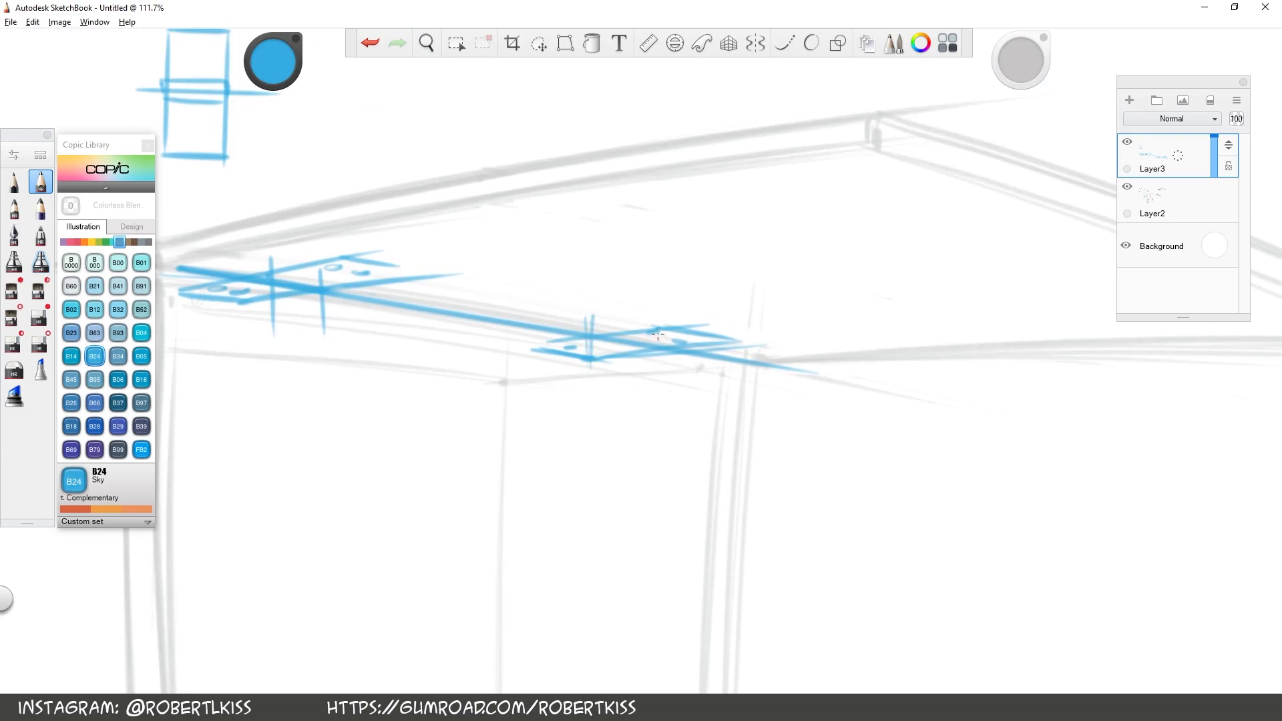
left_click(370, 47)
key("s")
left_click_drag(270, 266, 273, 266)
mouse_move(273, 310)
left_mouse_down()
mouse_move(276, 325)
mouse_move(323, 314)
left_mouse_up()
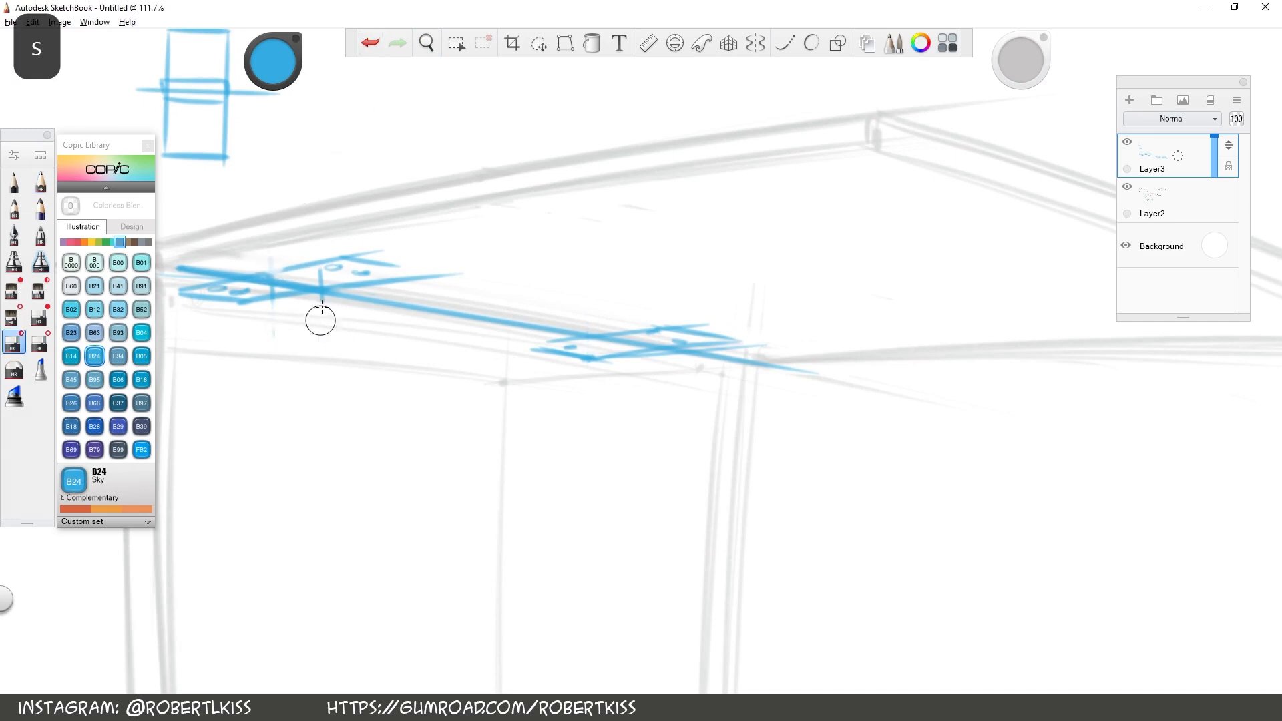
key("s")
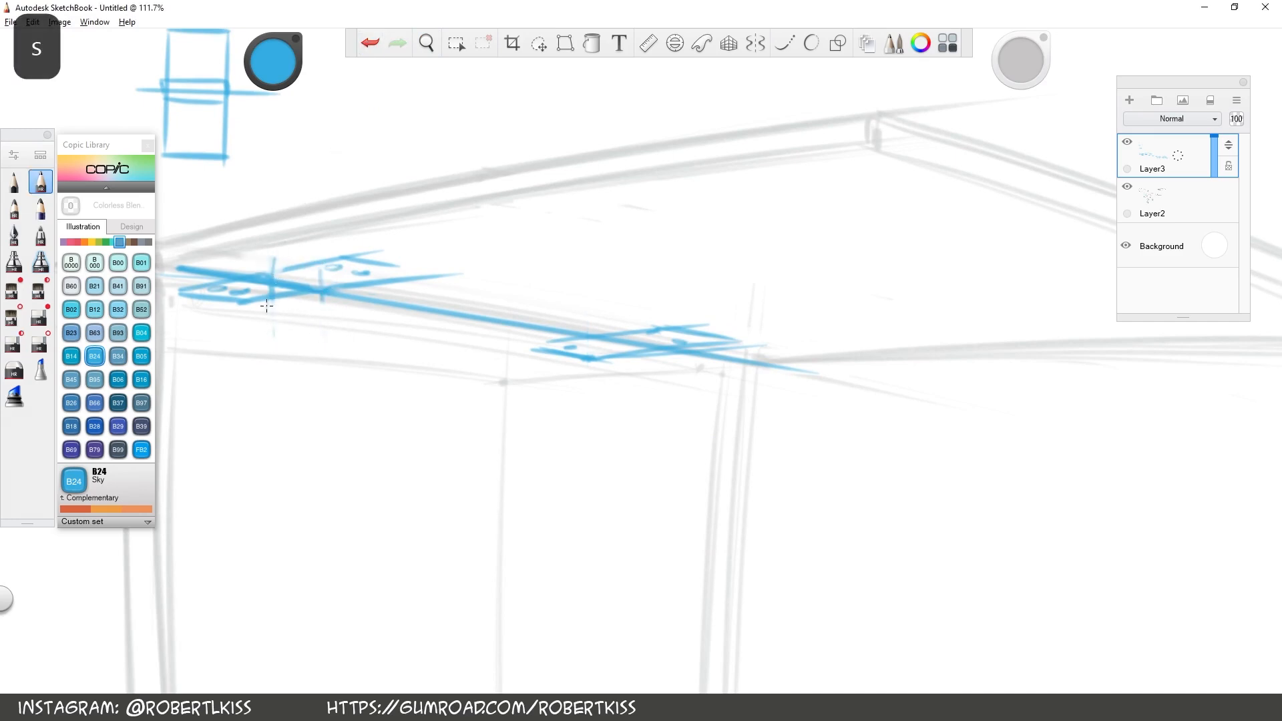
left_click_drag(328, 265, 321, 316)
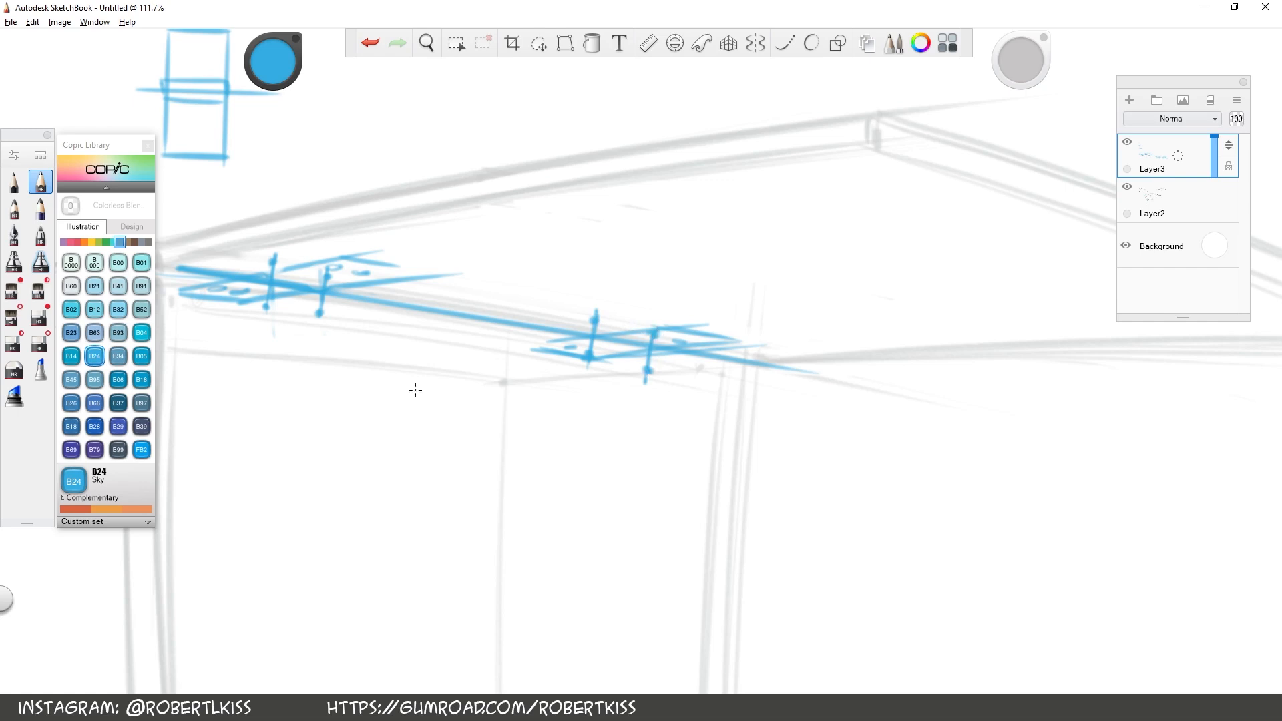
Draw a small blue square in perspective on the box's left side face, just under its top edge
key("space")
mouse_move(296, 338)
left_mouse_down()
mouse_move(338, 458)
mouse_move(434, 478)
mouse_move(450, 205)
left_mouse_up()
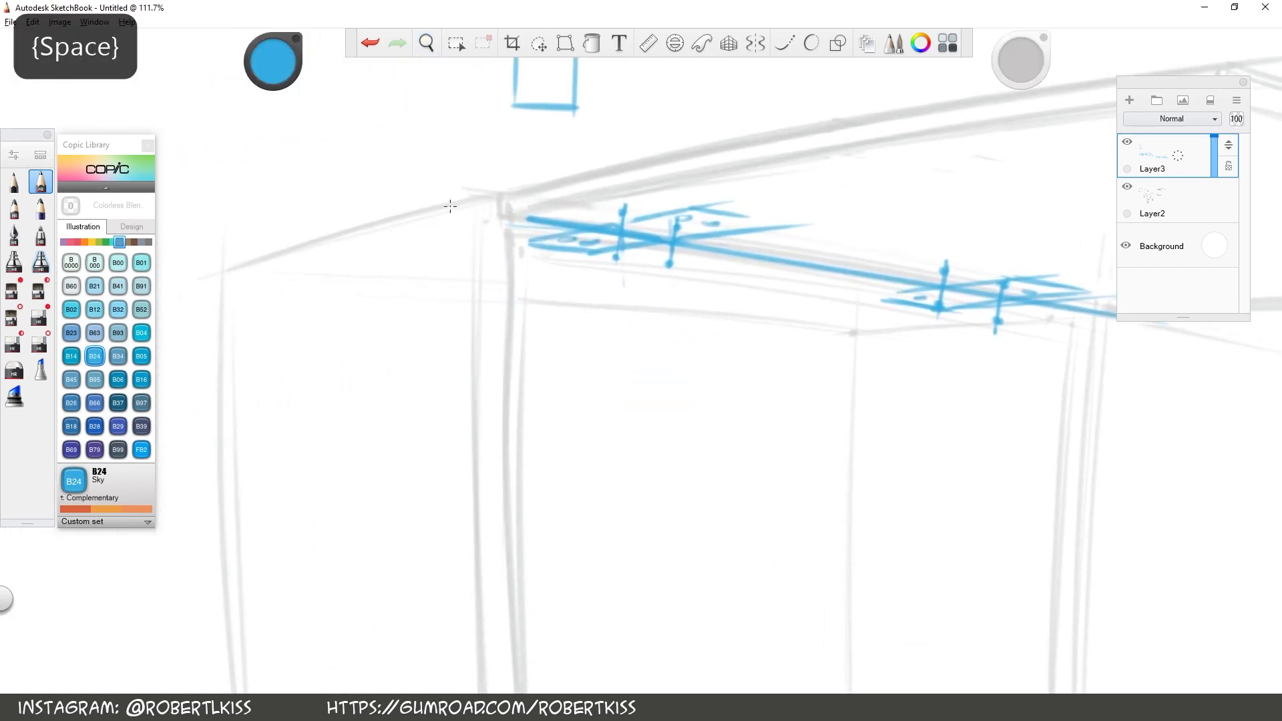
left_click_drag(470, 258, 471, 203)
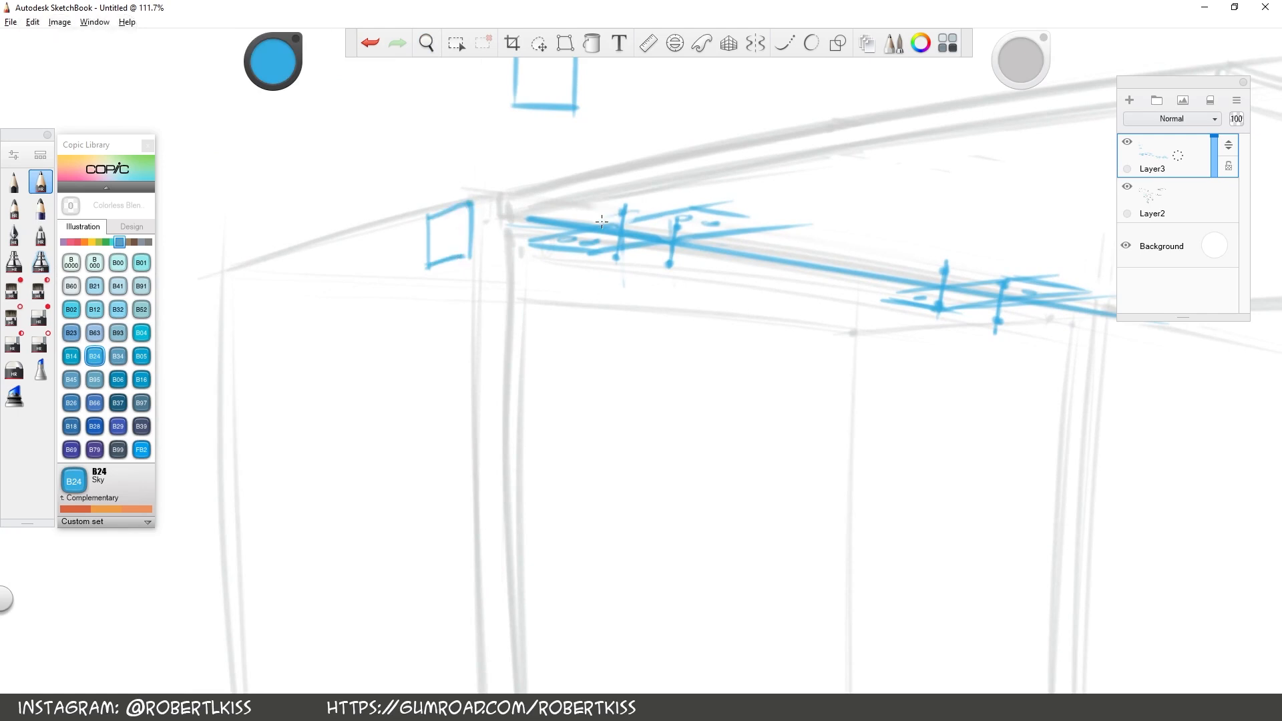
Draw blue ellipses around the left hinge's two cross lines and join them with side edges to form the knuckle cylinder
key("space")
left_click_drag(715, 260, 721, 223)
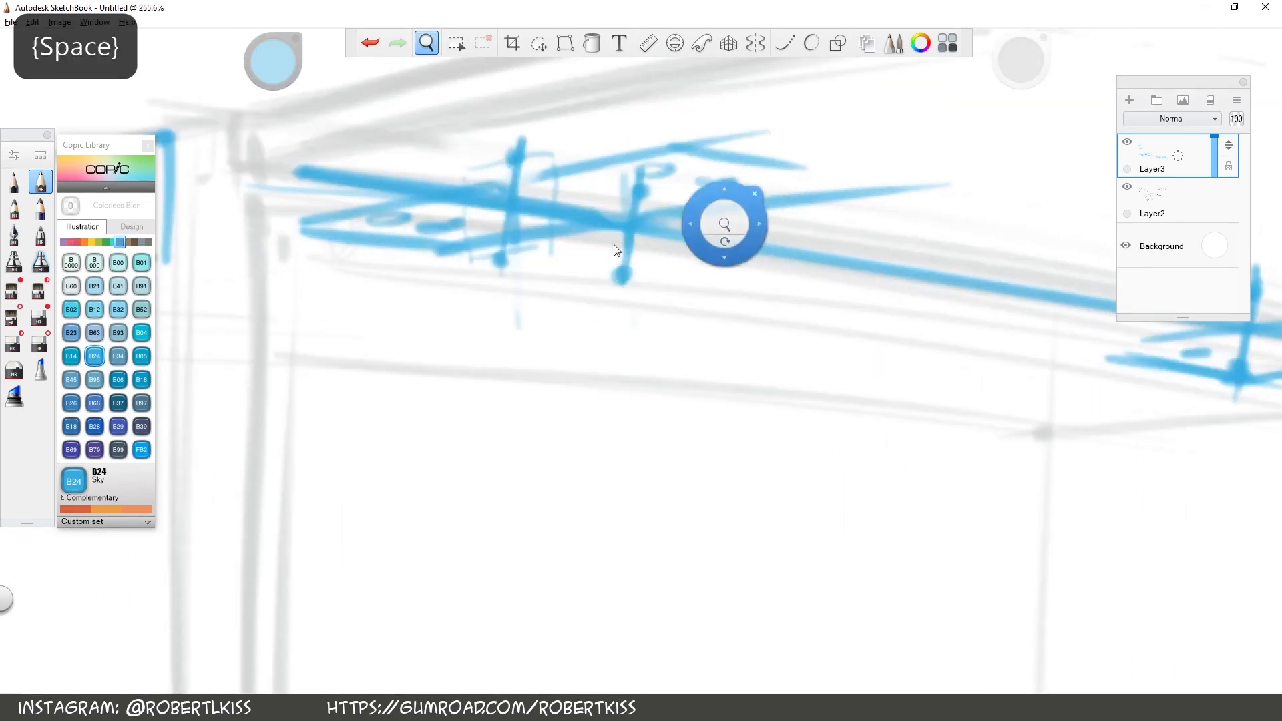
mouse_move(484, 227)
left_mouse_down()
mouse_move(537, 181)
mouse_move(481, 221)
mouse_move(505, 167)
left_mouse_up()
left_click_drag(624, 191, 614, 262)
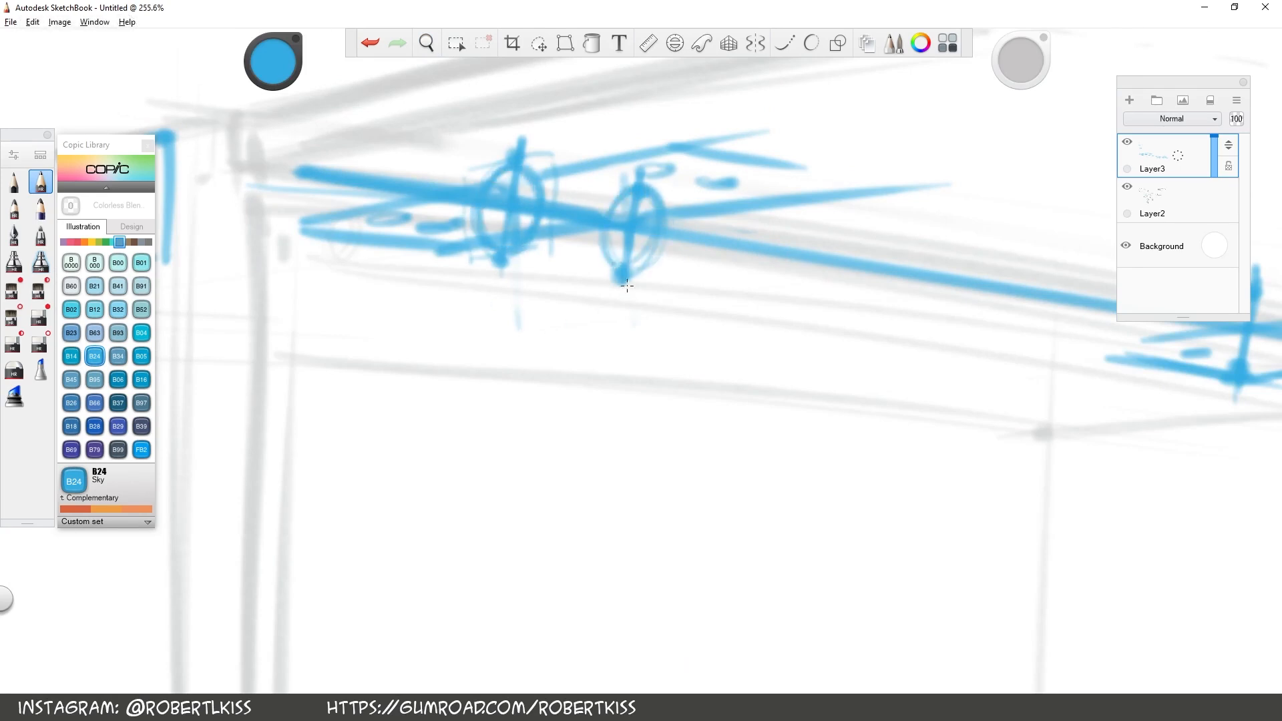
left_click_drag(517, 255, 620, 274)
left_click_drag(637, 187, 531, 170)
key("space")
mouse_move(680, 337)
left_mouse_down()
mouse_move(641, 338)
mouse_move(521, 427)
left_mouse_up()
left_click_drag(526, 442, 496, 333)
left_click_drag(313, 211, 332, 509)
mouse_move(375, 504)
left_mouse_down()
mouse_move(334, 517)
mouse_move(500, 355)
mouse_move(494, 157)
mouse_move(323, 213)
left_mouse_up()
left_click(367, 47)
left_click(367, 47)
left_click(368, 48)
left_click(368, 48)
key("space")
left_click_drag(668, 280, 587, 360)
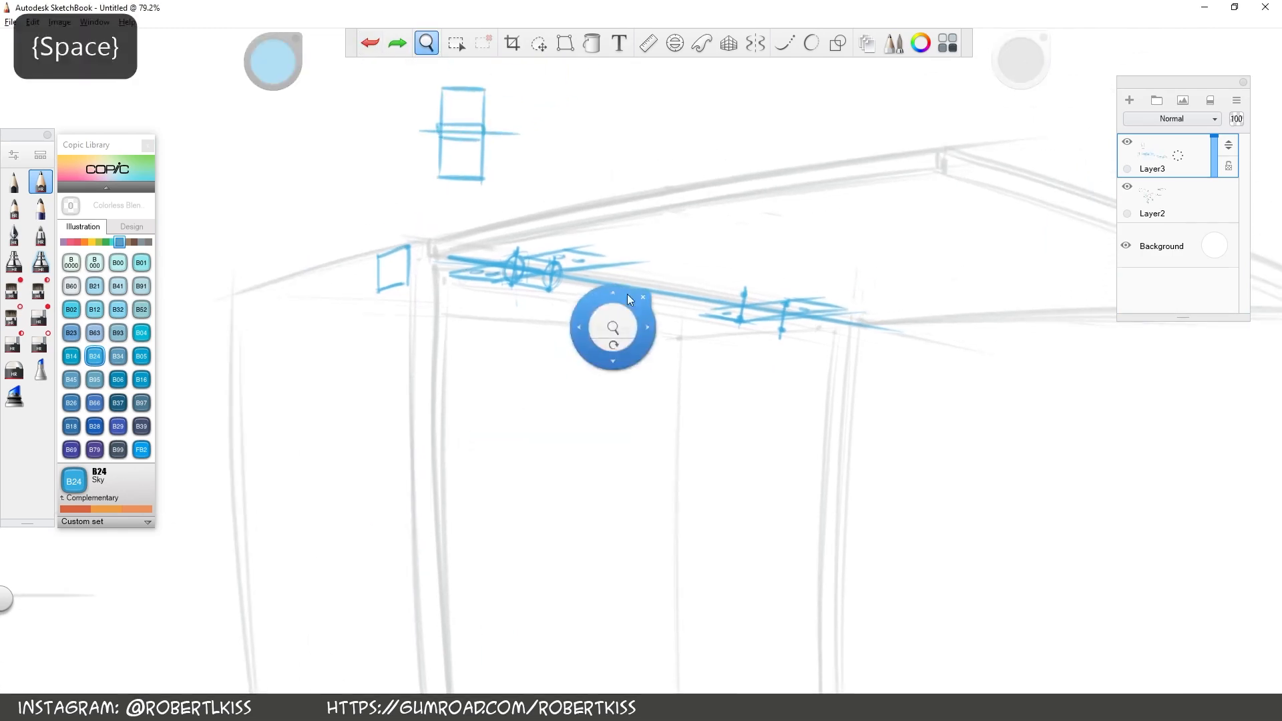
left_click_drag(633, 314, 701, 308)
key("space")
mouse_move(881, 492)
left_mouse_down()
mouse_move(839, 478)
mouse_move(539, 486)
mouse_move(634, 418)
mouse_move(820, 349)
mouse_move(1035, 392)
left_mouse_up()
key("space")
left_click_drag(504, 307, 981, 358)
left_click(371, 43)
left_click(371, 43)
Draw blue ellipses around the right hinge's two cross lines and connect them into a knuckle cylinder along the axis
key("space")
left_click_drag(1236, 472, 819, 510)
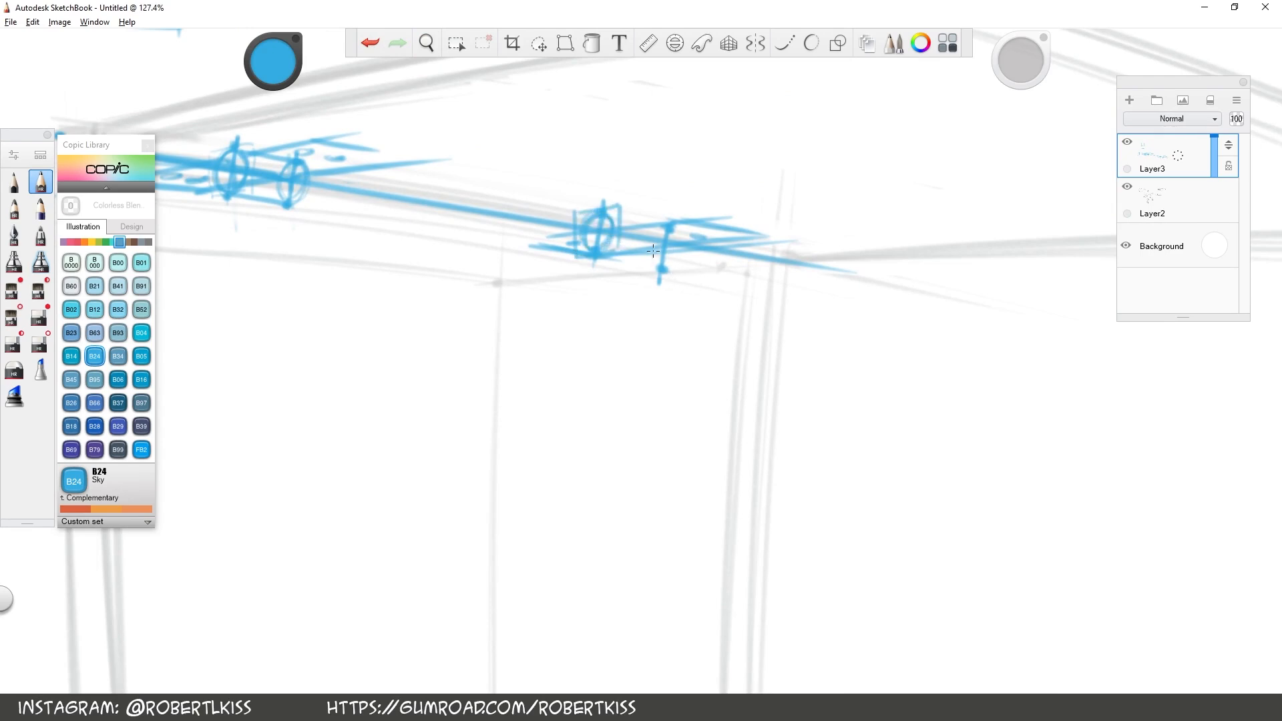
key("space")
left_click_drag(895, 351, 684, 334)
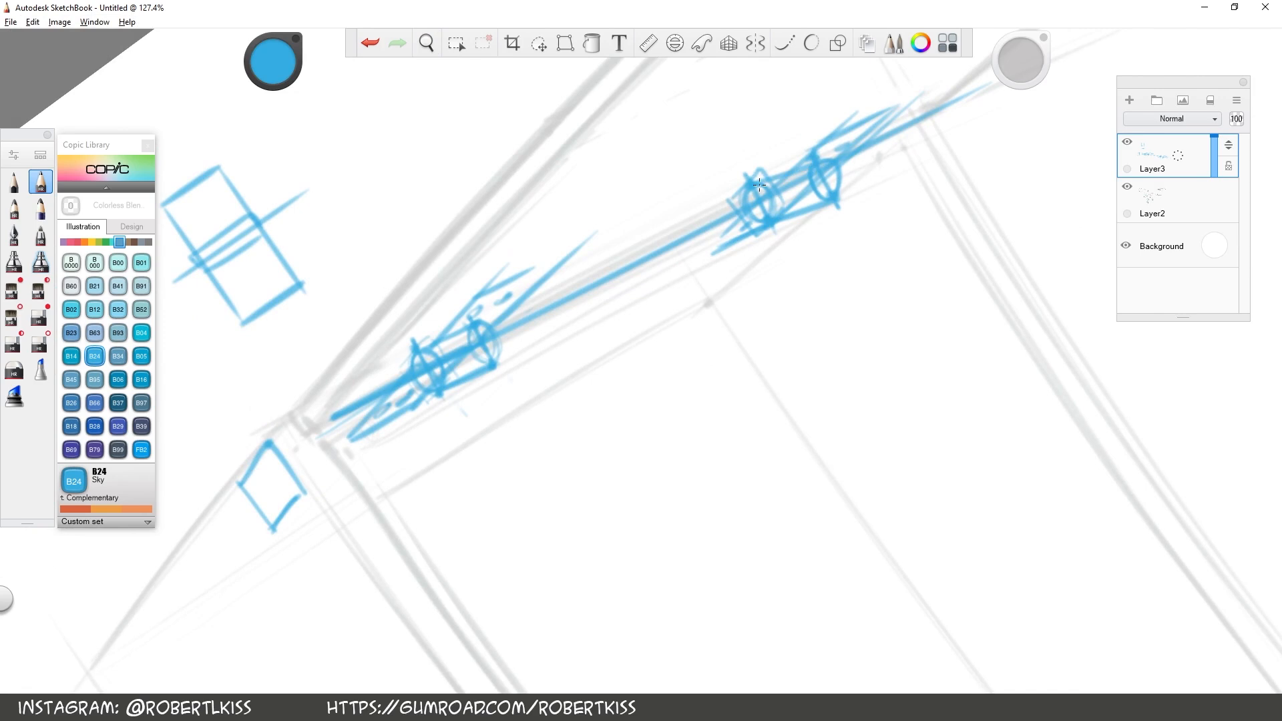
Strengthen the far edge of the left hinge plate and extend the near end of the right hinge plate in blue
key("space")
left_click_drag(873, 263, 899, 344)
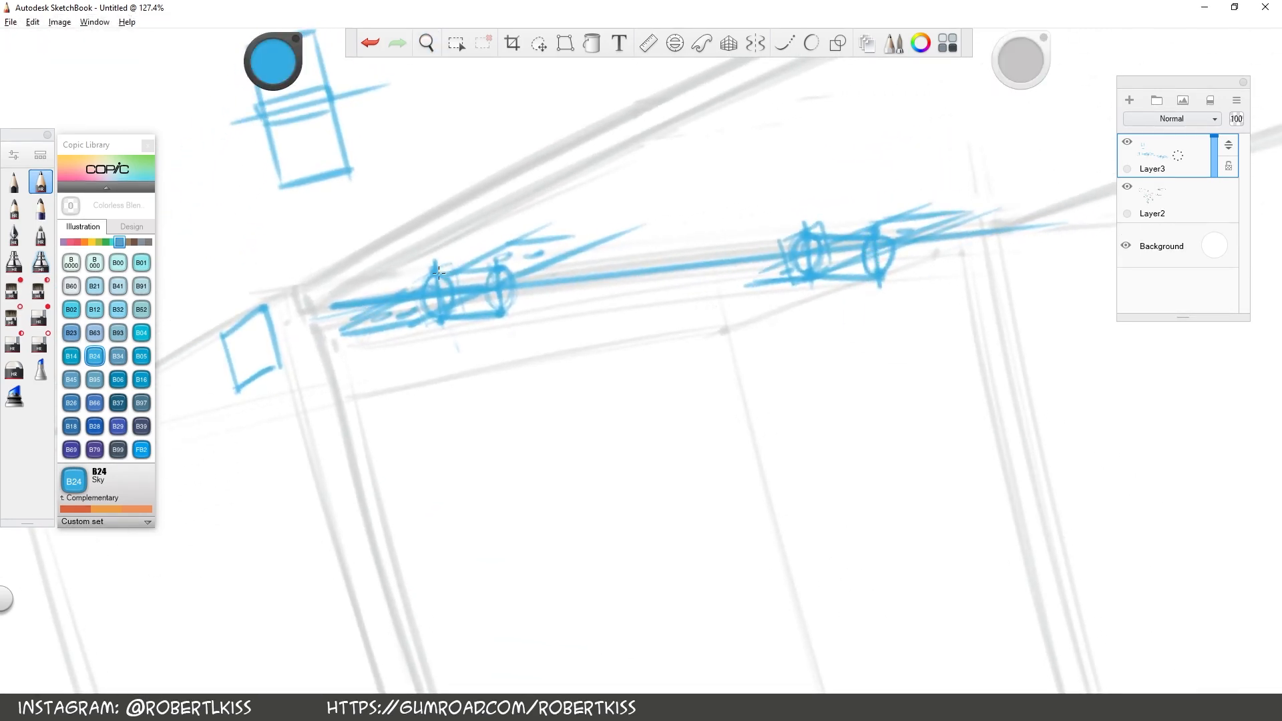
left_click_drag(591, 229, 498, 235)
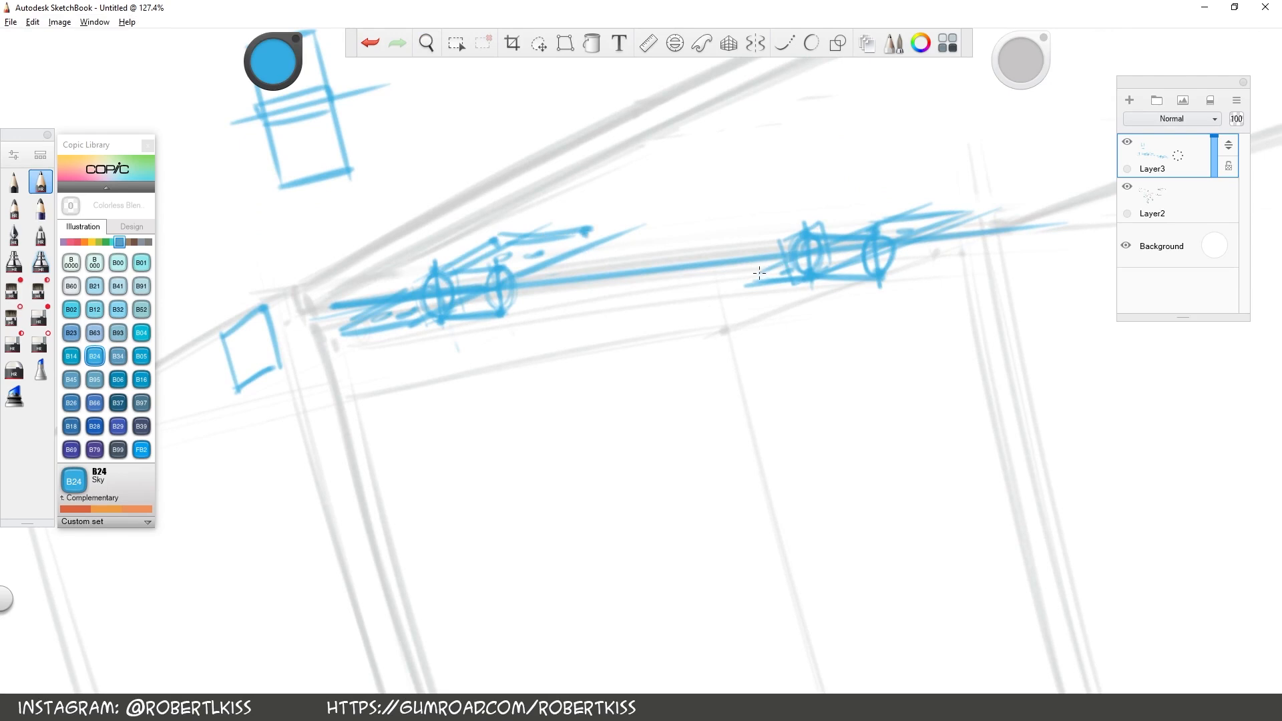
mouse_move(730, 268)
left_mouse_down()
mouse_move(864, 214)
mouse_move(719, 283)
left_mouse_up()
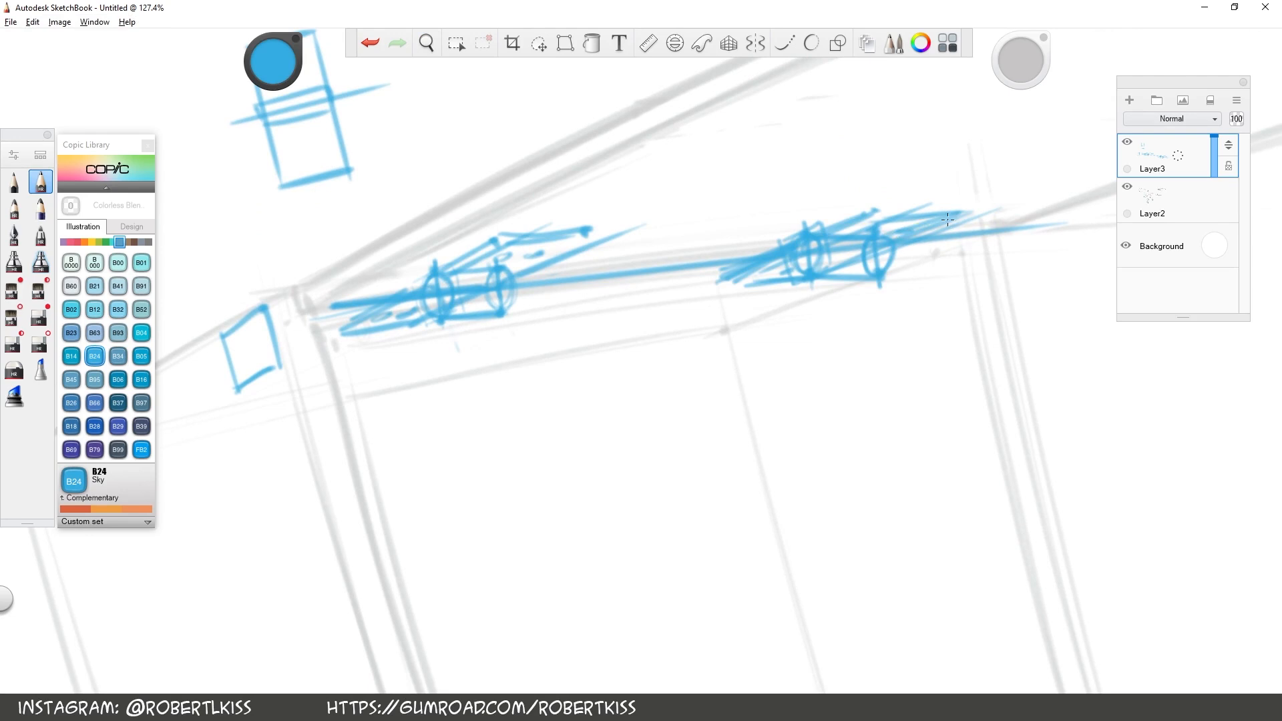
Erase the far end of the right hinge plate and redraw its edges shorter and closed
key("s")
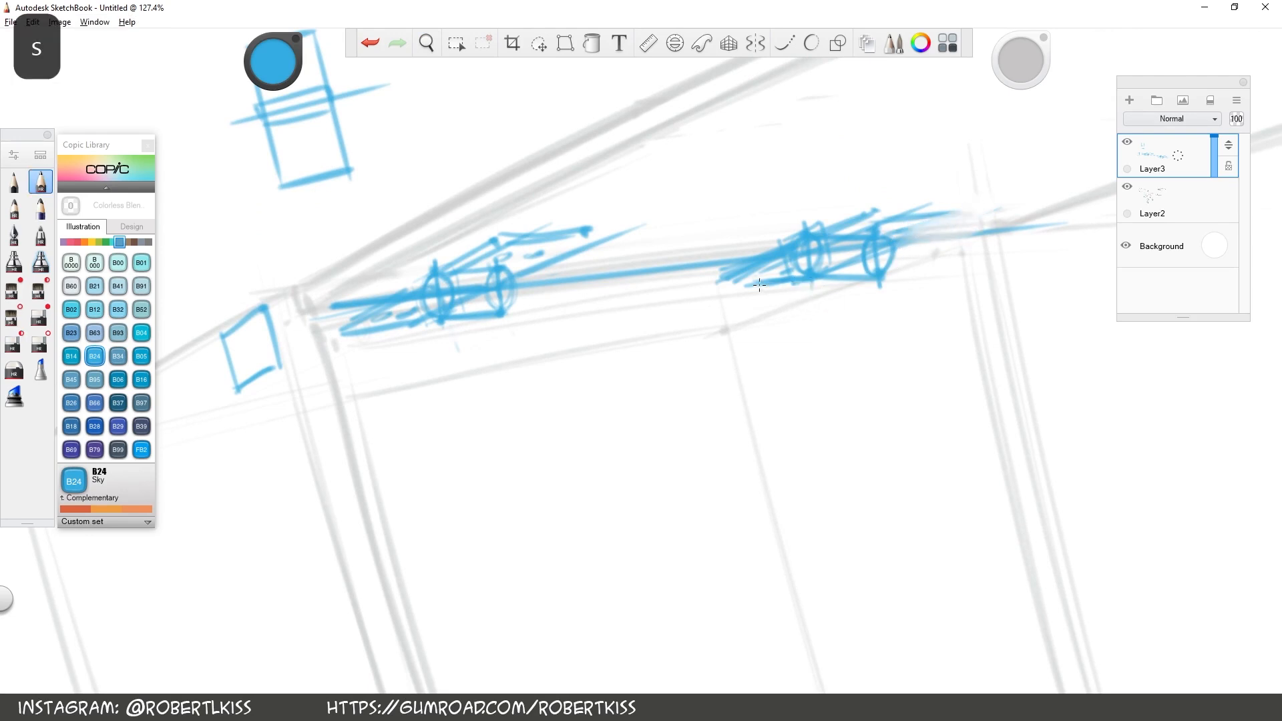
mouse_move(725, 278)
left_mouse_down()
mouse_move(916, 188)
mouse_move(957, 215)
left_mouse_up()
left_click_drag(887, 238, 950, 219)
left_click_drag(874, 203, 953, 216)
key("space")
mouse_move(992, 322)
left_mouse_down()
mouse_move(994, 368)
mouse_move(975, 248)
left_mouse_up()
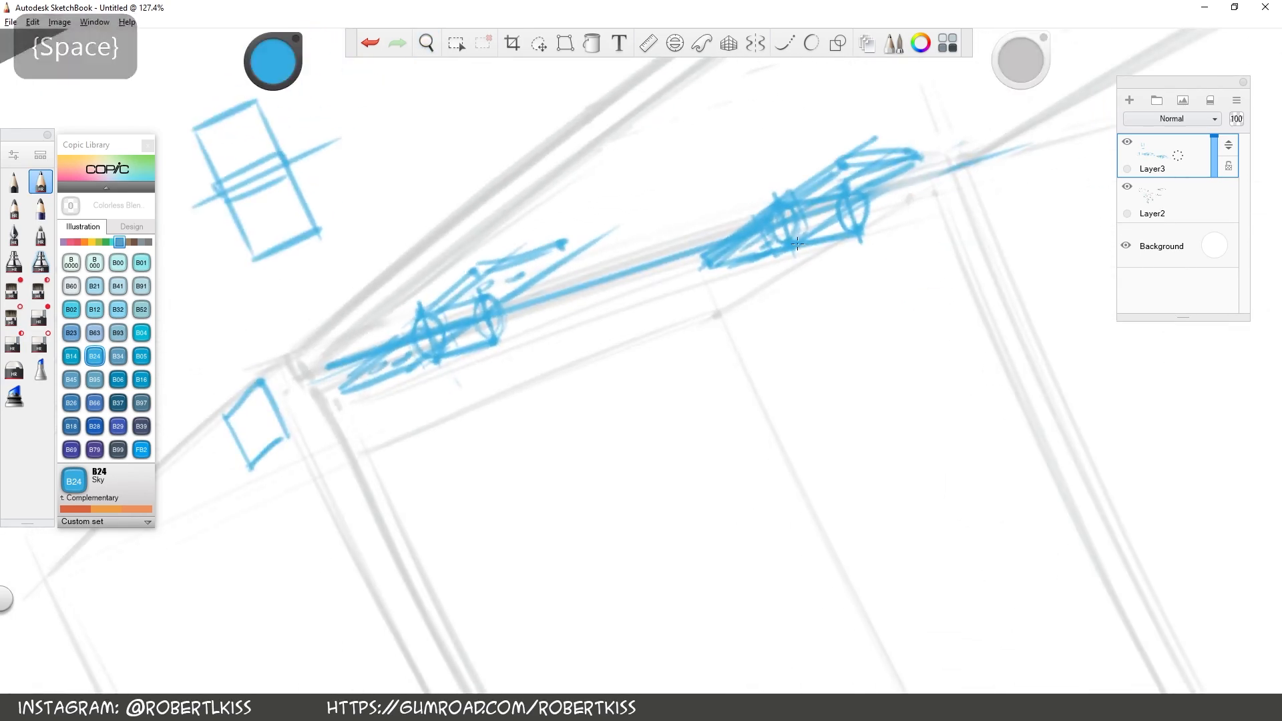
Lower the opacity of Layer3, add a new layer above it, and set the drawing colour to black
key("space")
left_click_drag(972, 340, 1112, 297)
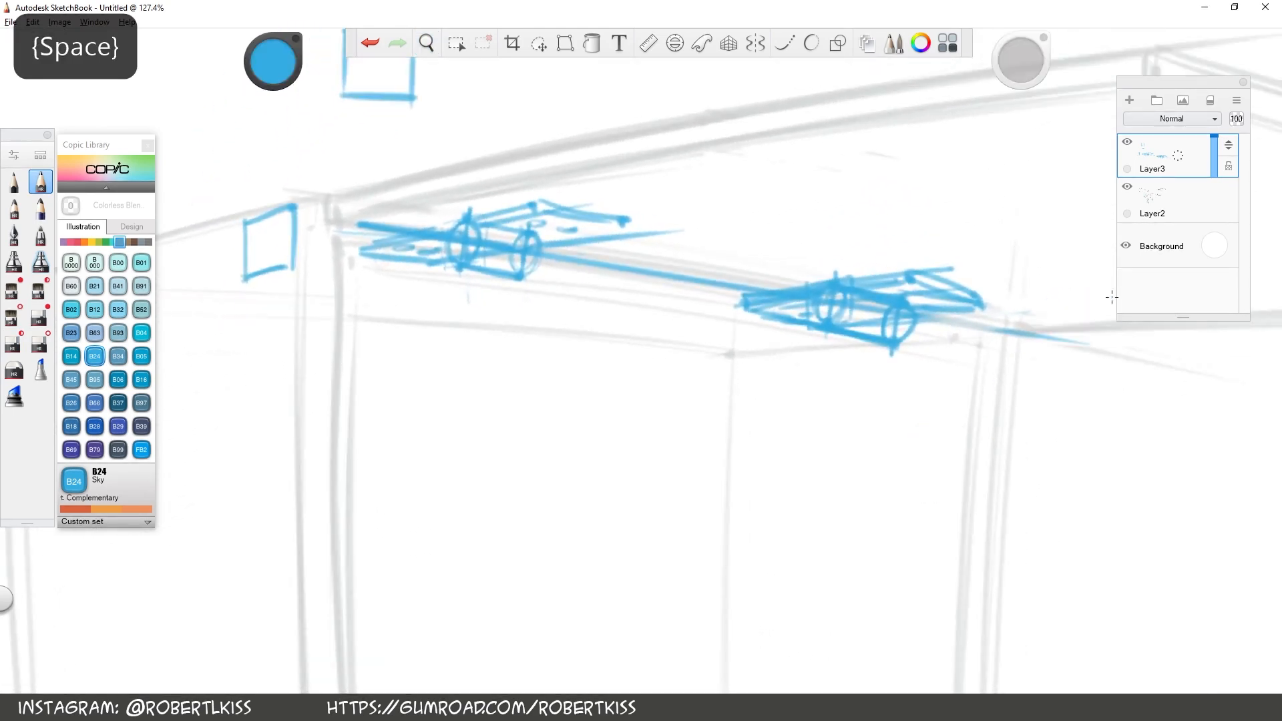
left_click(1214, 163)
left_click_drag(1182, 163, 1180, 74)
left_click_drag(275, 62, 278, 685)
Draw black cross lines and a centre axis line on Layer4 for the cylinders of the left and right hinges
key("space")
mouse_move(521, 263)
left_mouse_down()
mouse_move(412, 255)
mouse_move(416, 191)
left_mouse_up()
left_click_drag(540, 204, 525, 295)
key("space")
mouse_move(910, 334)
left_mouse_down()
mouse_move(886, 336)
mouse_move(845, 250)
left_mouse_up()
left_click_drag(749, 231, 669, 287)
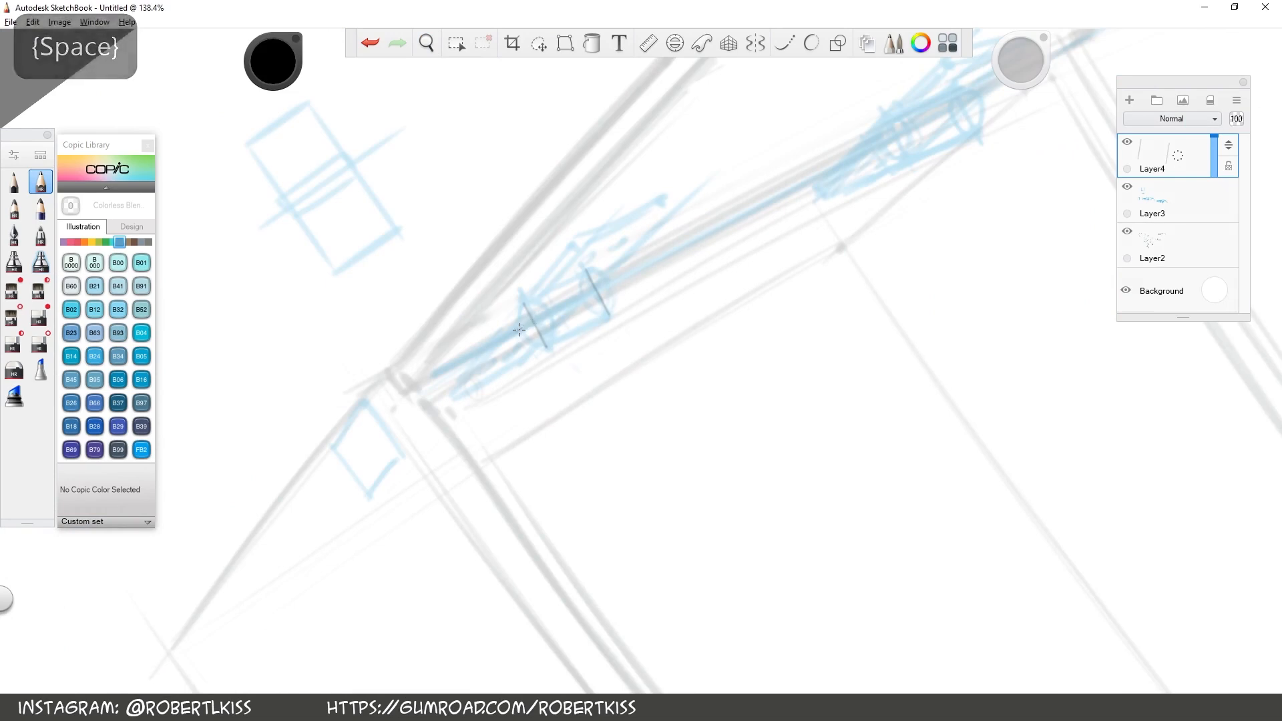
left_click_drag(517, 331, 603, 290)
key("space")
left_click_drag(840, 283, 754, 326)
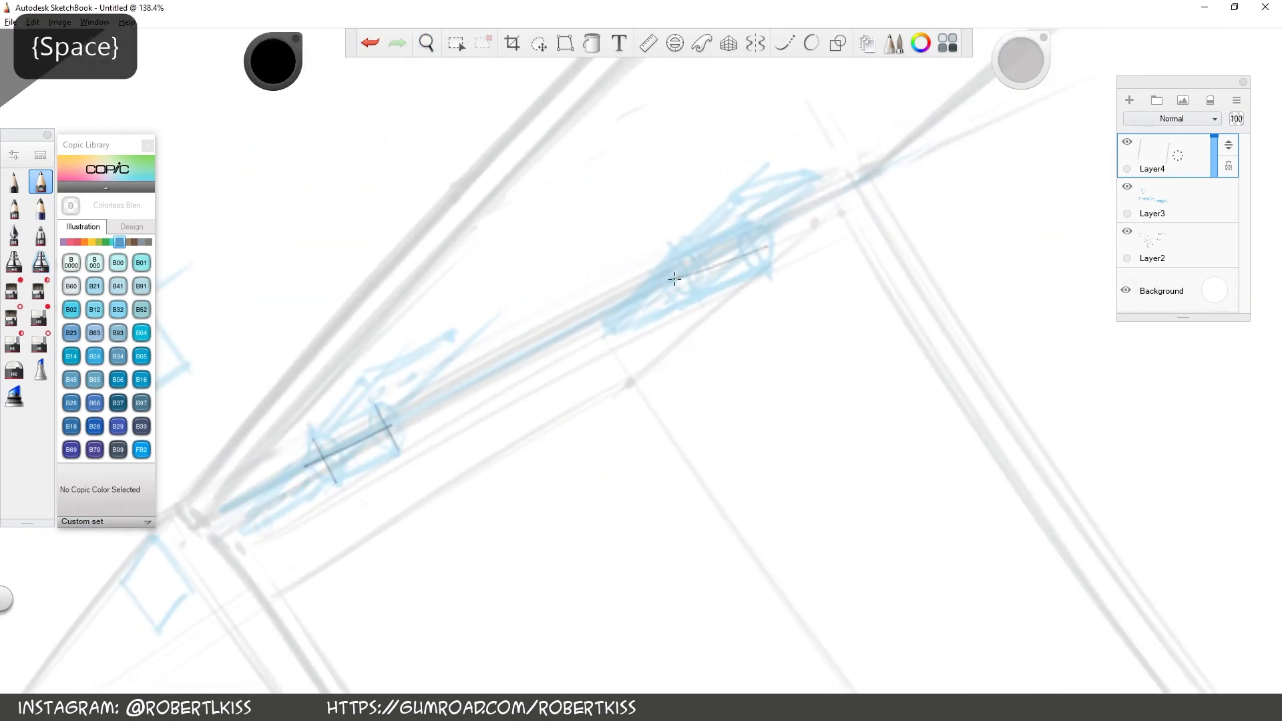
left_click_drag(670, 277, 768, 238)
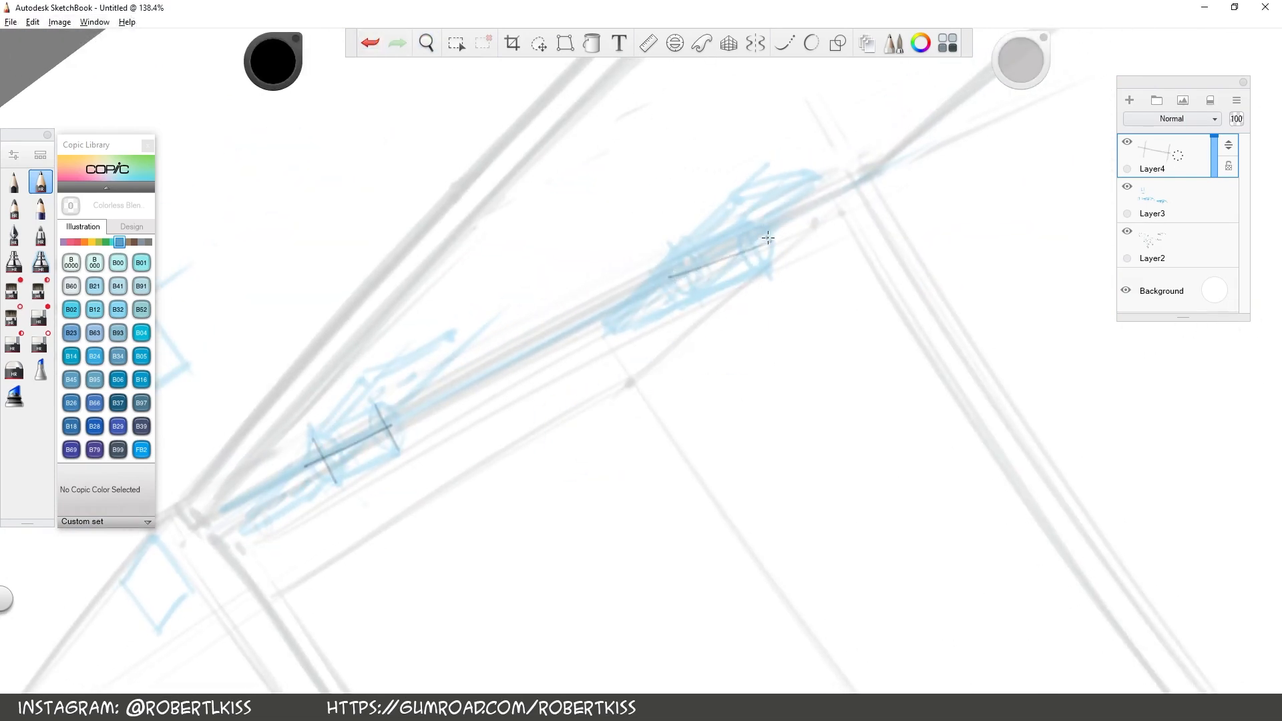
left_click_drag(750, 238, 762, 267)
Draw black ellipses around the cross lines at the cylinder ends of both hinges
key("space")
left_click_drag(921, 194, 955, 381)
left_click_drag(387, 160, 487, 167)
left_click_drag(481, 199, 577, 345)
mouse_move(418, 418)
left_mouse_down()
mouse_move(457, 342)
mouse_move(401, 404)
mouse_move(389, 386)
left_mouse_up()
left_click_drag(543, 460, 583, 409)
key("space")
left_click_drag(930, 572, 366, 321)
left_click_drag(634, 443, 668, 391)
key("space")
left_click_drag(879, 557, 773, 465)
mouse_move(695, 375)
left_mouse_down()
mouse_move(670, 441)
mouse_move(687, 365)
mouse_move(709, 381)
left_mouse_up()
Join the end ellipses of each hinge with black side edges to complete both knuckle cylinders
key("space")
left_click_drag(921, 304, 714, 581)
left_click_drag(583, 384, 646, 241)
left_click_drag(650, 396, 701, 280)
left_click_drag(577, 392, 627, 256)
left_click_drag(641, 419, 697, 282)
key("space")
left_click_drag(804, 199, 611, 621)
mouse_move(684, 157)
left_mouse_down()
mouse_move(633, 317)
mouse_move(588, 531)
left_mouse_up()
left_click_drag(502, 336, 540, 208)
left_click_drag(576, 356, 618, 235)
Ink the first edges of the left hinge's plate in black on both sides of the cylinder, marking corners with dots
key("space")
left_click_drag(803, 219, 694, 316)
mouse_move(632, 361)
left_mouse_down()
mouse_move(748, 282)
mouse_move(738, 278)
left_mouse_up()
left_click(631, 350)
mouse_move(691, 328)
left_mouse_down()
mouse_move(913, 182)
mouse_move(766, 249)
left_mouse_up()
left_click(787, 248)
left_click(735, 285)
key("s")
mouse_move(850, 217)
left_mouse_down()
mouse_move(906, 179)
mouse_move(862, 215)
mouse_move(872, 211)
left_mouse_up()
key("s")
left_click_drag(798, 239, 858, 200)
Complete the left hinge's plate outline in black with its remaining edges and corner dots
key("space")
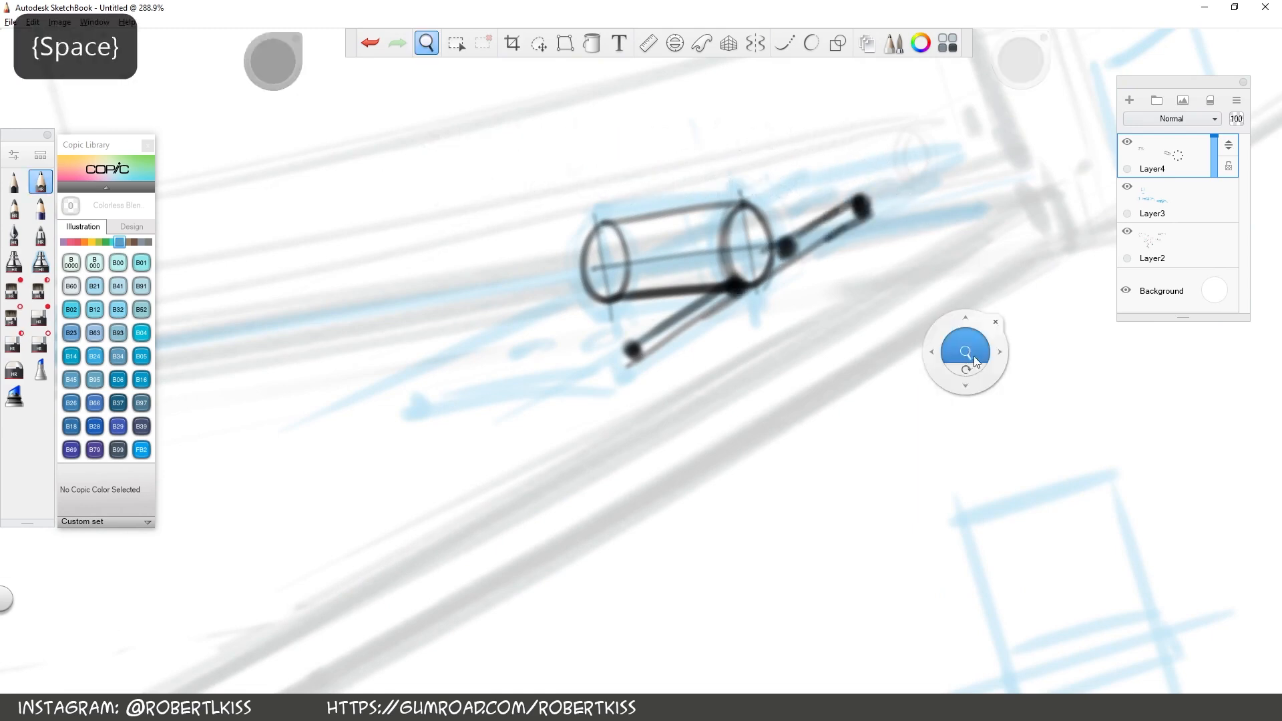
left_click_drag(970, 361, 967, 366)
left_click_drag(526, 411, 623, 359)
left_click_drag(499, 454, 630, 370)
left_click(494, 446)
mouse_move(495, 444)
left_mouse_down()
mouse_move(542, 408)
mouse_move(561, 334)
mouse_move(495, 439)
left_mouse_up()
left_click(559, 330)
left_click_drag(688, 176, 749, 121)
Thicken both black side edges of the right hinge's cylinder
key("space")
mouse_move(364, 539)
left_mouse_down()
mouse_move(747, 230)
mouse_move(906, 124)
left_mouse_up()
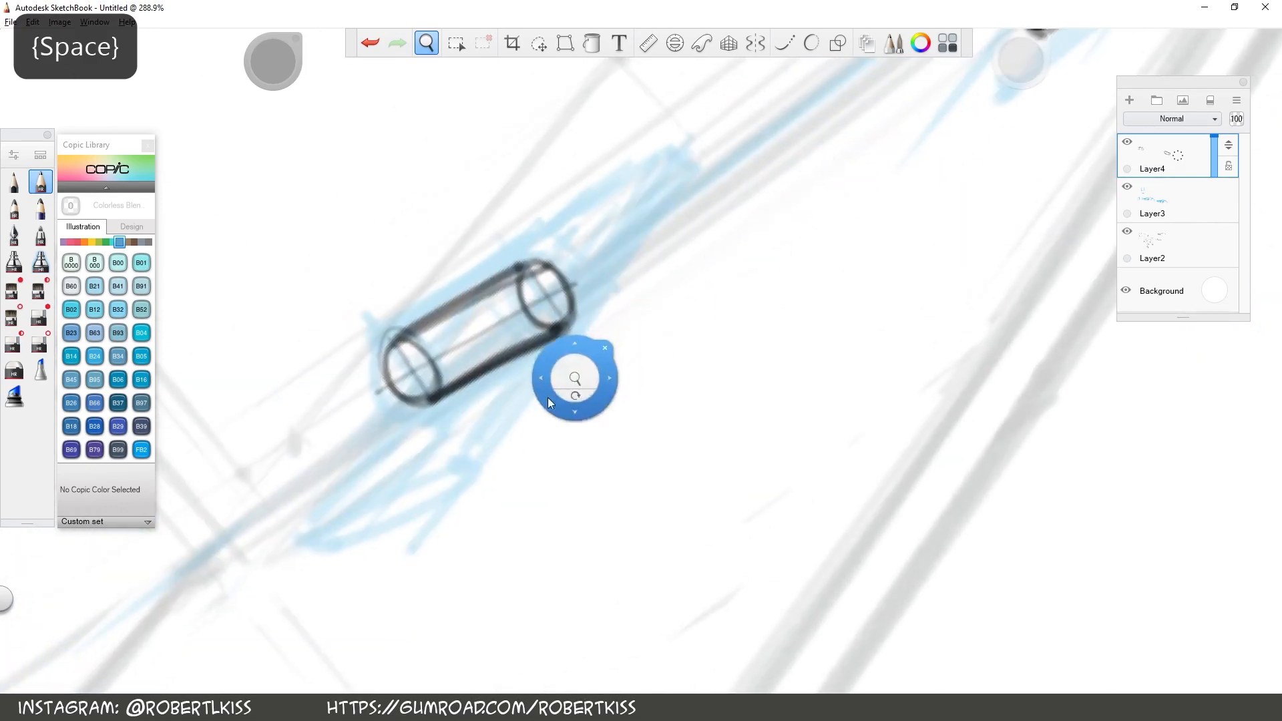
left_click_drag(552, 332, 432, 407)
left_click_drag(400, 339, 525, 259)
left_click(522, 261)
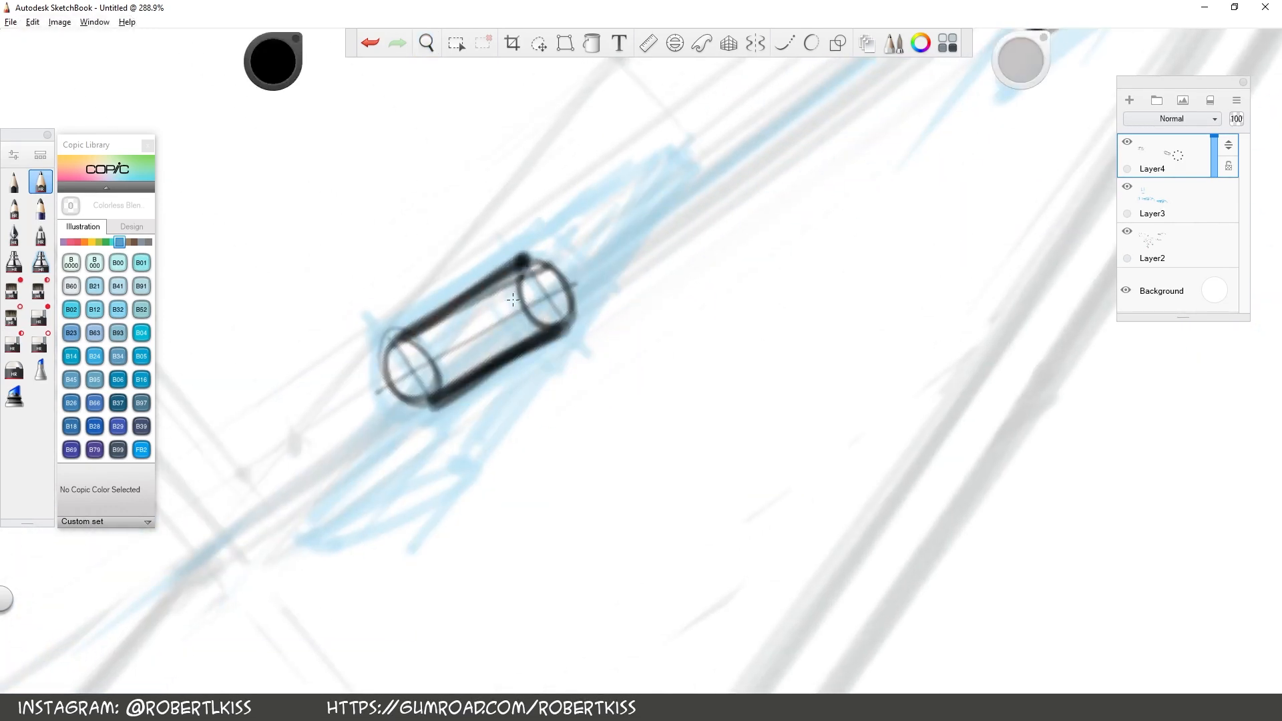
Ink the right hinge's plate in black on both sides of its cylinder, with dots at the corners
mouse_move(468, 459)
left_mouse_down()
mouse_move(645, 213)
mouse_move(577, 281)
left_mouse_up()
mouse_move(536, 332)
left_mouse_down()
mouse_move(468, 428)
mouse_move(348, 486)
mouse_move(447, 431)
mouse_move(349, 500)
left_mouse_up()
left_click(467, 428)
left_click(344, 497)
mouse_move(624, 215)
left_mouse_down()
mouse_move(571, 252)
mouse_move(624, 210)
left_mouse_up()
key("space")
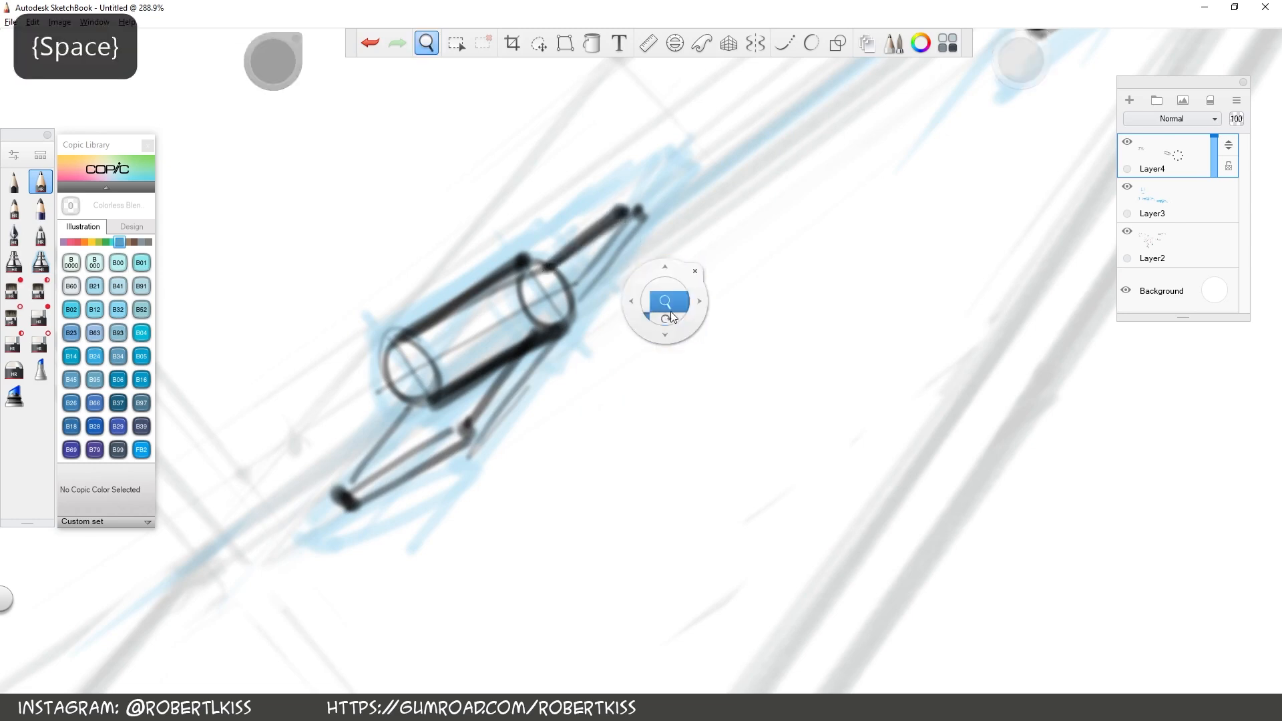
left_click_drag(670, 315, 543, 446)
mouse_move(871, 370)
left_mouse_down()
mouse_move(513, 172)
mouse_move(410, 96)
left_mouse_up()
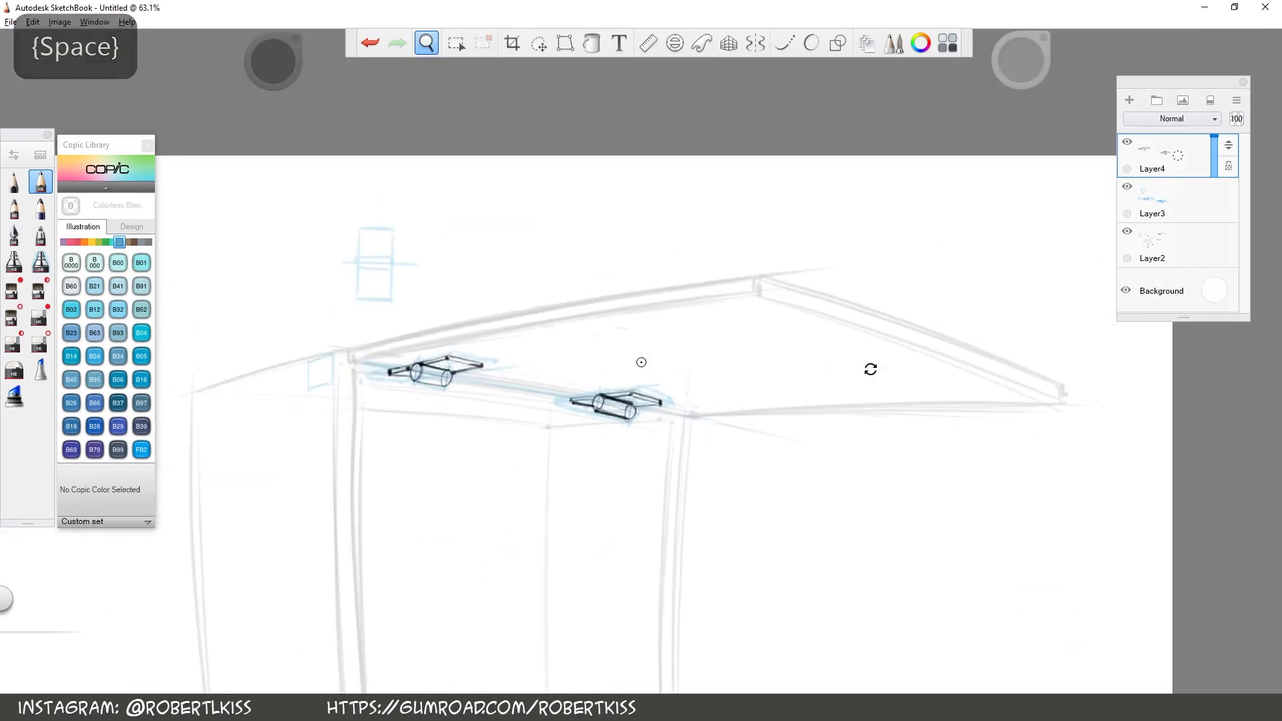
Toggle the visibility of Layer4 and Layer3 to compare the ink with the blue construction, and hide Layer2
key("space")
left_click_drag(684, 422, 696, 422)
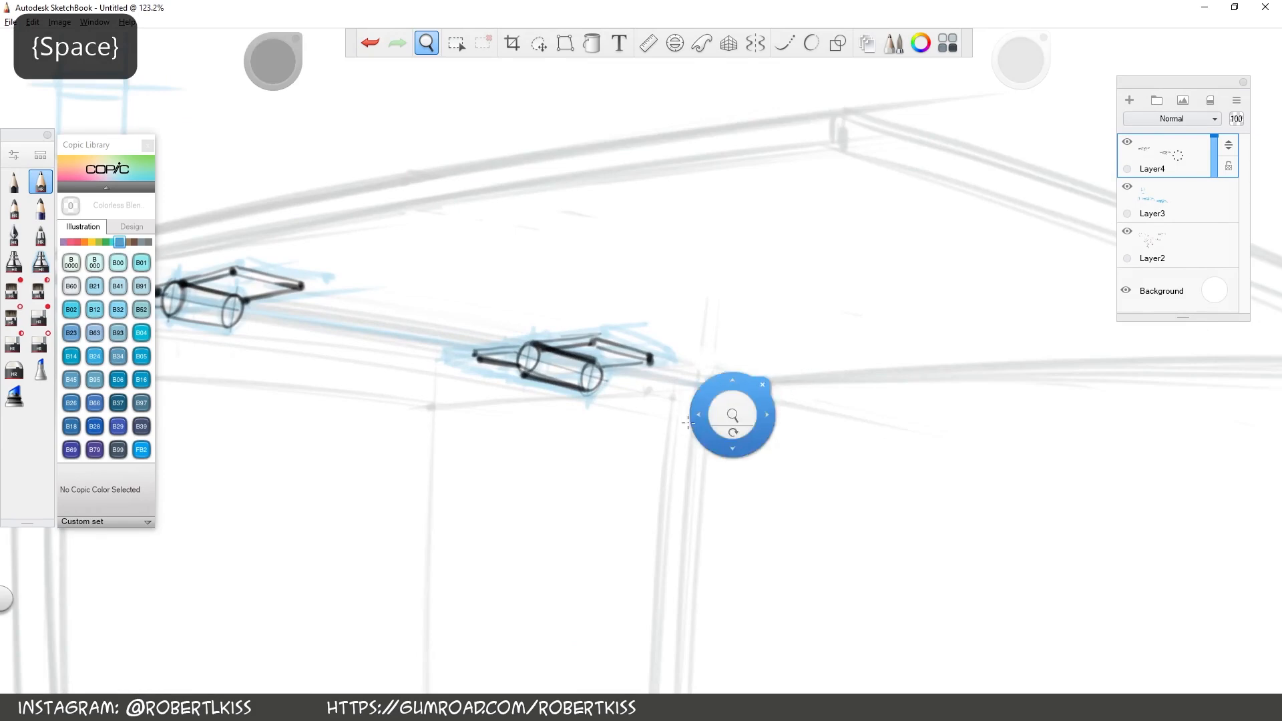
left_click(1128, 143)
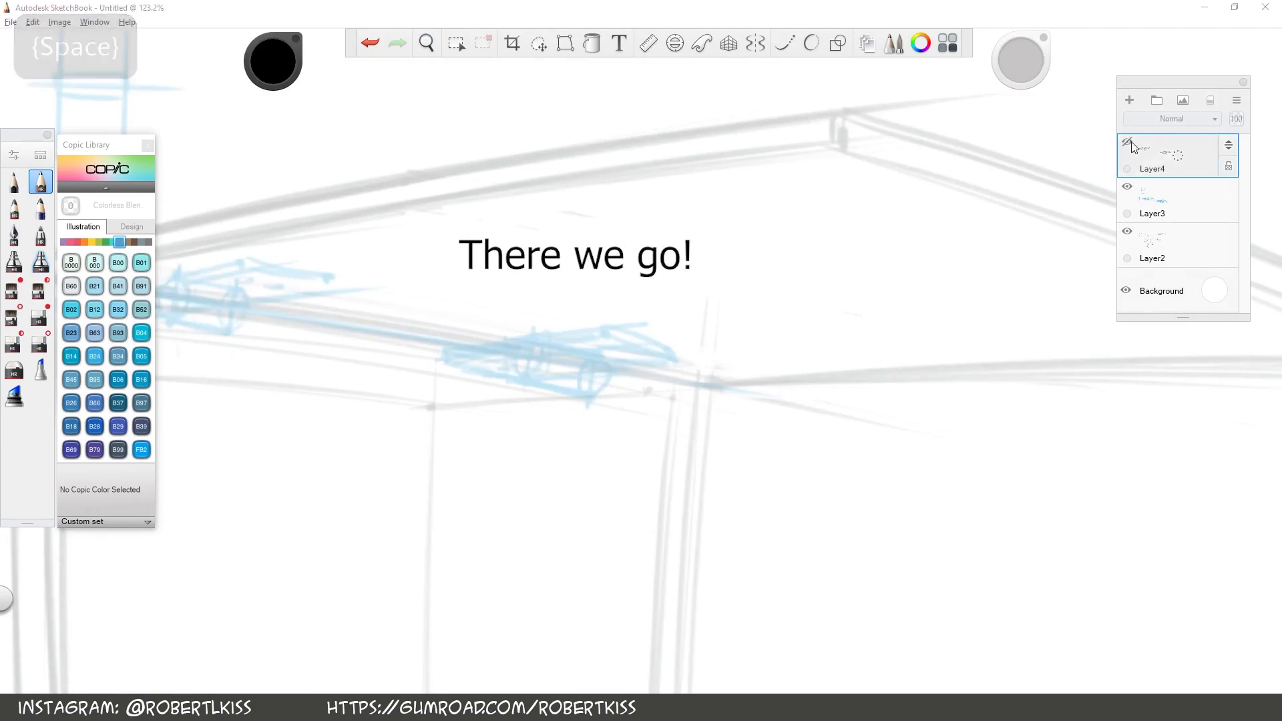
left_click(1126, 189)
left_click(1126, 189)
left_click(1127, 142)
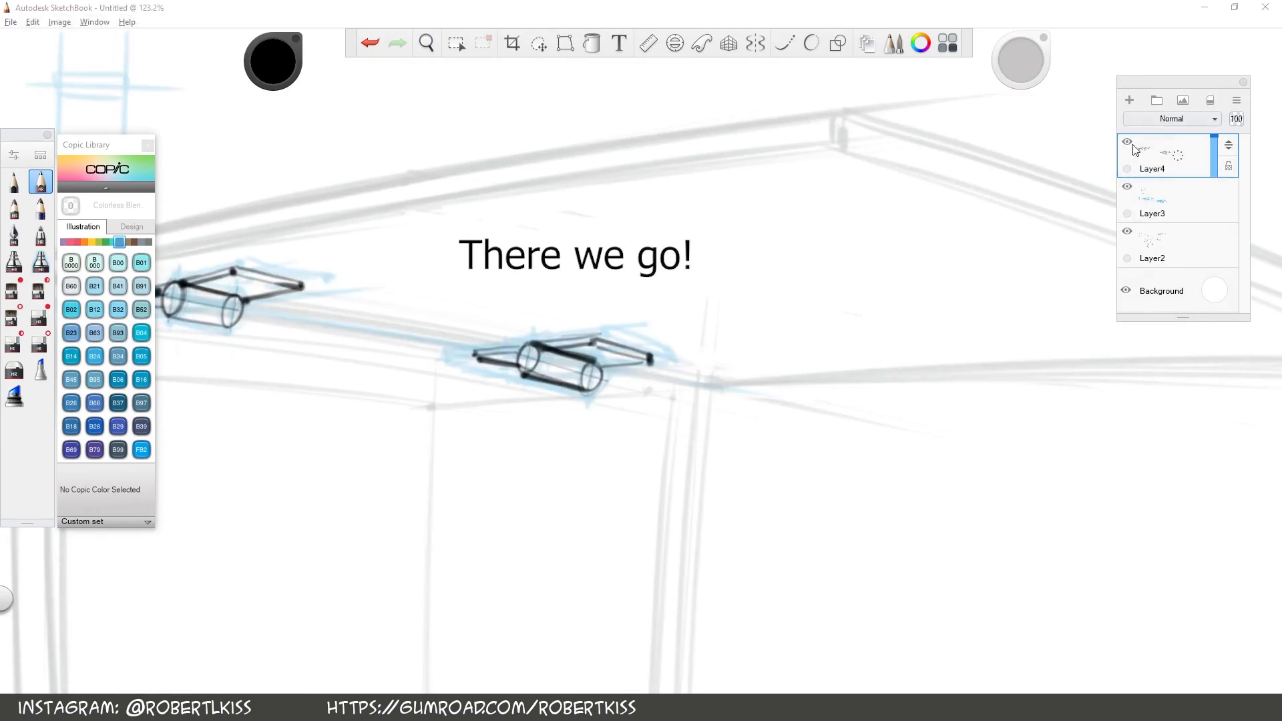
left_click(1127, 231)
Lasso the black right hinge on Layer4, delete it, and clear the selection
key("space")
left_click_drag(595, 400, 634, 412)
mouse_move(599, 460)
left_mouse_down()
mouse_move(813, 405)
mouse_move(795, 424)
mouse_move(716, 272)
mouse_move(644, 439)
left_mouse_up()
key("l")
key("Delete")
key("ctrl+d")
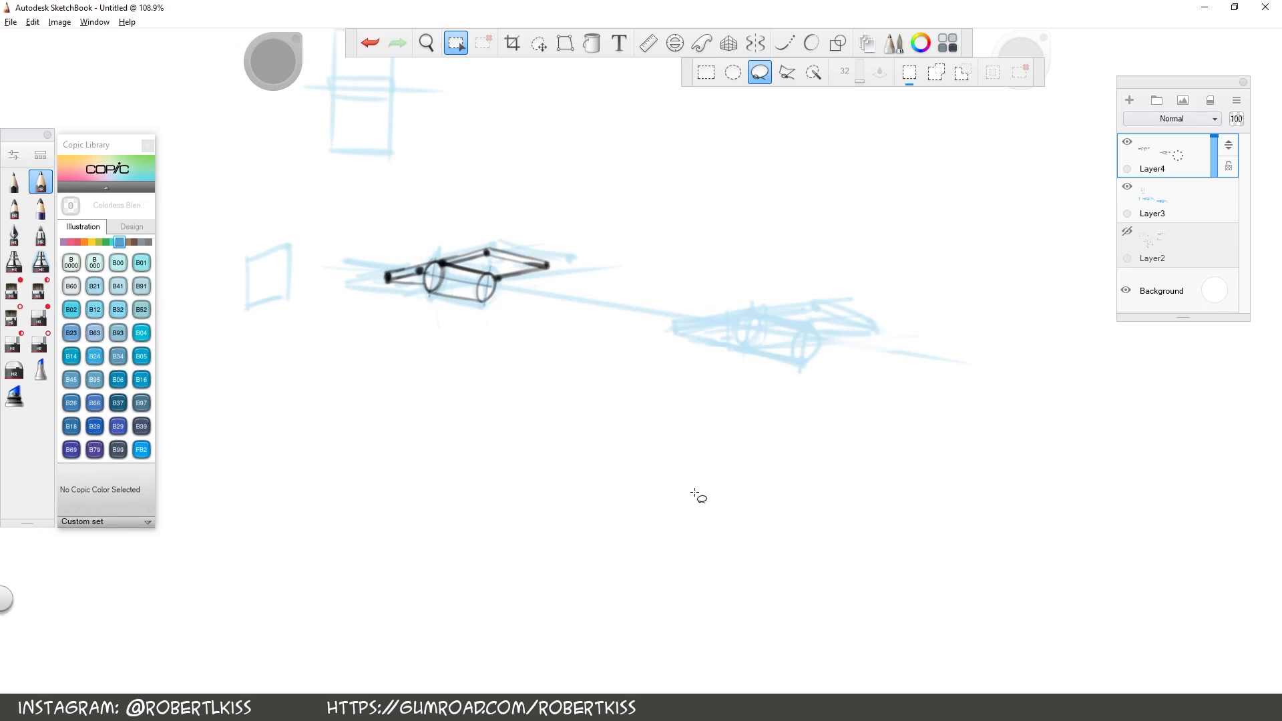
Draw the side edges and centre line of the right hinge's cylinder in black over the blue construction
key("space")
mouse_move(1001, 380)
left_mouse_down()
mouse_move(755, 349)
mouse_move(757, 405)
left_mouse_up()
left_click_drag(775, 383, 834, 324)
key("b")
left_click_drag(688, 239, 672, 245)
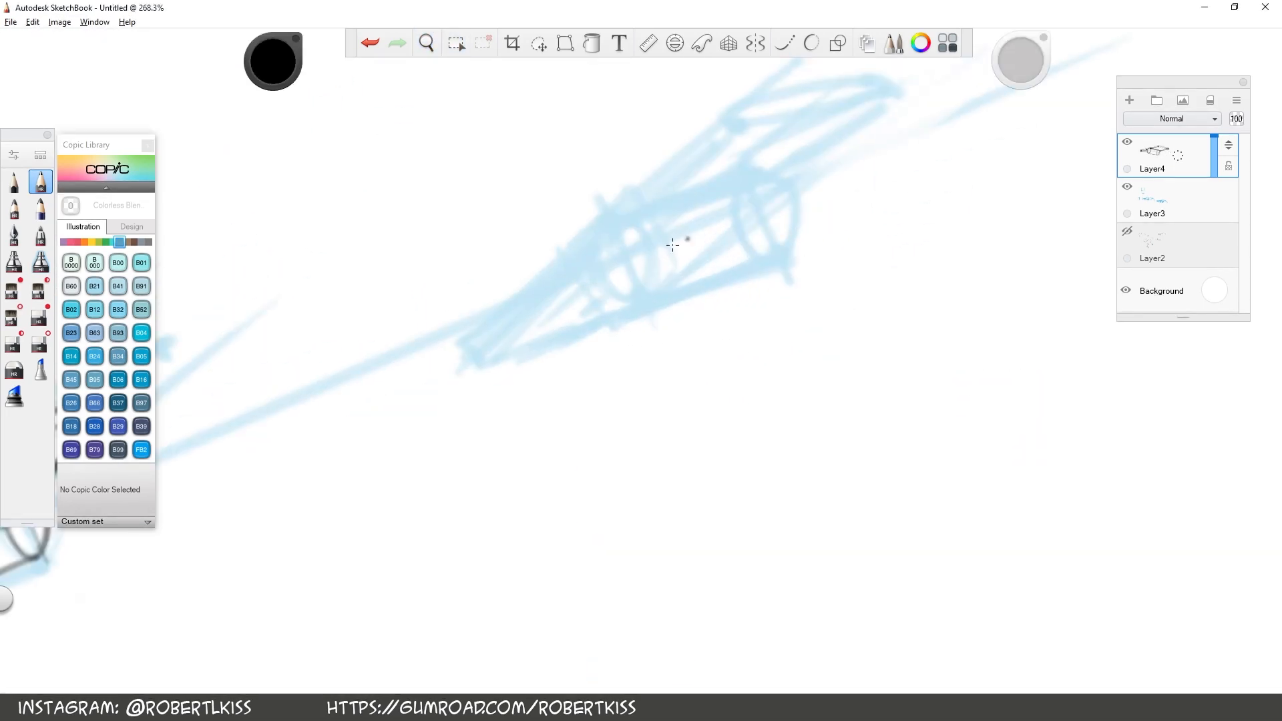
left_click_drag(596, 265, 759, 201)
key("ctrl+z")
left_click_drag(604, 263, 768, 193)
left_click_drag(644, 291, 793, 231)
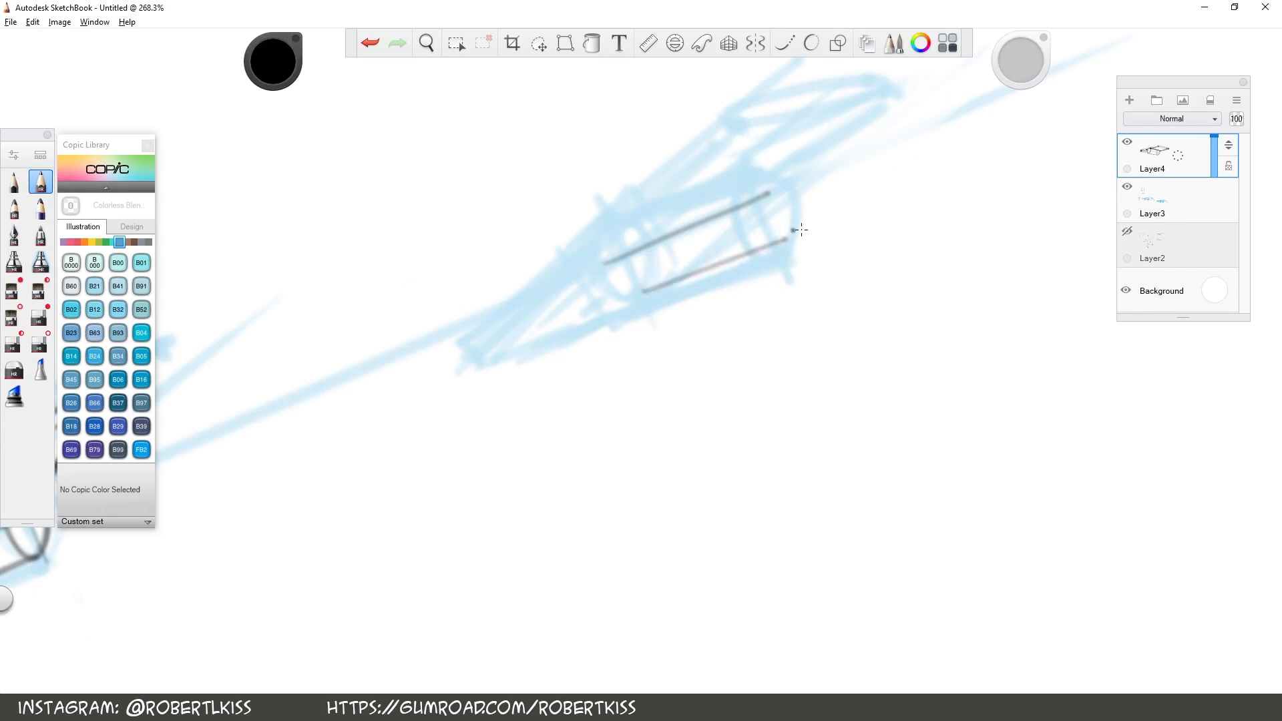
left_click_drag(609, 222, 742, 159)
key("ctrl+z")
left_click_drag(786, 229, 647, 295)
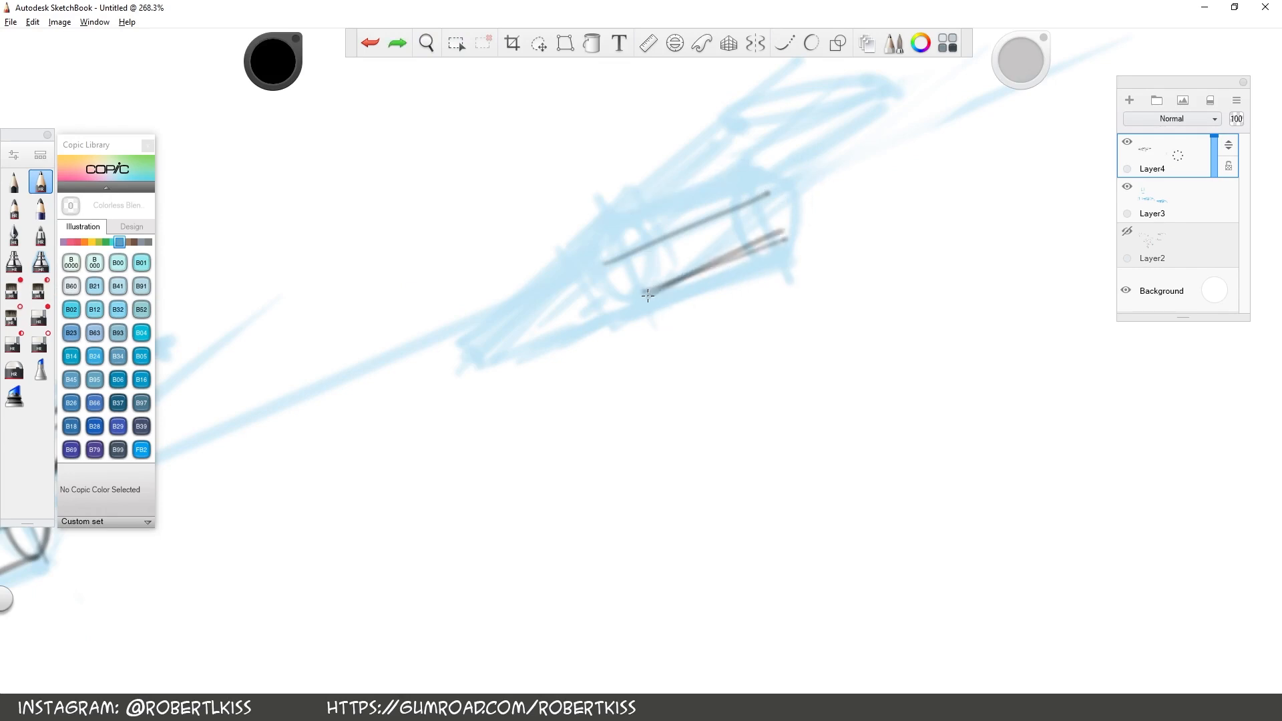
left_click_drag(608, 227, 747, 167)
Add cross lines and end ellipses to both ends of the right hinge's black cylinder, and thicken their outlines
key("space")
left_click_drag(926, 192, 839, 389)
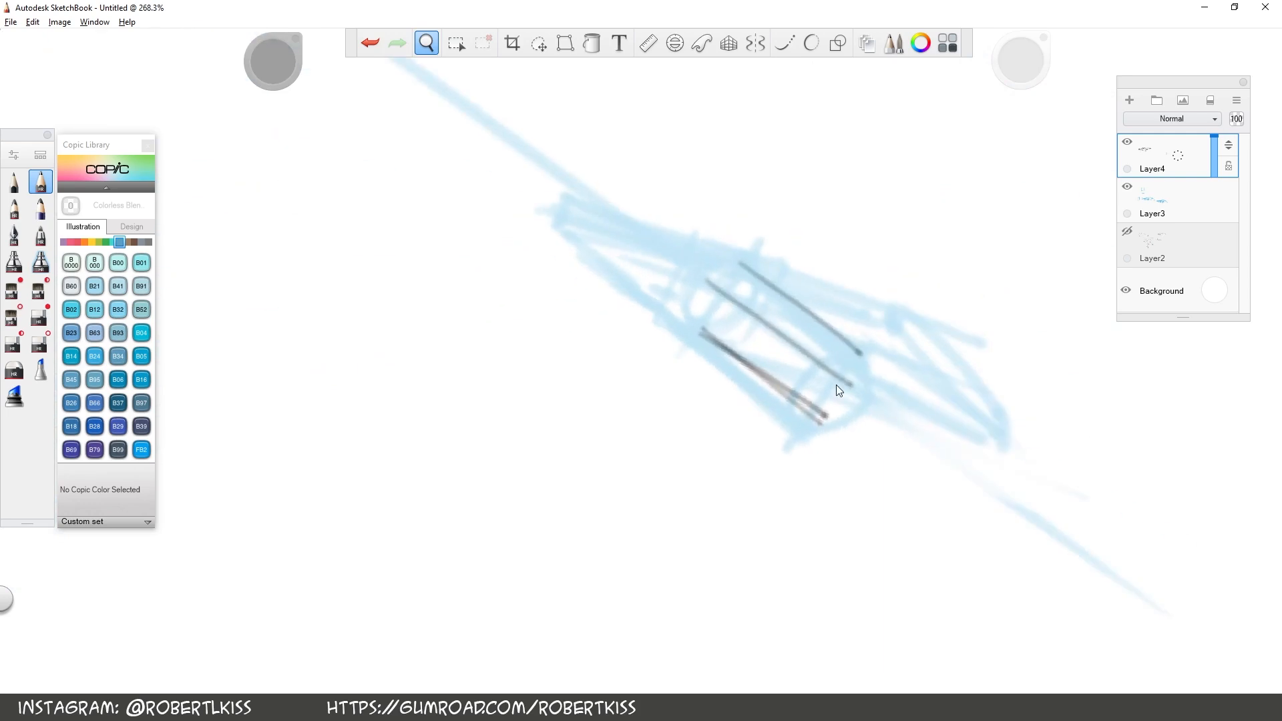
left_click_drag(702, 332, 745, 258)
left_click_drag(820, 408, 861, 346)
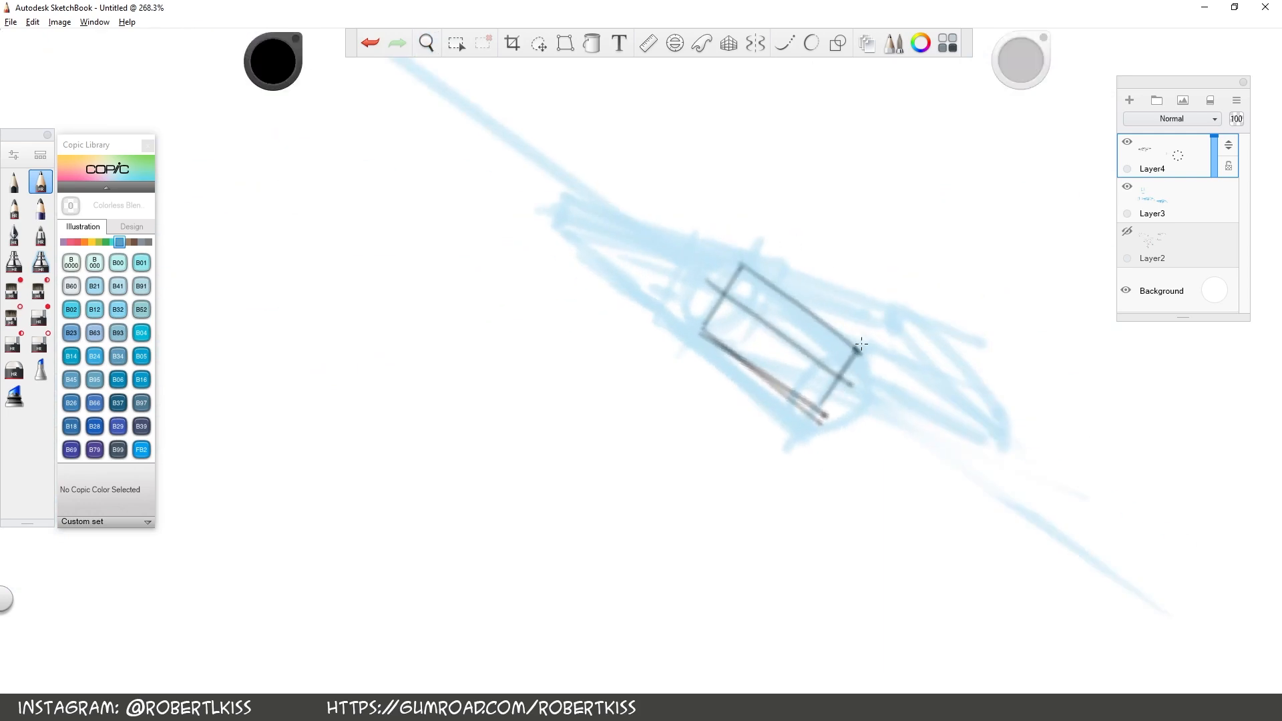
mouse_move(700, 304)
left_mouse_down()
mouse_move(749, 280)
mouse_move(687, 304)
left_mouse_up()
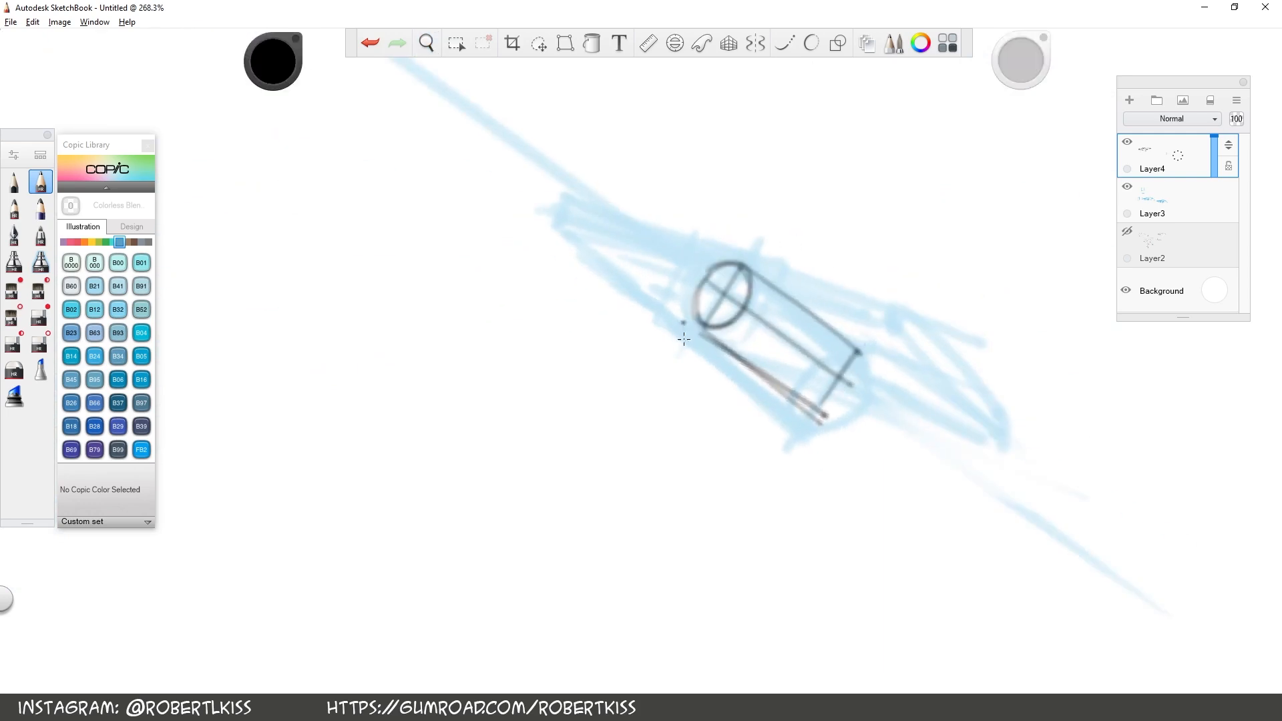
mouse_move(855, 352)
left_mouse_down()
mouse_move(828, 404)
mouse_move(852, 432)
left_mouse_up()
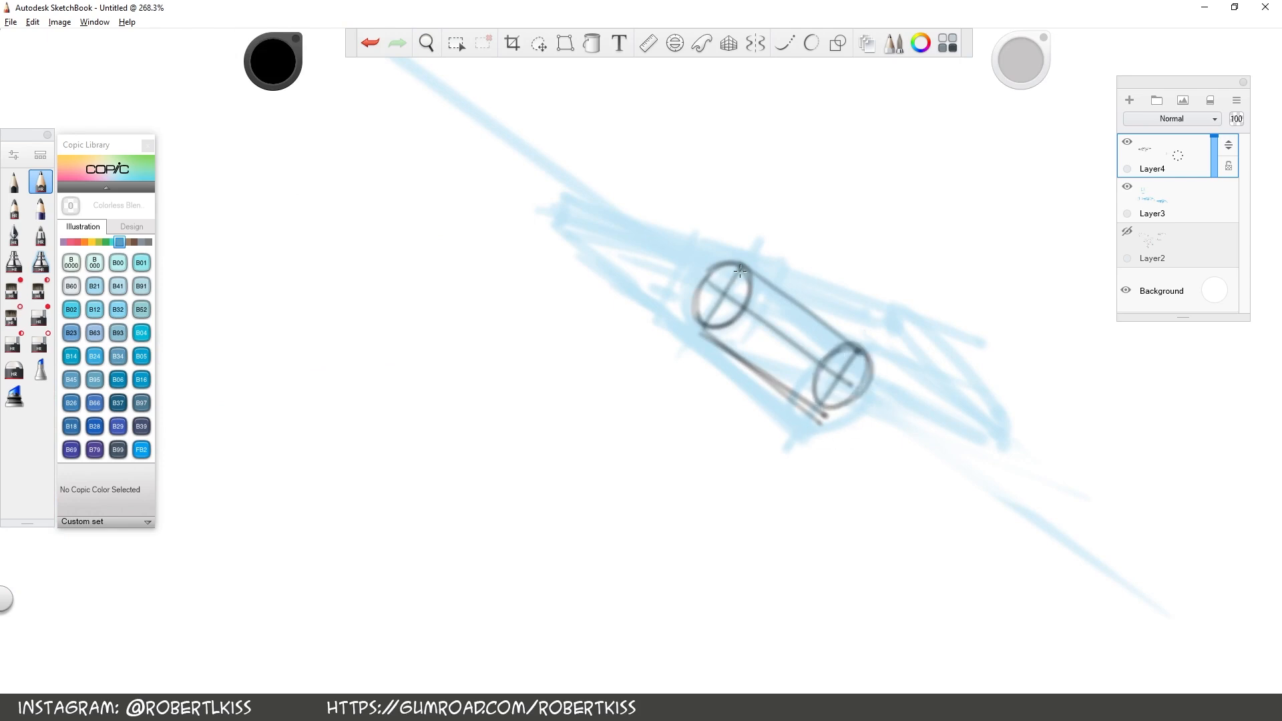
left_click_drag(738, 271, 699, 322)
mouse_move(828, 406)
left_mouse_down()
mouse_move(890, 335)
mouse_move(956, 375)
mouse_move(962, 397)
left_mouse_up()
Show Layer2 and thicken the right hinge cylinder's long side edges, undoing the extra stroke at its far end
key("space")
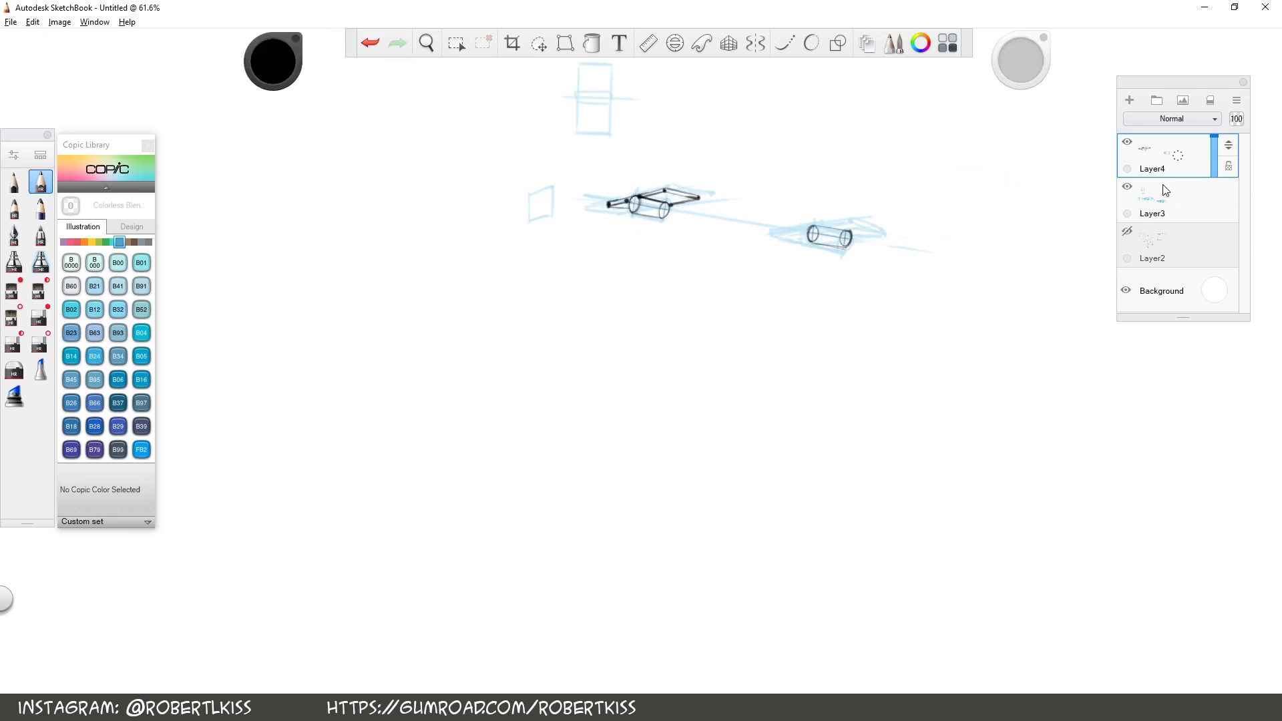
left_click(1129, 231)
key("space")
left_click_drag(964, 292, 744, 168)
mouse_move(719, 132)
left_mouse_down()
mouse_move(726, 280)
mouse_move(905, 233)
left_mouse_up()
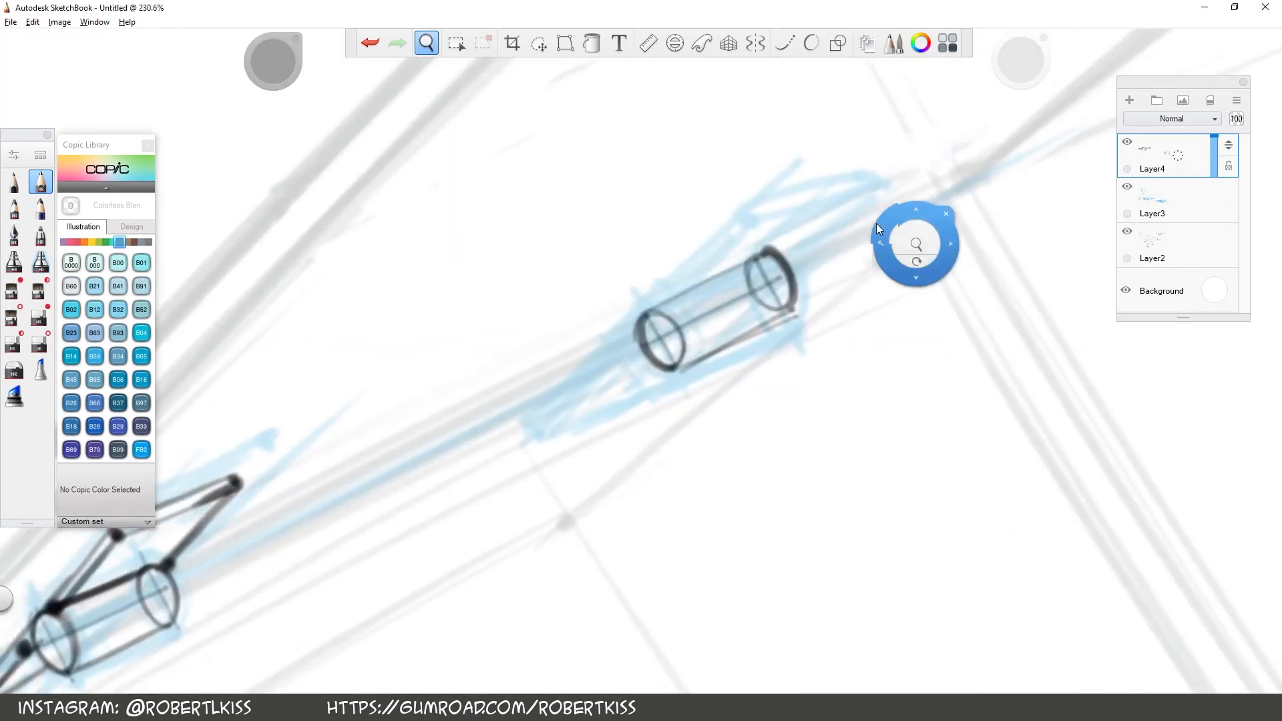
left_click_drag(651, 309, 748, 259)
left_click_drag(683, 365, 793, 313)
key("space")
left_click_drag(937, 301, 942, 484)
mouse_move(790, 372)
left_mouse_down()
mouse_move(800, 384)
mouse_move(771, 384)
mouse_move(798, 348)
mouse_move(823, 376)
mouse_move(799, 400)
left_mouse_up()
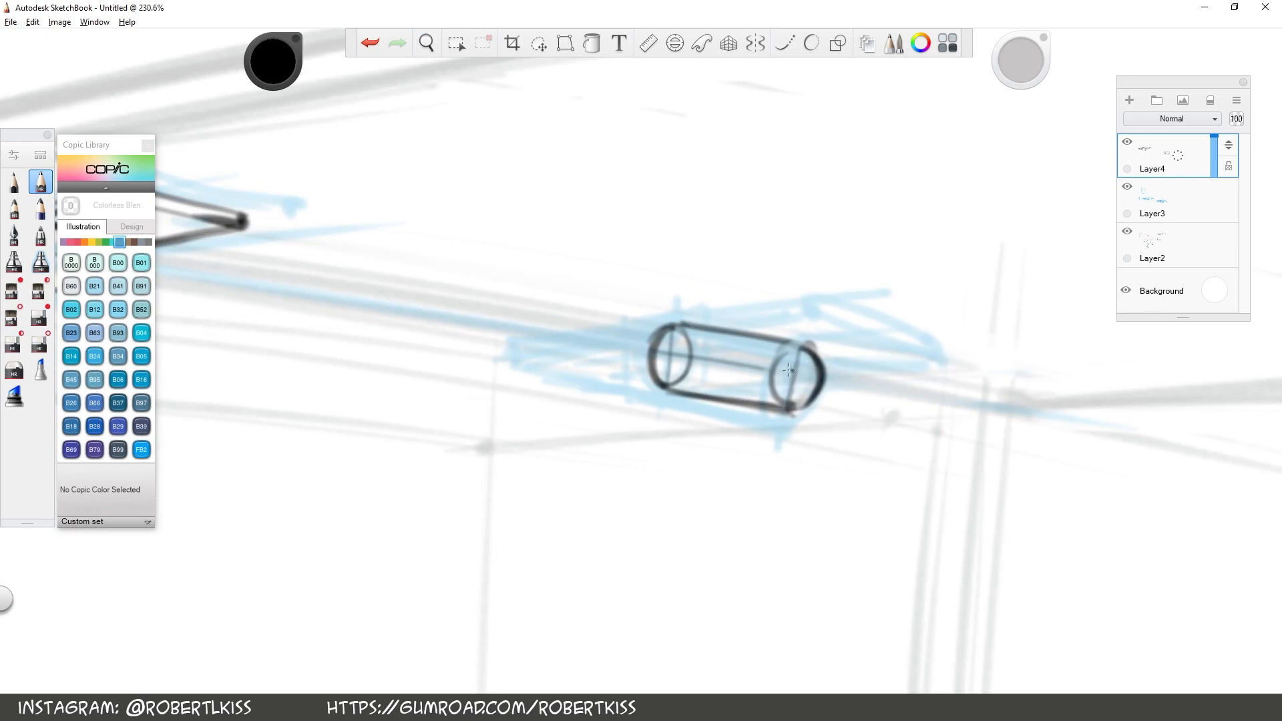
key("ctrl+z")
Thicken the right cylinder's near end ellipse and add inner ellipses dividing both hinges' cylinders into knuckles
key("space")
left_click_drag(828, 394, 627, 486)
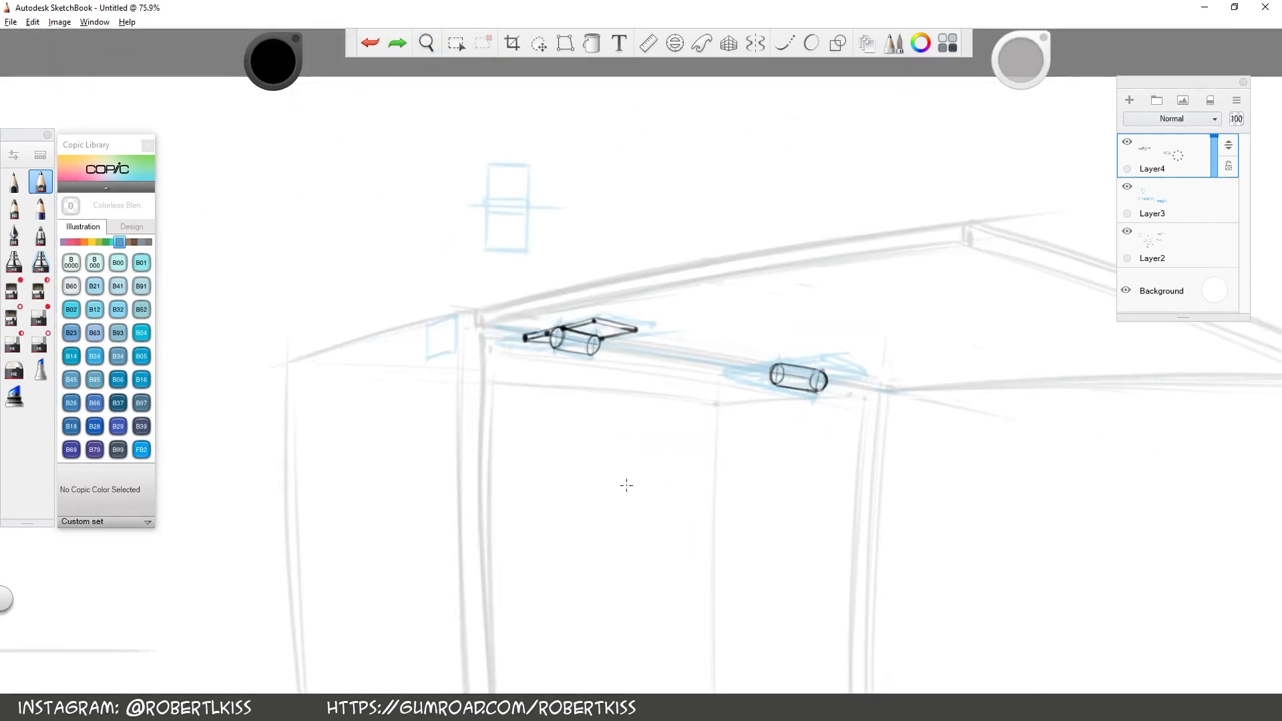
key("space")
left_click_drag(599, 350, 788, 274)
left_click_drag(565, 362, 583, 322)
key("space")
left_click_drag(1262, 502, 902, 474)
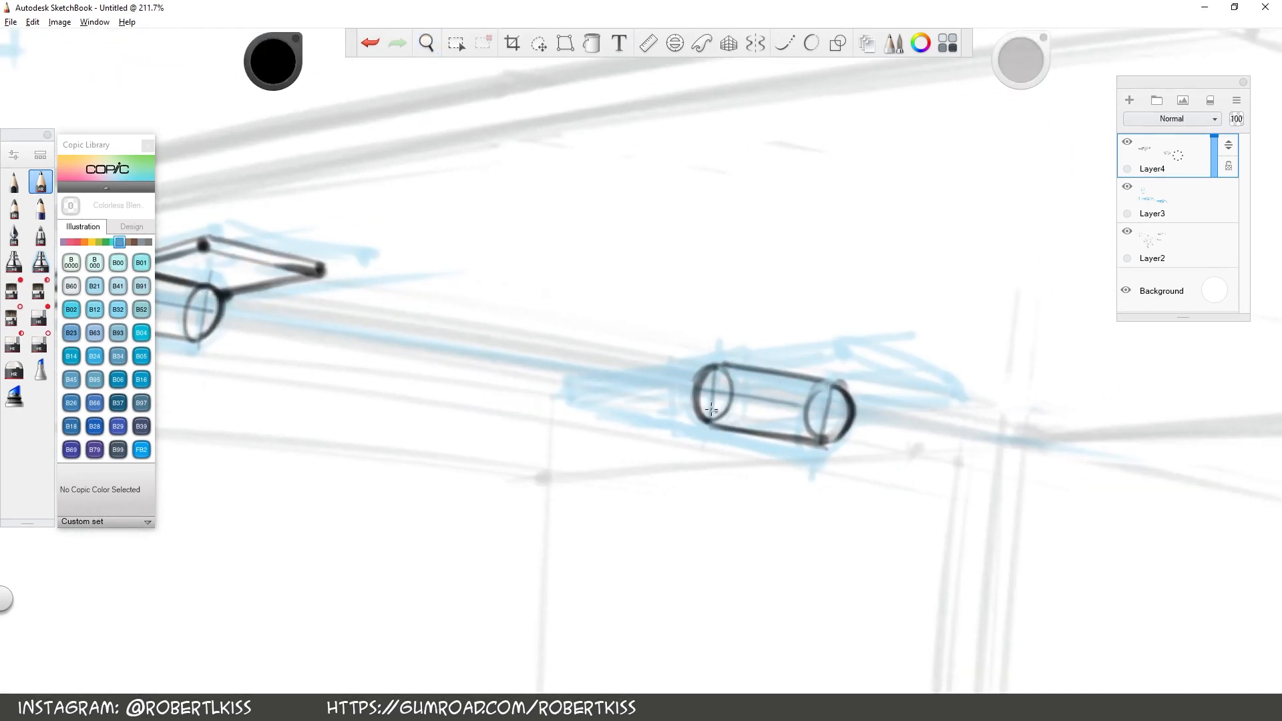
left_click_drag(714, 367, 710, 427)
mouse_move(765, 371)
left_mouse_down()
mouse_move(779, 409)
mouse_move(766, 370)
left_mouse_up()
left_click_drag(489, 458, 788, 469)
mouse_move(884, 201)
left_mouse_down()
mouse_move(927, 307)
mouse_move(711, 601)
mouse_move(668, 609)
left_mouse_up()
mouse_move(481, 518)
left_mouse_down()
mouse_move(610, 552)
mouse_move(766, 554)
left_mouse_up()
left_click_drag(414, 317, 436, 283)
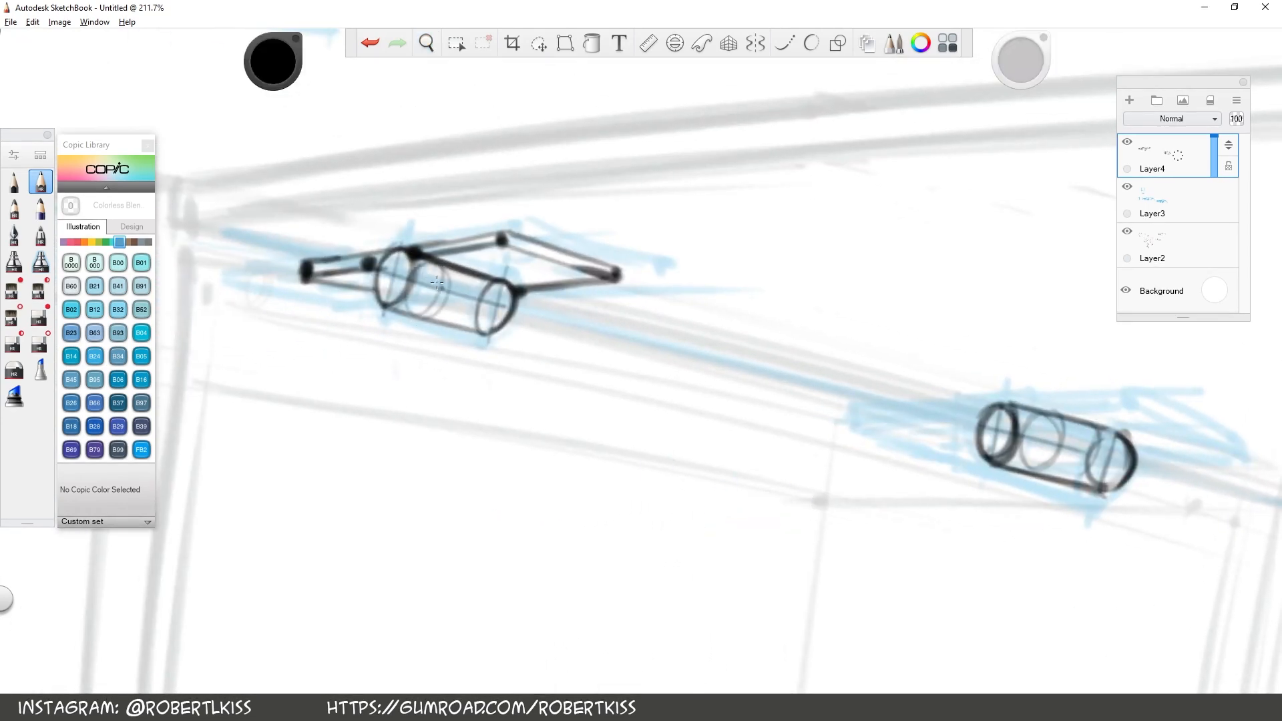
Ink the right hinge's plate outlines in black on both sides of its cylinder and darken their edges
key("space")
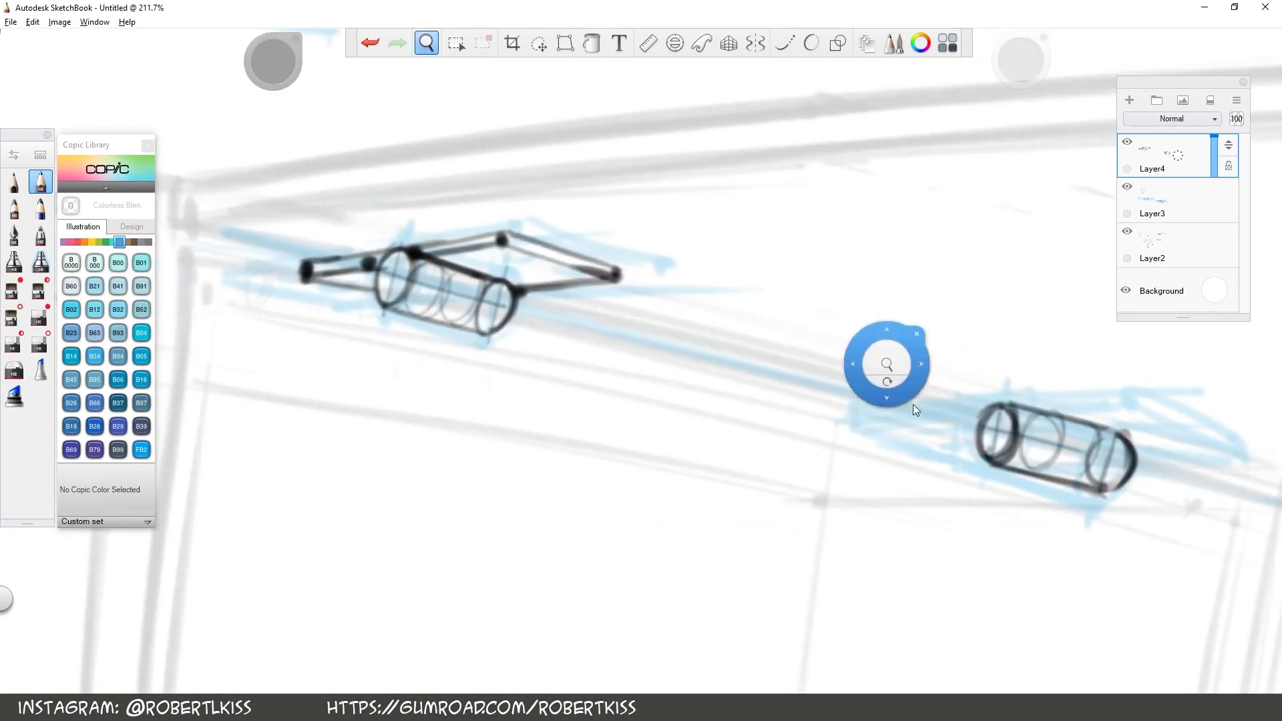
left_click_drag(1276, 482, 898, 441)
key("space")
left_click_drag(999, 432, 1000, 434)
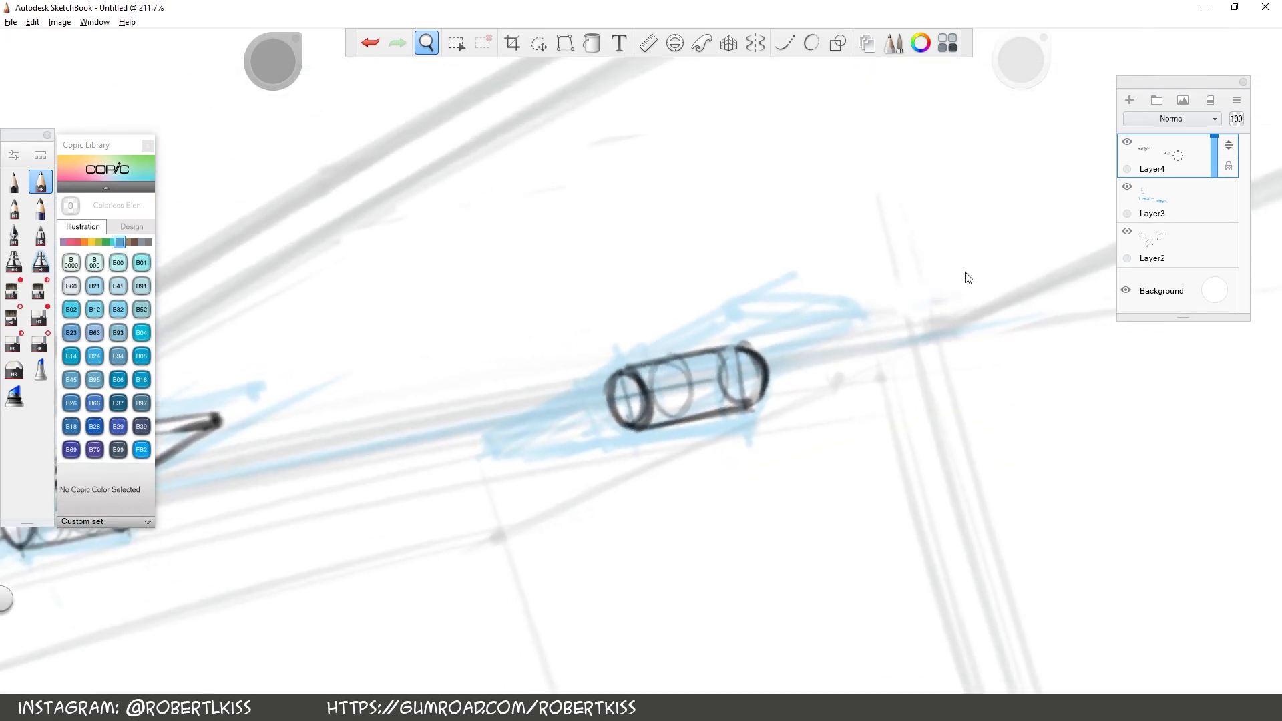
left_click_drag(638, 361, 717, 322)
left_click_drag(714, 326, 634, 372)
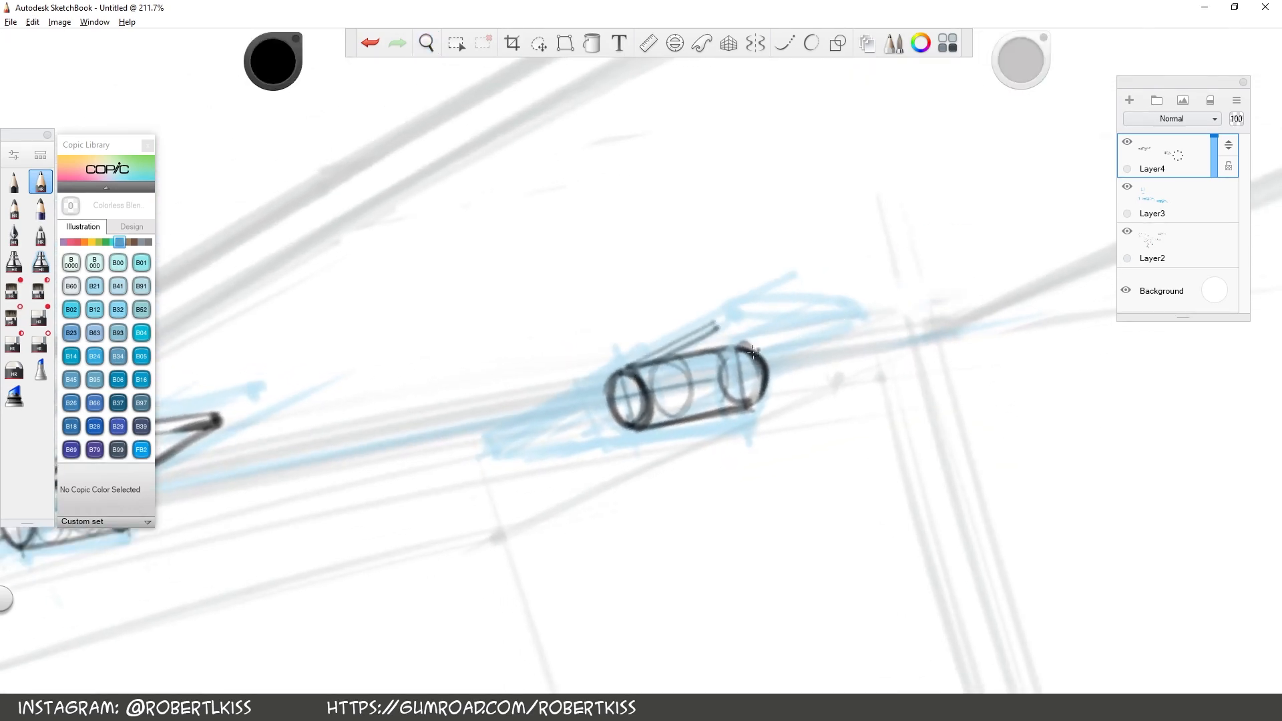
left_click_drag(761, 351, 845, 323)
mouse_move(714, 328)
left_mouse_down()
mouse_move(834, 320)
mouse_move(823, 312)
left_mouse_up()
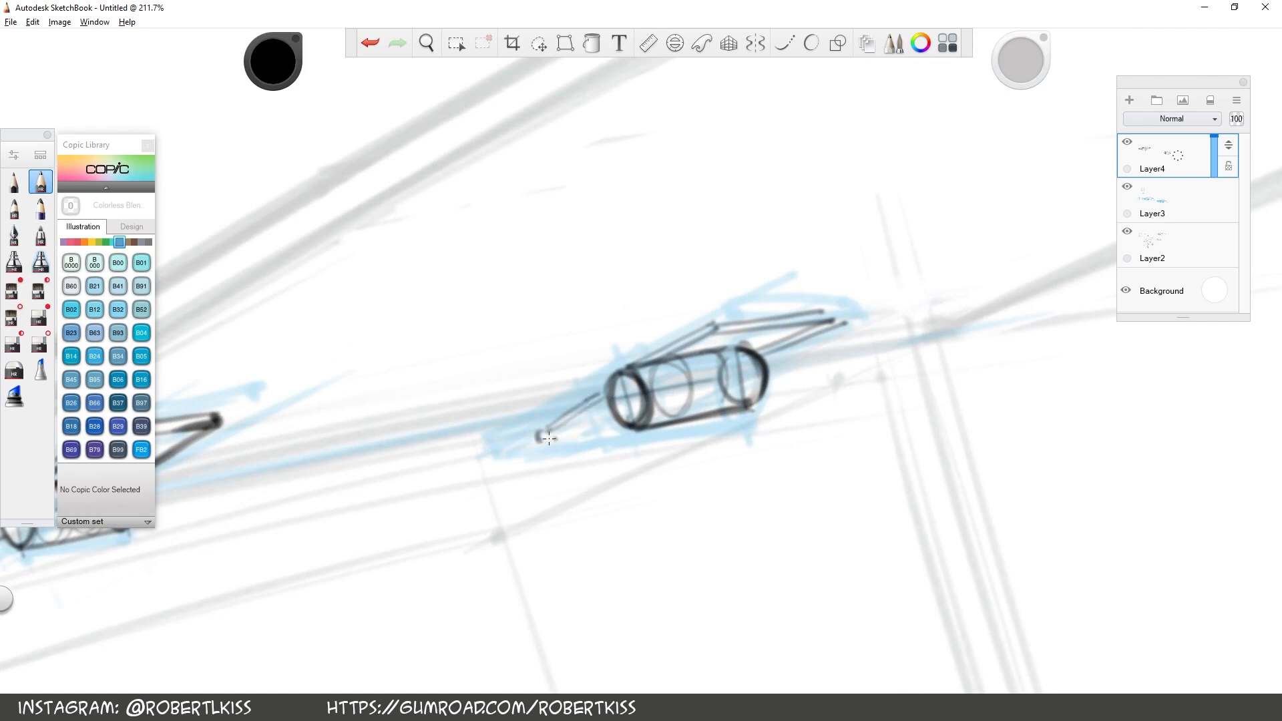
left_click_drag(762, 356, 838, 321)
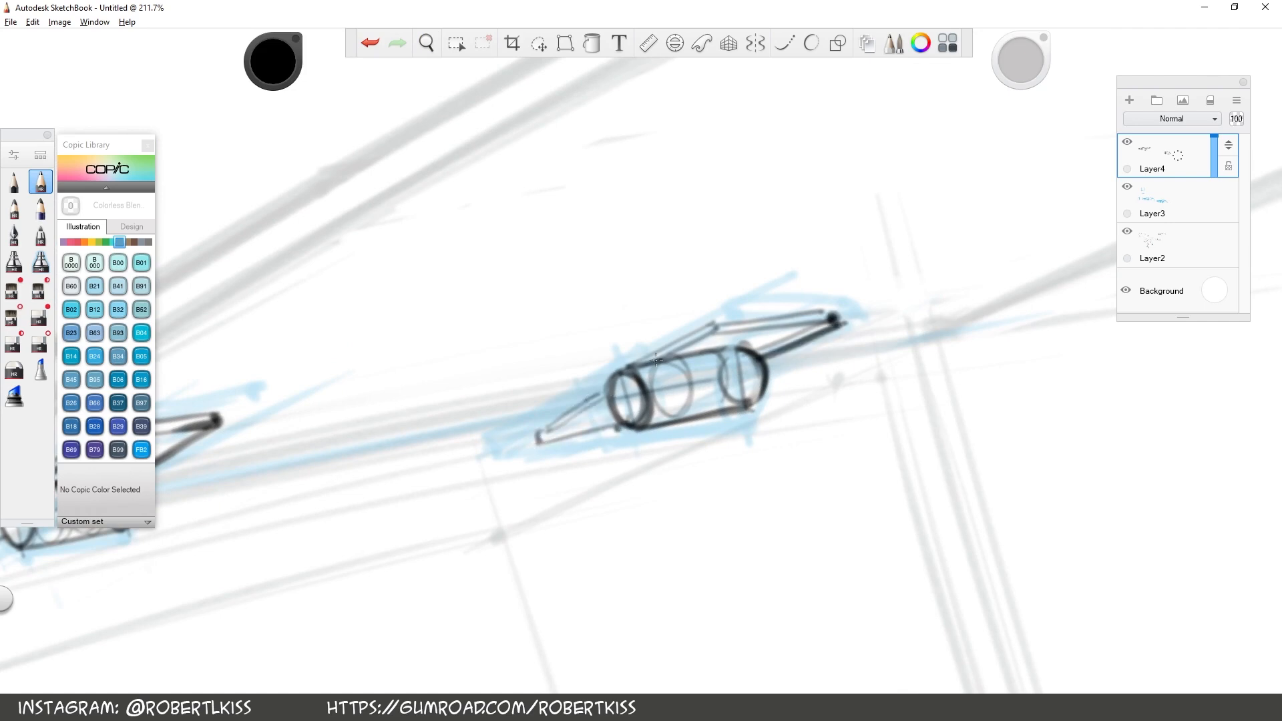
left_click_drag(633, 368, 716, 324)
left_click_drag(712, 327, 836, 312)
Delete Layer3 with the blue construction and raise Layer2 back to full opacity
key("space")
left_click_drag(742, 415, 873, 340)
key("space")
left_click_drag(945, 361, 926, 468)
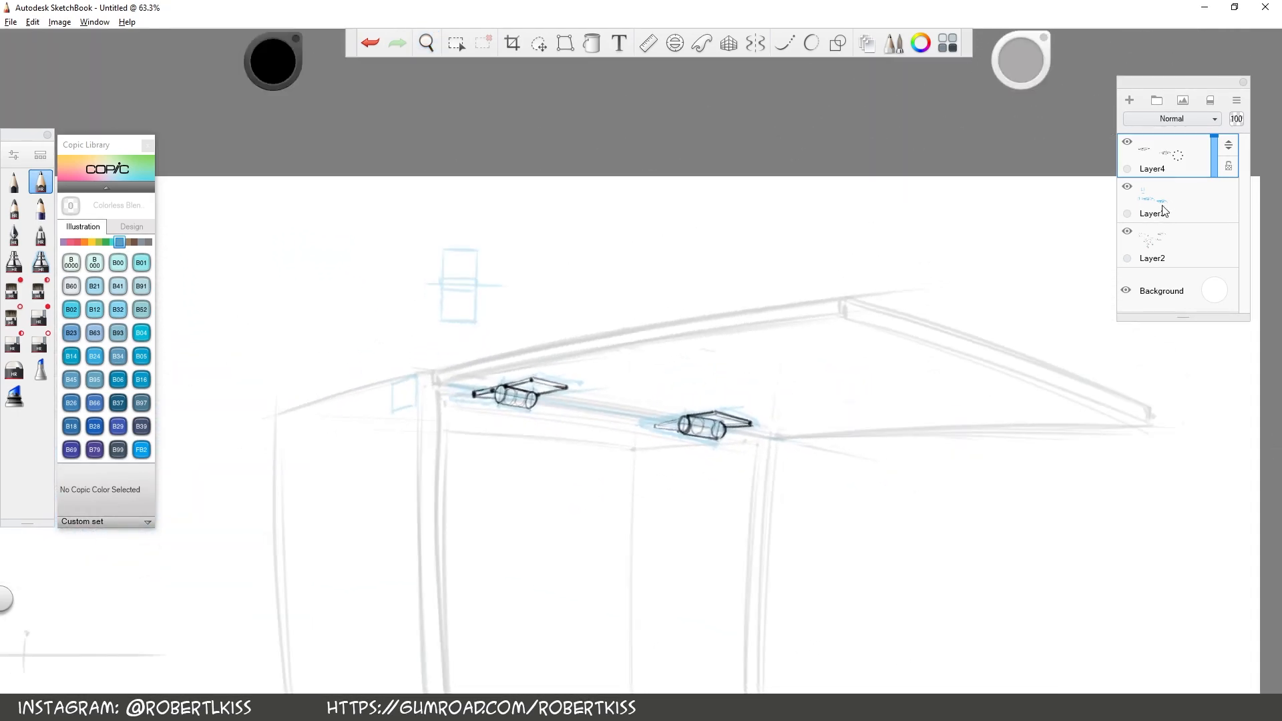
left_click_drag(1169, 209, 1264, 105)
left_click_drag(1220, 212, 1217, 154)
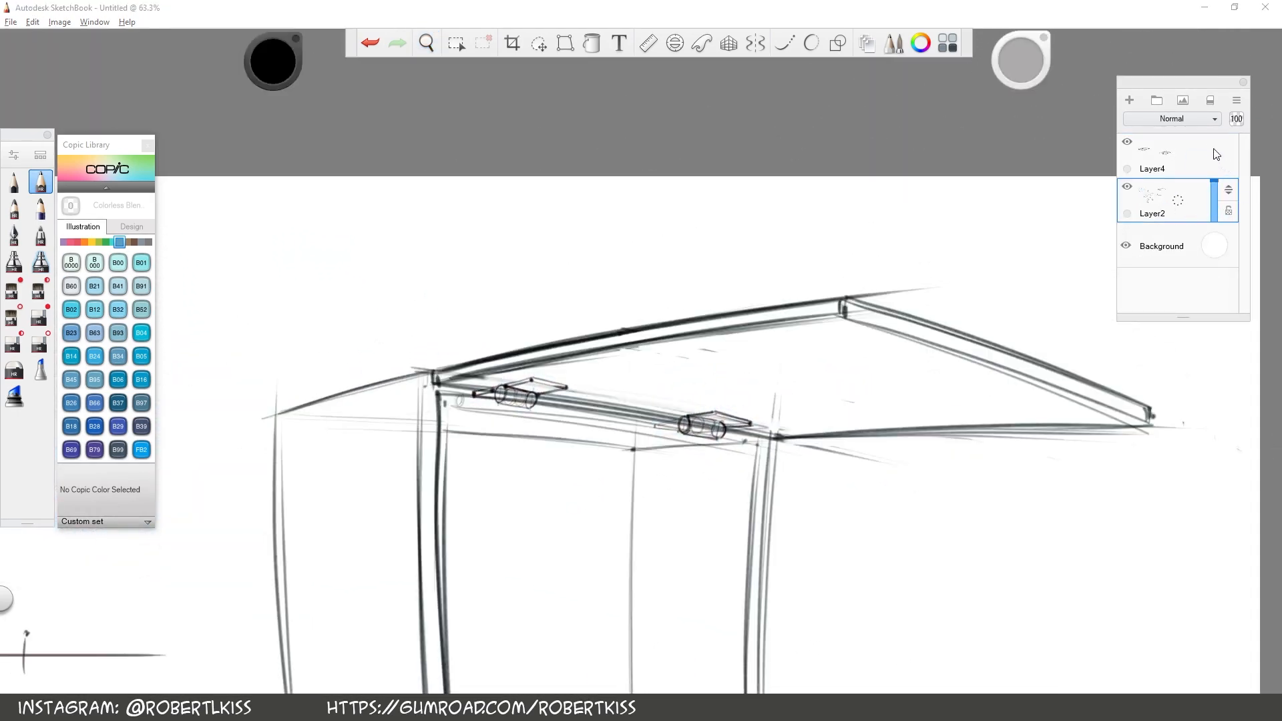
Erase the Layer2 lines that run through both hinges, and darken the short plate beside each cylinder
key("e")
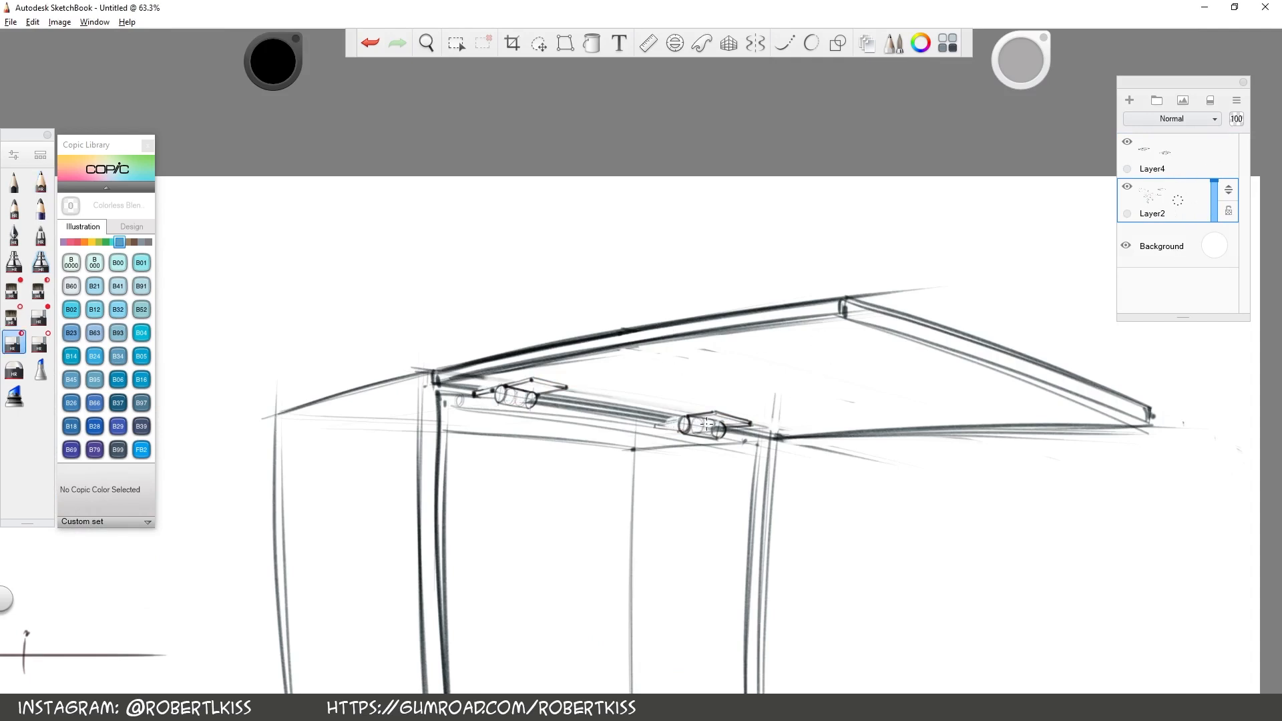
key("e")
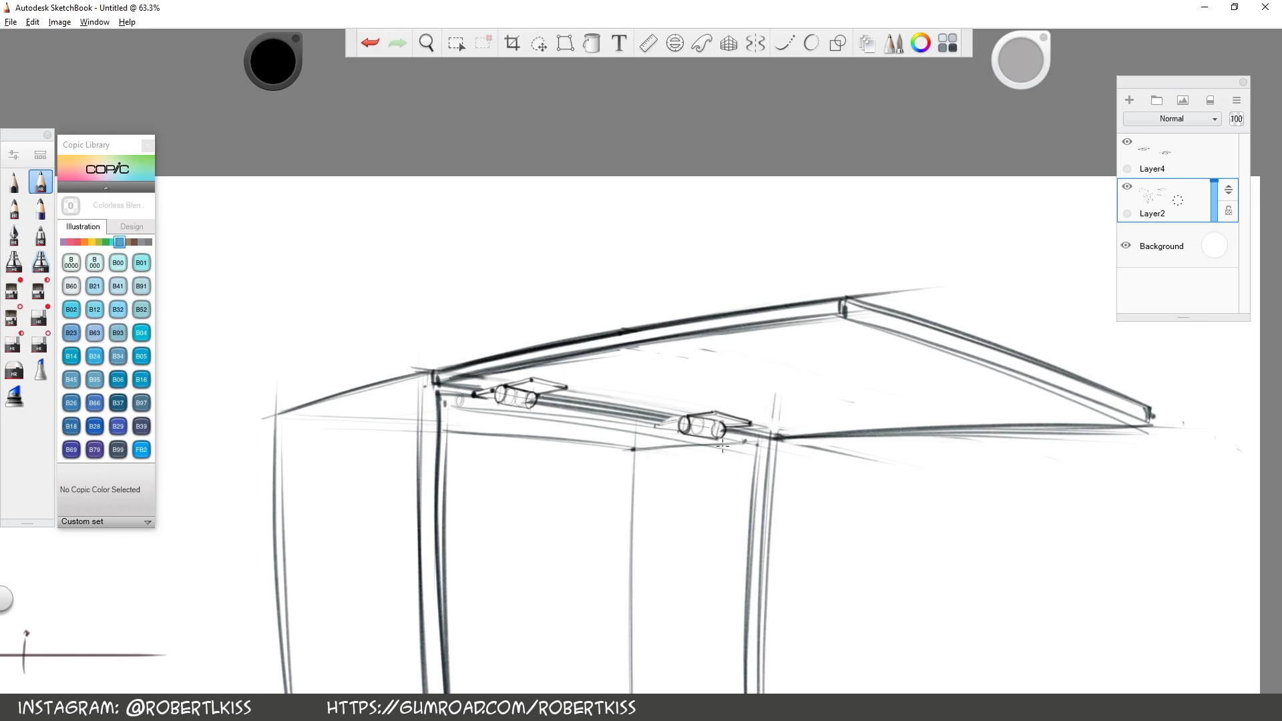
key("space")
left_click_drag(755, 416, 795, 359)
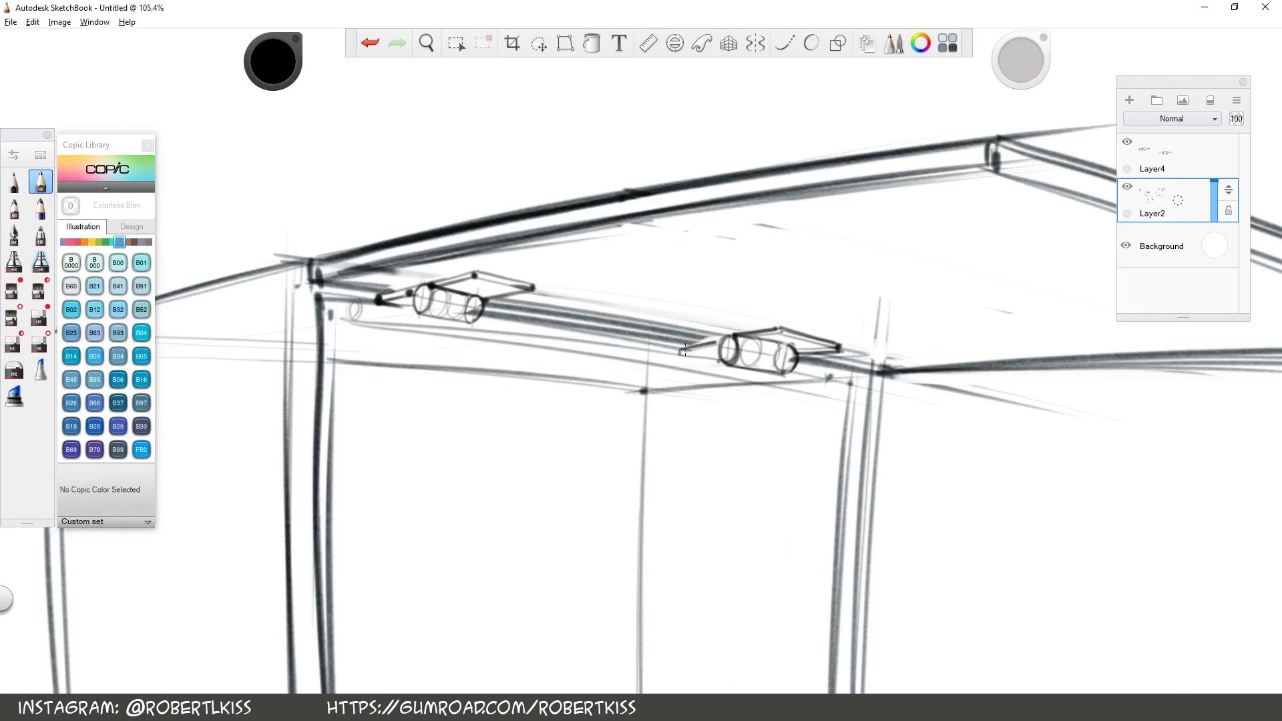
key("space")
left_click_drag(904, 587, 781, 324)
Switch to another pencil and add a new layer above Layer2
left_click(40, 209)
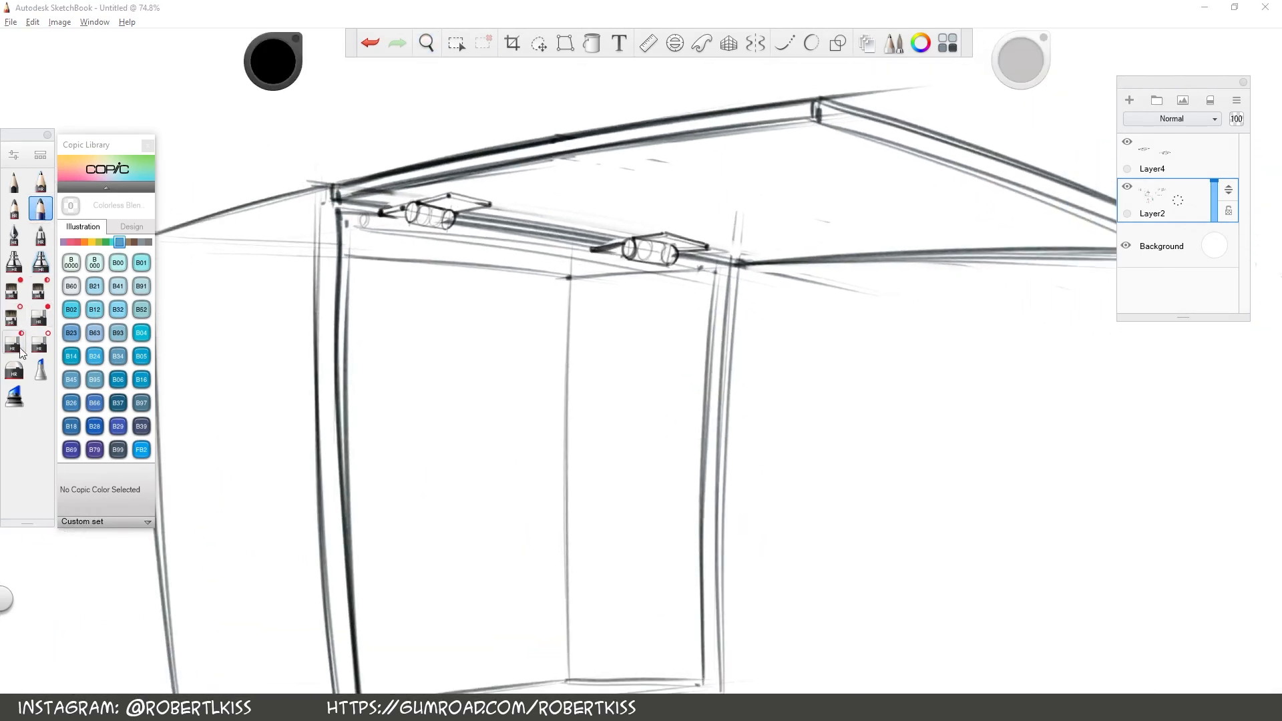
key("space")
left_click_drag(861, 331, 718, 428)
key("e")
key("e")
left_click_drag(403, 235, 372, 409)
key("ctrl+z")
key("ctrl+l")
Sketch a light guide line across the lid parallel to the hinge axis, with diagonal strut lines down to the box sides
key("space")
left_click_drag(979, 408, 970, 366)
left_click_drag(450, 450, 597, 252)
key("space")
left_click_drag(879, 221, 850, 248)
left_click_drag(375, 431, 471, 228)
key("space")
left_click_drag(695, 443, 747, 441)
left_click_drag(711, 355, 567, 423)
key("space")
left_click_drag(650, 433, 681, 430)
left_click_drag(649, 484, 649, 445)
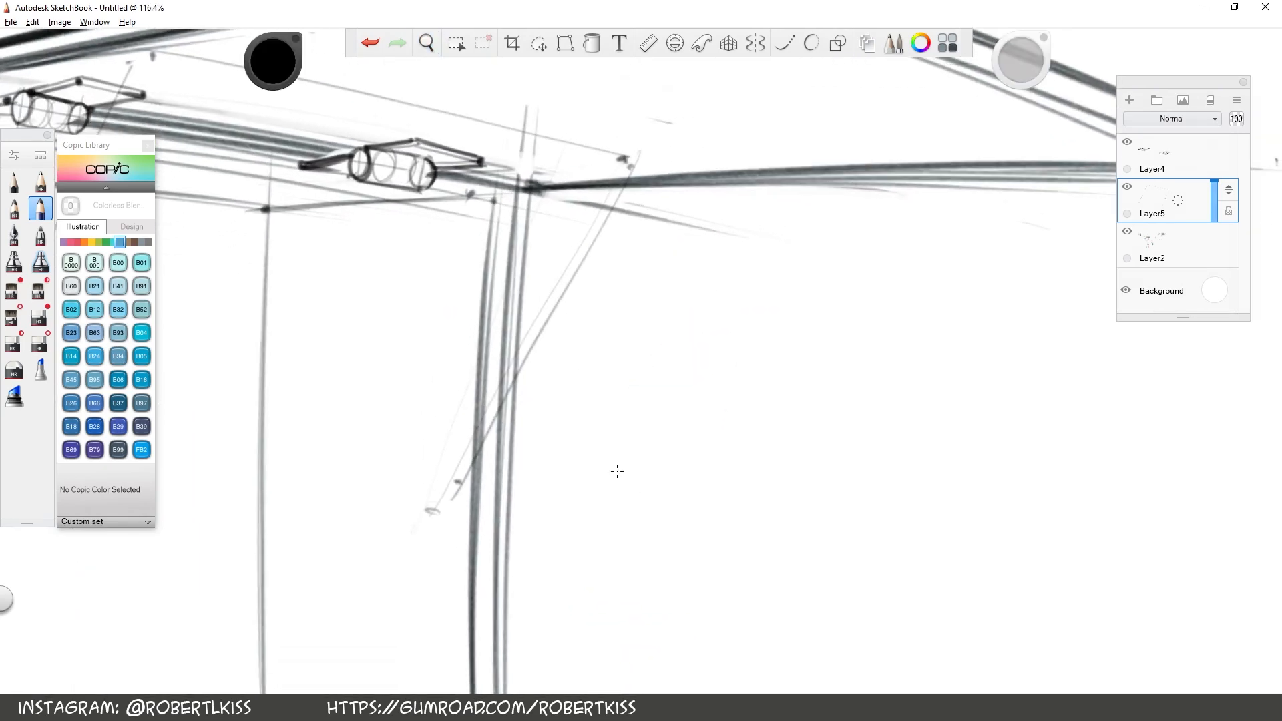
Draw a short guide line through the right strut's upper attachment point on the lid
key("space")
left_click_drag(680, 189, 697, 147)
left_click_drag(688, 144, 732, 264)
left_click_drag(823, 382, 818, 366)
left_click_drag(624, 246, 540, 302)
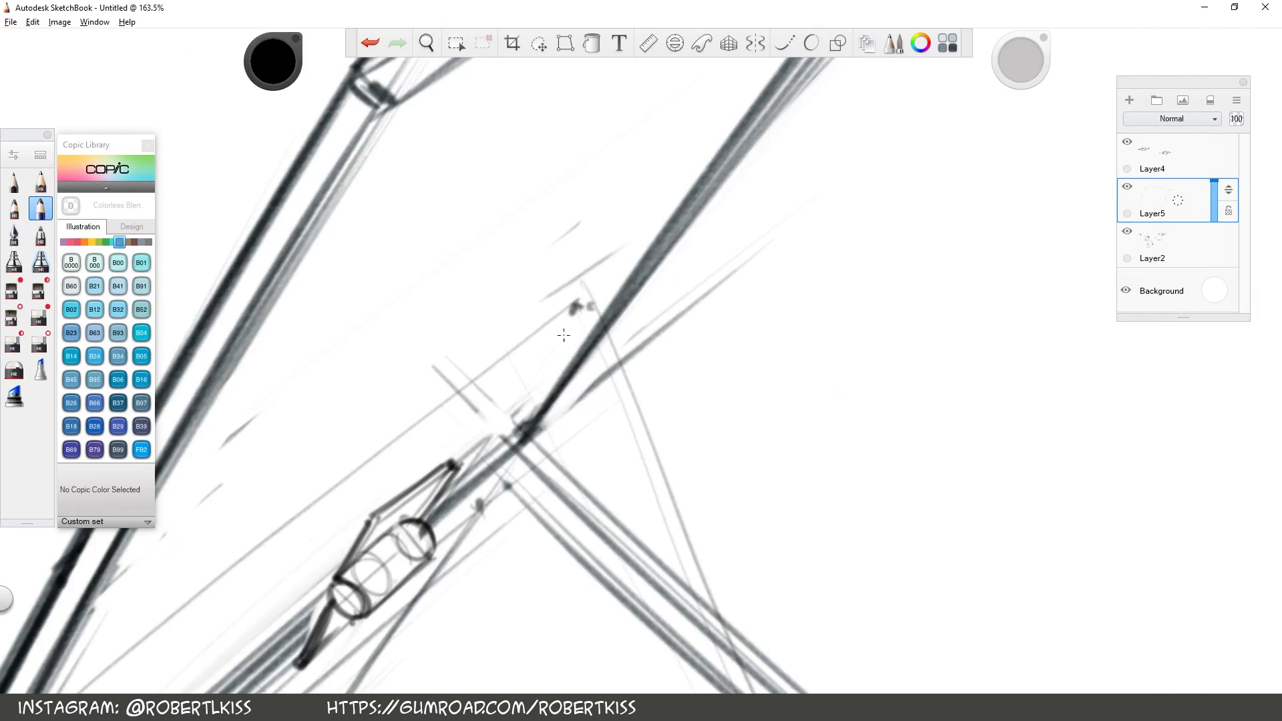
Draw a pivot axis through the right strut's lower end and cross it with light vertical guide lines
key("space")
left_click_drag(754, 546, 608, 200)
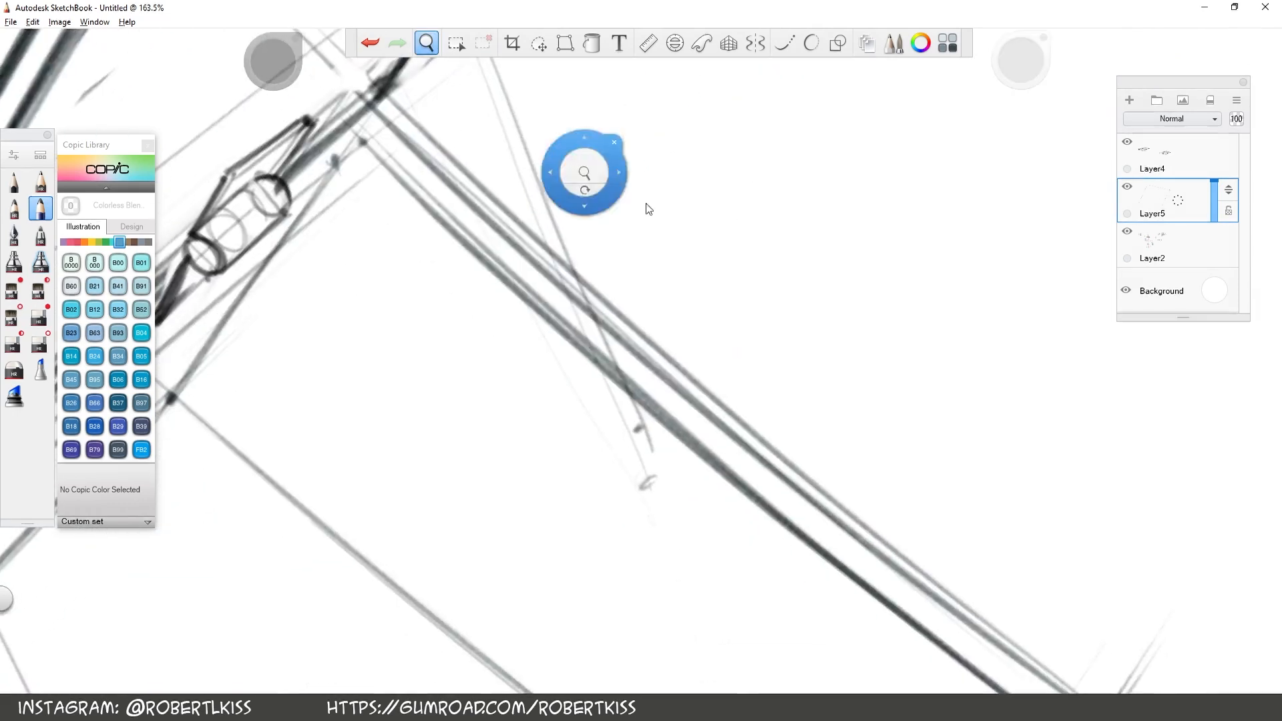
left_click_drag(799, 212, 839, 295)
left_click_drag(520, 510, 757, 397)
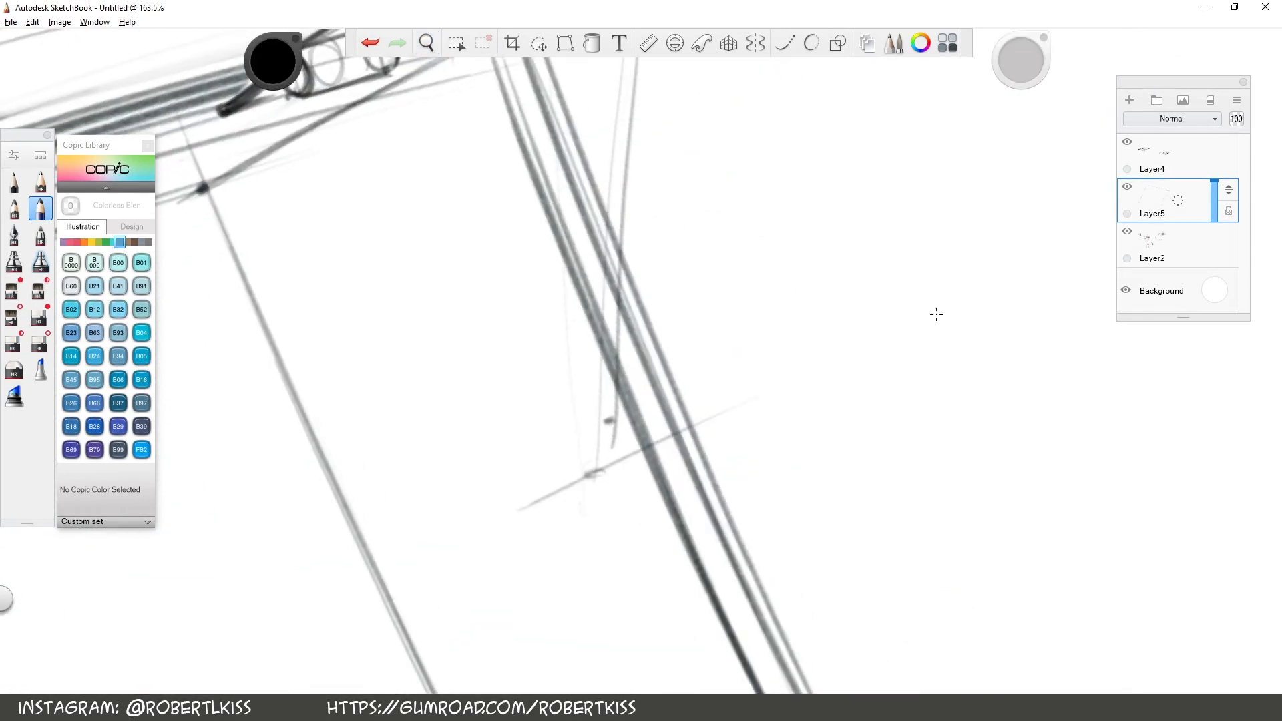
key("space")
left_click_drag(913, 379, 914, 380)
left_click_drag(568, 362, 567, 502)
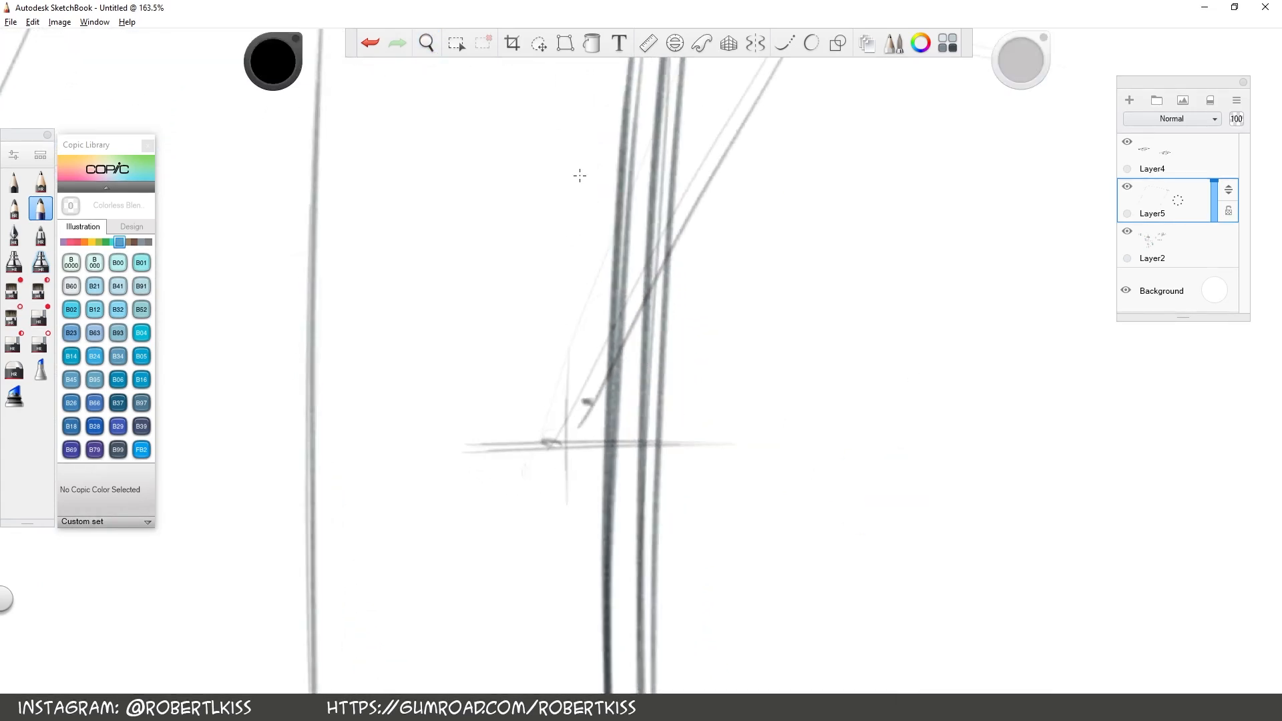
left_click_drag(562, 368, 561, 500)
key("space")
left_click_drag(550, 440, 562, 440)
key("ctrl+z")
key("ctrl+z")
Draw two end ellipses on the right strut's lower pivot axis and join them with side edges into a small cylinder
key("space")
mouse_move(652, 385)
left_mouse_down()
mouse_move(556, 484)
mouse_move(551, 558)
left_mouse_up()
left_click_drag(620, 506, 713, 461)
left_click_drag(713, 473, 701, 510)
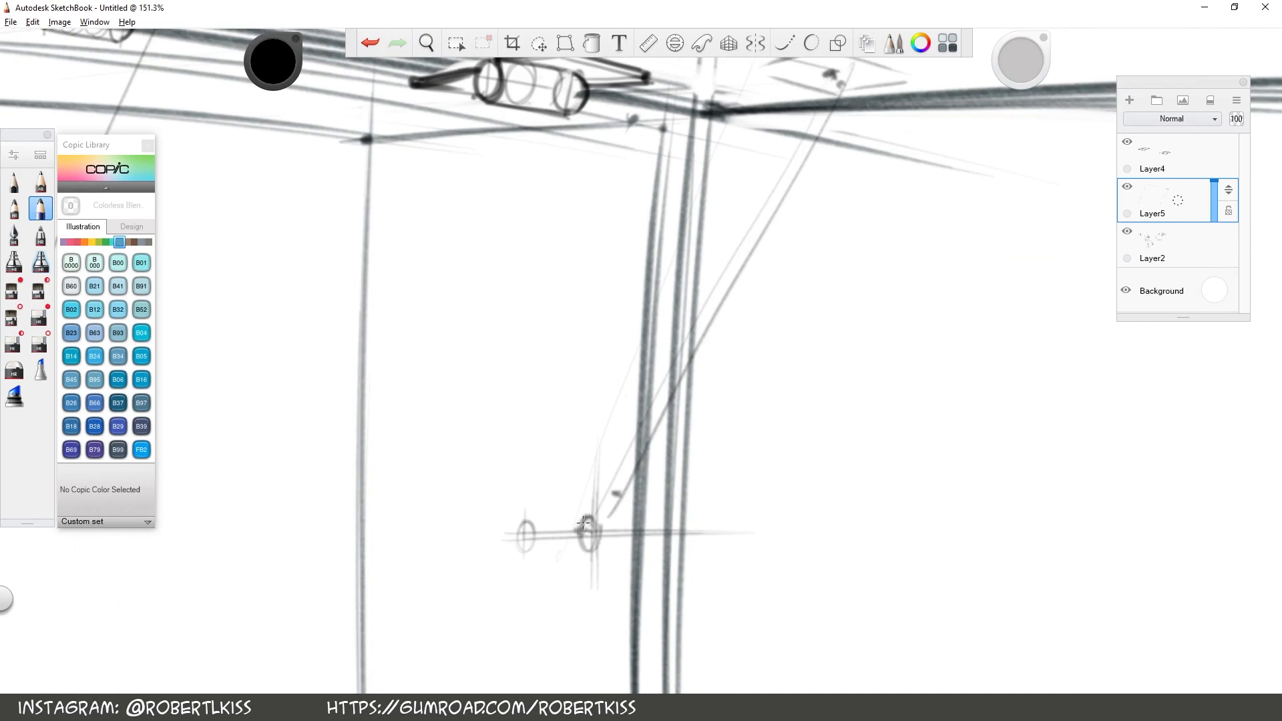
left_click_drag(583, 523, 592, 552)
key("space")
left_click_drag(828, 513, 872, 400)
left_click_drag(792, 527, 826, 464)
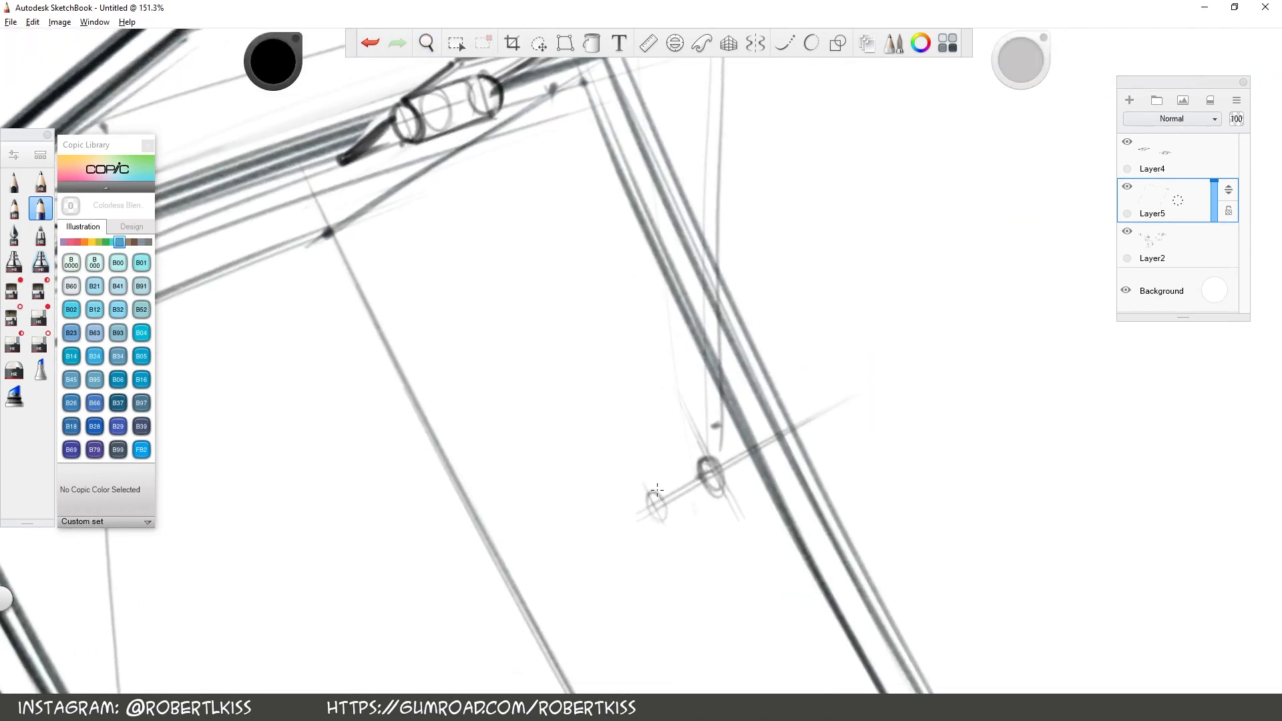
left_click_drag(660, 518, 727, 482)
Sketch a matching small pivot cylinder with end ellipses and side edges at the strut's attachment point on the lid
key("space")
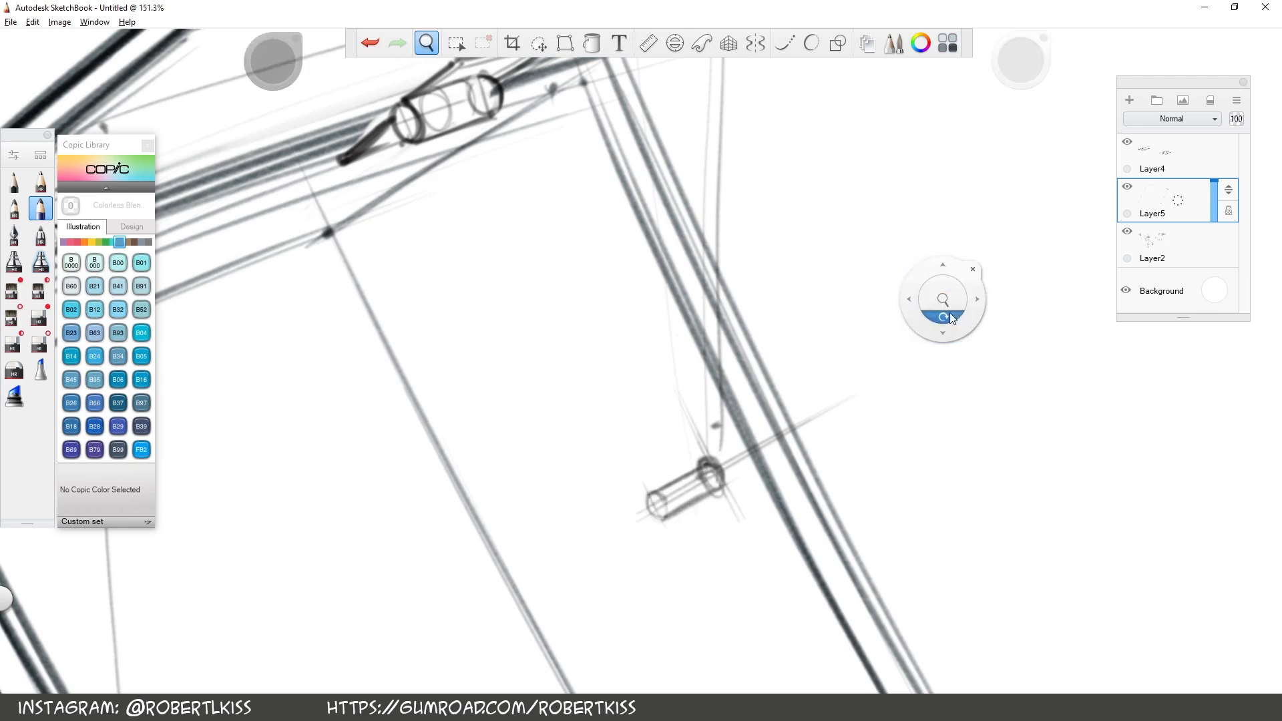
left_click_drag(944, 298, 942, 326)
left_click_drag(826, 347, 744, 559)
left_click_drag(749, 296, 782, 314)
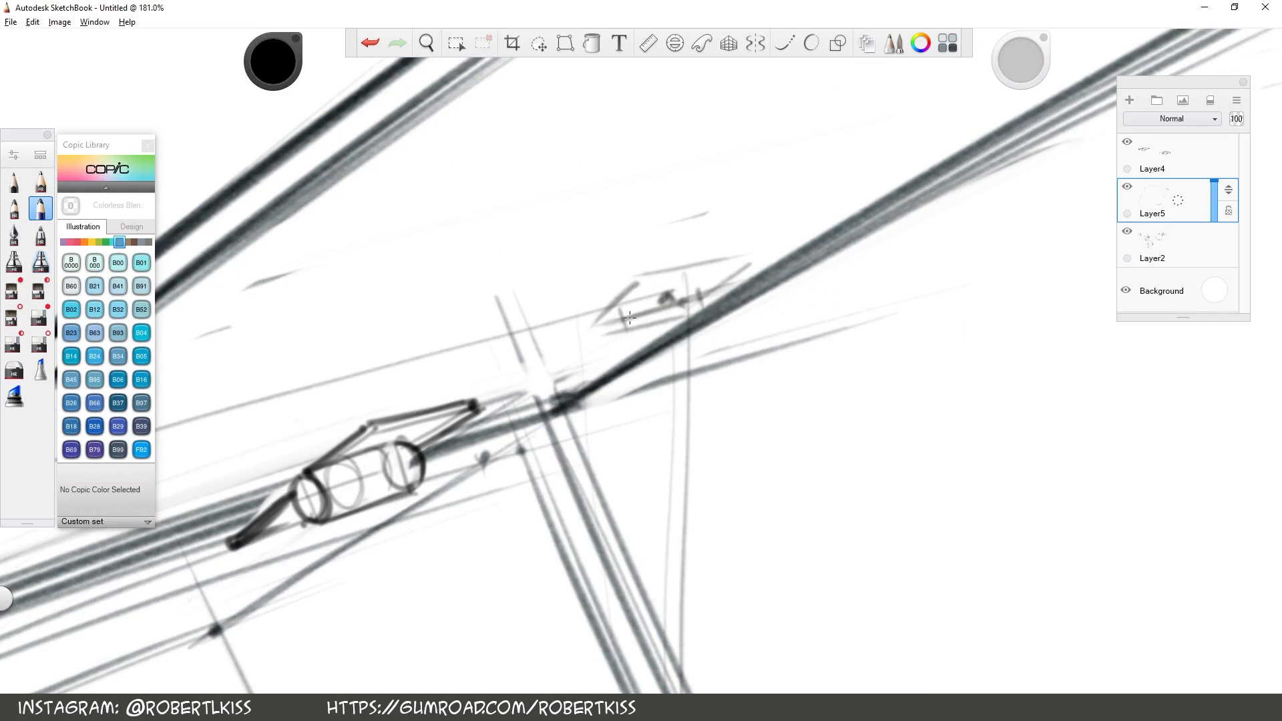
left_click_drag(686, 292, 696, 314)
left_click_drag(618, 336, 700, 316)
mouse_move(623, 301)
left_mouse_down()
mouse_move(712, 284)
mouse_move(700, 285)
left_mouse_up()
left_click_drag(622, 339, 704, 319)
Draw light parallel edges for the right strut from its lower pivot cylinder up to the pivot on the lid
key("space")
left_click_drag(733, 372, 592, 436)
left_click_drag(879, 346, 856, 460)
left_click_drag(738, 500, 785, 469)
left_click_drag(707, 558, 718, 533)
mouse_move(471, 622)
left_mouse_down()
mouse_move(662, 301)
mouse_move(501, 562)
mouse_move(645, 300)
mouse_move(674, 271)
left_mouse_up()
key("ctrl+z")
key("ctrl+z")
key("ctrl+z")
left_click_drag(483, 596, 665, 287)
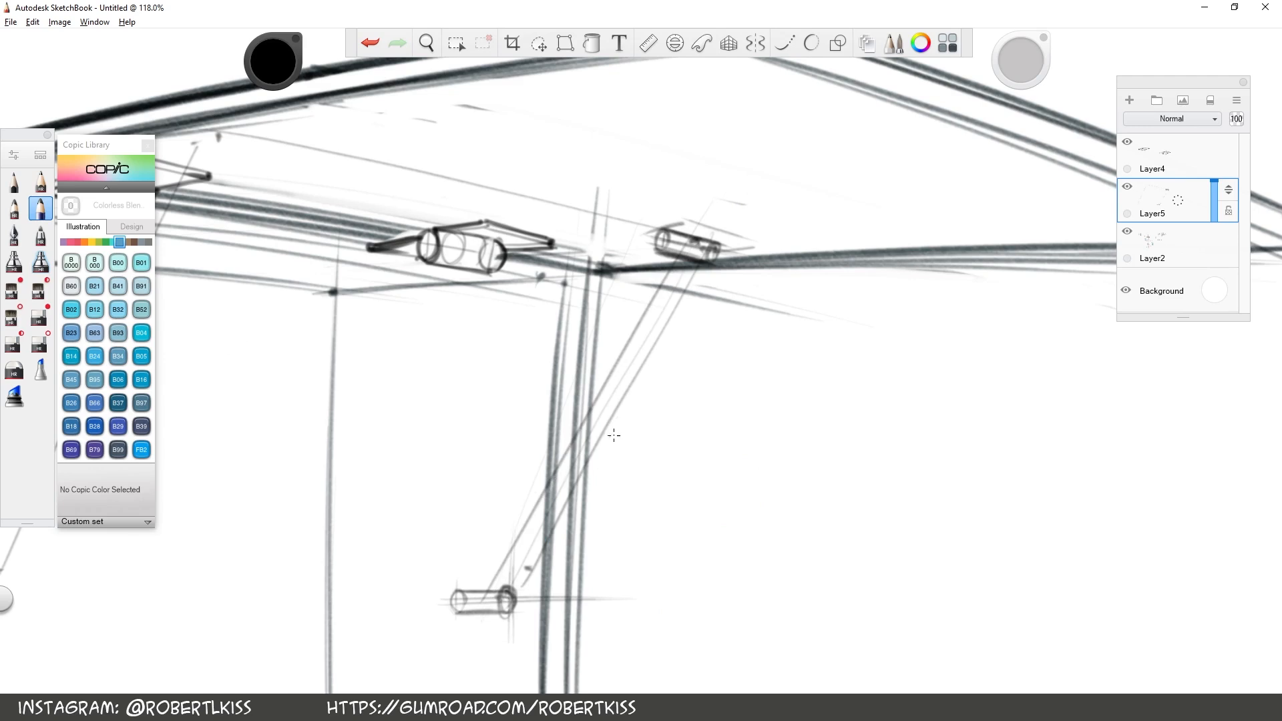
Darken the edges of the right strut's upper section and mark its lower end with a short cross line
left_click_drag(875, 254, 726, 393)
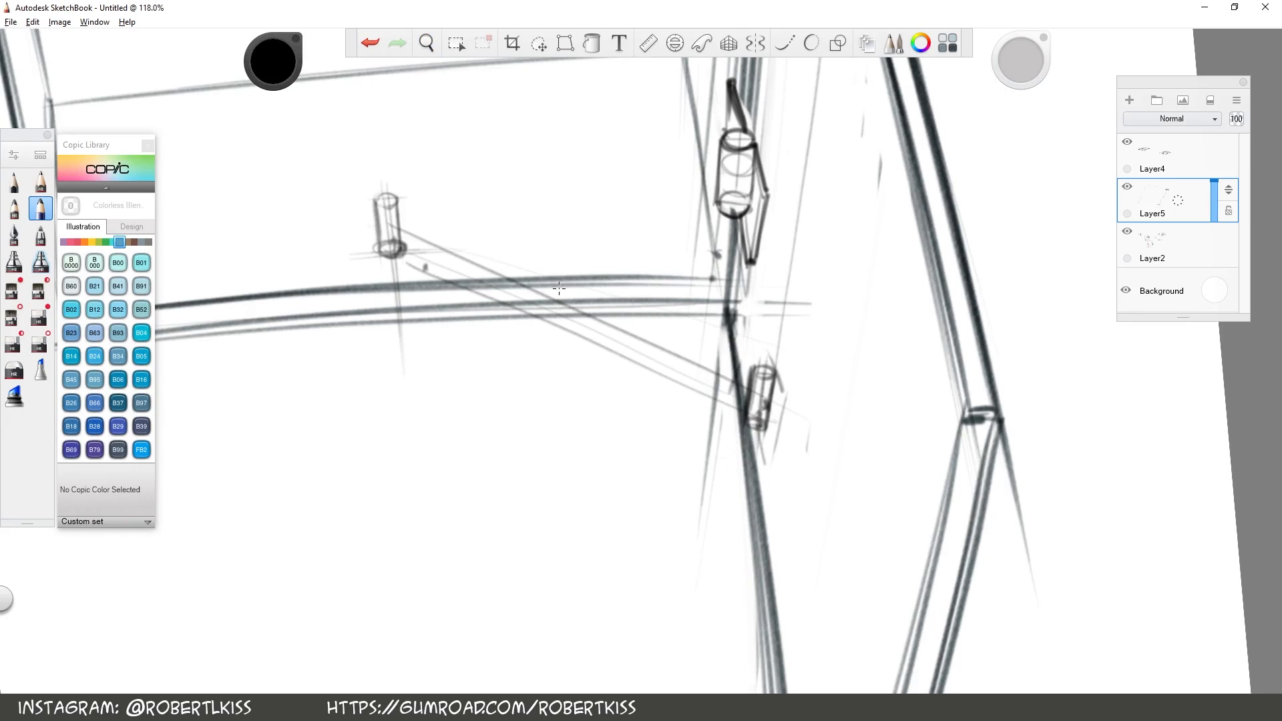
left_click_drag(528, 269, 523, 290)
key("space")
left_click_drag(889, 247, 673, 378)
left_click_drag(621, 454, 737, 298)
left_click_drag(587, 442, 728, 261)
left_click_drag(621, 452, 744, 284)
key("space")
mouse_move(890, 196)
left_mouse_down()
mouse_move(631, 567)
mouse_move(558, 549)
mouse_move(605, 564)
mouse_move(500, 511)
mouse_move(414, 533)
left_mouse_up()
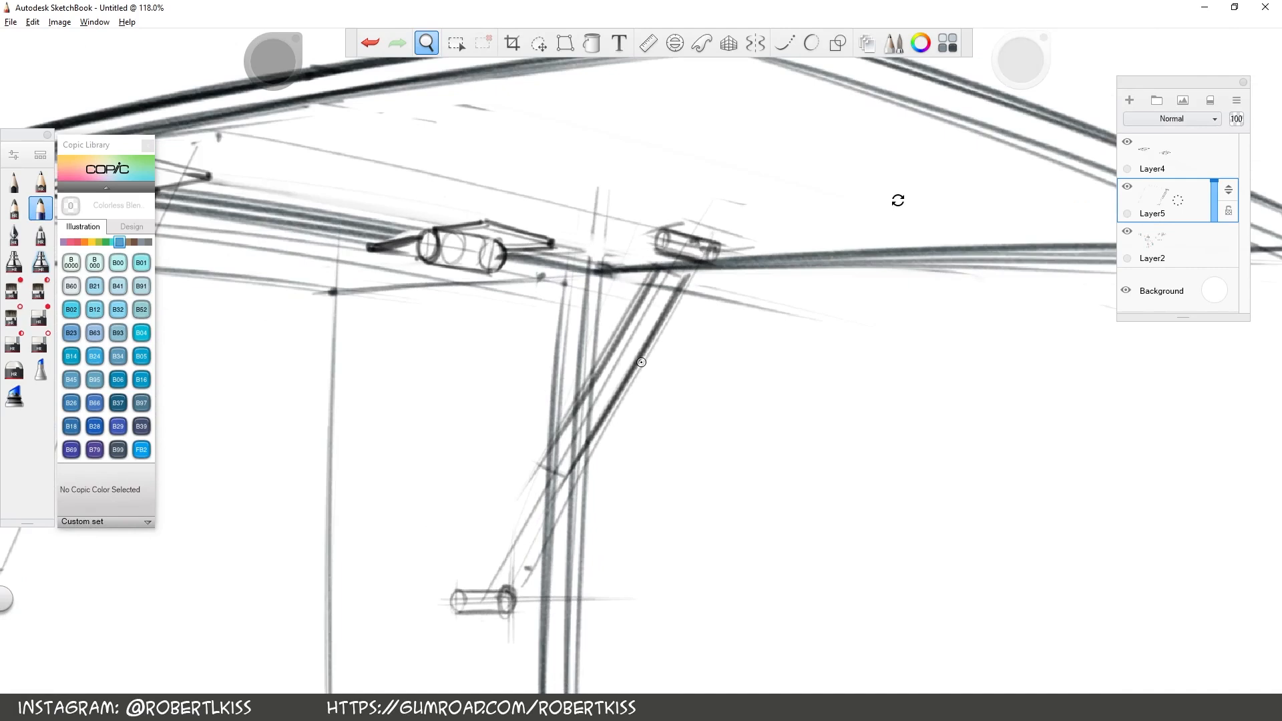
Sketch faint diagonal guide lines with short end marks in the empty area beside the right strut
key("space")
left_click_drag(735, 629, 719, 527)
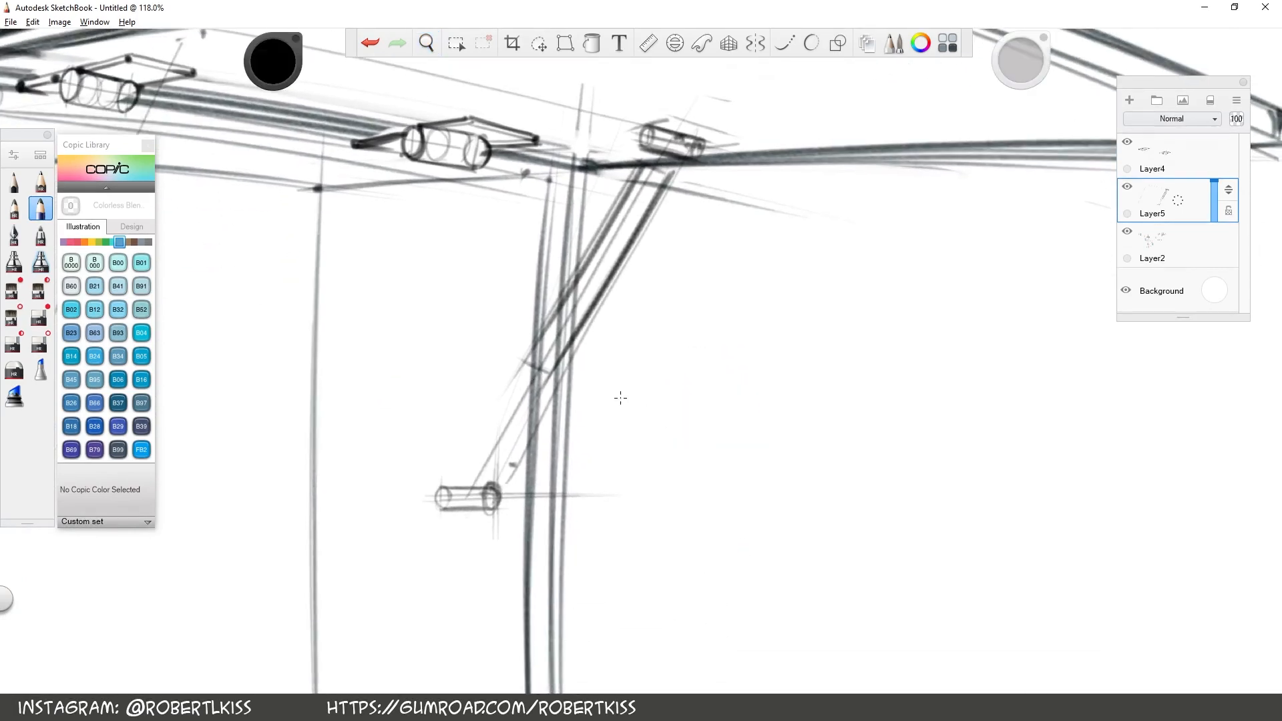
left_click_drag(634, 376, 736, 471)
left_click_drag(610, 381, 638, 386)
left_click_drag(676, 469, 712, 467)
left_click_drag(668, 400, 795, 237)
key("ctrl+z")
Add a new layer and sketch a blue (B06 Peacock Blue) ellipse at the strut's mid joint with a matching perspective rectangle beside it
left_click_drag(1178, 201, 1187, 127)
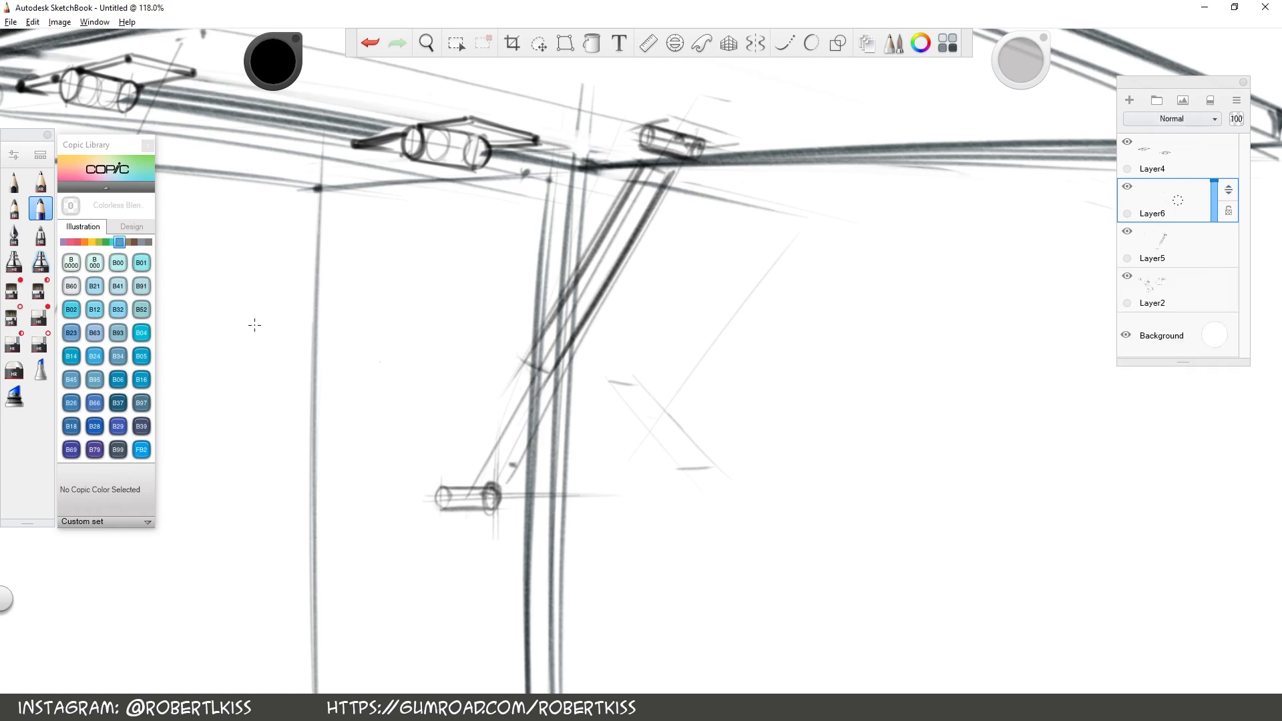
left_click(41, 181)
left_click(118, 379)
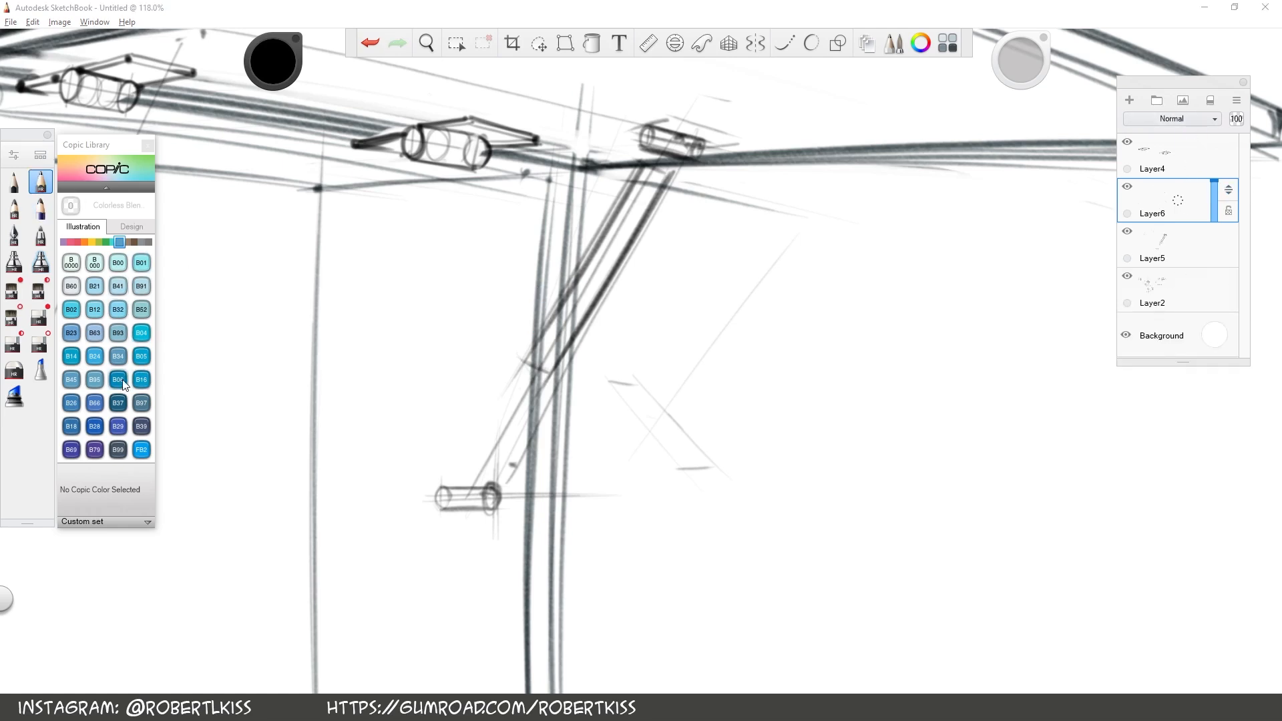
mouse_move(515, 356)
left_mouse_down()
mouse_move(539, 390)
mouse_move(529, 380)
mouse_move(549, 373)
mouse_move(523, 360)
mouse_move(560, 384)
mouse_move(520, 357)
mouse_move(637, 378)
mouse_move(608, 378)
mouse_move(634, 380)
mouse_move(599, 362)
mouse_move(629, 367)
left_mouse_up()
key("ctrl+z")
mouse_move(629, 367)
left_mouse_down()
mouse_move(634, 377)
mouse_move(691, 331)
left_mouse_up()
key("space")
left_click_drag(452, 358, 499, 383)
left_click_drag(434, 325, 469, 389)
left_click(13, 343)
mouse_move(438, 334)
left_mouse_down()
mouse_move(471, 384)
mouse_move(503, 388)
mouse_move(461, 354)
mouse_move(489, 386)
mouse_move(497, 375)
left_mouse_up()
Sketch a blue ellipse at the strut's upper end and a matching perspective rectangle beside it
key("s")
key("space")
left_click_drag(705, 436, 490, 699)
mouse_move(475, 229)
left_mouse_down()
mouse_move(510, 247)
mouse_move(476, 227)
left_mouse_up()
left_click(569, 276)
mouse_move(565, 261)
left_mouse_down()
mouse_move(601, 285)
mouse_move(559, 251)
mouse_move(621, 275)
mouse_move(584, 284)
left_mouse_up()
key("space")
left_click_drag(577, 558, 573, 559)
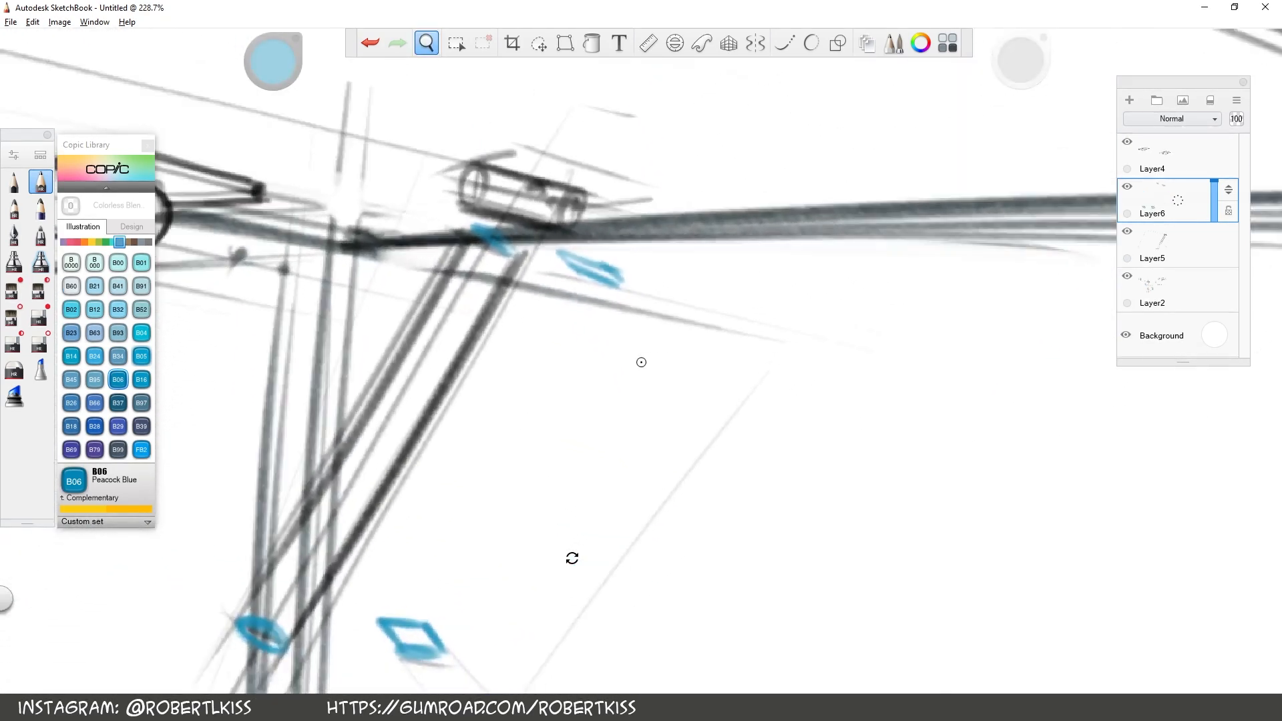
mouse_move(561, 249)
left_mouse_down()
mouse_move(612, 285)
mouse_move(620, 274)
left_mouse_up()
left_click_drag(621, 274, 604, 284)
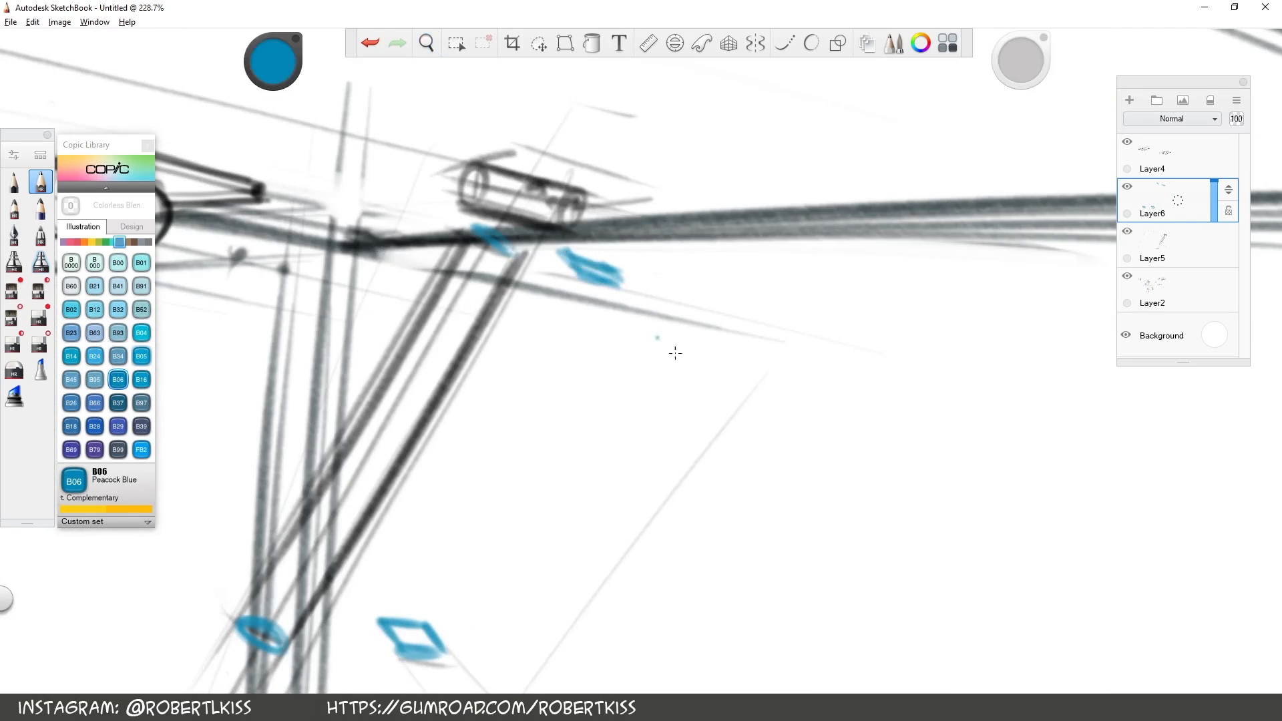
Try a blue cross-section at the strut's lower end, undo it, and delete the layer holding the blue studies
key("space")
left_click_drag(726, 362, 716, 568)
left_click_drag(715, 617, 717, 447)
left_click_drag(581, 402, 635, 401)
left_click_drag(625, 439, 651, 444)
mouse_move(339, 403)
left_mouse_down()
mouse_move(374, 463)
mouse_move(346, 405)
mouse_move(395, 424)
left_mouse_up()
key("ctrl+z")
key("ctrl+z")
key("ctrl+z")
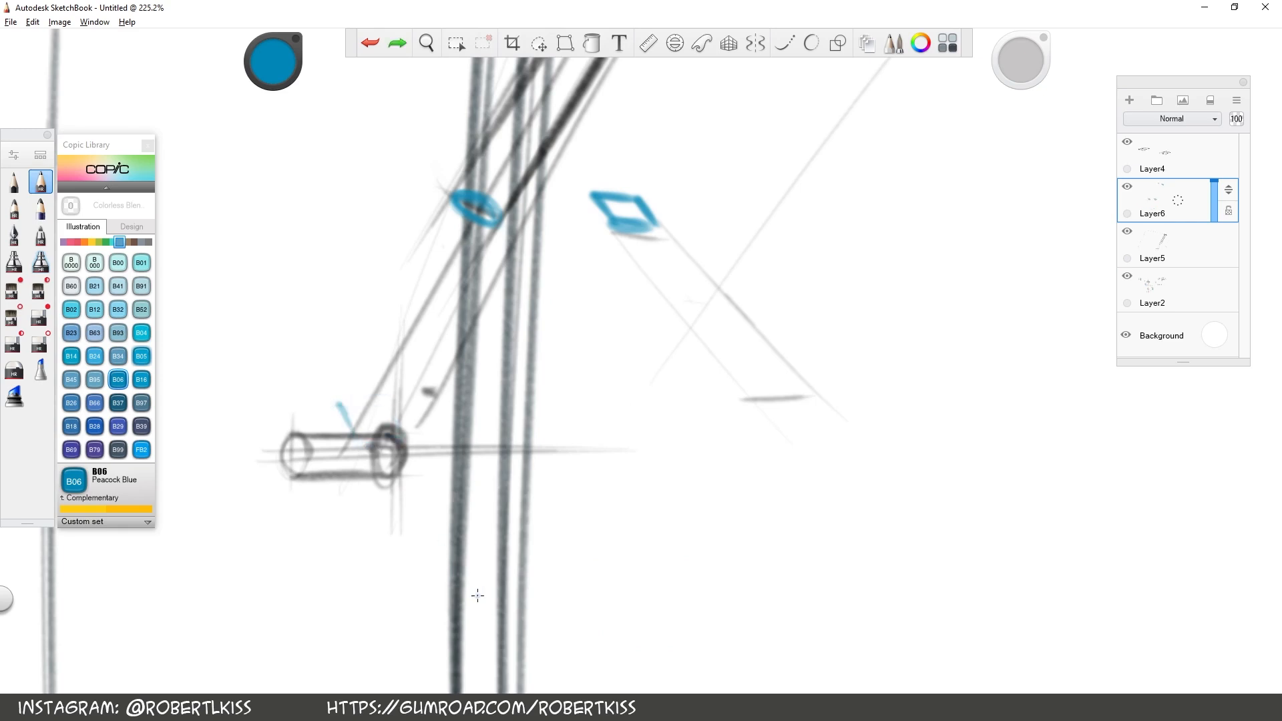
mouse_move(334, 427)
left_mouse_down()
mouse_move(367, 442)
mouse_move(337, 438)
mouse_move(367, 431)
left_mouse_up()
key("ctrl+z")
left_click_drag(1164, 202, 1247, 122)
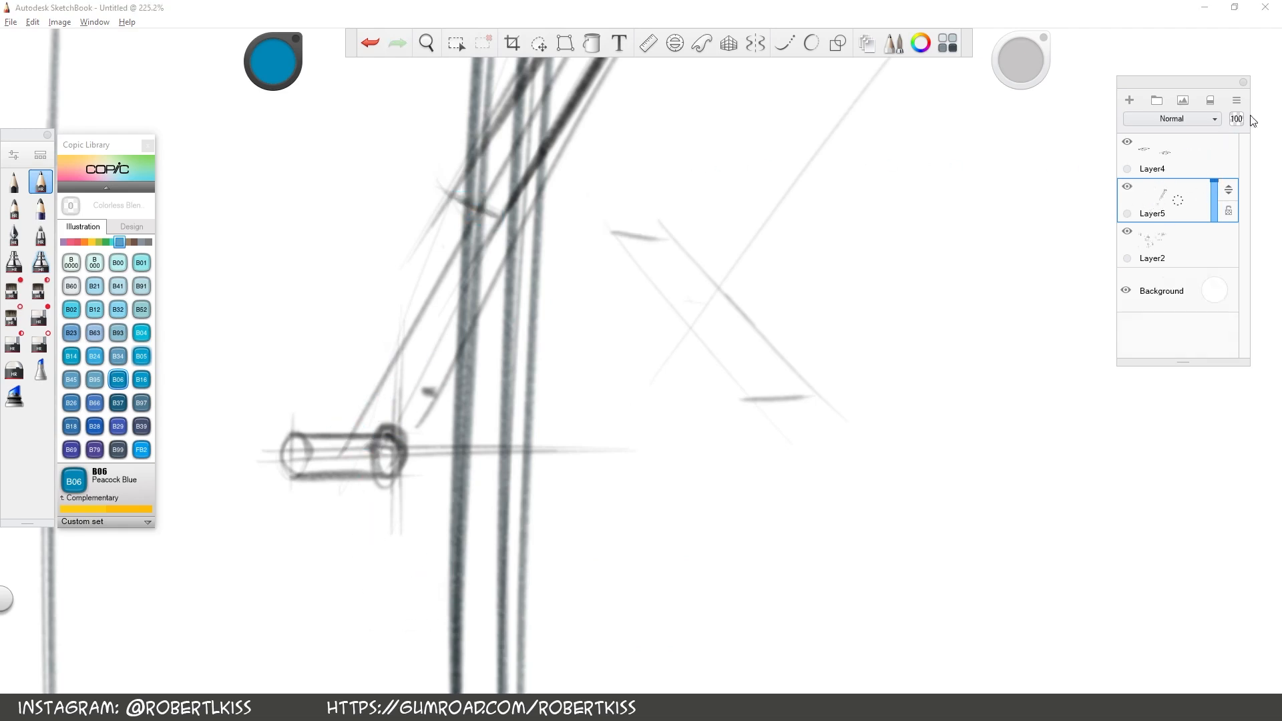
Switch back to the black drawing pencil and darken the strut's mid-joint ellipse and the two edges of its lower rod
left_click(41, 209)
left_click(13, 343)
left_click_drag(271, 57, 275, 153)
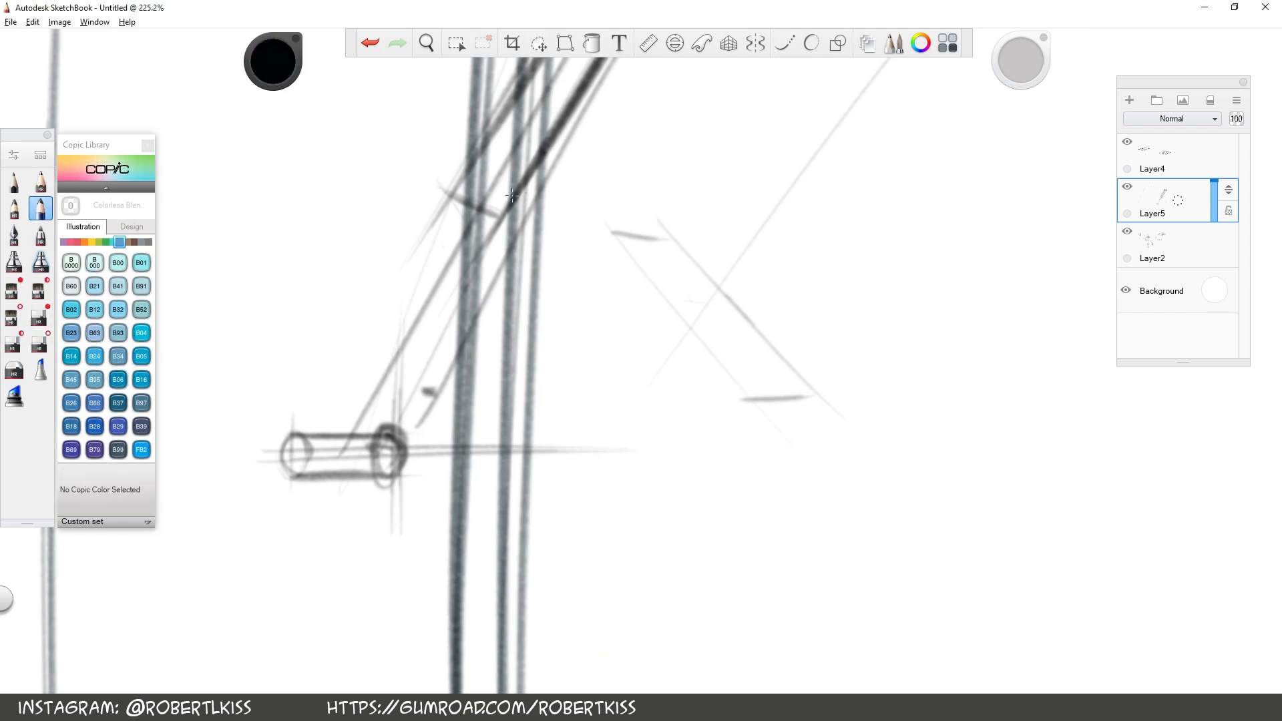
mouse_move(491, 210)
left_mouse_down()
mouse_move(454, 195)
mouse_move(481, 224)
mouse_move(500, 217)
left_mouse_up()
mouse_move(367, 444)
left_mouse_down()
mouse_move(332, 435)
mouse_move(364, 453)
mouse_move(385, 436)
mouse_move(323, 421)
mouse_move(461, 217)
mouse_move(466, 255)
left_mouse_up()
mouse_move(324, 438)
left_mouse_down()
mouse_move(460, 201)
mouse_move(384, 409)
mouse_move(500, 212)
left_mouse_up()
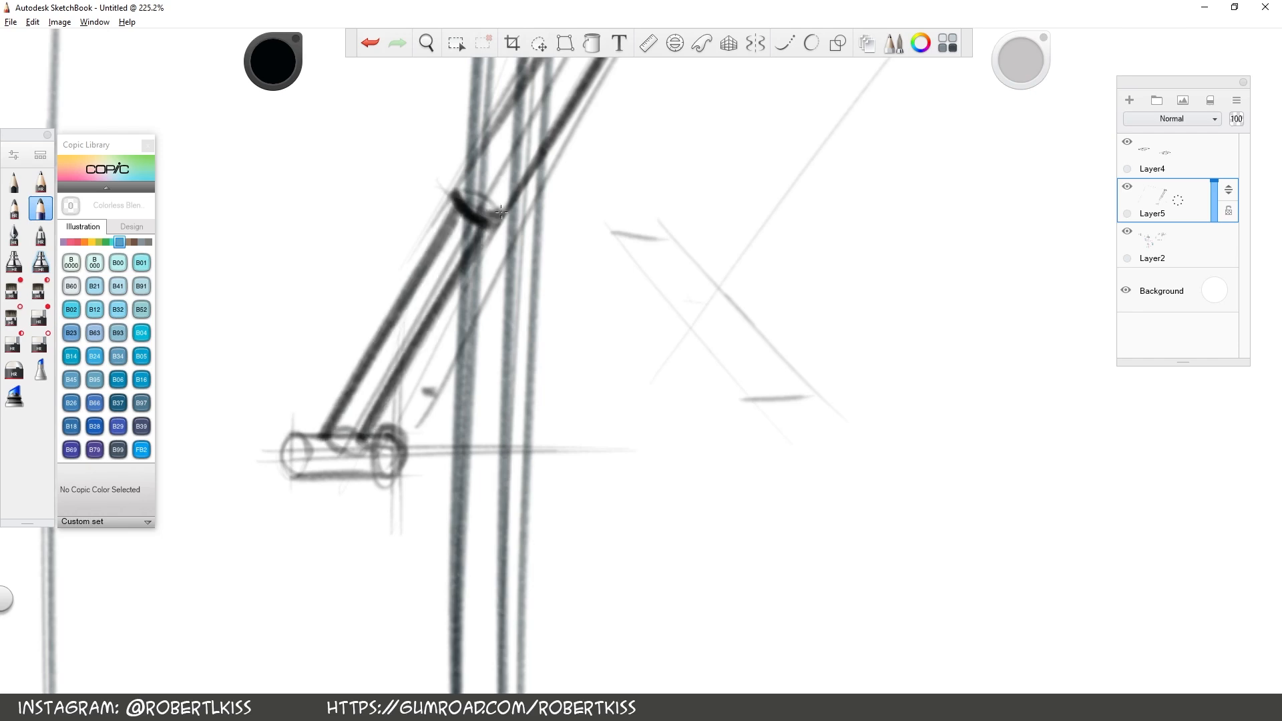
Reinforce the strut's upper section and sketch the mounting bracket around its pivot on the lid
key("space")
left_click_drag(827, 243, 755, 280)
left_click_drag(761, 231, 549, 429)
mouse_move(409, 521)
left_mouse_down()
mouse_move(534, 309)
mouse_move(468, 464)
mouse_move(559, 303)
left_mouse_up()
mouse_move(524, 254)
left_mouse_down()
mouse_move(531, 282)
mouse_move(546, 248)
mouse_move(531, 278)
mouse_move(513, 269)
left_mouse_up()
key("ctrl+z")
key("ctrl+z")
key("ctrl+z")
mouse_move(512, 270)
left_mouse_down()
mouse_move(542, 259)
mouse_move(532, 285)
left_mouse_up()
mouse_move(513, 270)
left_mouse_down()
mouse_move(530, 289)
mouse_move(608, 293)
left_mouse_up()
Draw a small rectangular mounting bracket with thickness behind the strut's lower pivot cylinder
key("space")
left_click_drag(543, 534, 655, 308)
left_click_drag(428, 434, 431, 454)
left_click_drag(493, 419, 492, 475)
left_click_drag(476, 452, 469, 478)
mouse_move(466, 456)
left_mouse_down()
mouse_move(490, 454)
mouse_move(476, 427)
left_mouse_up()
mouse_move(493, 421)
left_mouse_down()
mouse_move(493, 476)
mouse_move(482, 426)
left_mouse_up()
left_click_drag(466, 457, 467, 474)
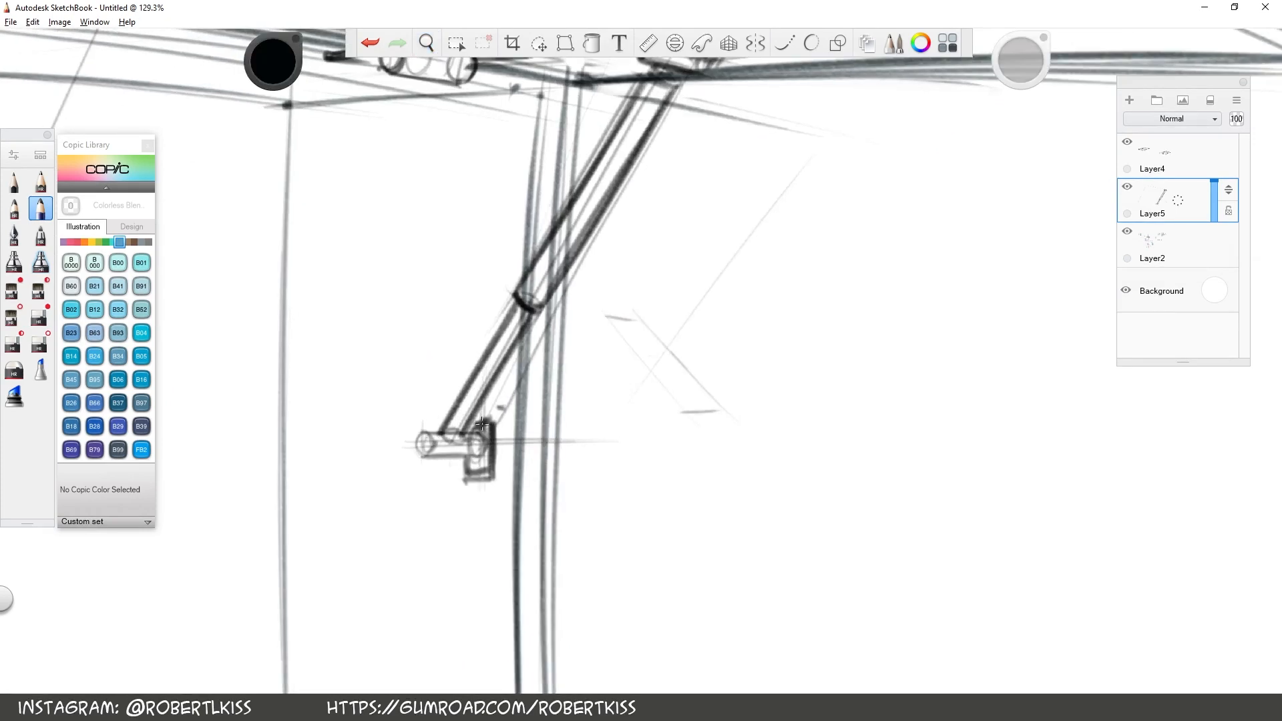
left_click_drag(475, 426, 490, 420)
left_click_drag(495, 421, 494, 487)
Select the whole right strut with its brackets using a lasso and duplicate it
key("space")
left_click_drag(715, 318, 589, 395)
left_click_drag(589, 395, 621, 440)
left_click_drag(784, 369, 841, 350)
key("l")
mouse_move(642, 492)
left_mouse_down()
mouse_move(822, 159)
mouse_move(580, 551)
left_mouse_up()
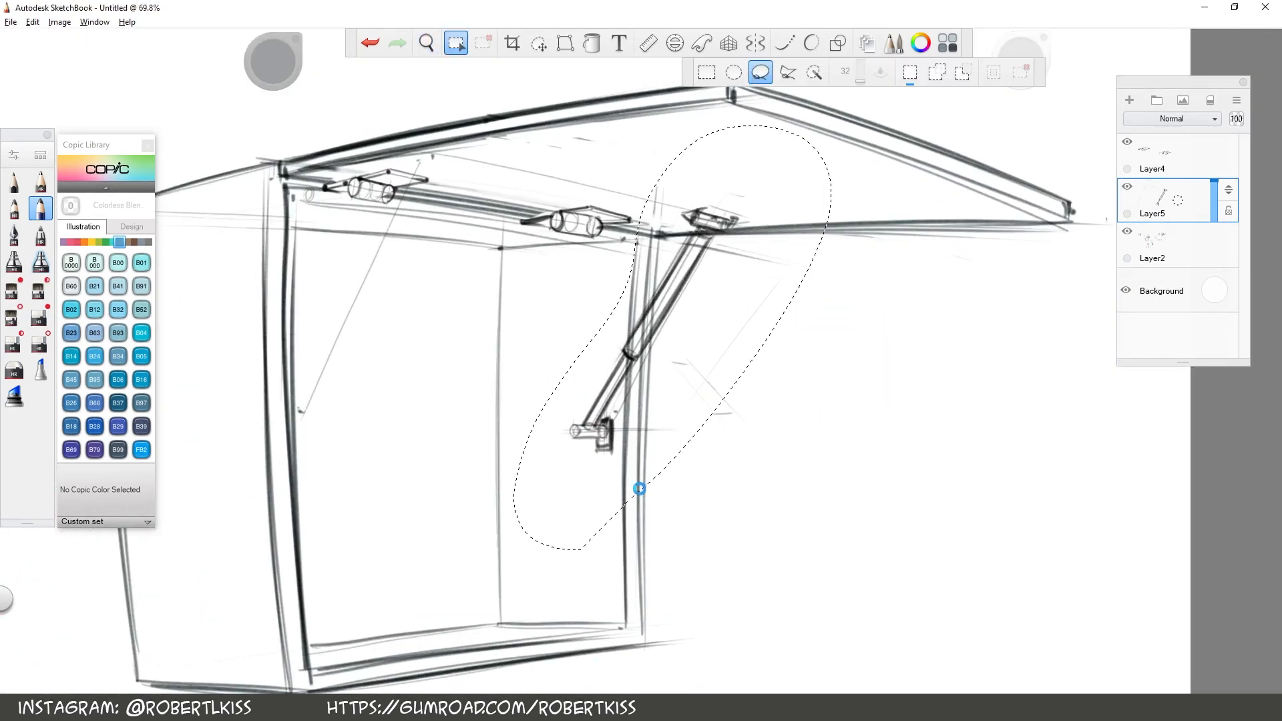
key("ctrl+t")
key("ctrl+v")
Enlarge the copied strut and place it between the lid and the box's near left edge
left_click_drag(919, 409, 644, 338)
mouse_move(629, 435)
left_mouse_down()
mouse_move(631, 447)
mouse_move(653, 440)
mouse_move(671, 396)
mouse_move(666, 447)
mouse_move(677, 425)
left_mouse_up()
left_click_drag(667, 471, 671, 475)
mouse_move(573, 192)
left_mouse_down()
mouse_move(502, 157)
mouse_move(483, 166)
mouse_move(330, 472)
left_mouse_up()
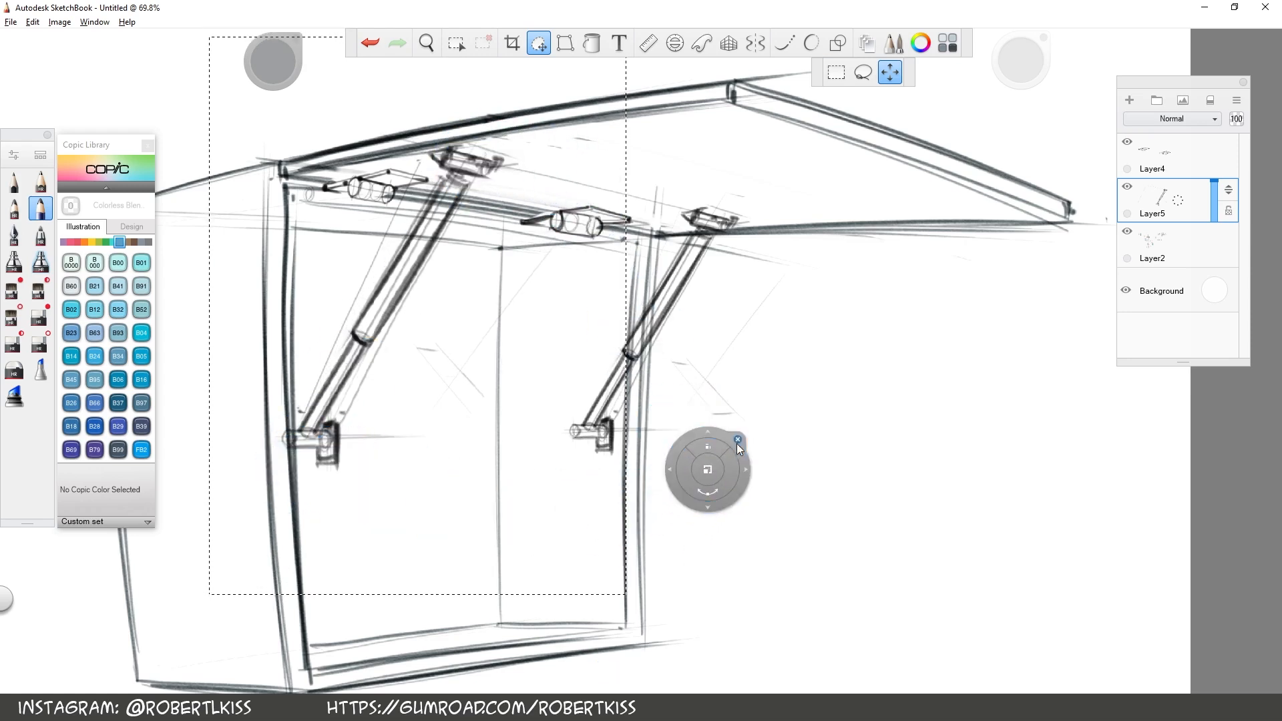
left_click(737, 441)
Erase the parts of the left strut copy that run past the box's front edge and clean up around its upper section
key("e")
mouse_move(326, 433)
left_mouse_down()
mouse_move(334, 460)
mouse_move(326, 425)
mouse_move(319, 448)
mouse_move(289, 441)
left_mouse_up()
key("e")
key("e")
mouse_move(440, 151)
left_mouse_down()
mouse_move(553, 227)
mouse_move(565, 256)
left_mouse_up()
key("space")
Erase the box lines on Layer2 and the hinge lines on Layer4 where the struts overlap them
key("e")
left_click_drag(471, 219, 506, 241)
key("space")
mouse_move(774, 276)
left_mouse_down()
mouse_move(701, 340)
mouse_move(650, 301)
left_mouse_up()
key("ctrl+e")
left_click(1172, 244)
key("e")
left_click_drag(770, 371, 744, 430)
left_click_drag(812, 352, 829, 345)
left_click(1175, 157)
left_click_drag(467, 231, 534, 235)
left_click_drag(358, 195, 350, 239)
left_click_drag(450, 221, 438, 259)
key("space")
mouse_move(922, 307)
left_mouse_down()
mouse_move(701, 293)
mouse_move(648, 322)
left_mouse_up()
key("space")
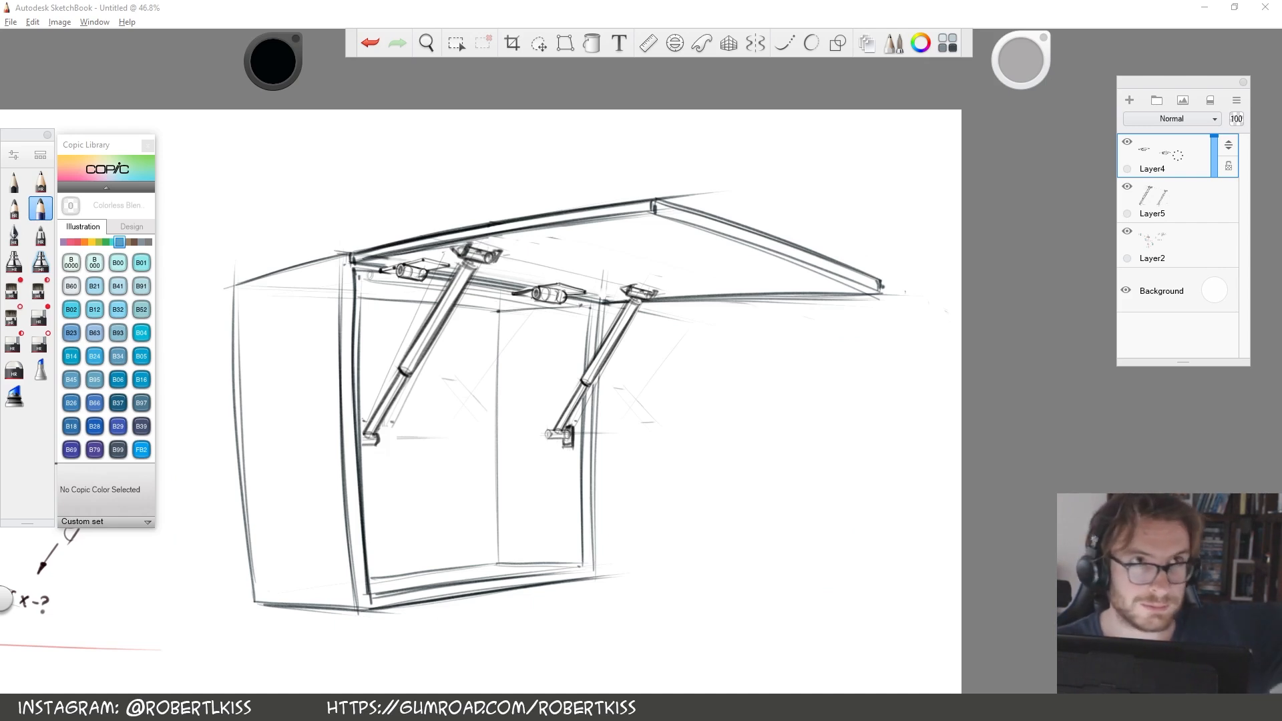
Try black axis and guide strokes over the earlier blue hinge study with the rotating arm, and undo them
key("space")
mouse_move(695, 426)
left_mouse_down()
mouse_move(681, 409)
mouse_move(630, 492)
mouse_move(636, 390)
mouse_move(564, 434)
mouse_move(544, 429)
mouse_move(584, 451)
left_mouse_up()
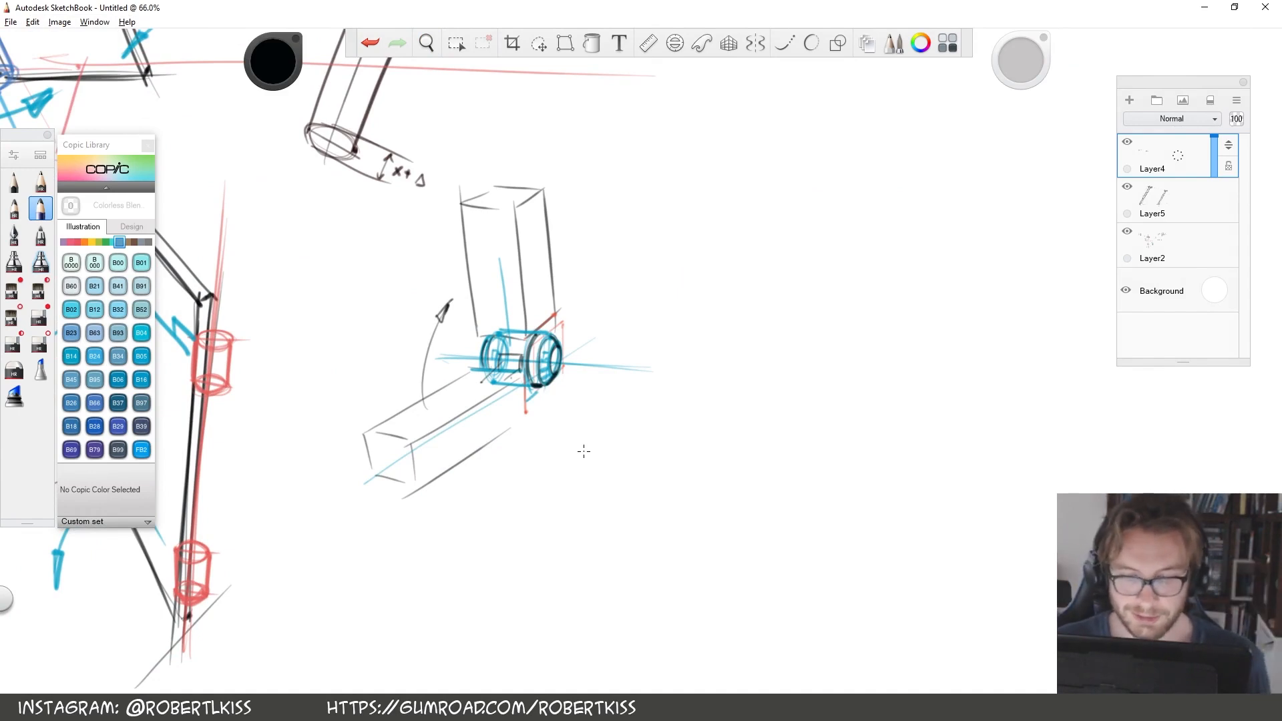
left_click_drag(427, 355, 763, 362)
key("ctrl+z")
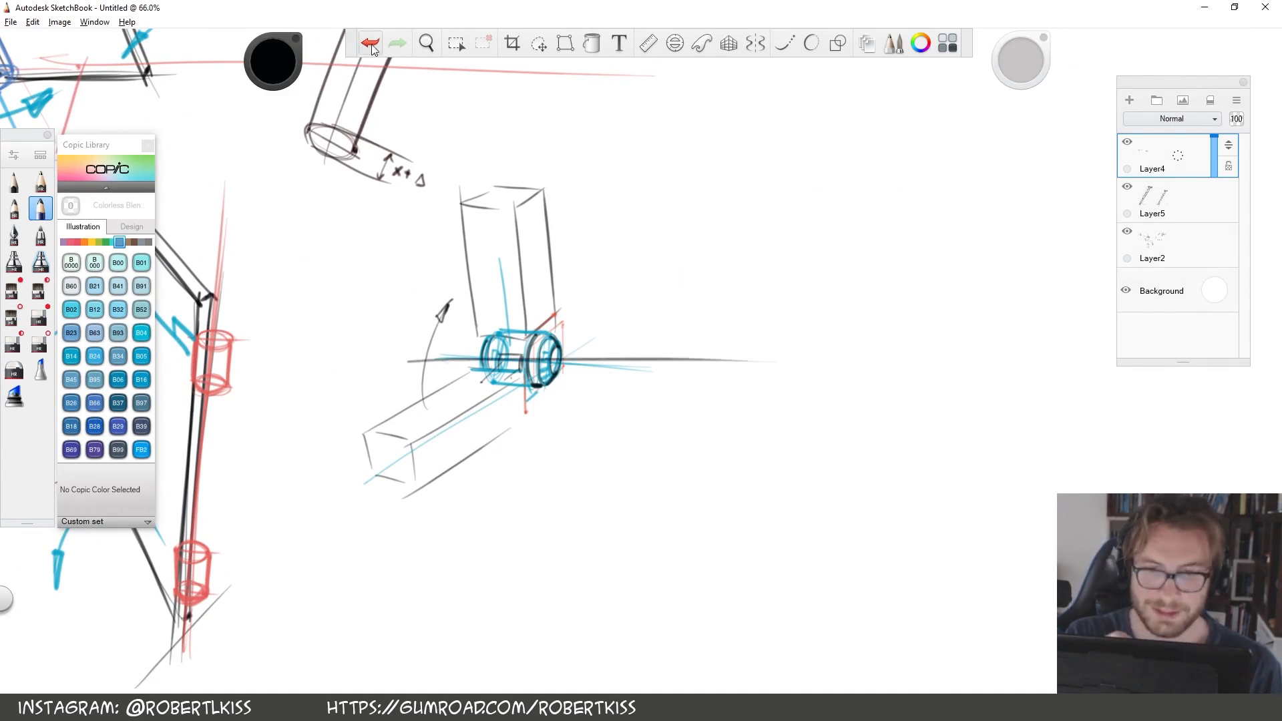
left_click_drag(425, 348, 661, 368)
left_click_drag(511, 471, 575, 410)
left_click_drag(594, 211, 605, 301)
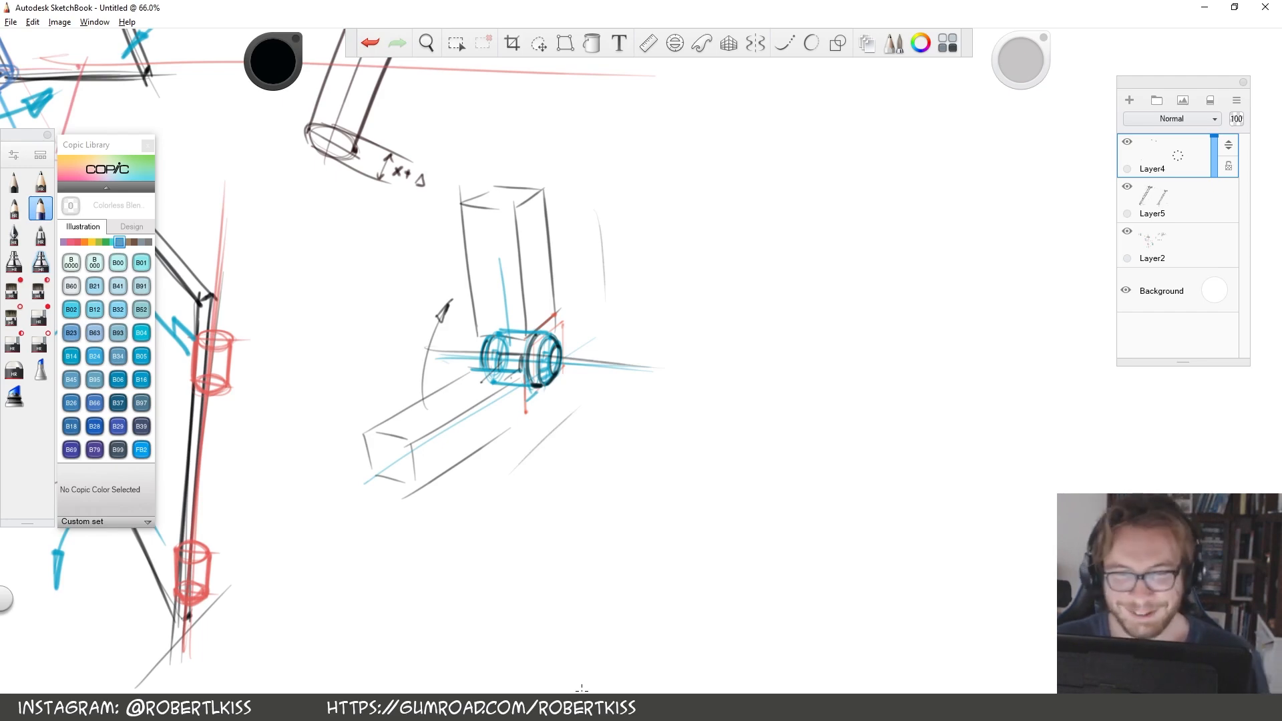
left_click(363, 43)
left_click(364, 43)
left_click(364, 42)
key("space")
left_click_drag(885, 193, 861, 219)
left_click_drag(901, 152, 735, 392)
left_click_drag(818, 337, 896, 281)
left_click_drag(875, 337, 791, 436)
left_click_drag(841, 359, 860, 353)
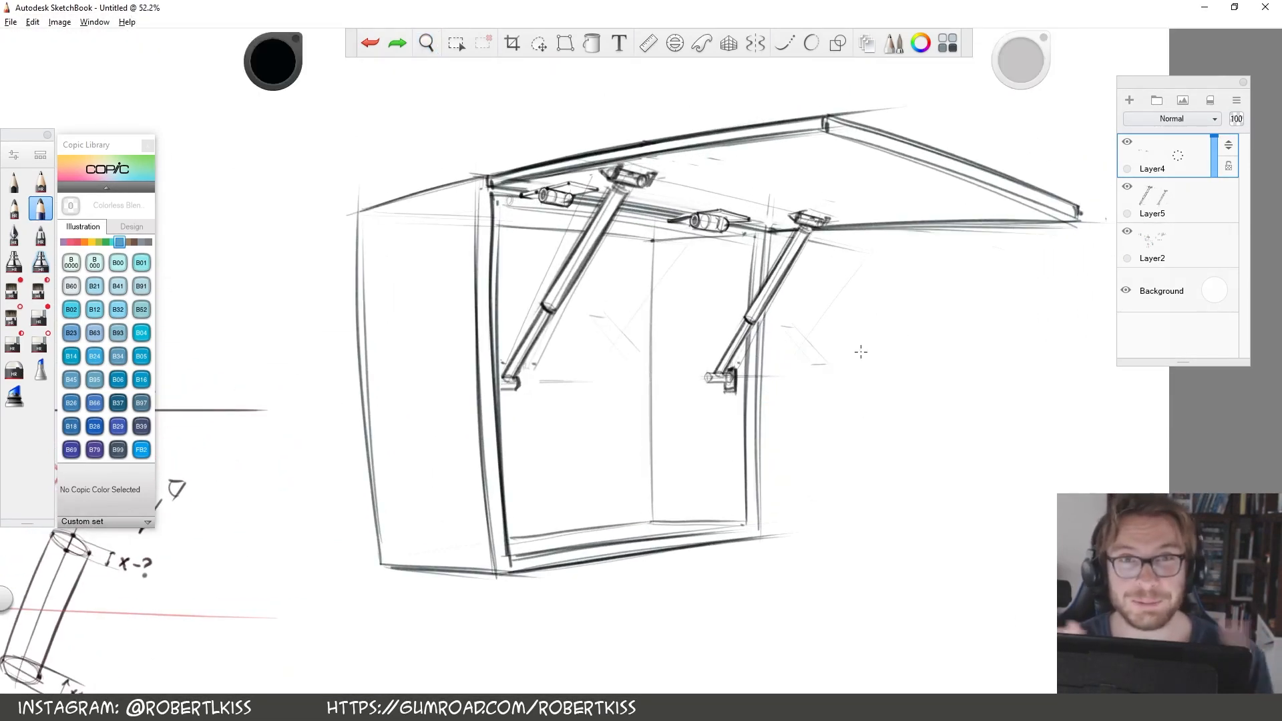